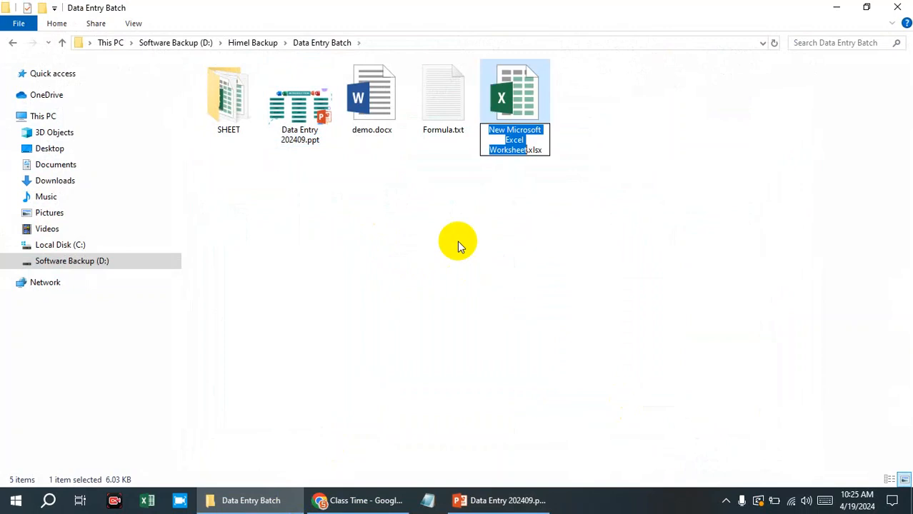
# Open New Microsoft Excel Worksheet.xlsx from the Data Entry Batch folder, keeping its default file name.
pyautogui.click(457, 241)
pyautogui.click(516, 93)
pyautogui.doubleClick(518, 123)
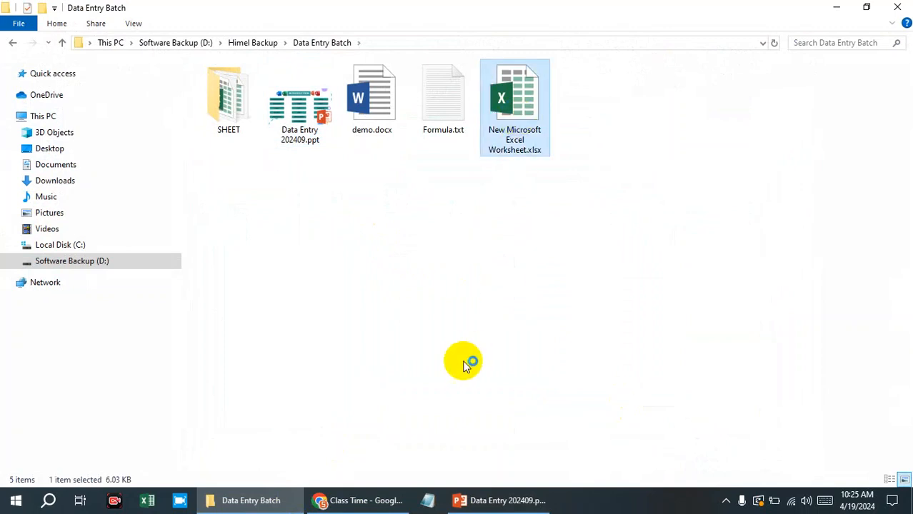
# Switch to the Data Entry 202409.ppt presentation in PowerPoint, review its MS EXCEL topics slide, and return to the Excel worksheet.
pyautogui.click(480, 509)
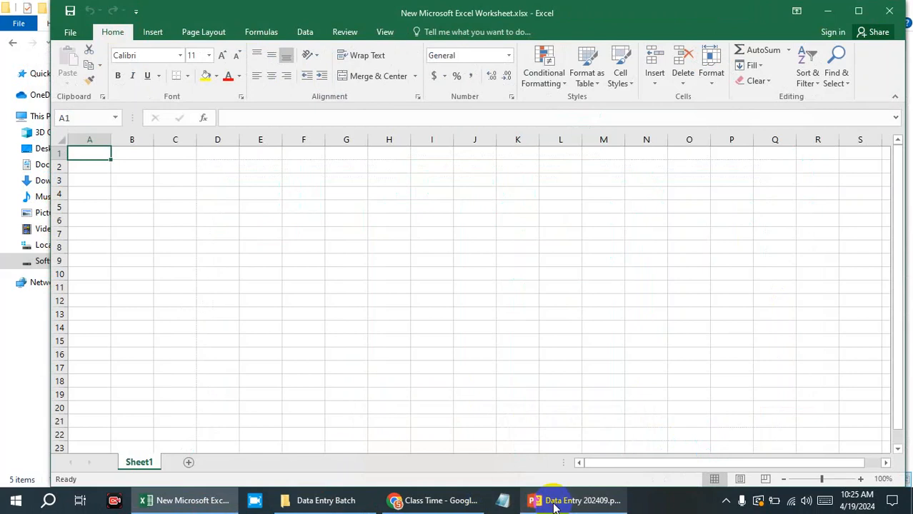
pyautogui.click(555, 504)
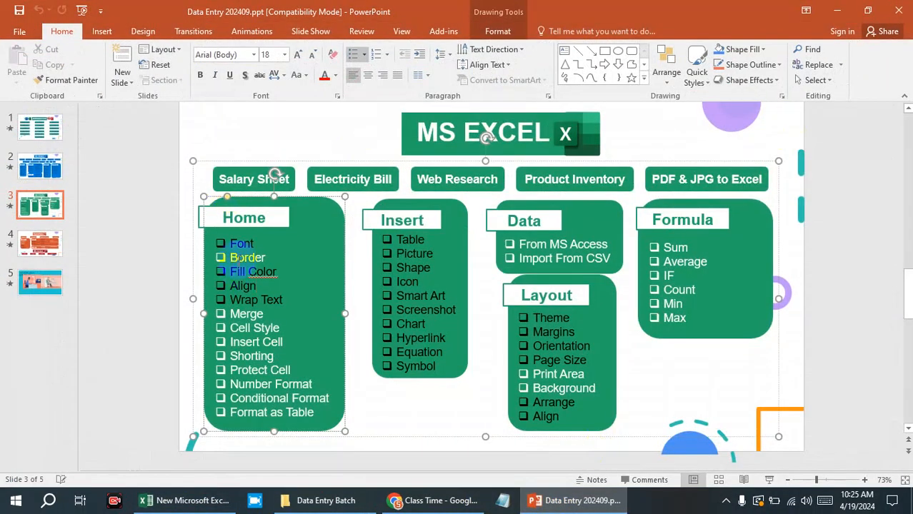
pyautogui.click(836, 11)
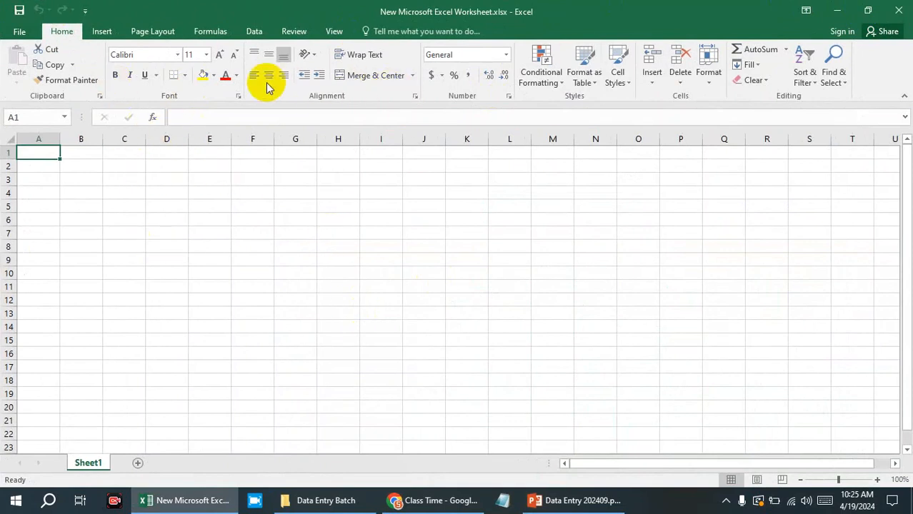
# Apply a bottom border to the range F3:H9.
pyautogui.click(226, 179)
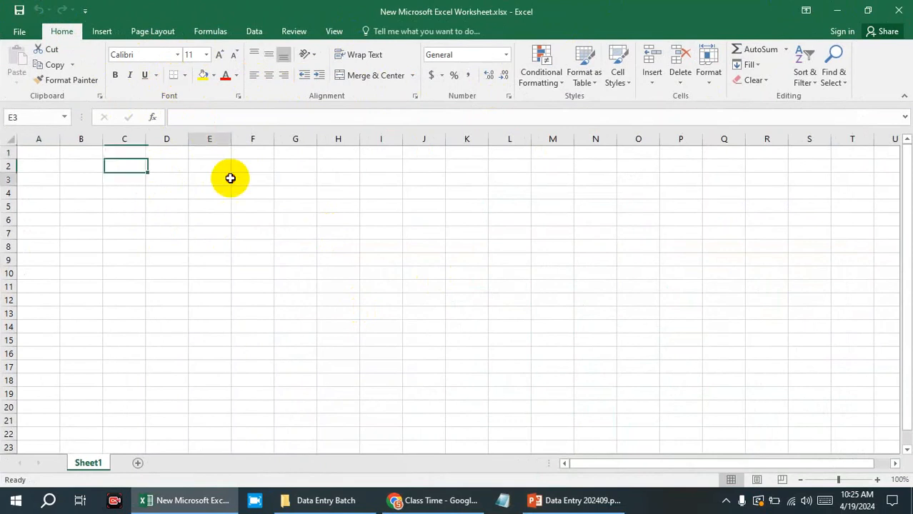
pyautogui.moveTo(251, 178); pyautogui.dragTo(329, 257)
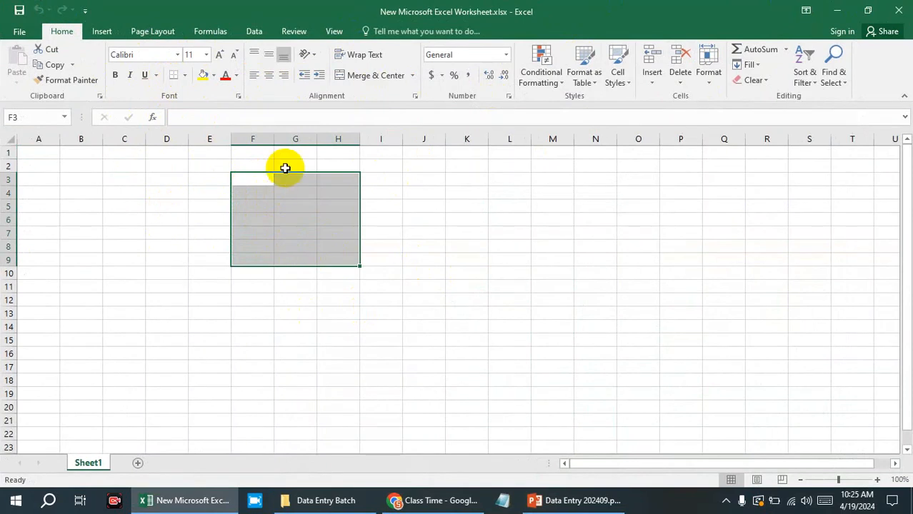
pyautogui.click(184, 76)
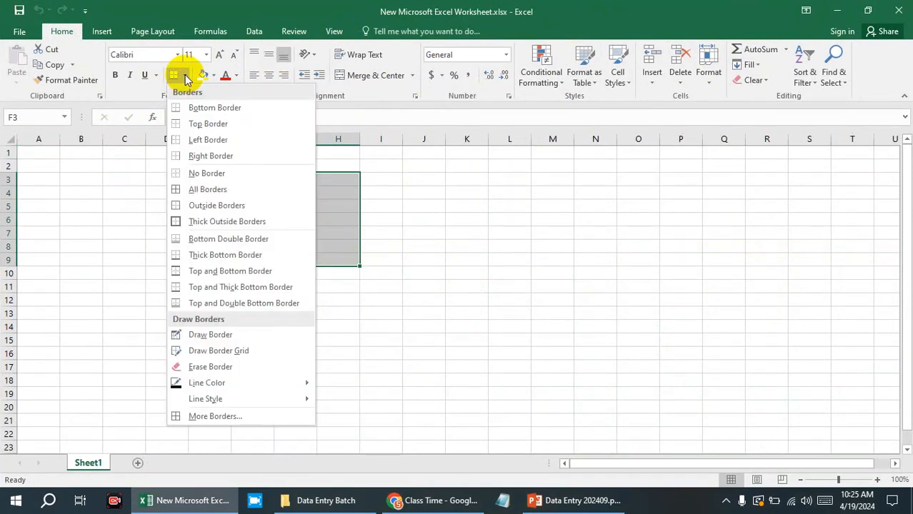
pyautogui.click(198, 111)
pyautogui.click(279, 286)
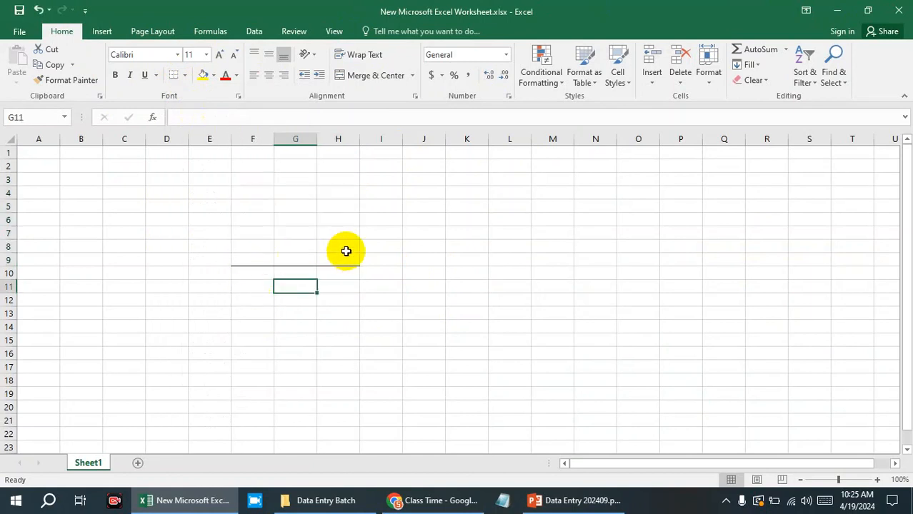
# Apply a top border to the range F6:H9.
pyautogui.moveTo(353, 259); pyautogui.dragTo(257, 214)
pyautogui.click(186, 76)
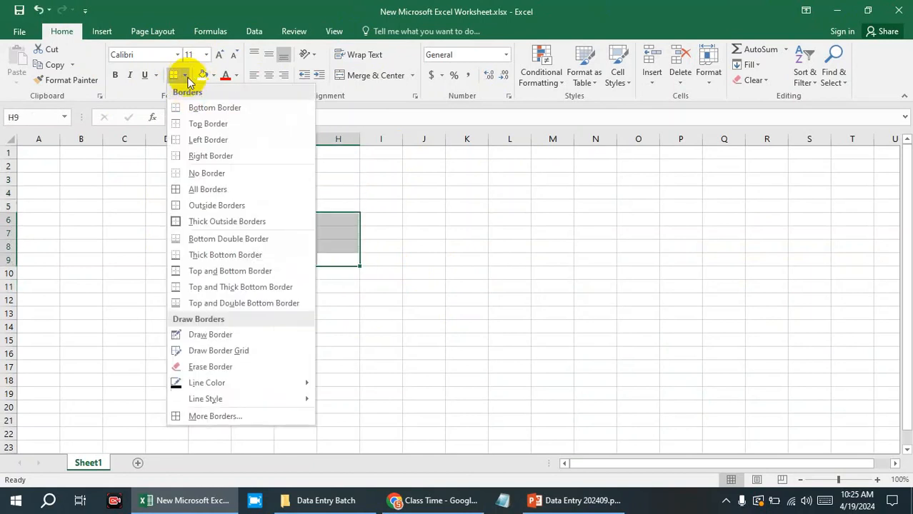
pyautogui.click(190, 124)
pyautogui.click(423, 301)
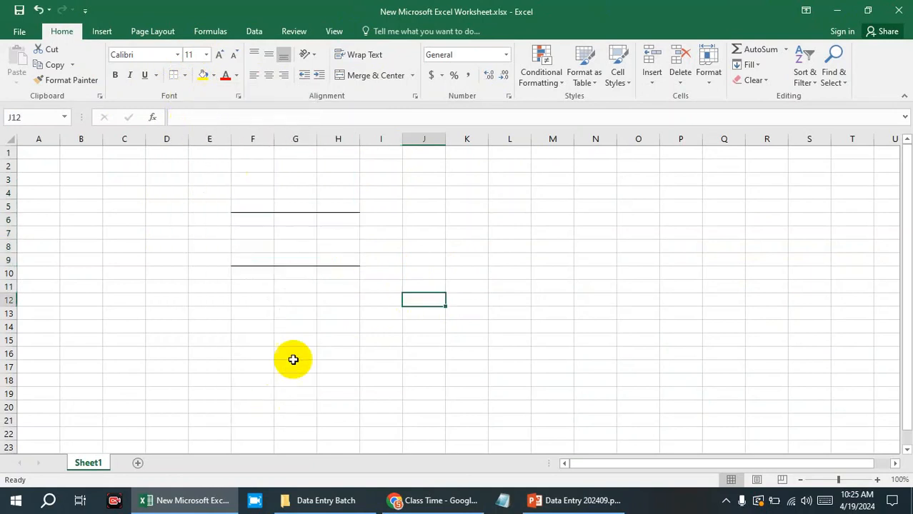
# Apply All Borders to the range F6:H9 so every cell is outlined.
pyautogui.moveTo(347, 216); pyautogui.dragTo(253, 258)
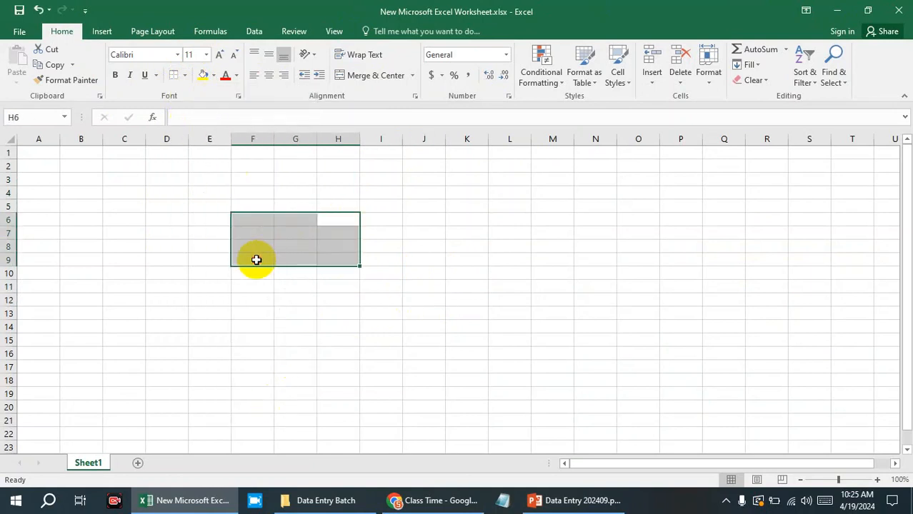
pyautogui.click(185, 76)
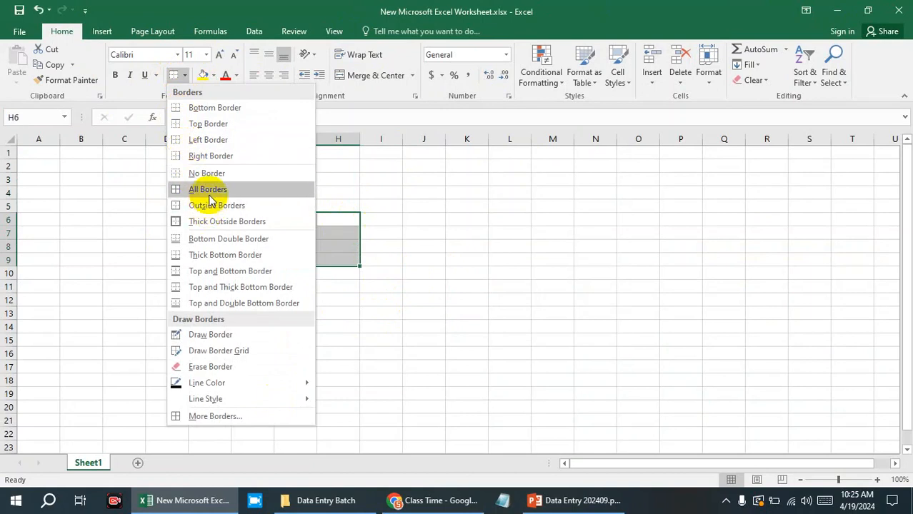
pyautogui.click(208, 195)
pyautogui.click(453, 232)
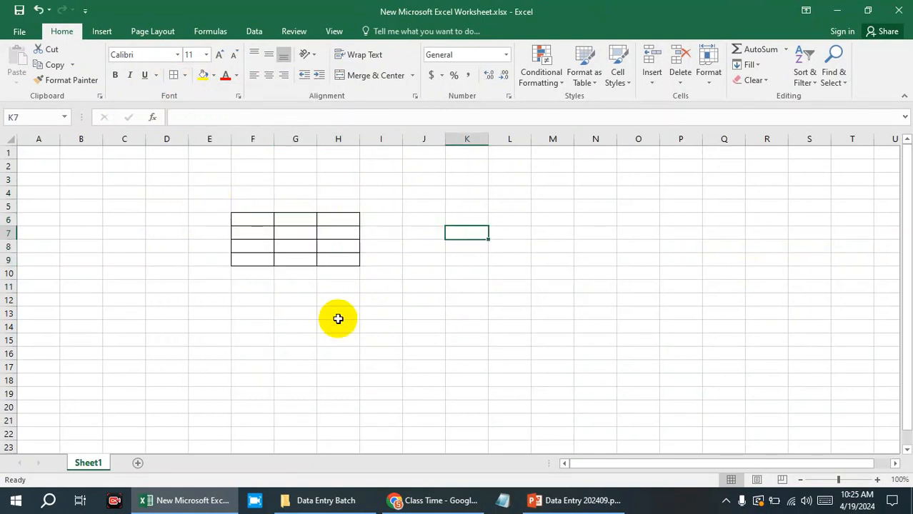
# Apply Outside Borders to the already gridded range F6:H9.
pyautogui.moveTo(257, 218); pyautogui.dragTo(336, 257)
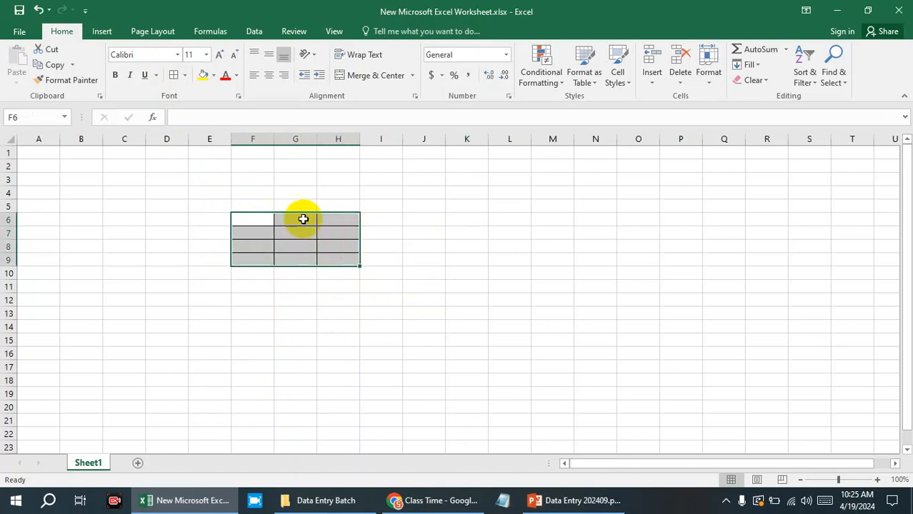
pyautogui.click(185, 76)
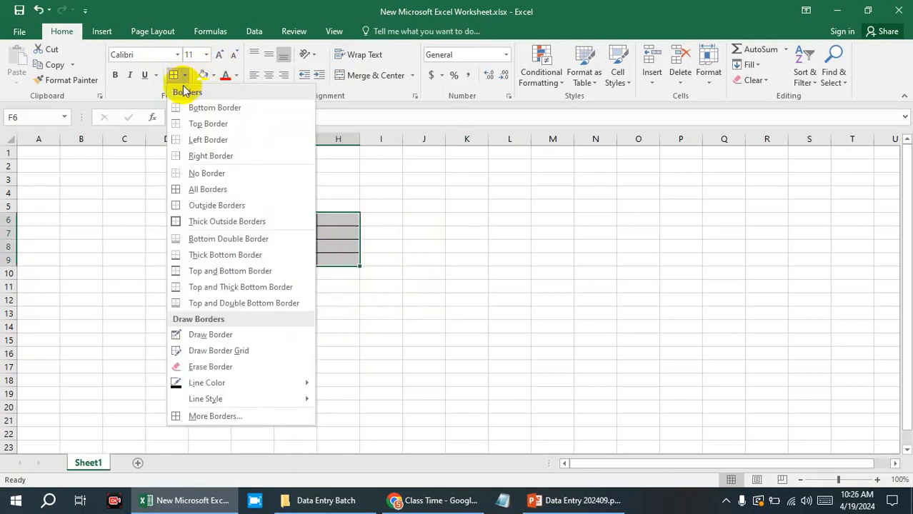
pyautogui.click(185, 206)
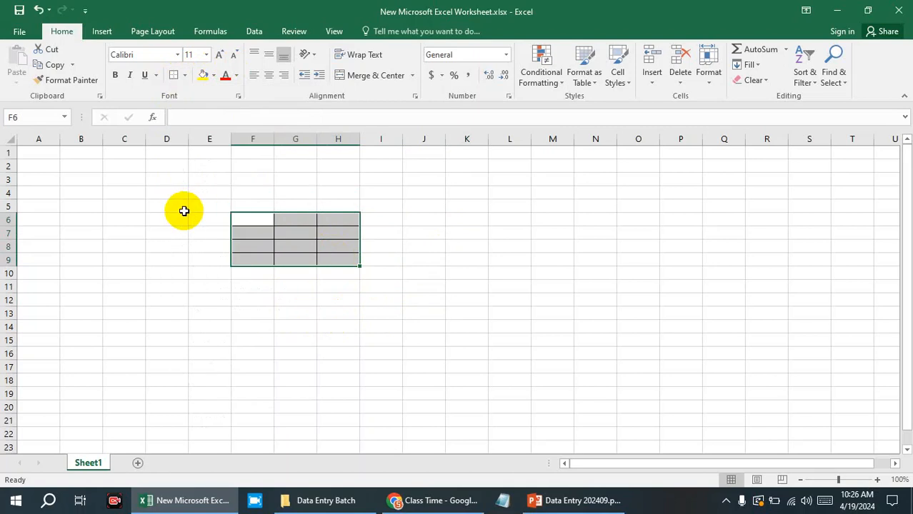
pyautogui.click(534, 314)
# Remove all borders from the range F6:H9 using No Border.
pyautogui.click(269, 221)
pyautogui.moveTo(269, 221); pyautogui.dragTo(342, 256)
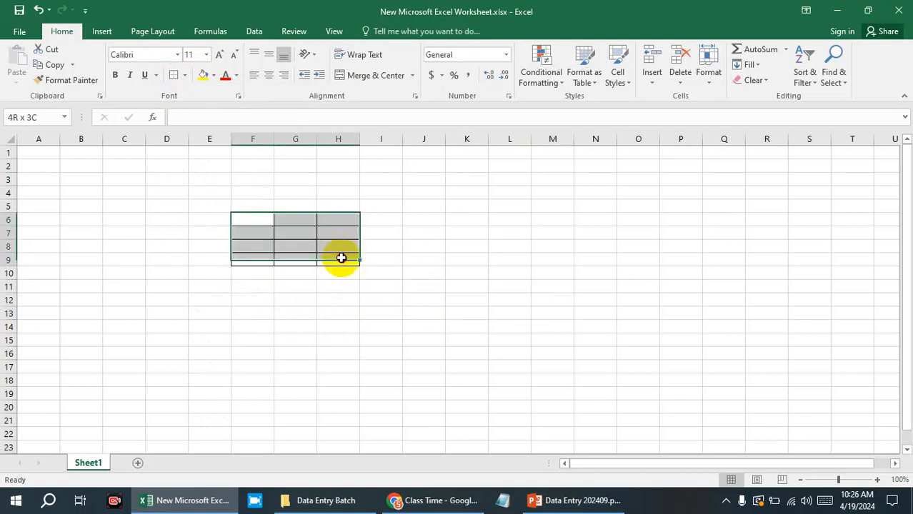
pyautogui.click(187, 78)
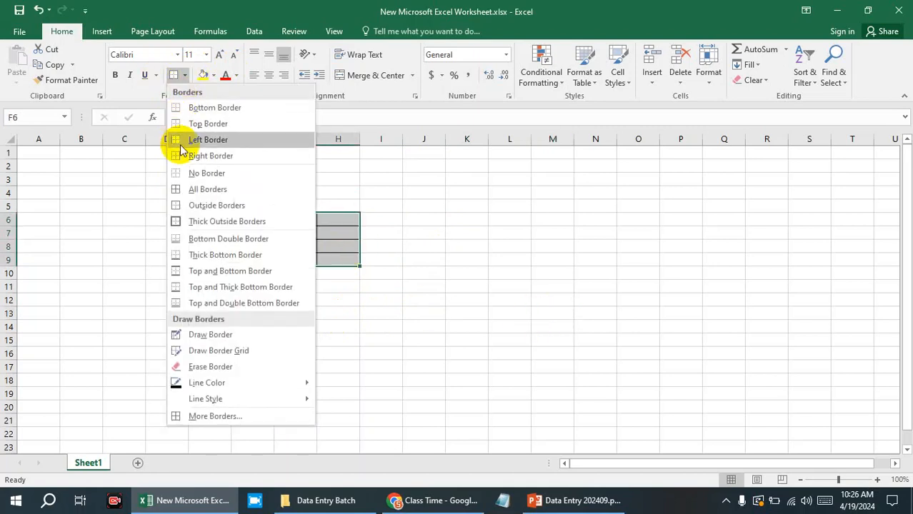
pyautogui.click(184, 173)
# Apply Outside Borders to the range F6:G8.
pyautogui.click(259, 212)
pyautogui.moveTo(259, 211); pyautogui.dragTo(298, 236)
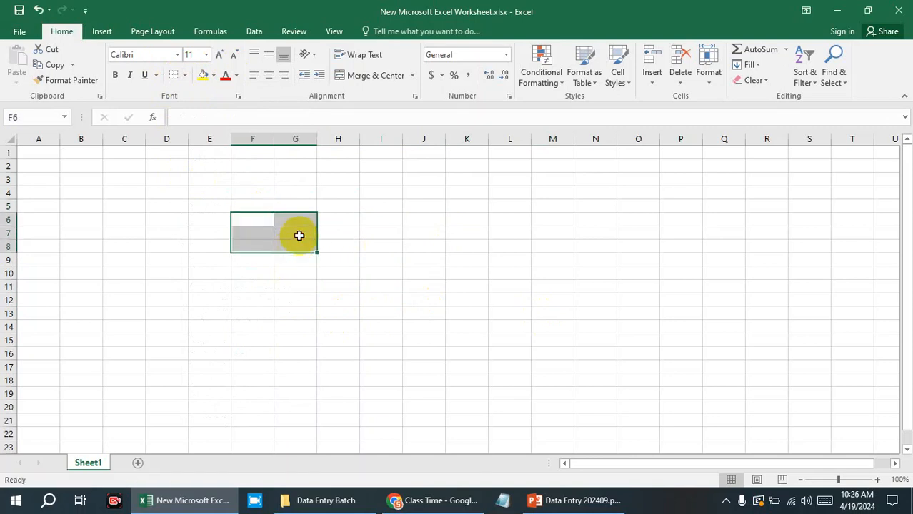
pyautogui.click(185, 76)
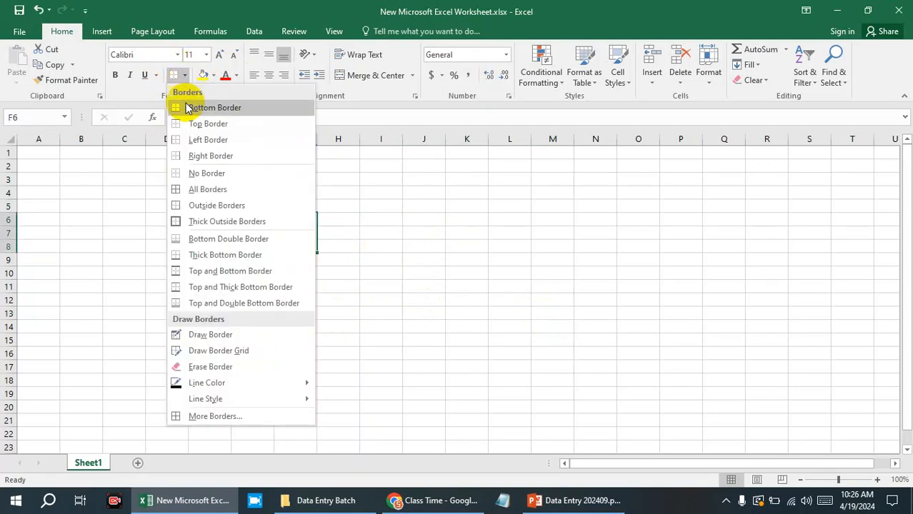
pyautogui.click(204, 205)
pyautogui.click(362, 226)
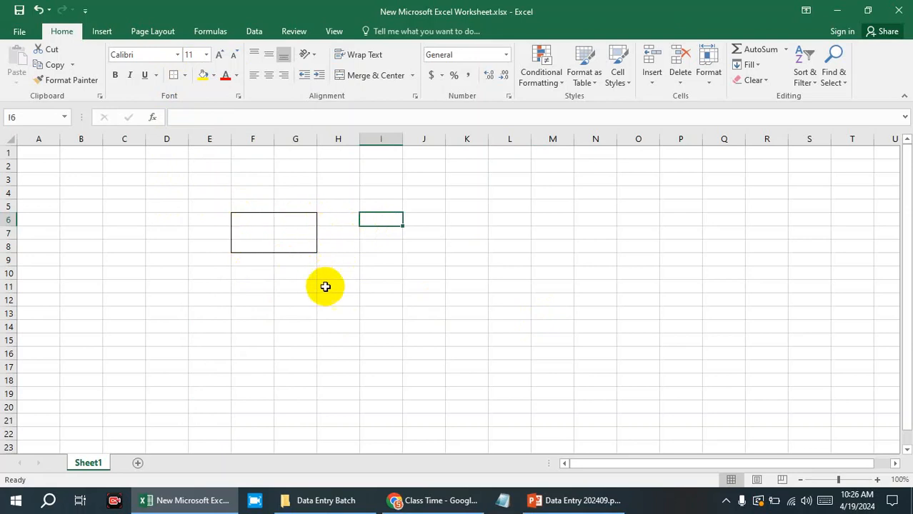
# Set the border line color to standard green and draw a border along the right edge of cell J19.
pyautogui.moveTo(253, 218); pyautogui.dragTo(301, 249)
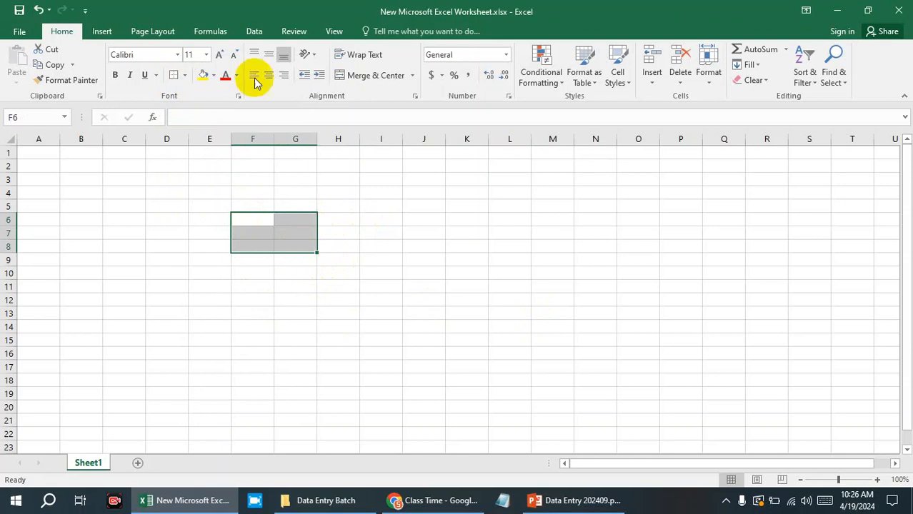
pyautogui.click(185, 76)
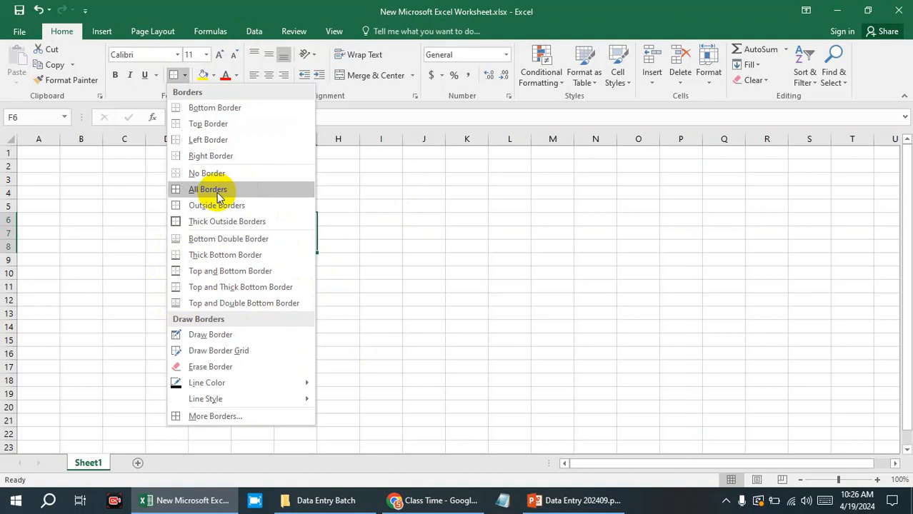
pyautogui.moveTo(257, 382)
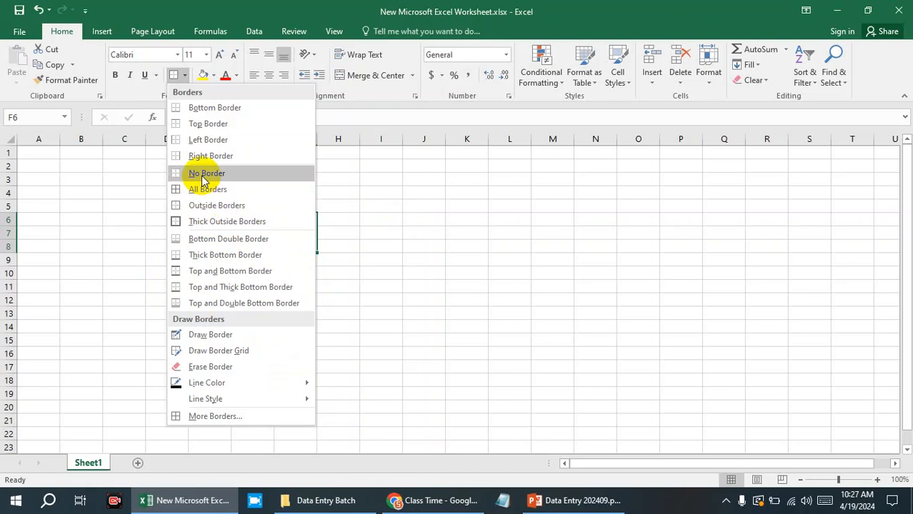
pyautogui.moveTo(295, 383)
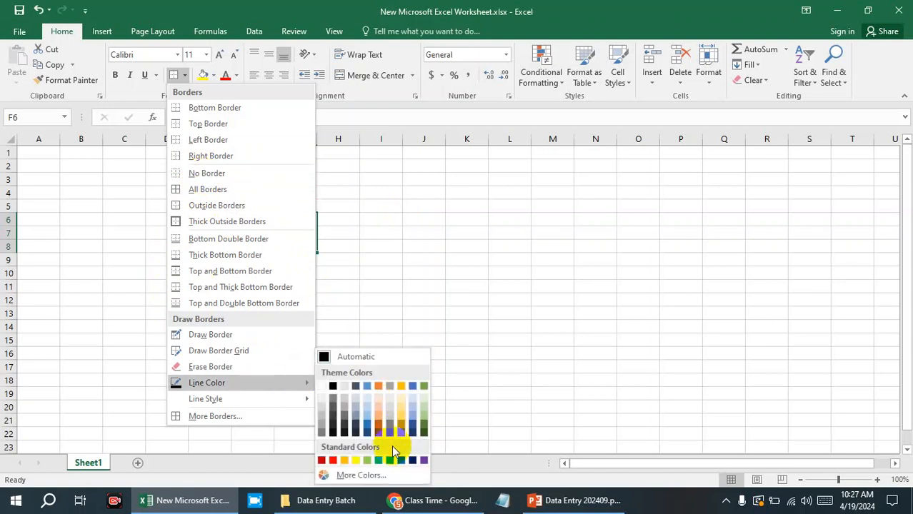
pyautogui.click(380, 461)
pyautogui.click(442, 393)
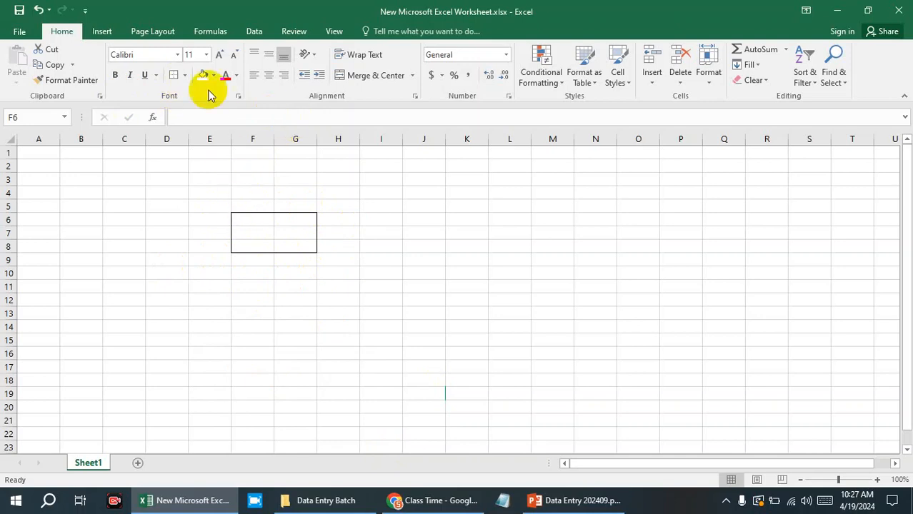
# Clear the black outside border from the range F6:G8 with No Border.
pyautogui.click(185, 76)
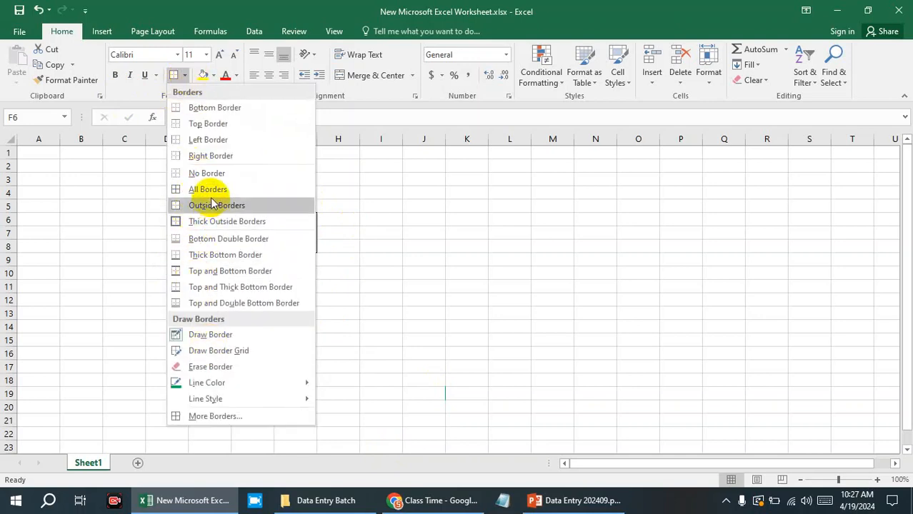
pyautogui.click(214, 175)
pyautogui.click(387, 246)
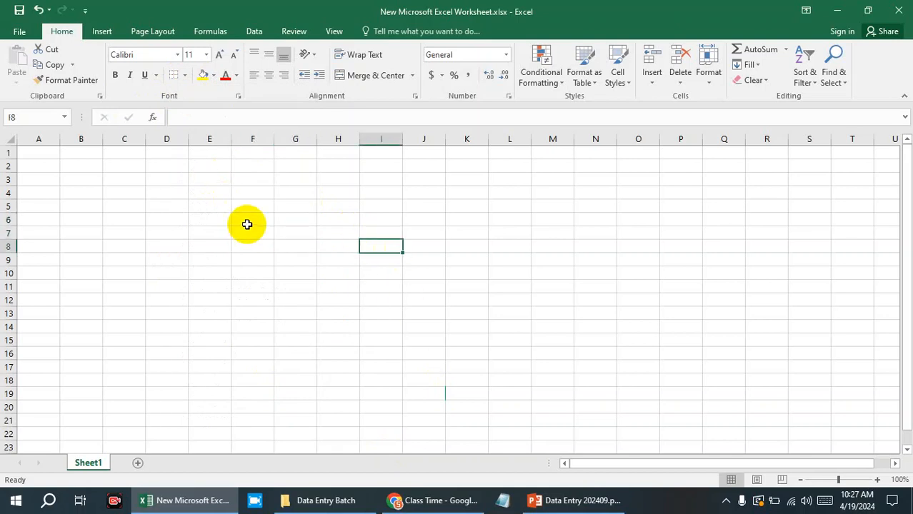
# Apply Thick Outside Borders in the green line color to the range F6:G8.
pyautogui.moveTo(250, 218); pyautogui.dragTo(296, 249)
pyautogui.click(184, 76)
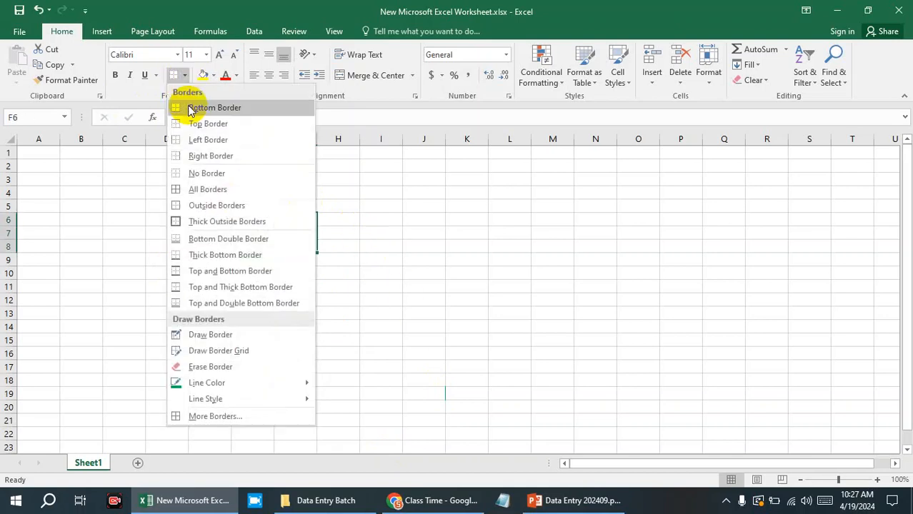
pyautogui.moveTo(194, 388)
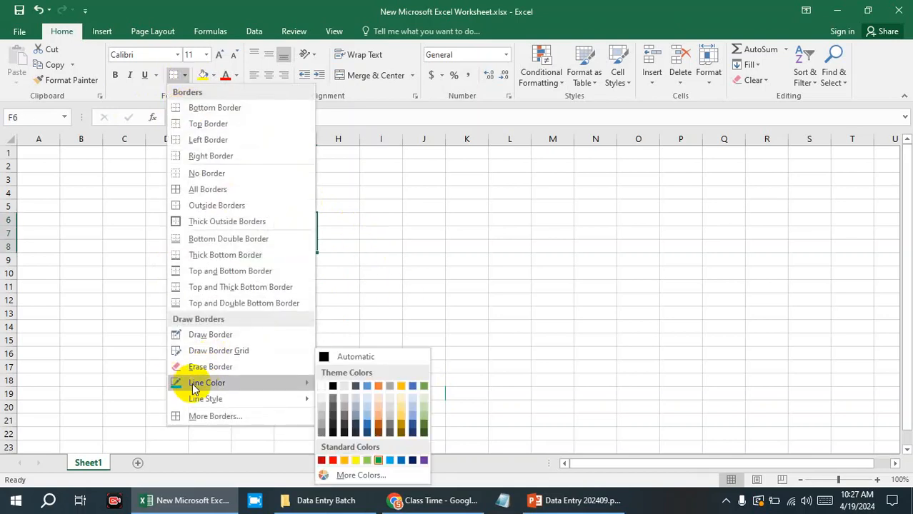
pyautogui.click(230, 221)
pyautogui.click(429, 243)
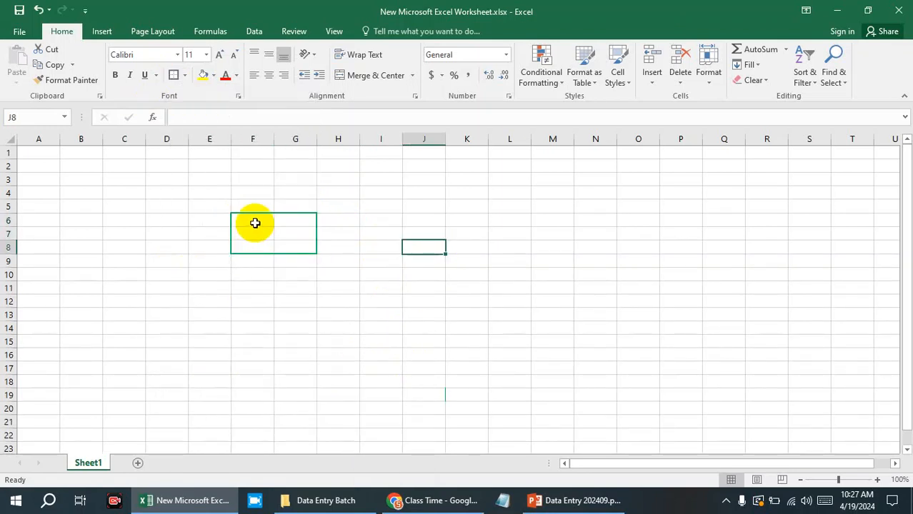
# Remove the thick green outside border from the range F6:G8.
pyautogui.moveTo(255, 222); pyautogui.dragTo(290, 241)
pyautogui.click(183, 76)
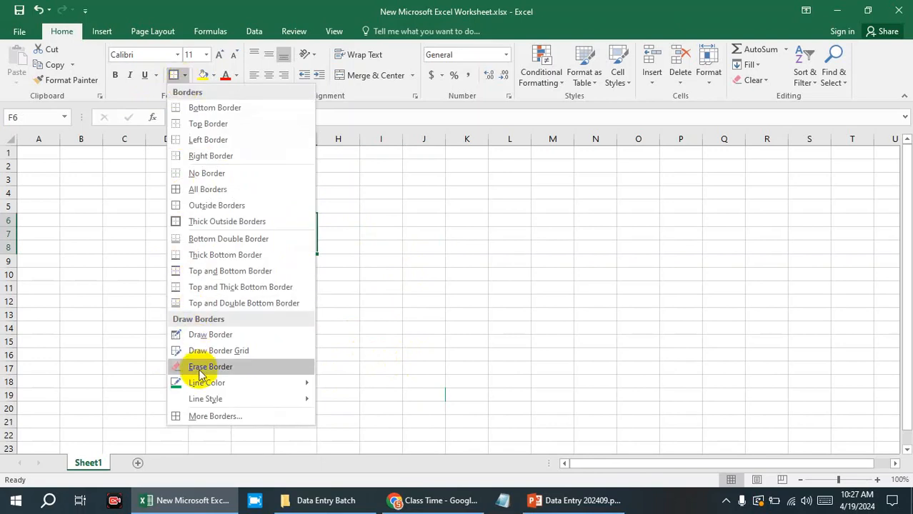
pyautogui.click(198, 174)
pyautogui.click(361, 275)
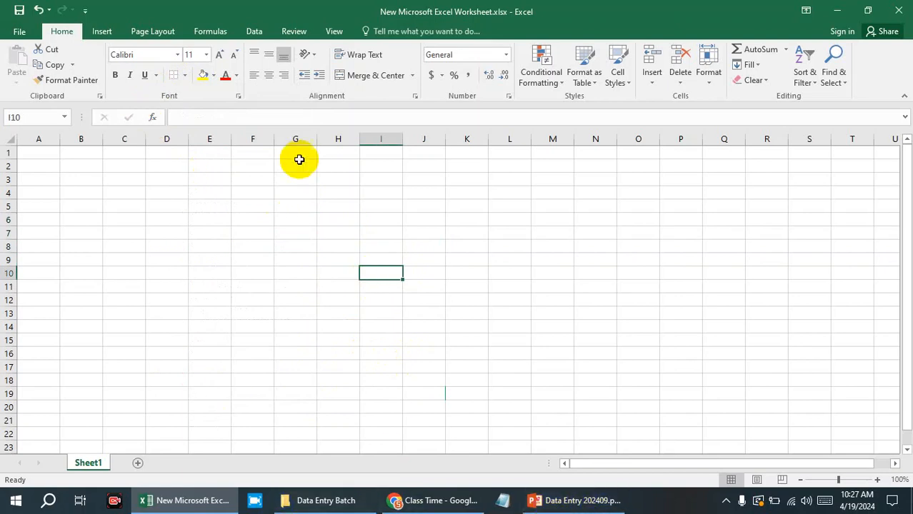
pyautogui.click(433, 234)
pyautogui.click(422, 193)
pyautogui.click(469, 192)
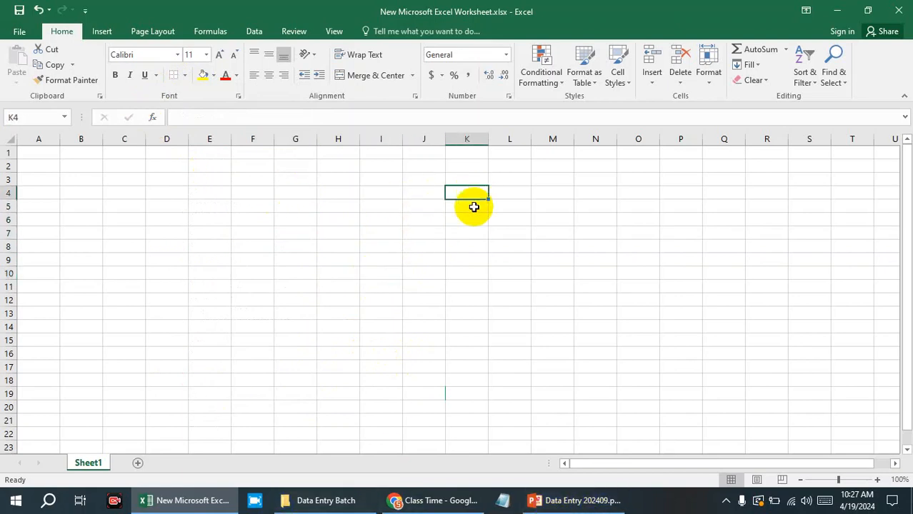
pyautogui.click(424, 205)
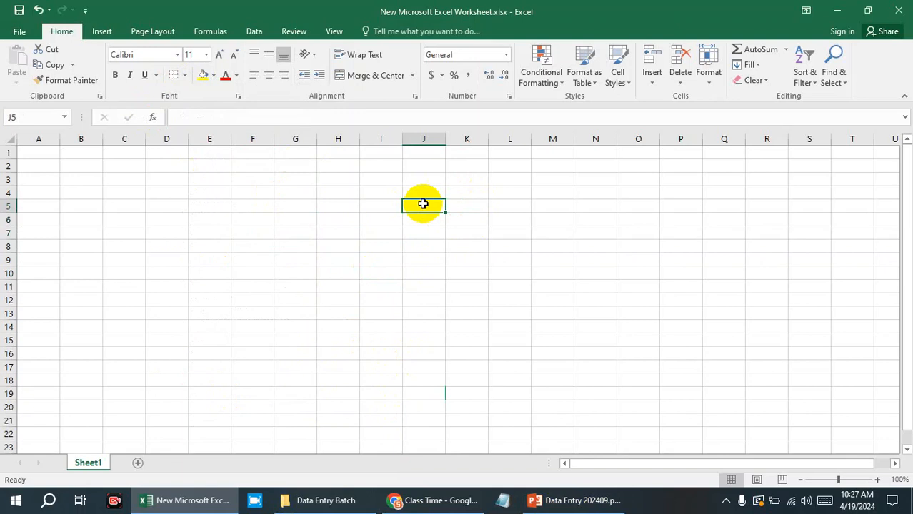
pyautogui.click(56, 139)
pyautogui.click(84, 138)
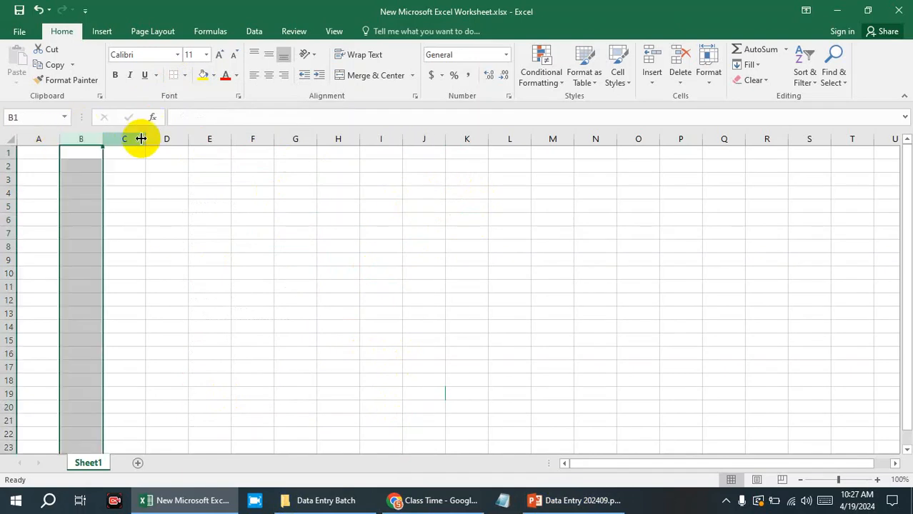
pyautogui.click(125, 139)
pyautogui.click(167, 139)
pyautogui.click(209, 138)
pyautogui.click(253, 139)
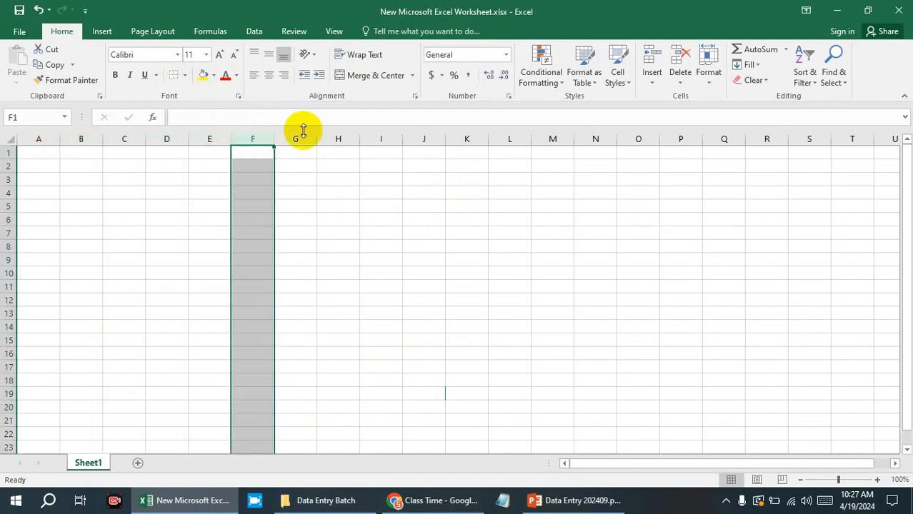
pyautogui.click(309, 137)
pyautogui.click(325, 138)
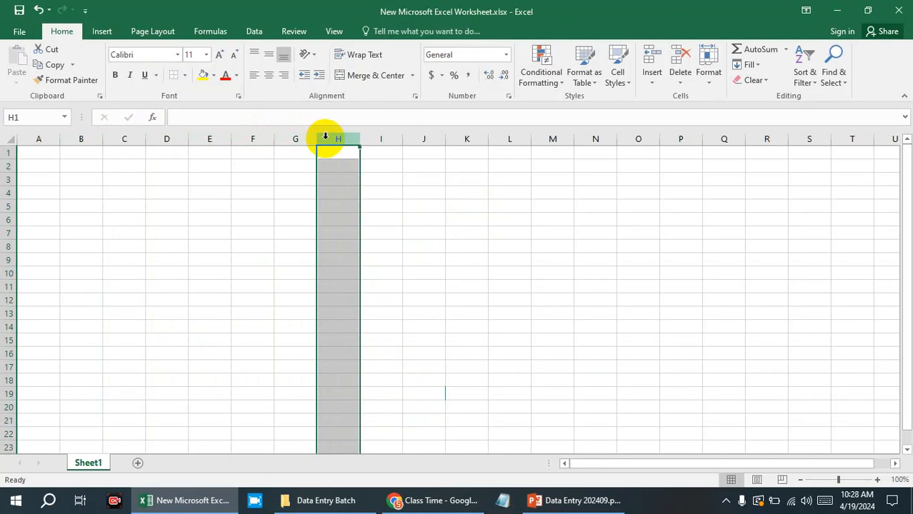
pyautogui.click(33, 152)
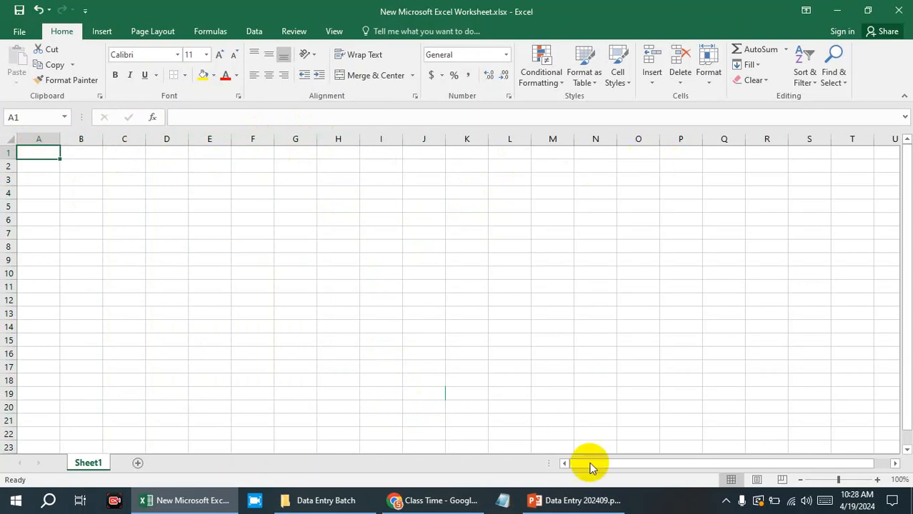
# Switch to the PowerPoint presentation and set the font color of the Border item in the slide's Home list to black.
pyautogui.click(582, 495)
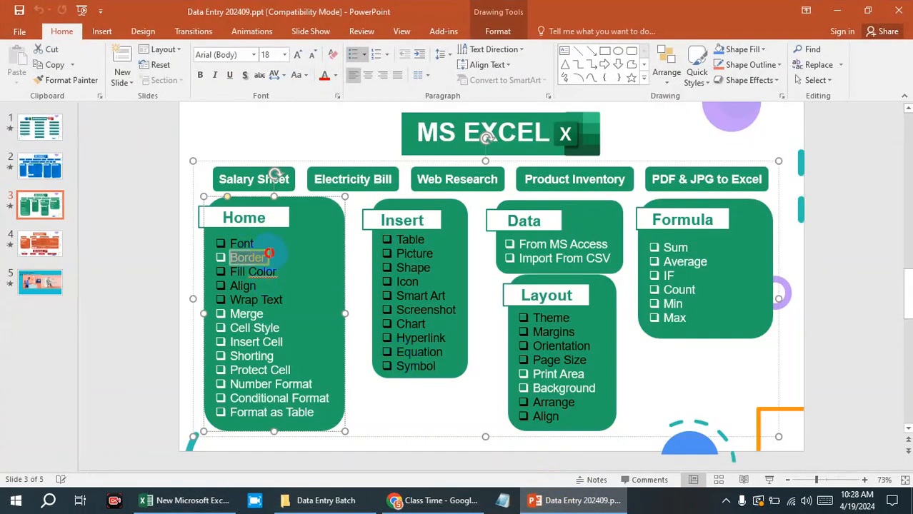
pyautogui.click(335, 76)
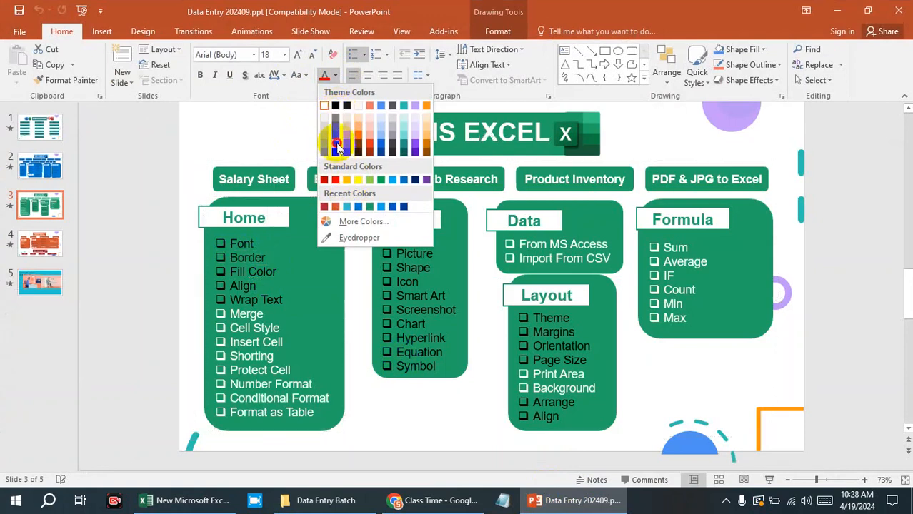
pyautogui.click(338, 146)
pyautogui.click(338, 79)
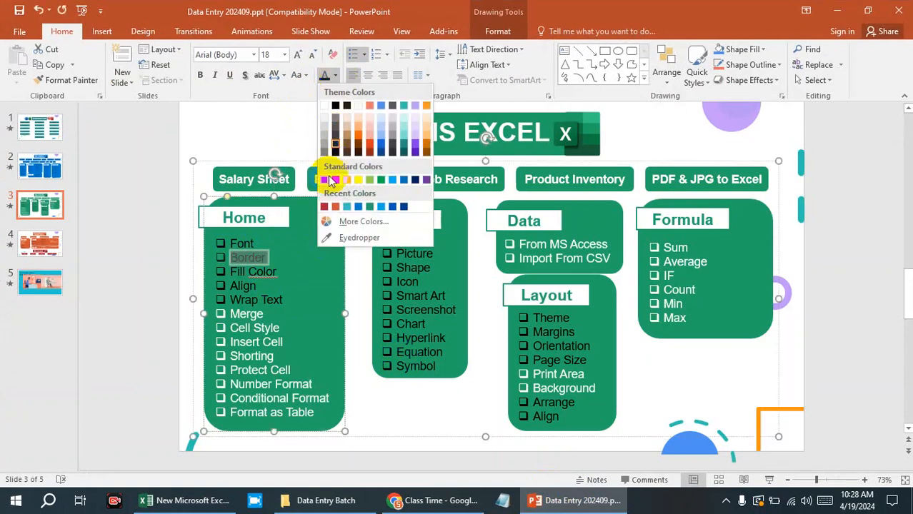
pyautogui.click(335, 269)
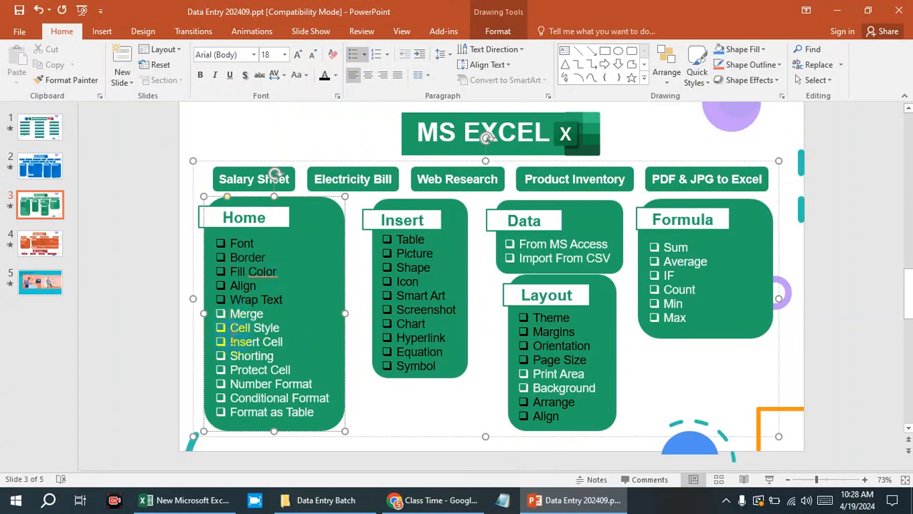
# Highlight the Format as Table item in the slide's Home list and return to the Excel worksheet.
pyautogui.moveTo(229, 414); pyautogui.dragTo(309, 412)
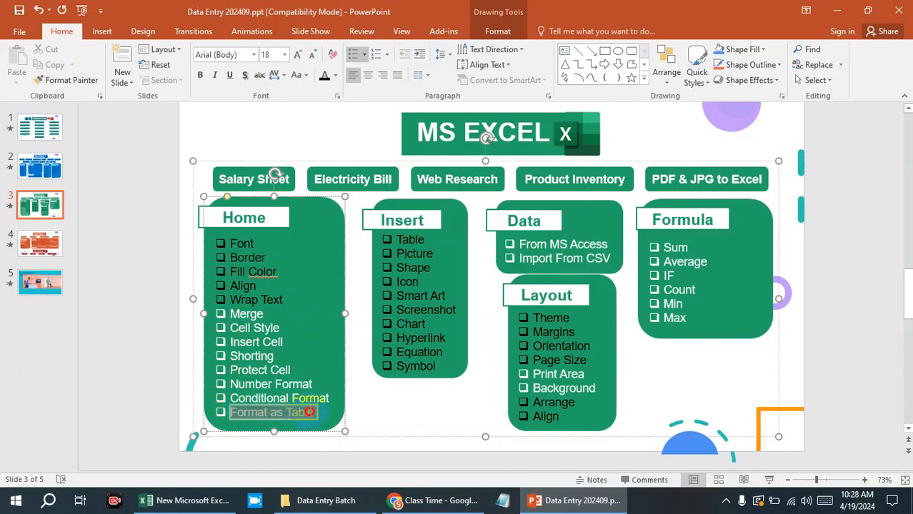
pyautogui.click(837, 10)
pyautogui.click(378, 169)
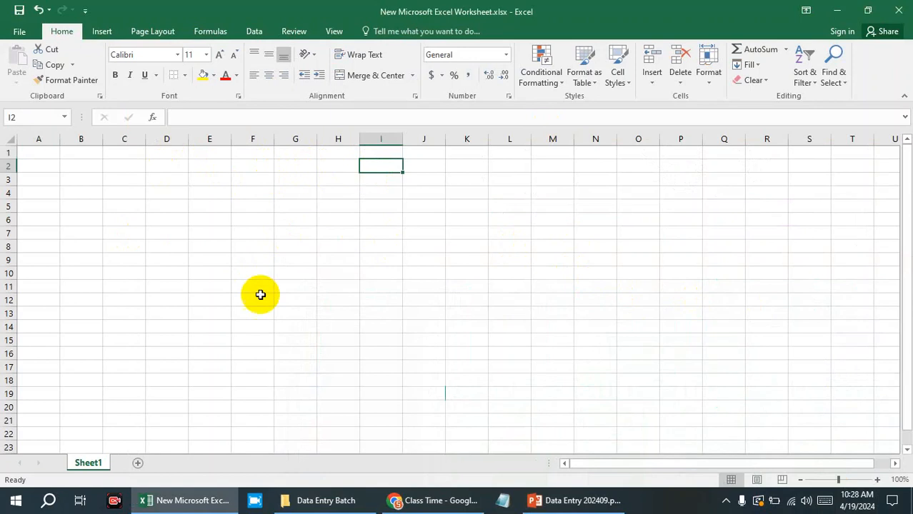
pyautogui.click(42, 156)
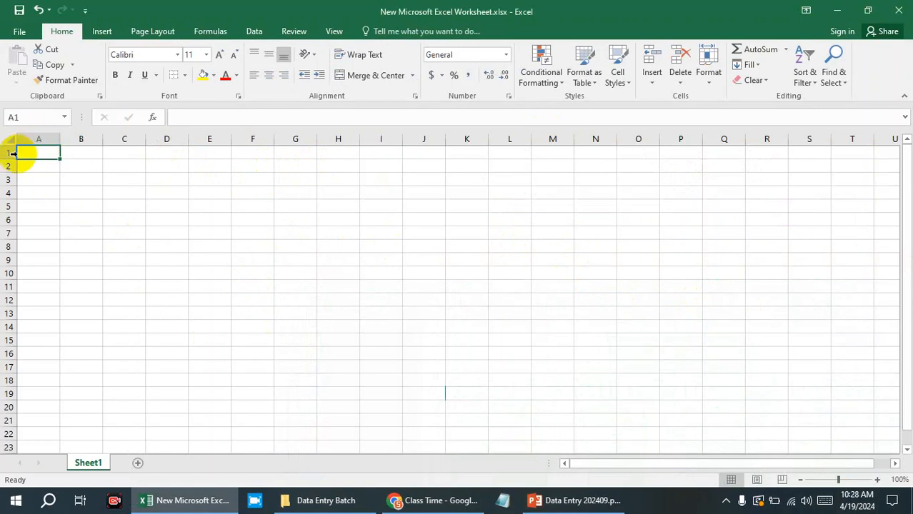
pyautogui.click(422, 138)
pyautogui.click(418, 262)
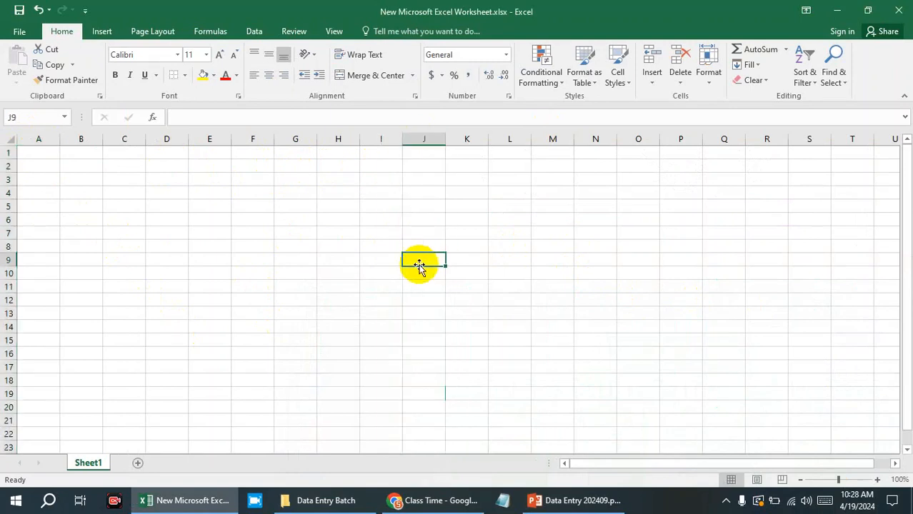
# Format the range A1:G10 as a table with headers, using the orange banded style in the first row of the Medium styles.
pyautogui.moveTo(35, 150); pyautogui.dragTo(290, 268)
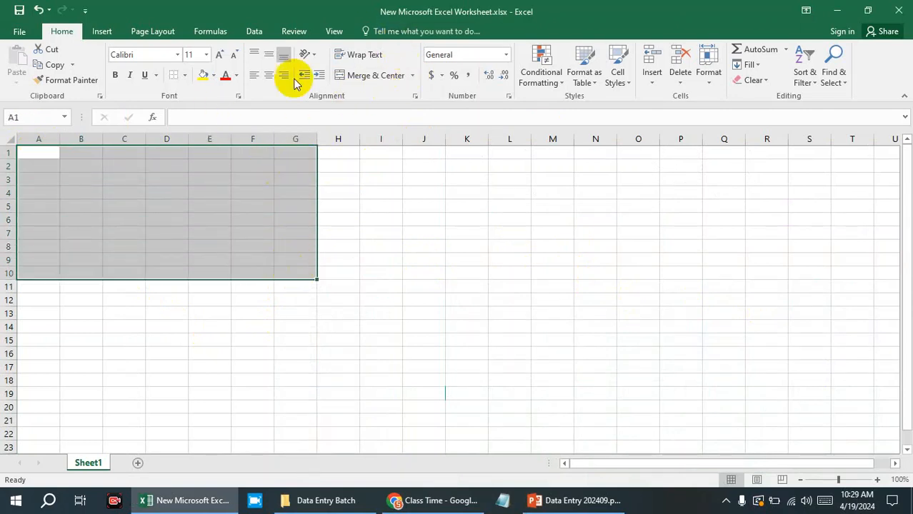
pyautogui.click(592, 84)
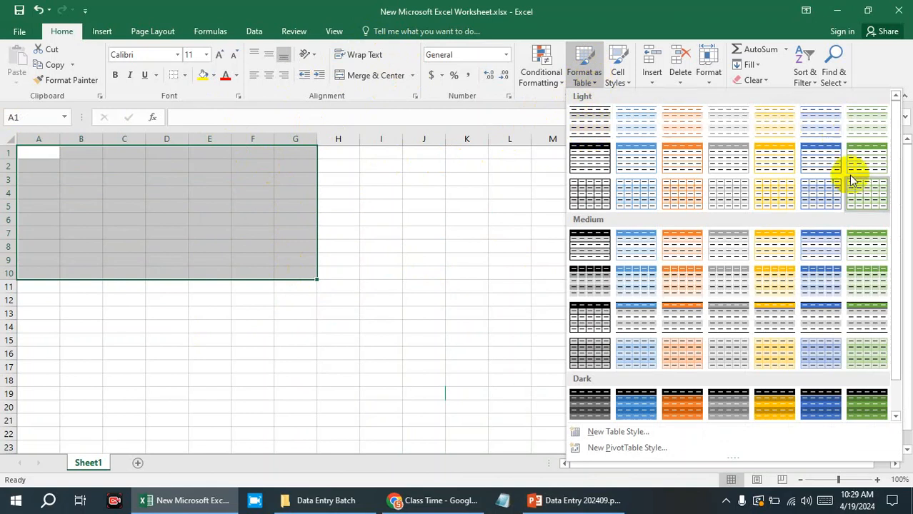
pyautogui.scroll(-1, 642, 243)
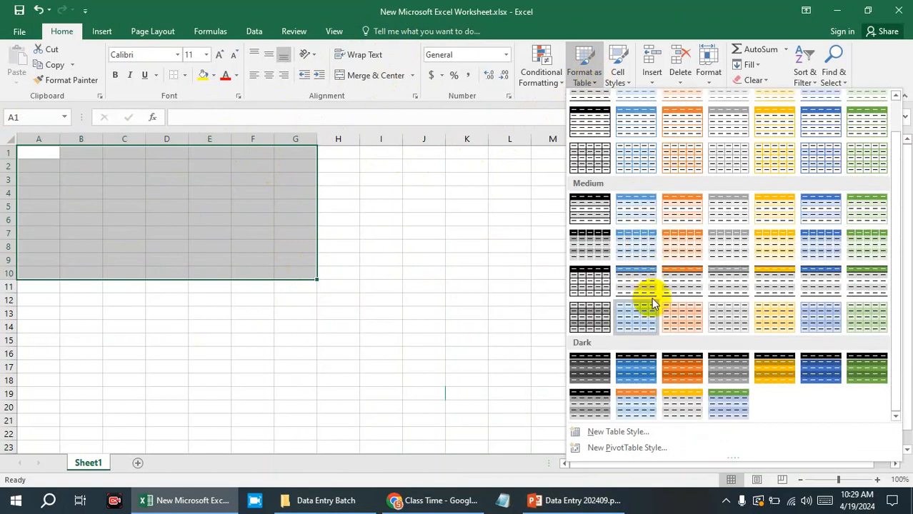
pyautogui.scroll(1, 650, 228)
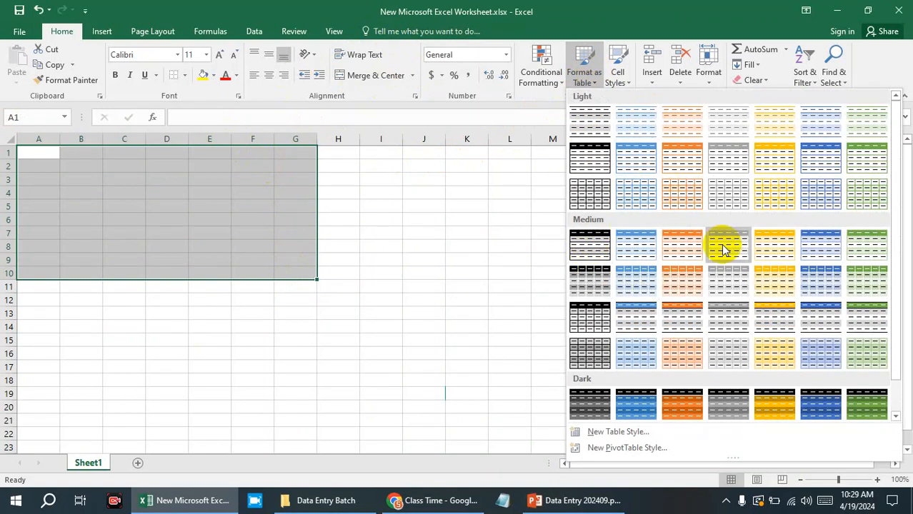
pyautogui.scroll(-1, 723, 244)
pyautogui.scroll(1, 600, 250)
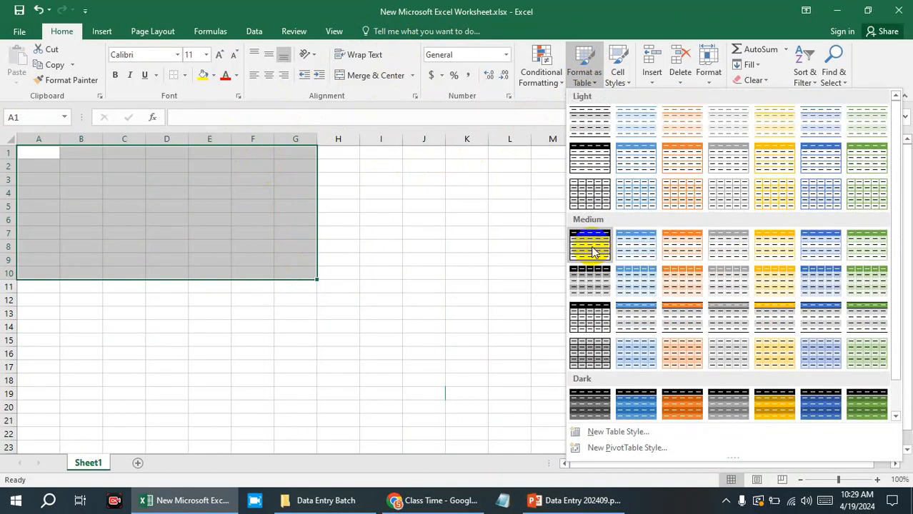
pyautogui.click(674, 229)
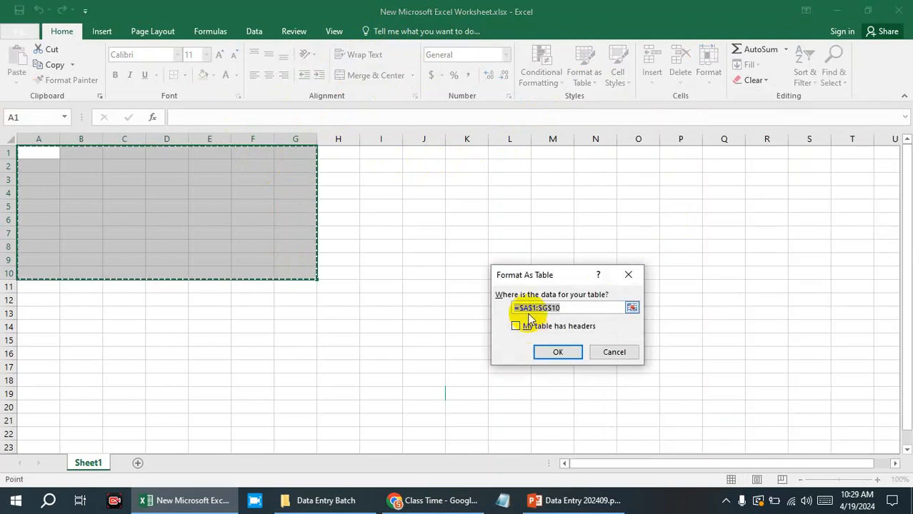
pyautogui.click(576, 309)
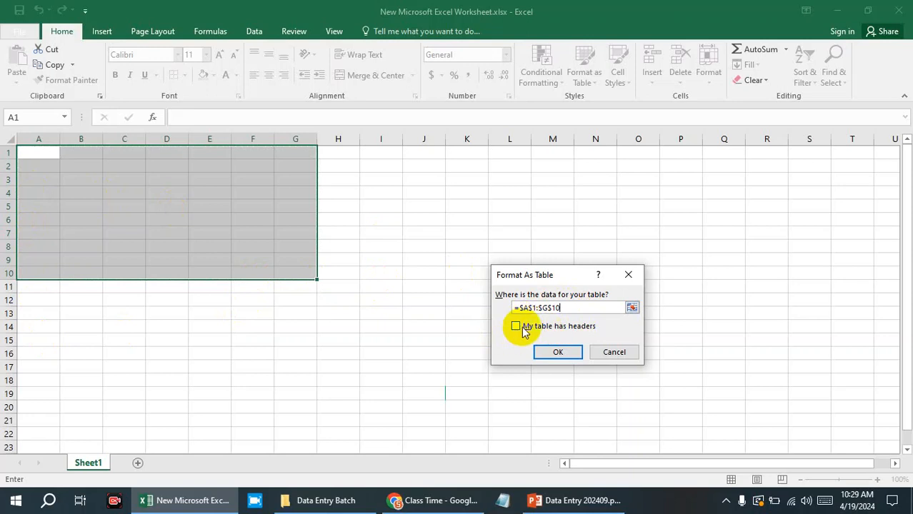
pyautogui.click(558, 352)
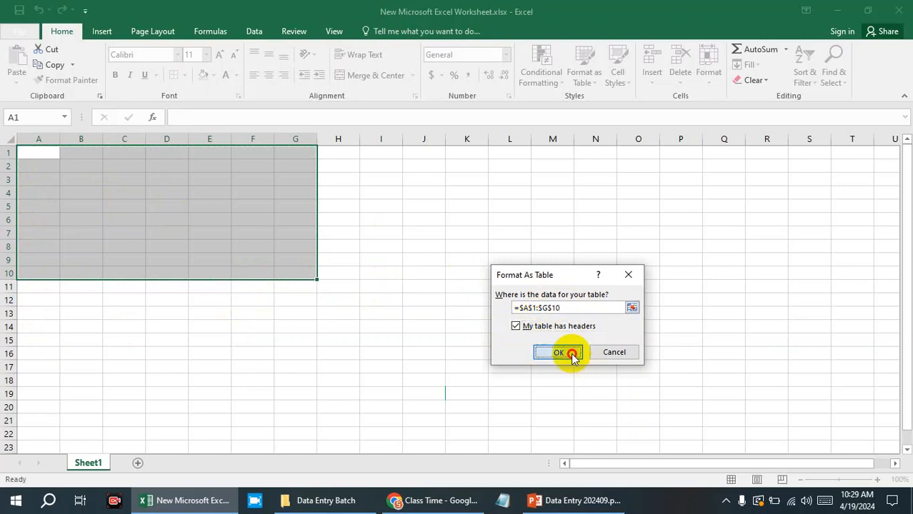
pyautogui.click(571, 352)
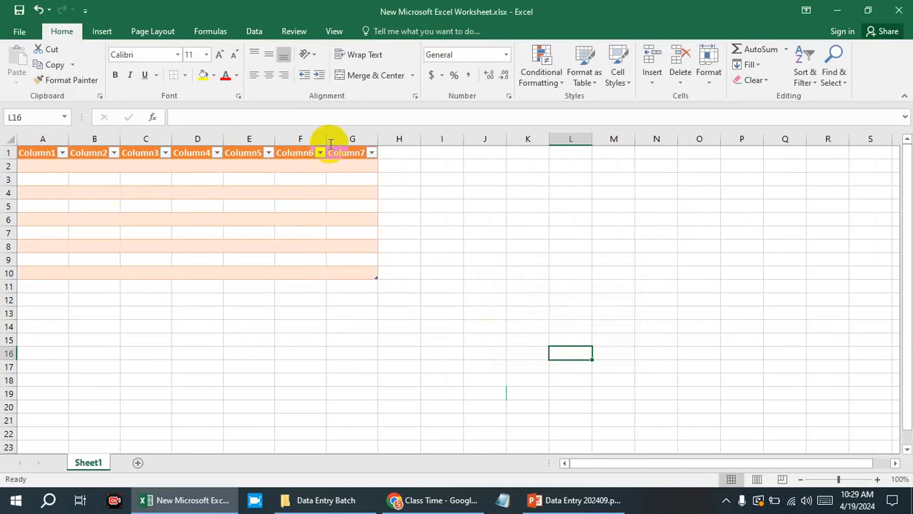
pyautogui.click(597, 82)
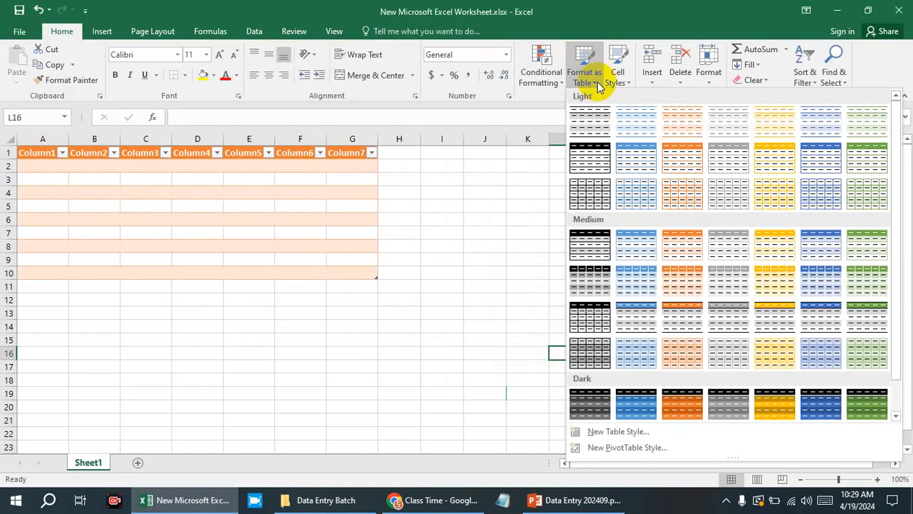
pyautogui.click(460, 193)
pyautogui.click(39, 156)
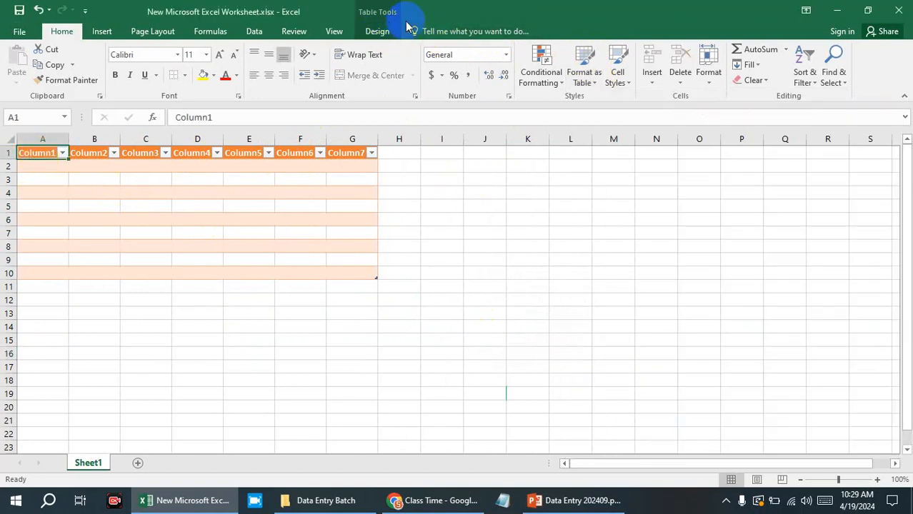
pyautogui.click(472, 213)
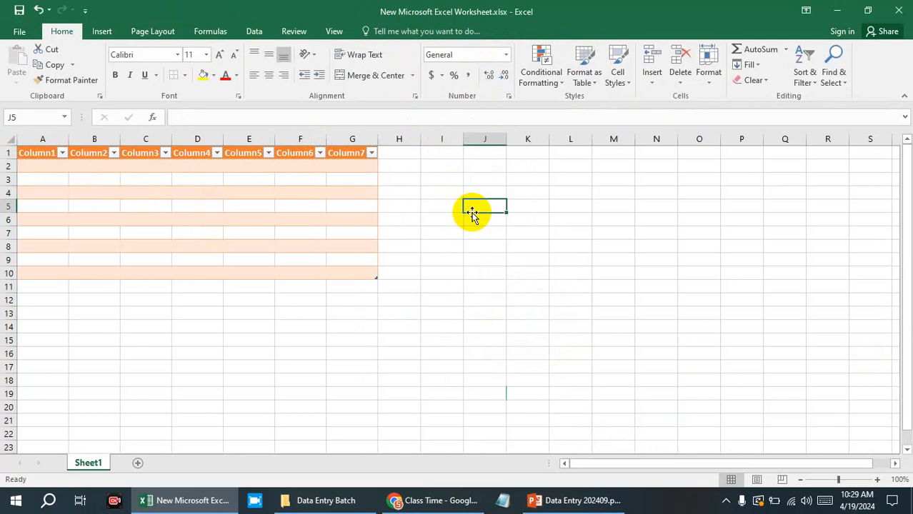
# Examine the full set of Light, Medium and Dark Table Styles available for the orange table.
pyautogui.click(39, 155)
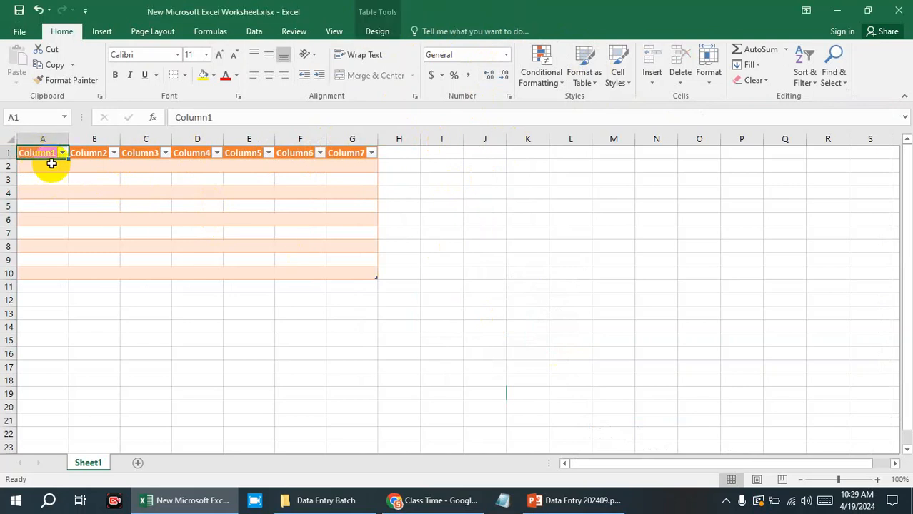
pyautogui.click(370, 31)
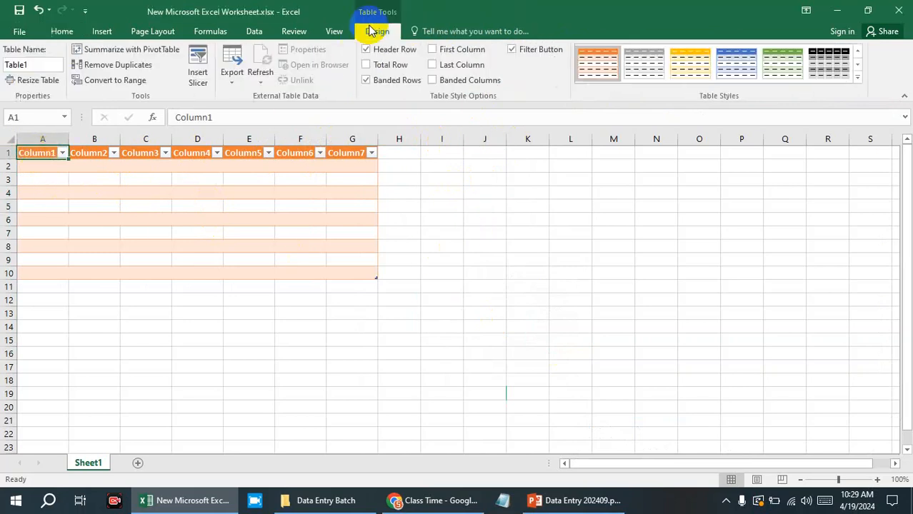
pyautogui.click(857, 76)
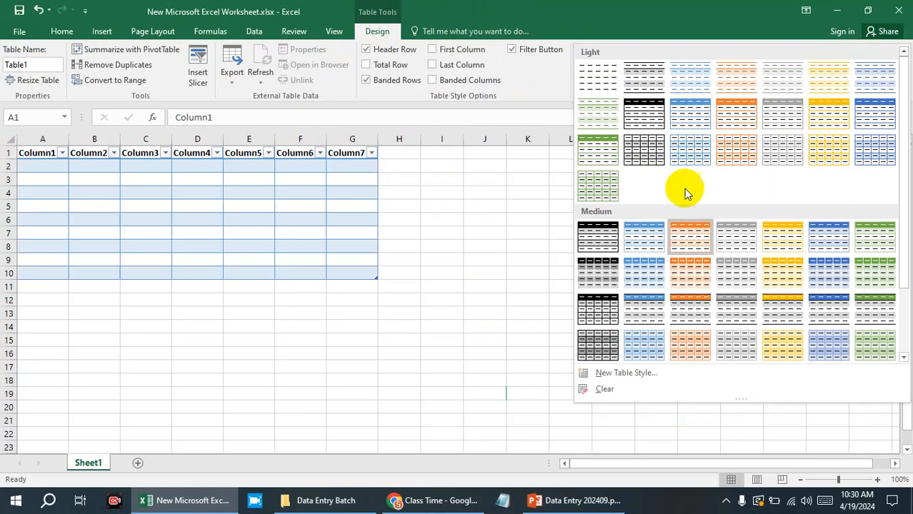
pyautogui.scroll(-2, 685, 238)
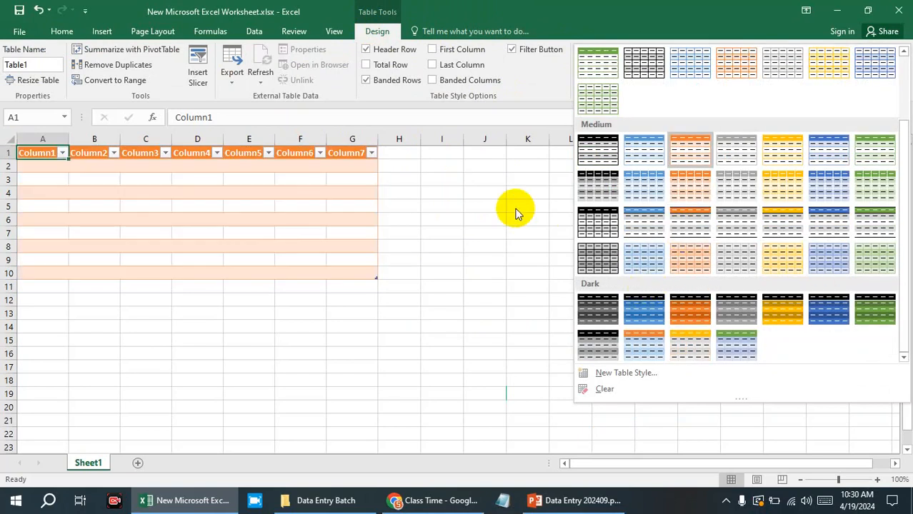
pyautogui.press('Escape')
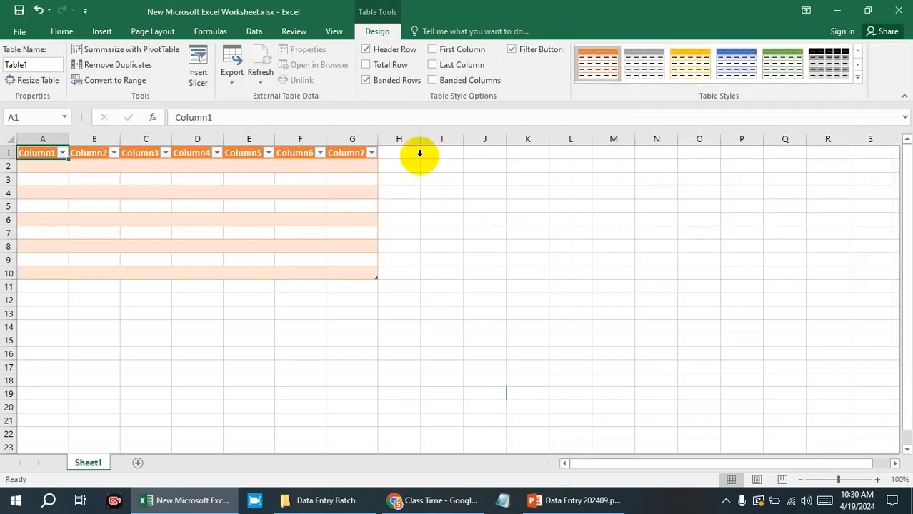
# Try First Column formatting on the table while previewing Table Style Medium 12, and turn the option off again.
pyautogui.click(449, 55)
pyautogui.click(858, 76)
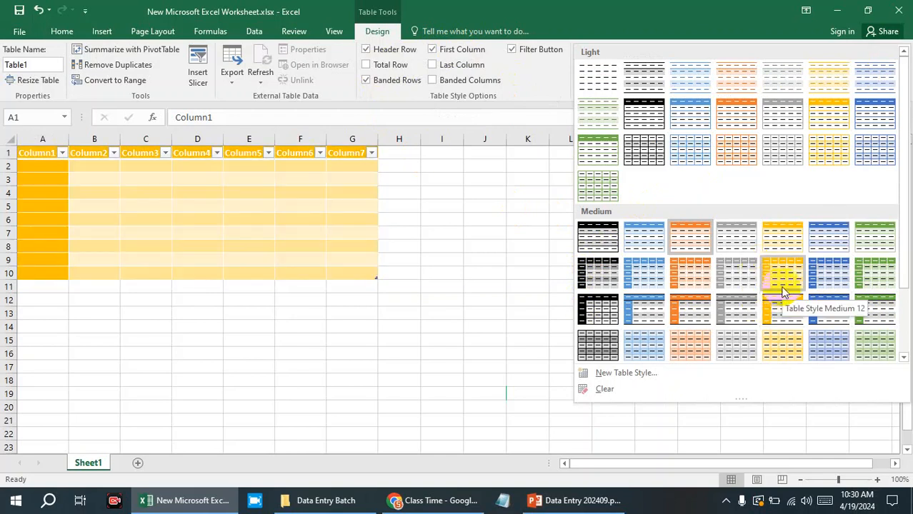
pyautogui.click(433, 52)
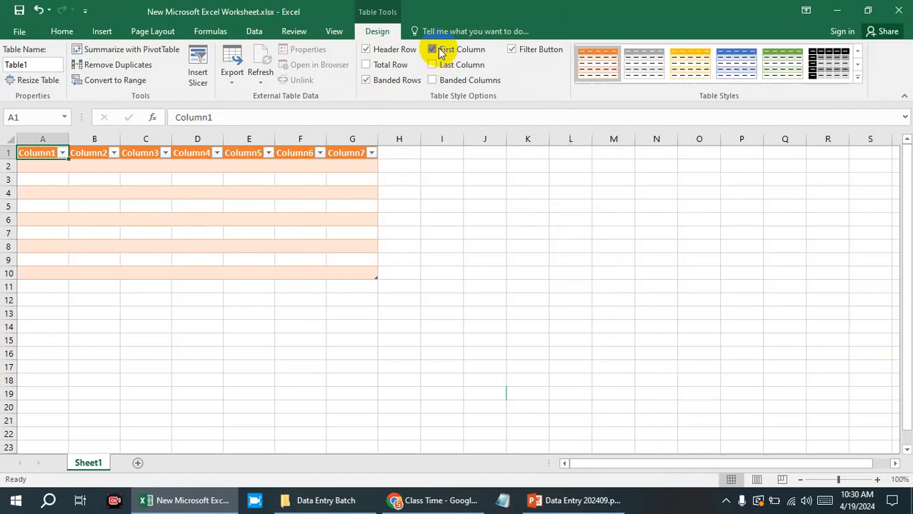
# Hide the filter buttons in the table's header row and show them again.
pyautogui.click(475, 203)
pyautogui.click(105, 181)
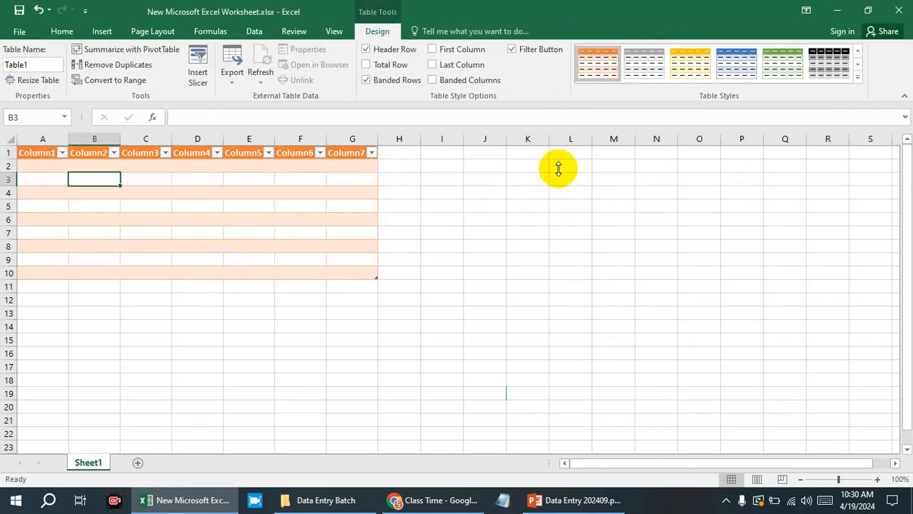
pyautogui.click(513, 52)
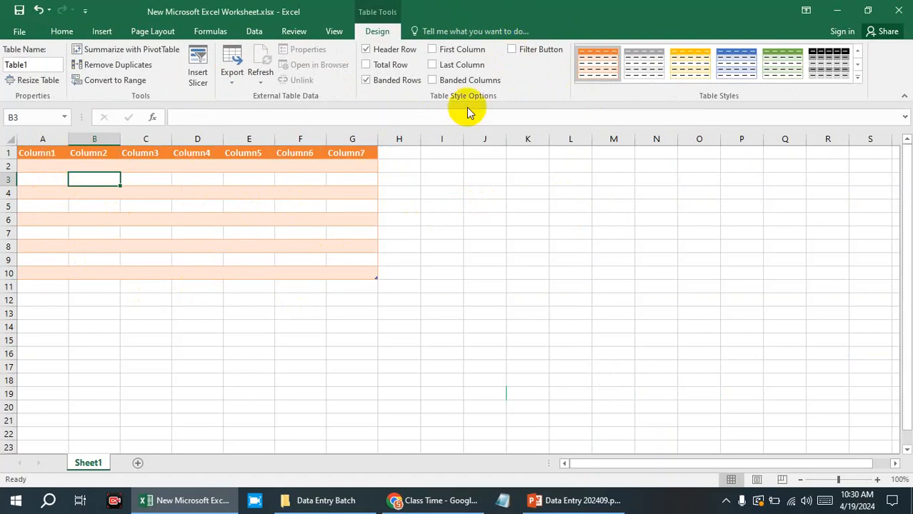
pyautogui.click(517, 54)
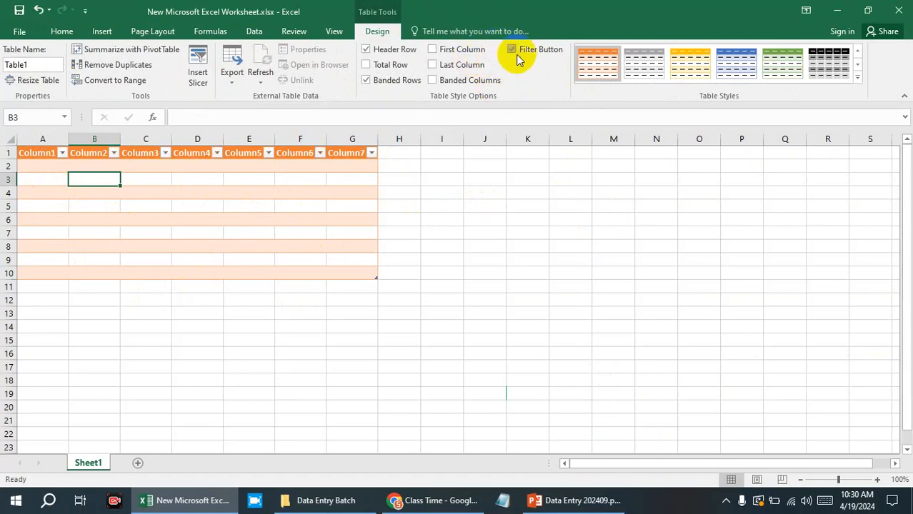
# Look at the sort and filter options of Column7 and turn off the table's filter buttons.
pyautogui.click(372, 153)
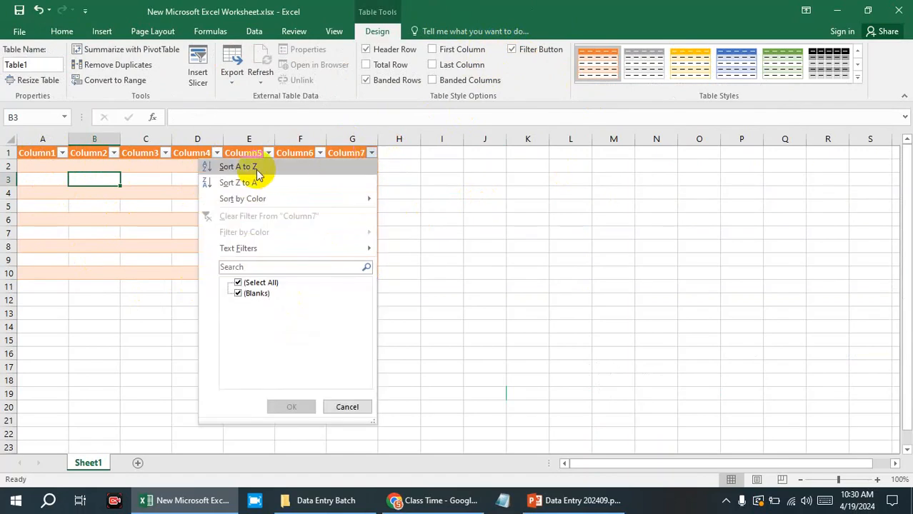
pyautogui.click(466, 187)
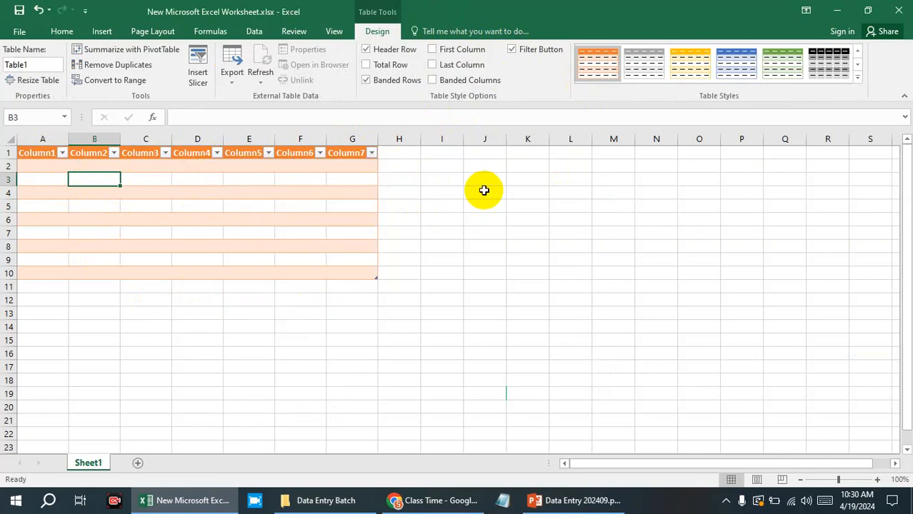
pyautogui.click(511, 51)
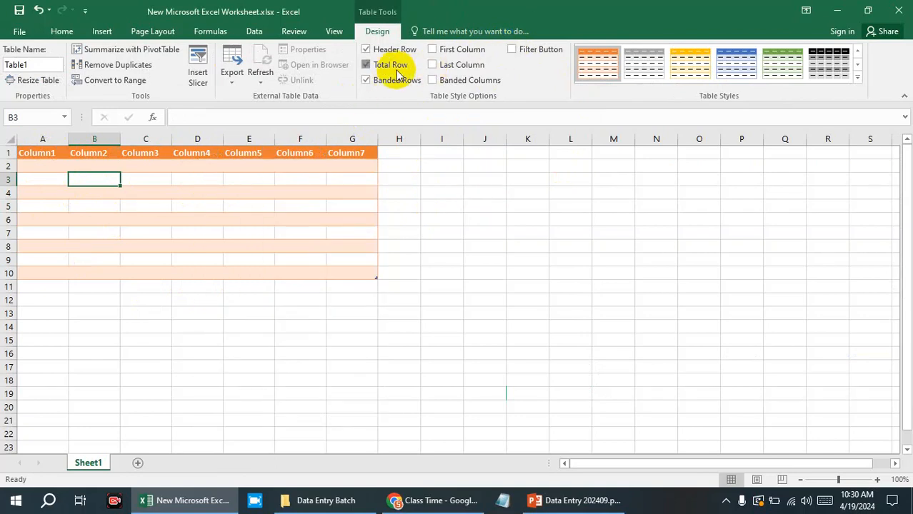
# Try the Total Row, Last Column and Banded Columns options on the table, and turn off Banded Rows.
pyautogui.click(397, 70)
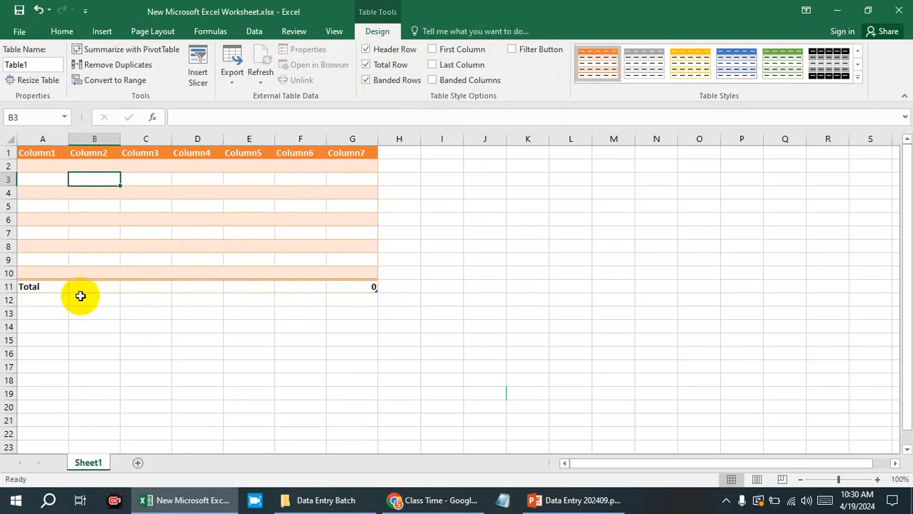
pyautogui.click(369, 64)
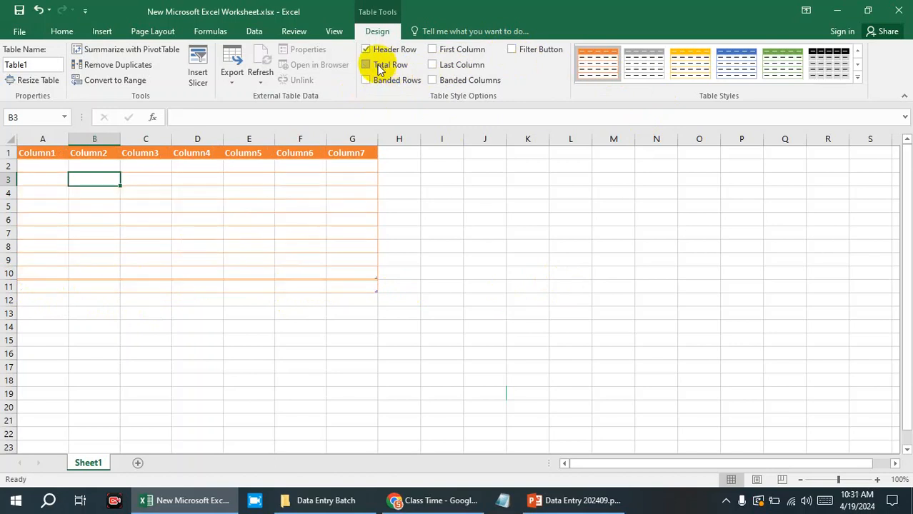
pyautogui.click(450, 80)
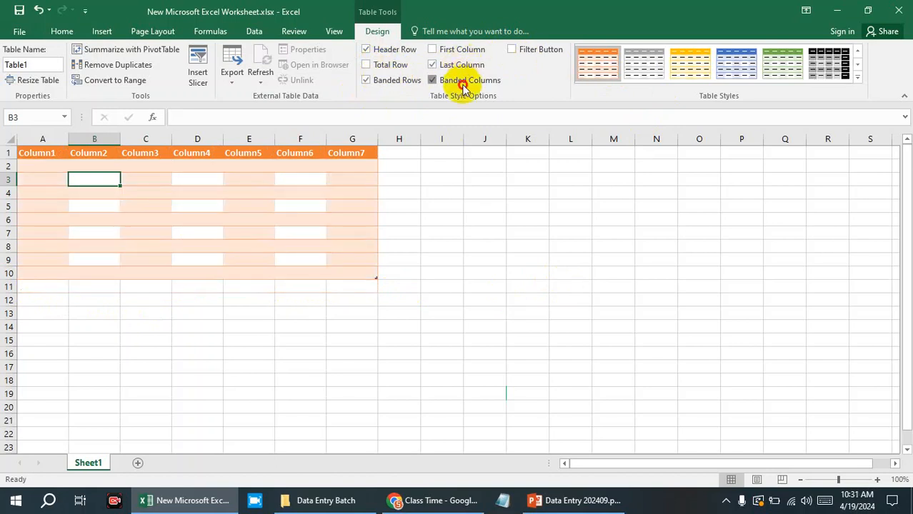
pyautogui.click(458, 81)
pyautogui.click(405, 80)
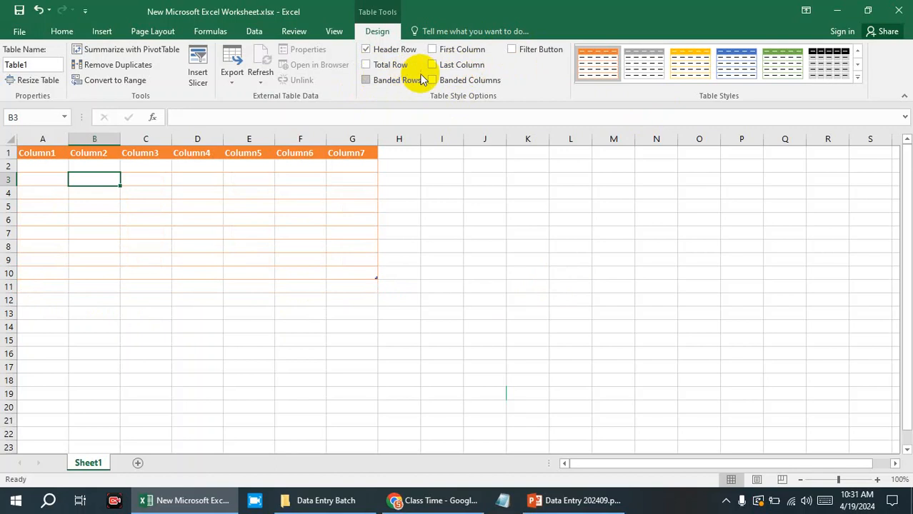
pyautogui.click(452, 219)
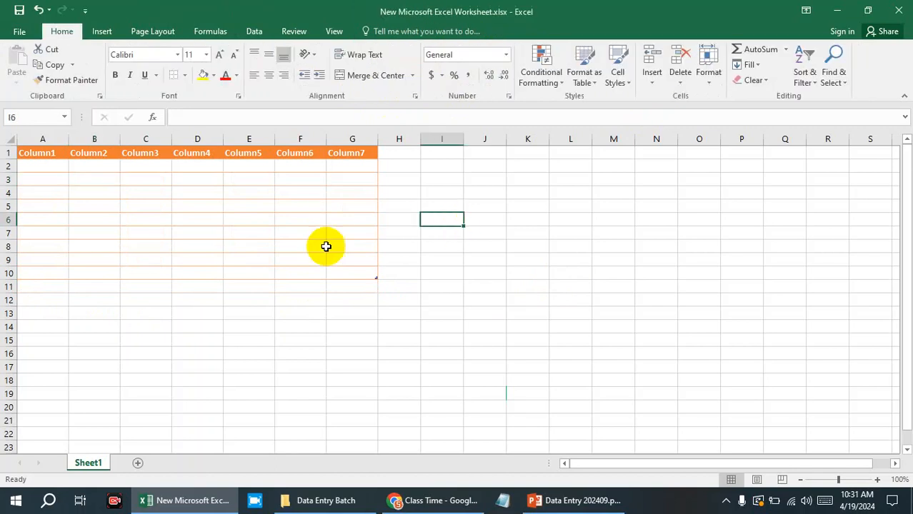
pyautogui.click(361, 153)
pyautogui.click(38, 152)
pyautogui.click(398, 233)
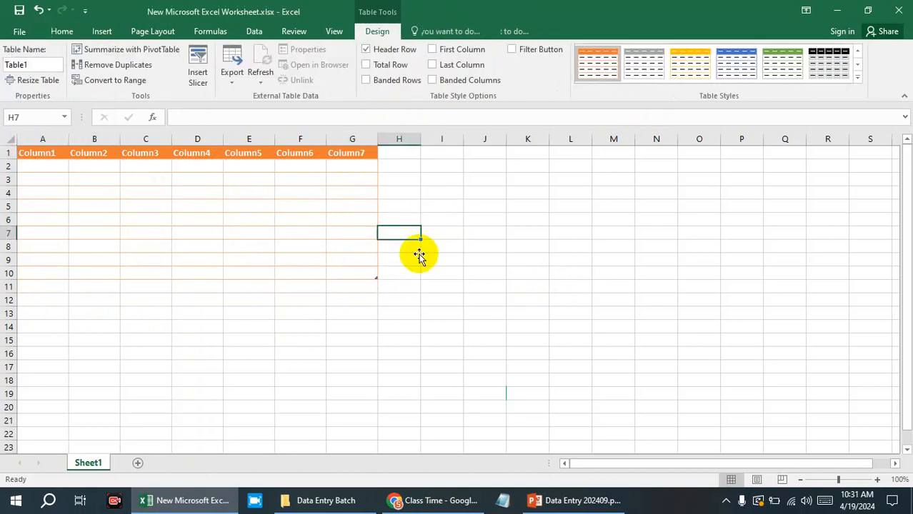
# Switch to the Data Entry presentation in PowerPoint, check the Home topic list, and return to the Excel worksheet.
pyautogui.click(575, 501)
pyautogui.click(310, 249)
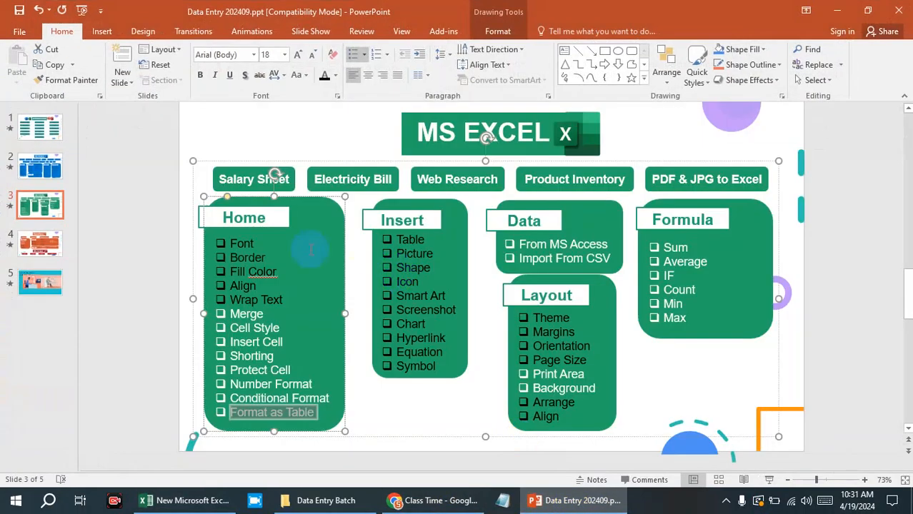
pyautogui.click(837, 11)
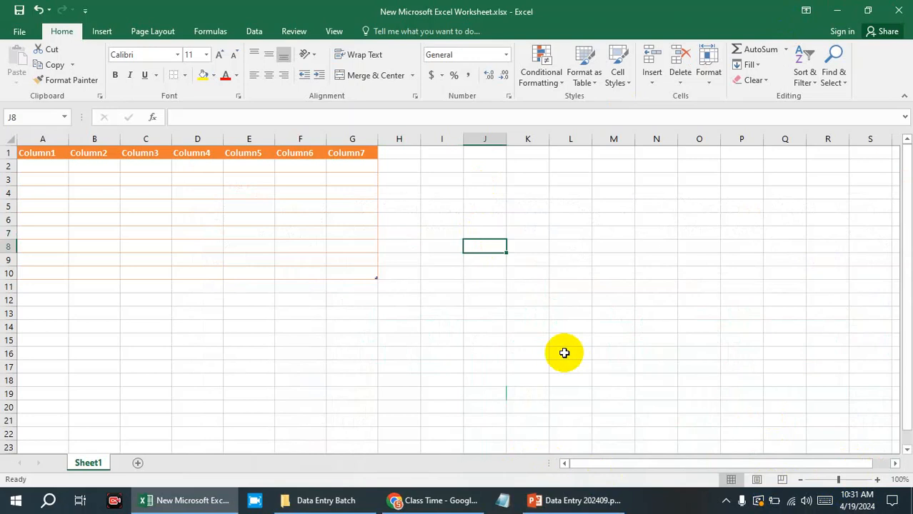
# Enlarge the worksheet view to 196% and select the table's body cells A2:G10.
pyautogui.click(593, 325)
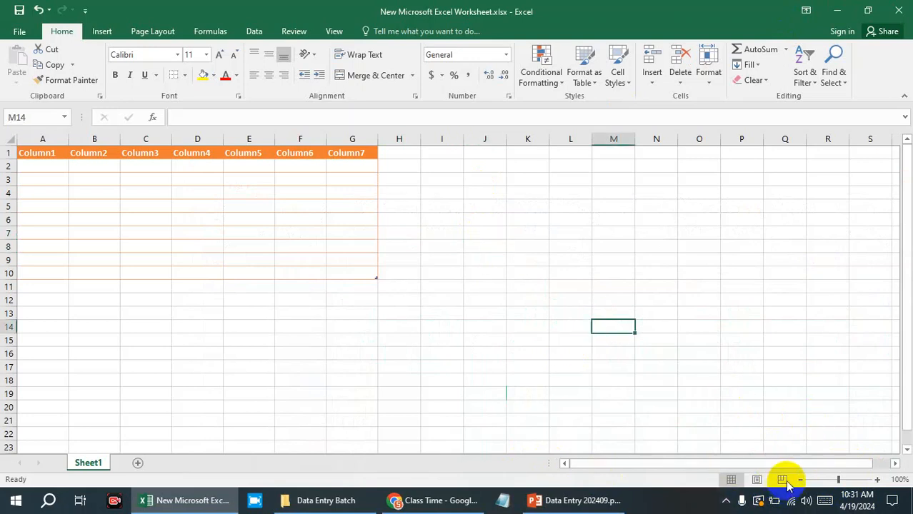
pyautogui.click(849, 480)
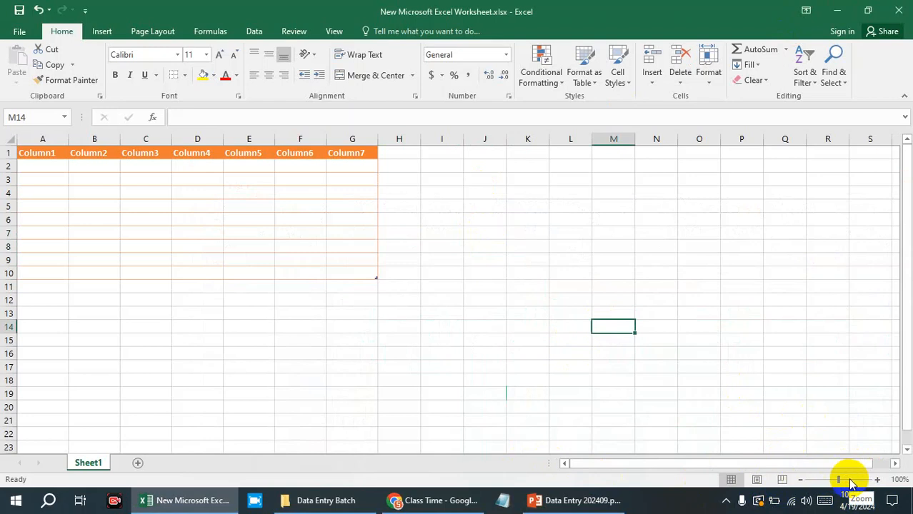
pyautogui.click(850, 480)
pyautogui.moveTo(677, 465); pyautogui.dragTo(466, 463)
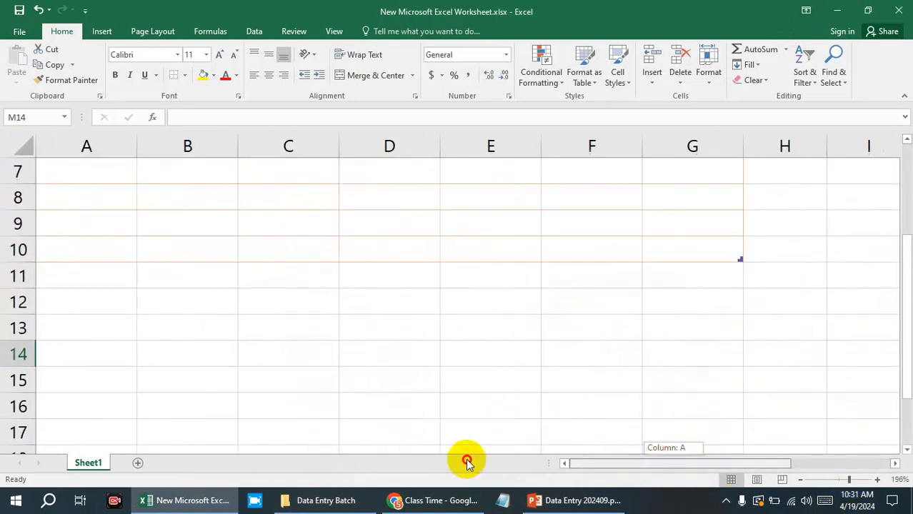
pyautogui.scroll(2, 438, 461)
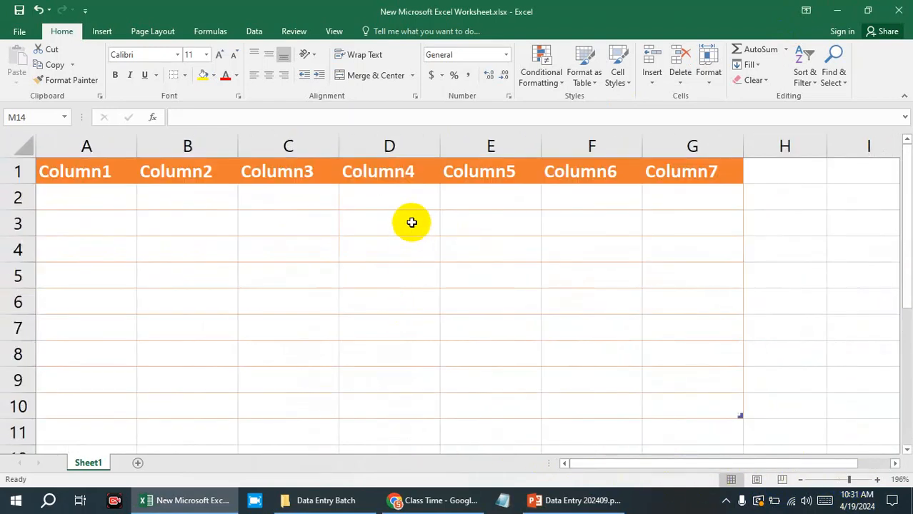
pyautogui.moveTo(60, 198); pyautogui.dragTo(80, 182)
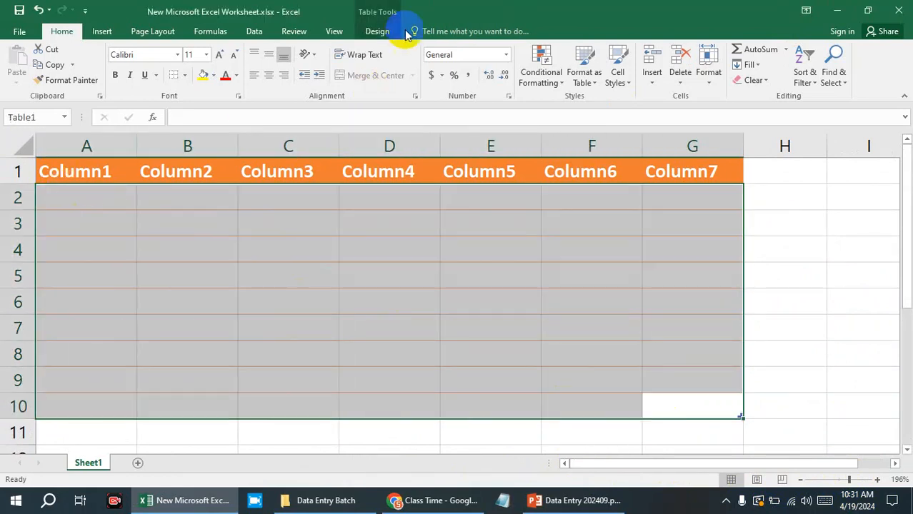
# Preview the Light, Medium and Dark table styles and apply Table Style Medium 1 to the table.
pyautogui.click(377, 32)
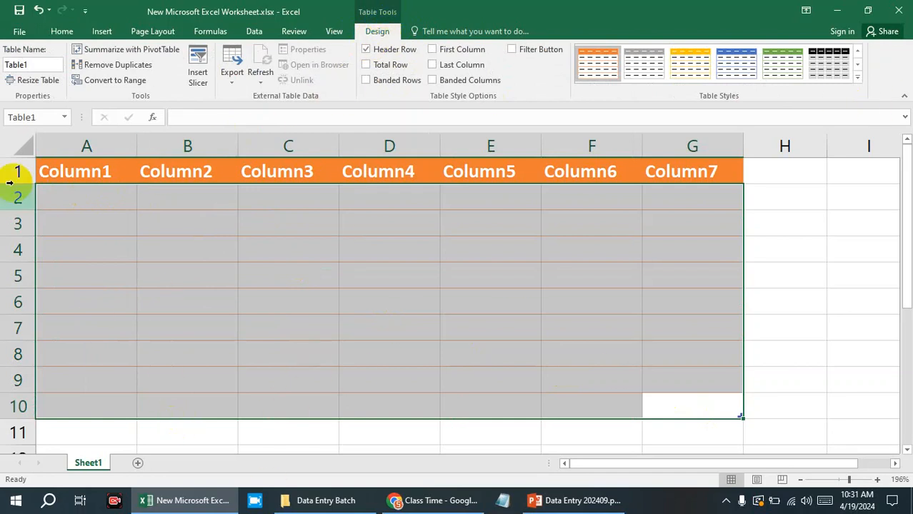
pyautogui.click(62, 31)
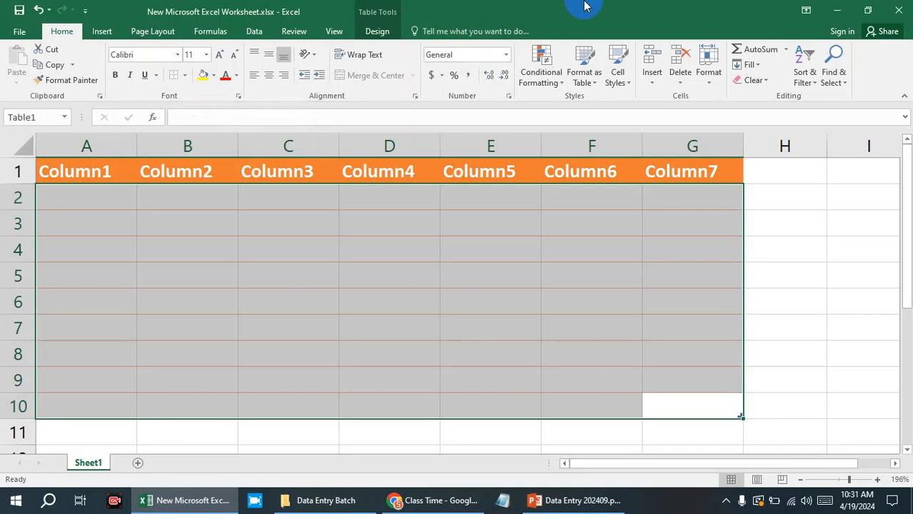
pyautogui.click(378, 31)
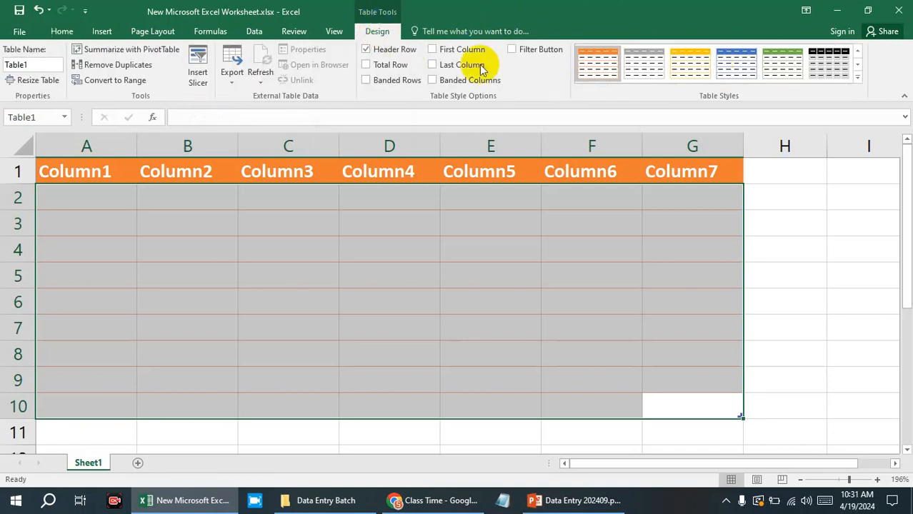
pyautogui.click(858, 77)
pyautogui.scroll(-3, 643, 351)
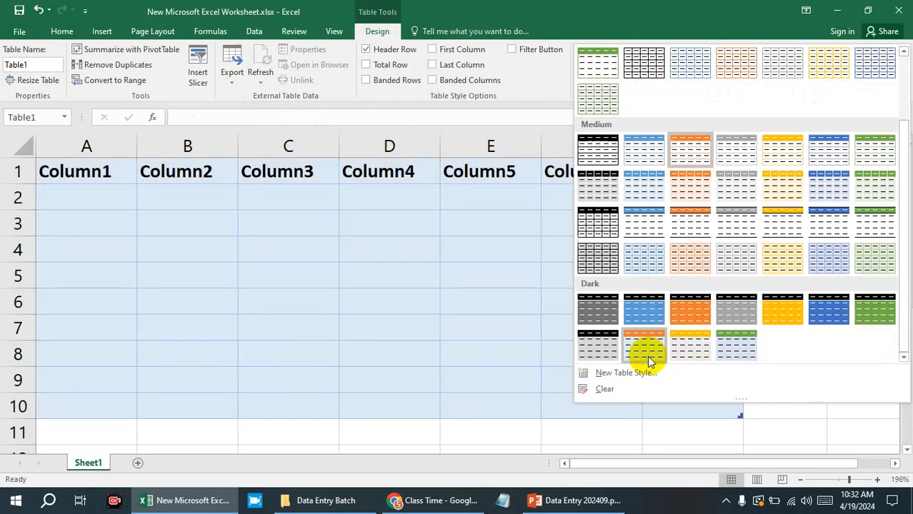
pyautogui.scroll(3, 851, 339)
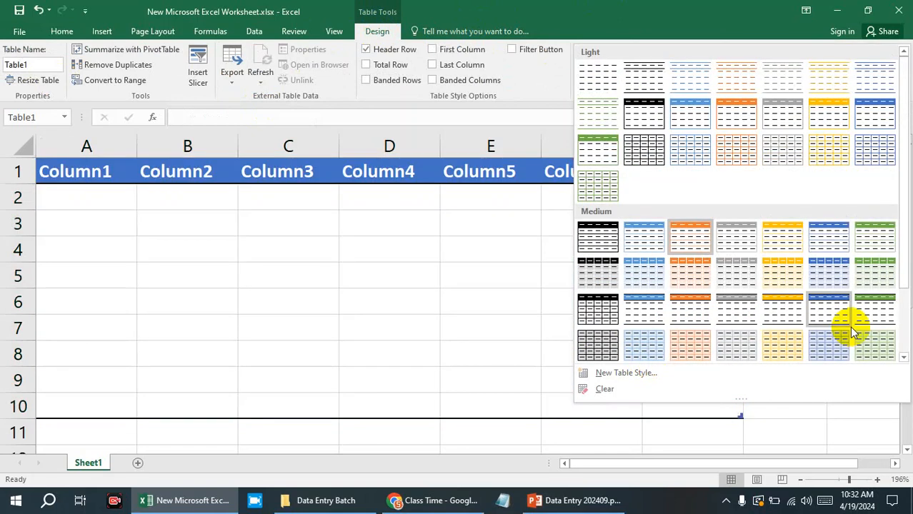
pyautogui.scroll(-2, 638, 347)
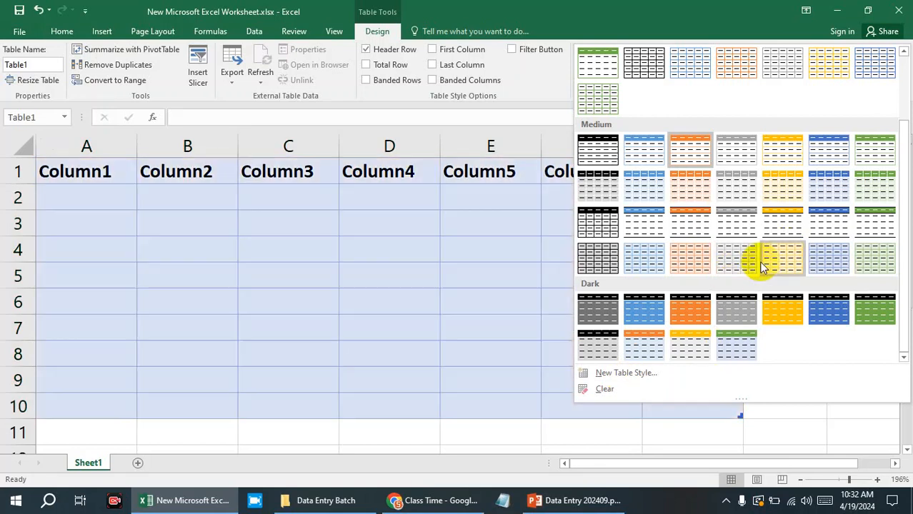
pyautogui.scroll(3, 731, 266)
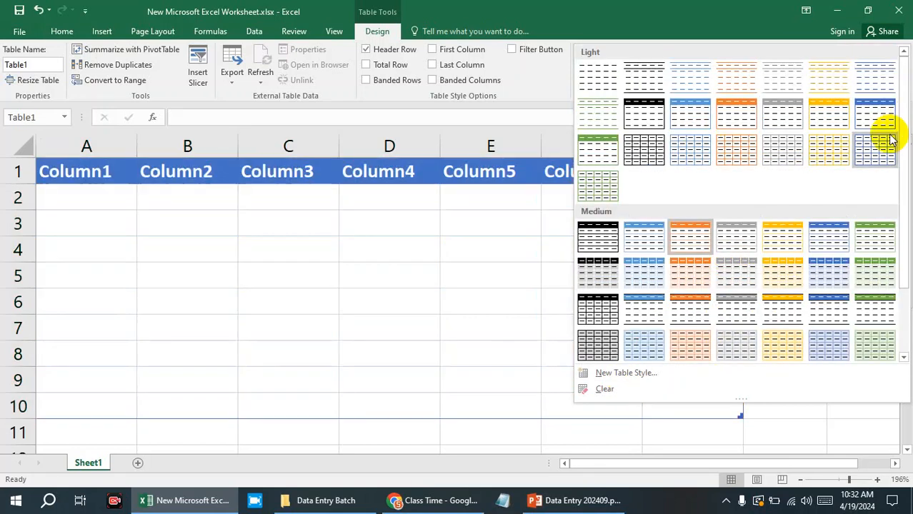
pyautogui.click(615, 235)
# Fill the table's header cells A1:G1 with the theme color Orange, Accent 2.
pyautogui.click(108, 171)
pyautogui.moveTo(107, 172); pyautogui.dragTo(672, 173)
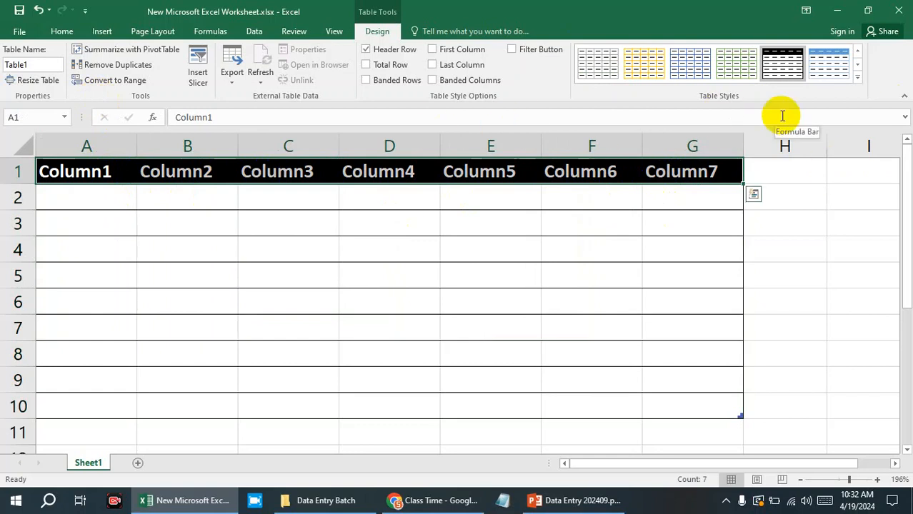
pyautogui.click(62, 32)
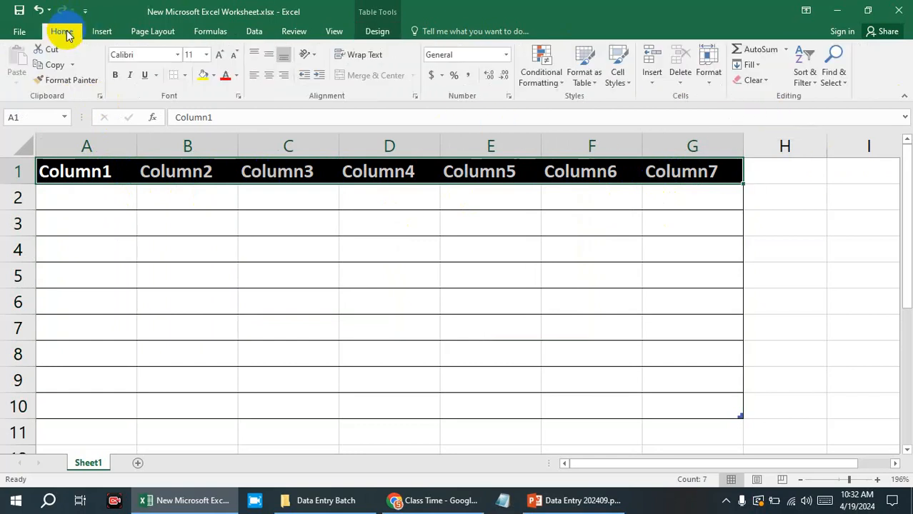
pyautogui.click(212, 76)
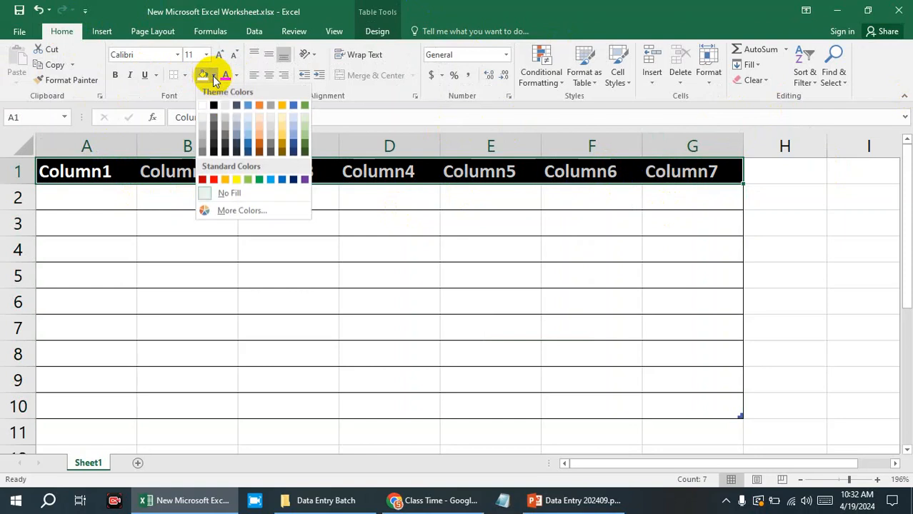
pyautogui.click(259, 105)
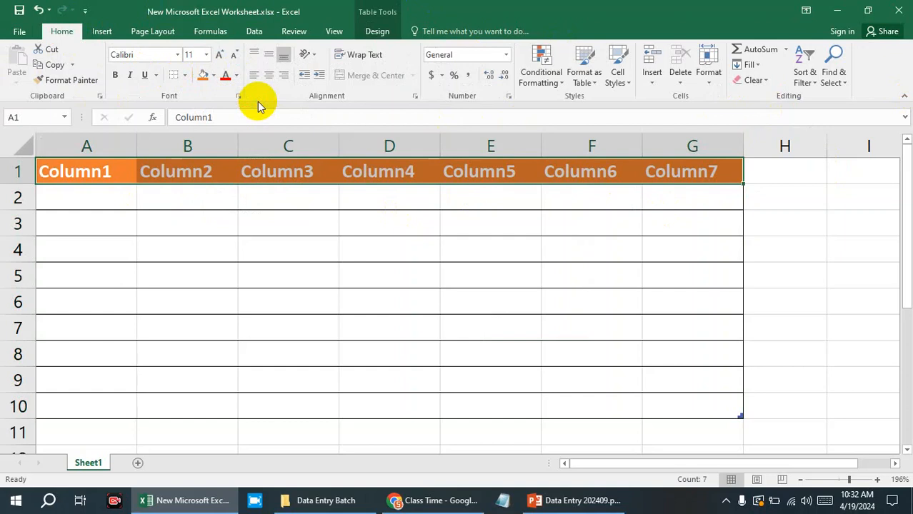
pyautogui.click(874, 230)
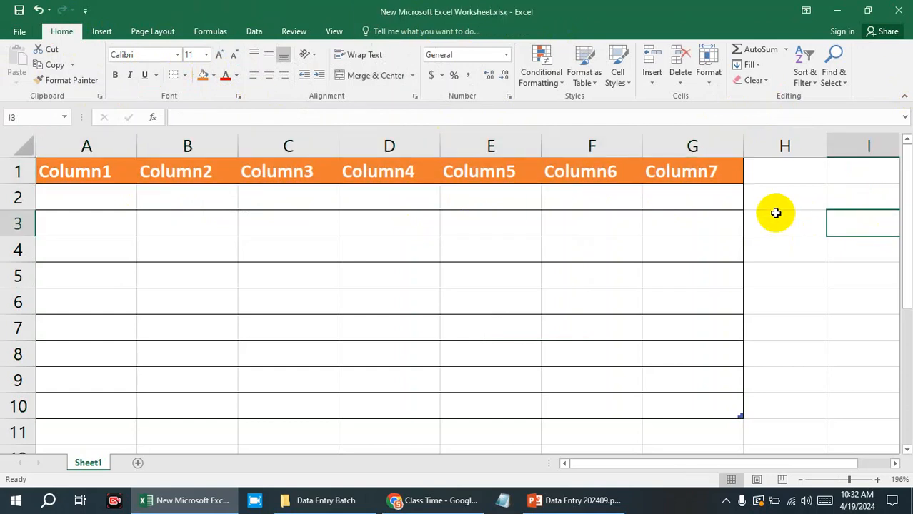
# Select A2:G10 and apply the black full-grid style from the third row of the Light table styles.
pyautogui.click(608, 231)
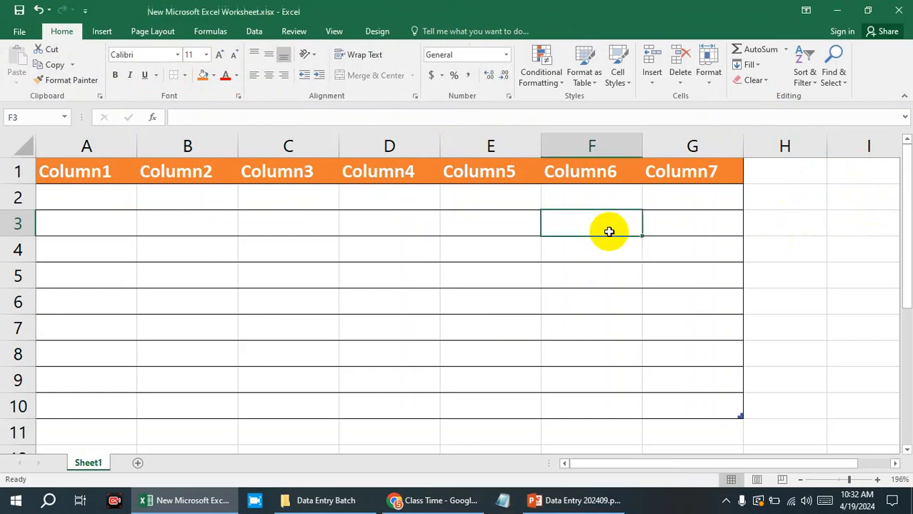
pyautogui.click(452, 250)
pyautogui.moveTo(100, 197); pyautogui.dragTo(662, 410)
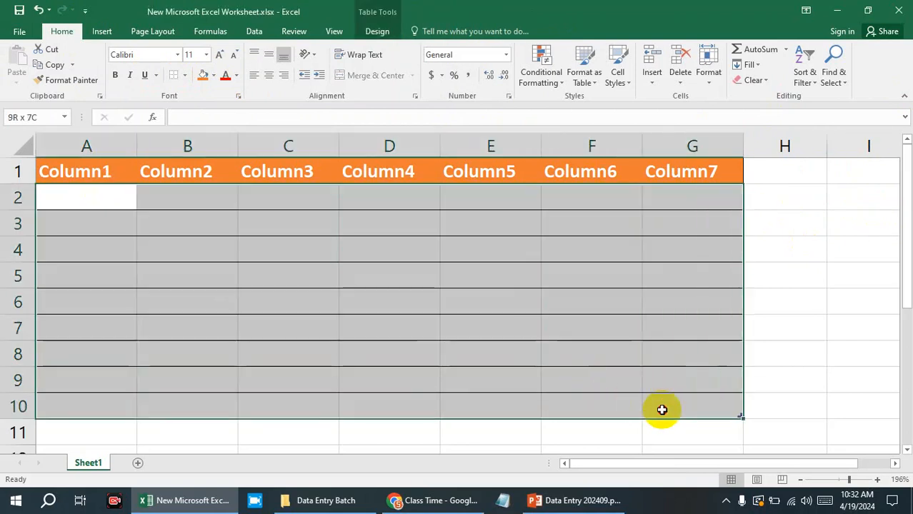
pyautogui.click(377, 30)
pyautogui.click(859, 77)
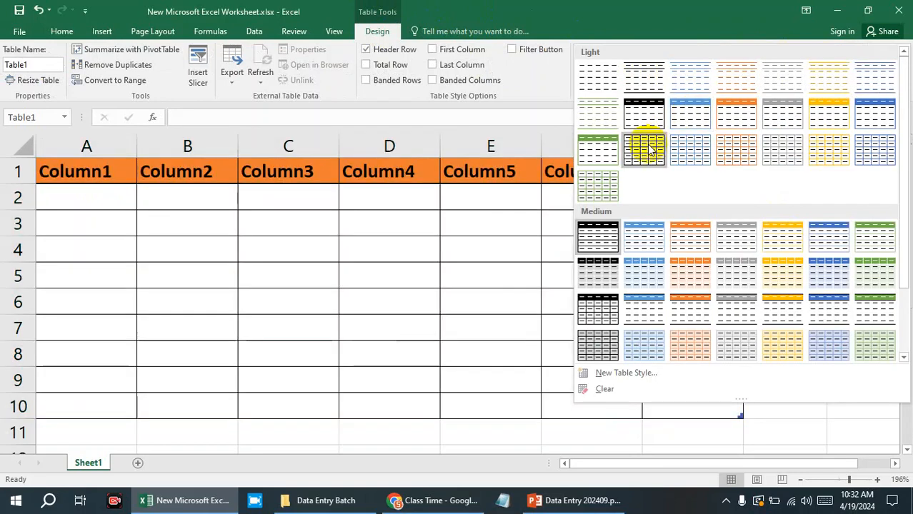
pyautogui.click(650, 149)
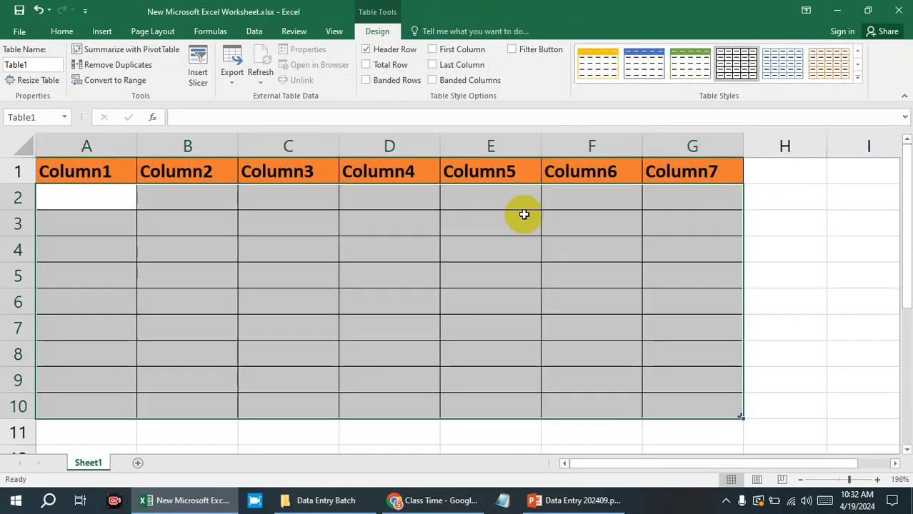
pyautogui.click(532, 246)
pyautogui.click(776, 271)
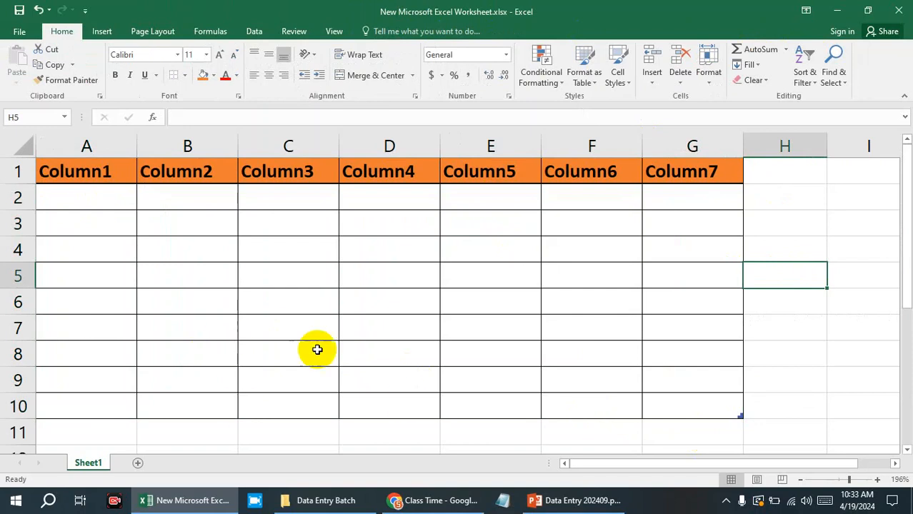
# Enter A in D3, B in E3, C in D4 and D in E4 of the table.
pyautogui.click(404, 223)
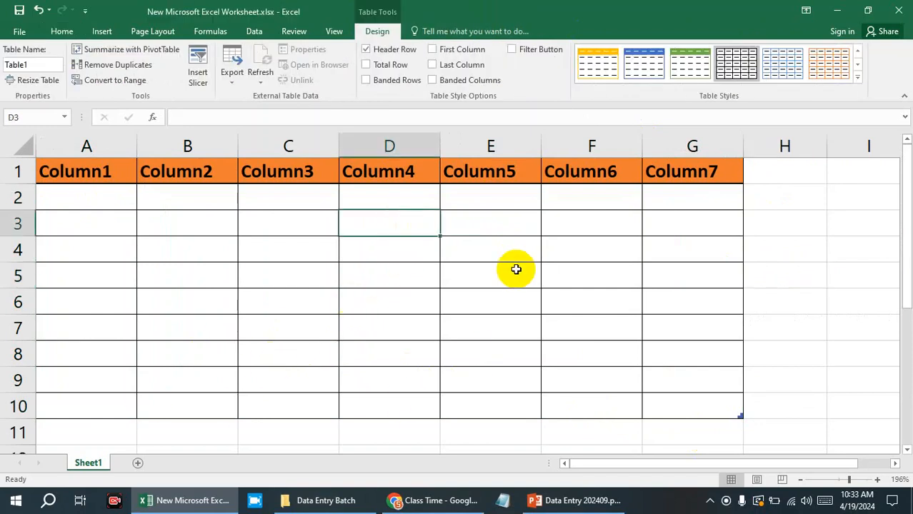
pyautogui.write('a')
pyautogui.click(492, 220)
pyautogui.write('B')
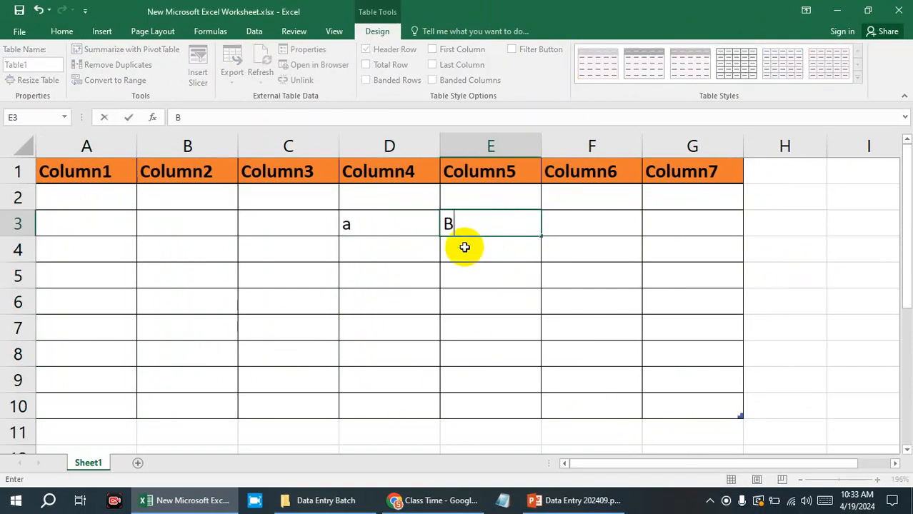
pyautogui.click(414, 245)
pyautogui.write('C')
pyautogui.click(473, 252)
pyautogui.write('D')
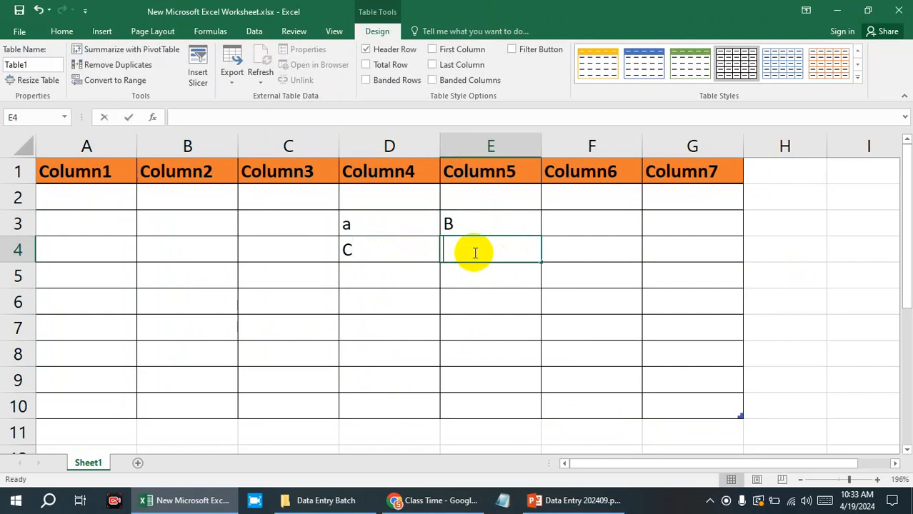
pyautogui.click(398, 227)
pyautogui.write('A')
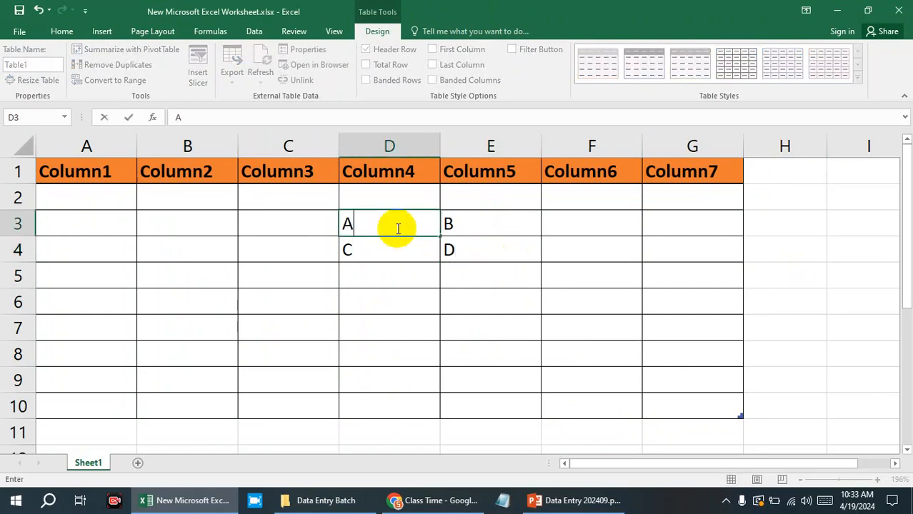
pyautogui.click(428, 268)
# Check whether Merge & Center is available for table cells D3:E3 and D3:D6 and for blank cells H3:H4 outside the table.
pyautogui.moveTo(414, 226)
pyautogui.mouseDown()
pyautogui.moveTo(458, 224)
pyautogui.moveTo(408, 221)
pyautogui.mouseUp()
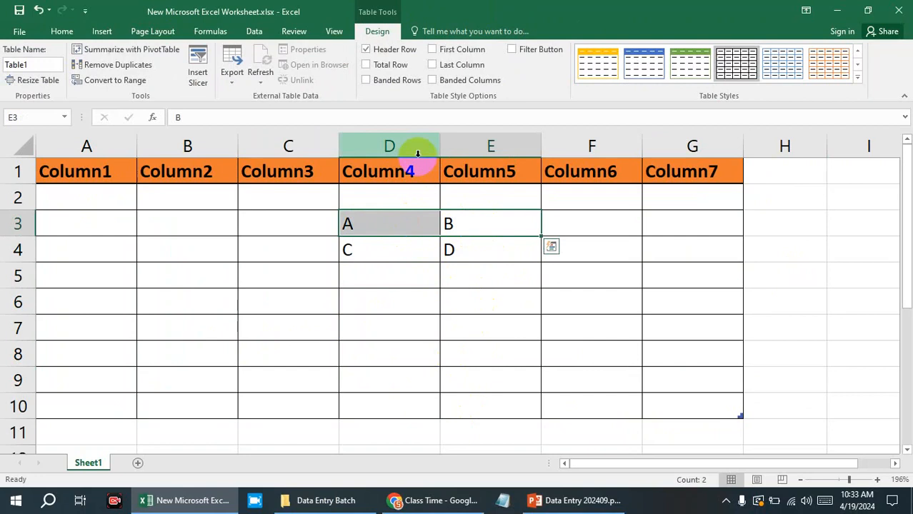
pyautogui.click(63, 33)
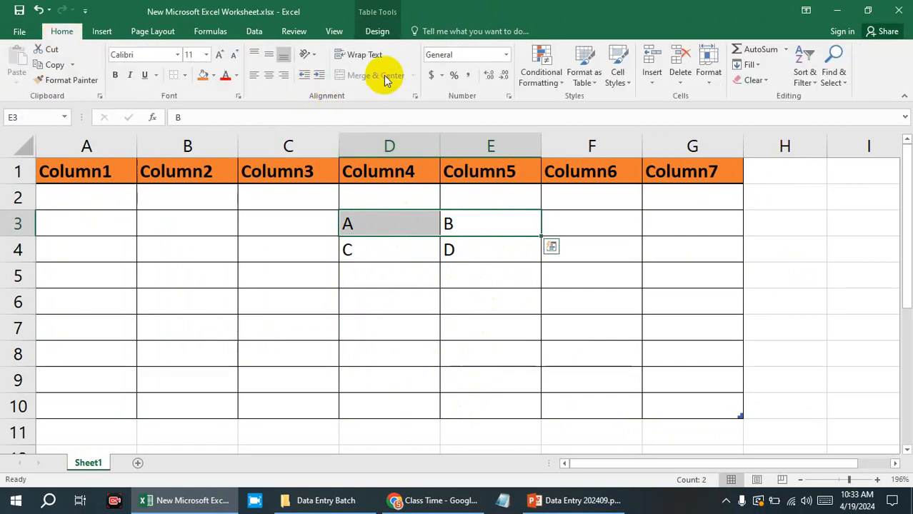
pyautogui.moveTo(495, 224); pyautogui.dragTo(415, 219)
pyautogui.moveTo(376, 224); pyautogui.dragTo(385, 302)
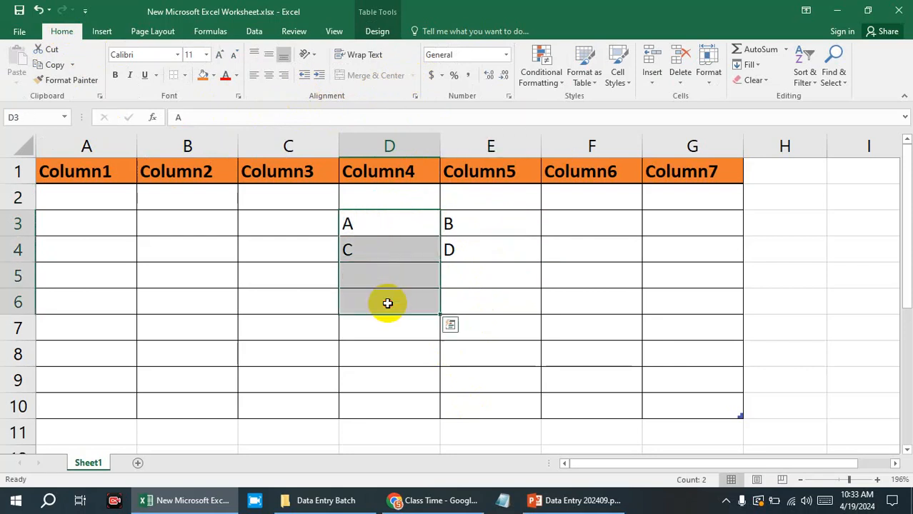
pyautogui.click(759, 311)
pyautogui.moveTo(784, 226); pyautogui.dragTo(802, 256)
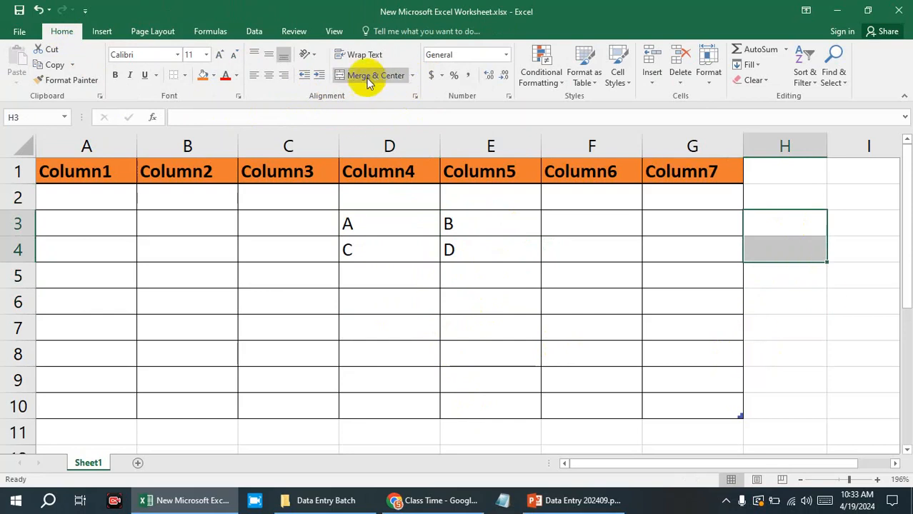
pyautogui.click(759, 276)
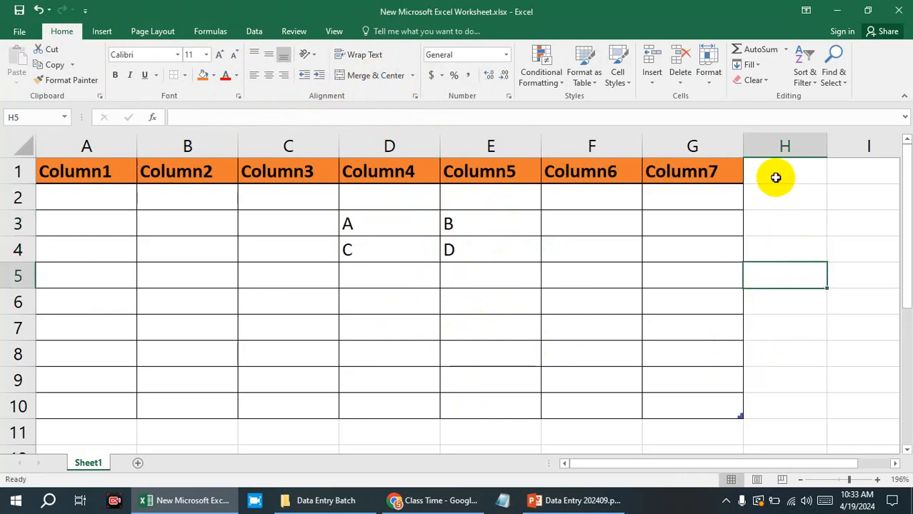
pyautogui.moveTo(778, 175); pyautogui.dragTo(779, 196)
pyautogui.click(811, 337)
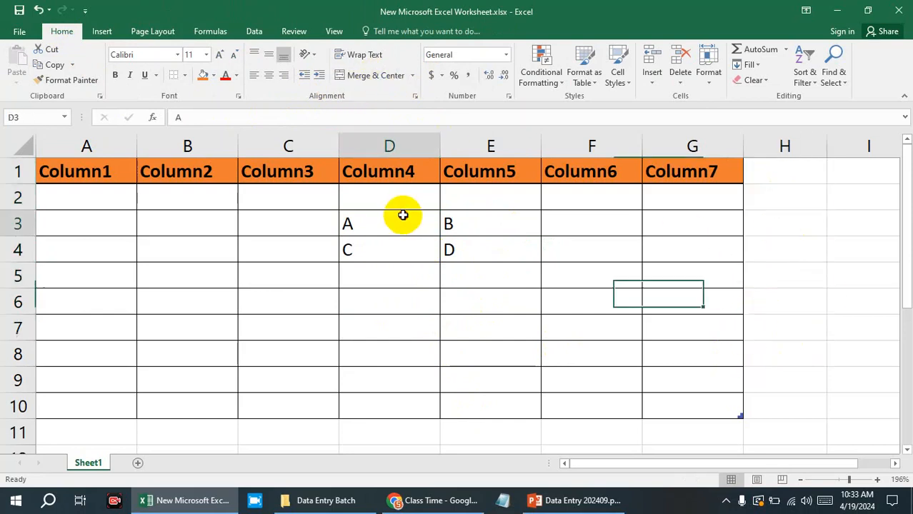
pyautogui.moveTo(404, 212); pyautogui.dragTo(495, 215)
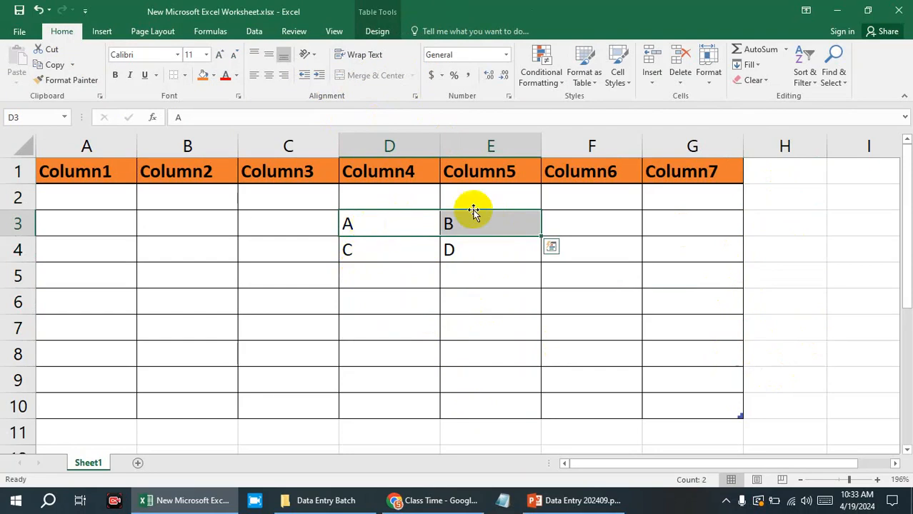
pyautogui.click(466, 229)
pyautogui.click(410, 228)
pyautogui.keyDown('ctrl'); pyautogui.click(460, 226); pyautogui.keyUp('ctrl')
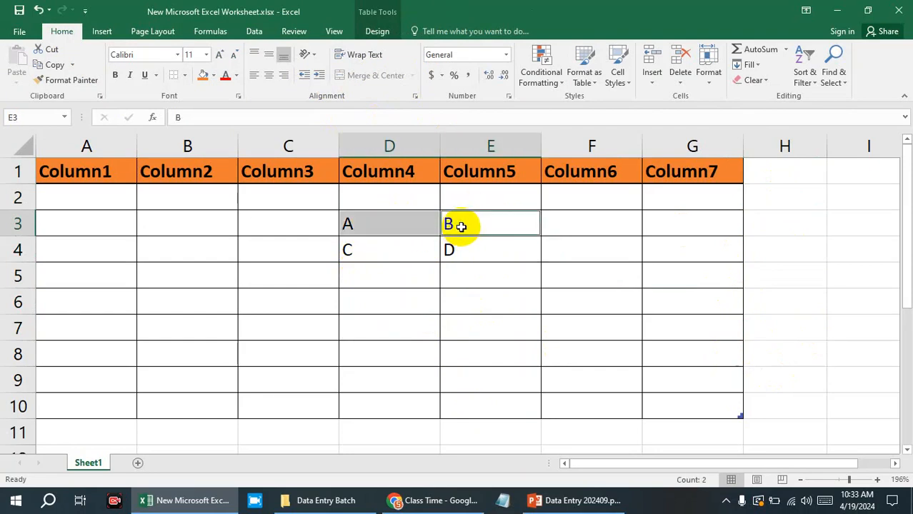
pyautogui.click(393, 222)
pyautogui.click(495, 225)
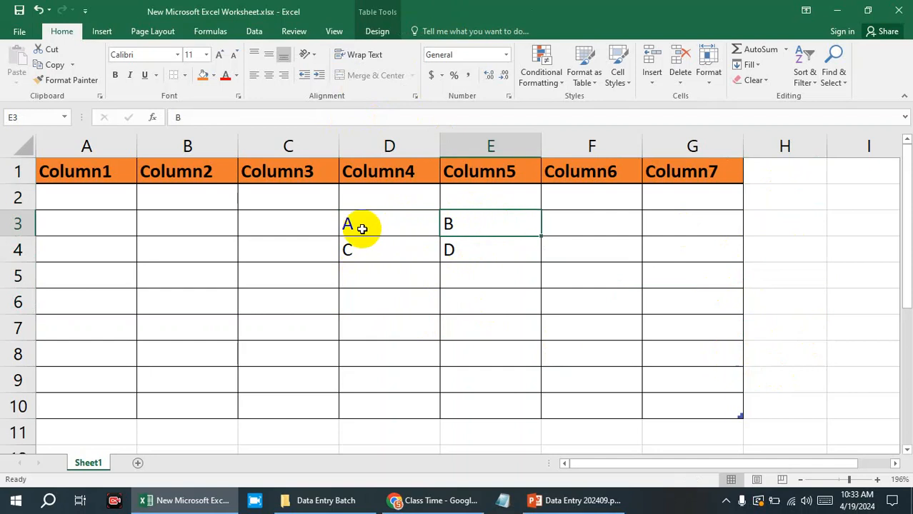
pyautogui.click(362, 229)
pyautogui.click(458, 229)
pyautogui.click(392, 223)
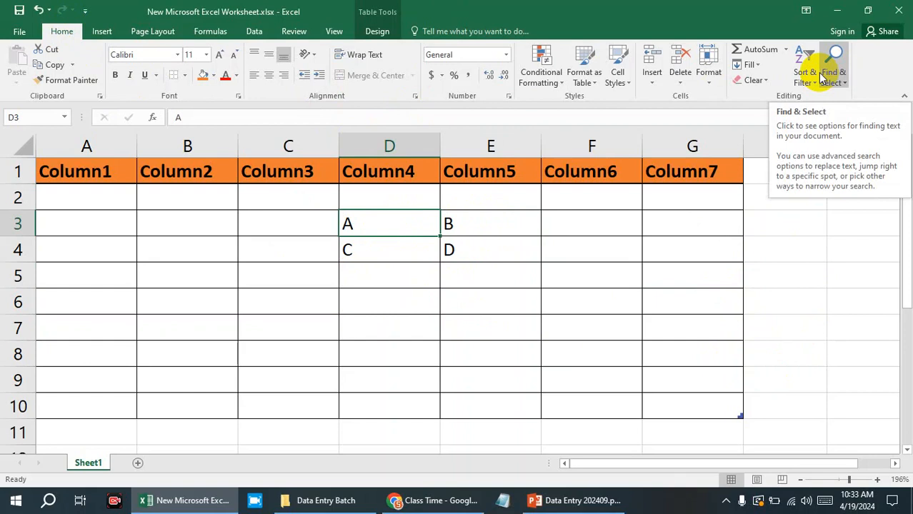
# Examine the table design options with table cells D3:E3 selected.
pyautogui.click(377, 31)
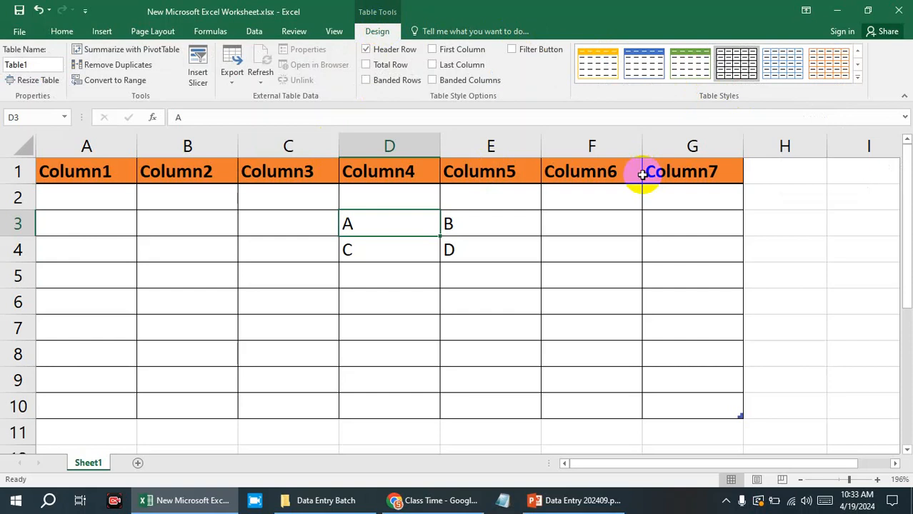
pyautogui.click(461, 252)
pyautogui.click(409, 243)
pyautogui.moveTo(409, 214); pyautogui.dragTo(447, 223)
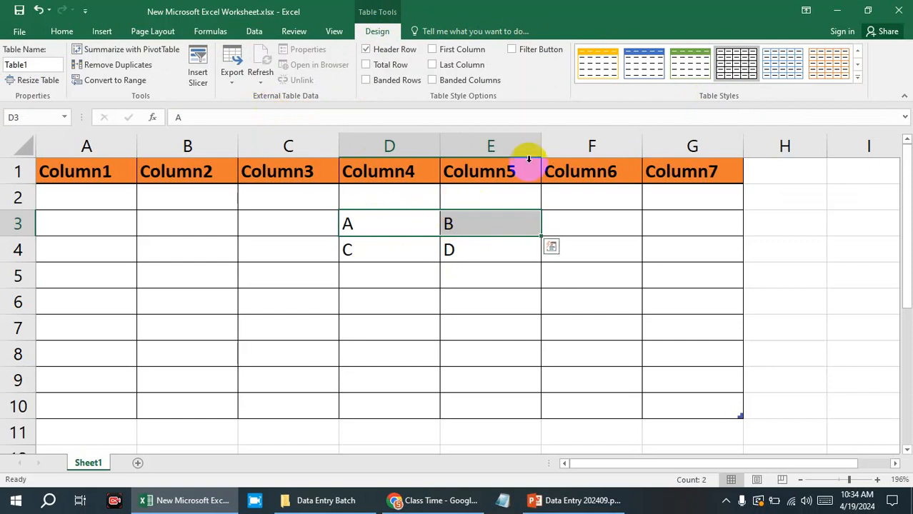
# Look through the Cell Styles, Insert, Delete, Format and Format as Table options for cells D3:E3.
pyautogui.click(63, 31)
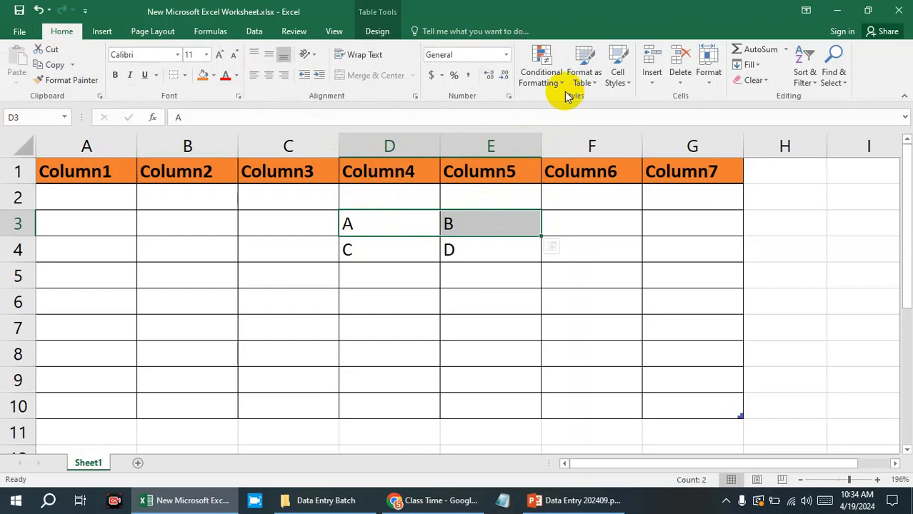
pyautogui.click(630, 84)
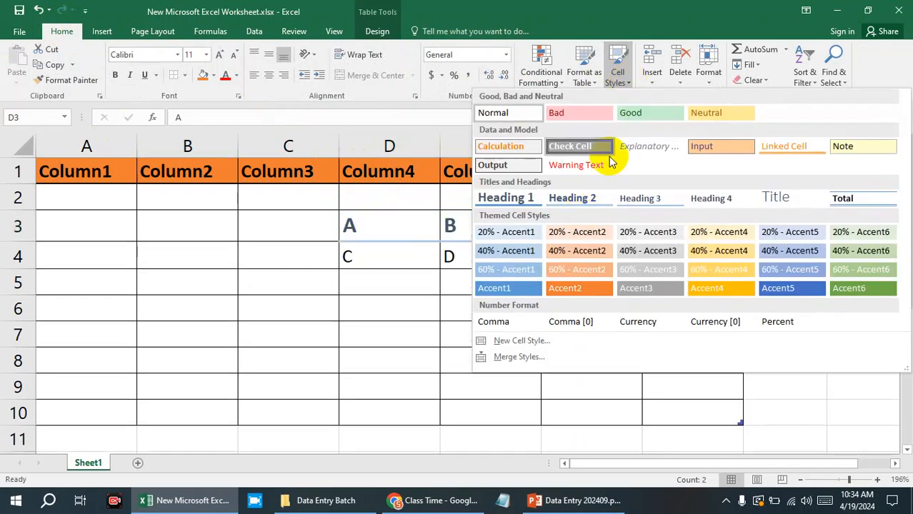
pyautogui.click(636, 84)
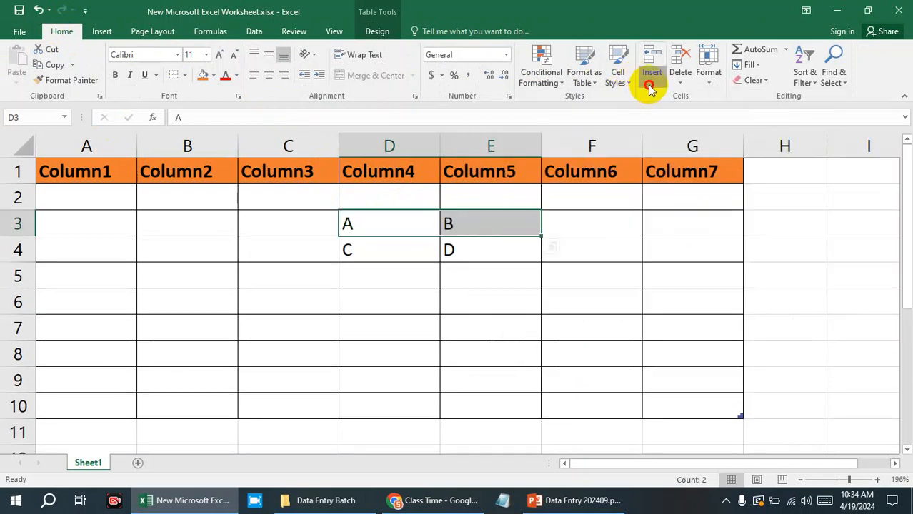
pyautogui.click(651, 84)
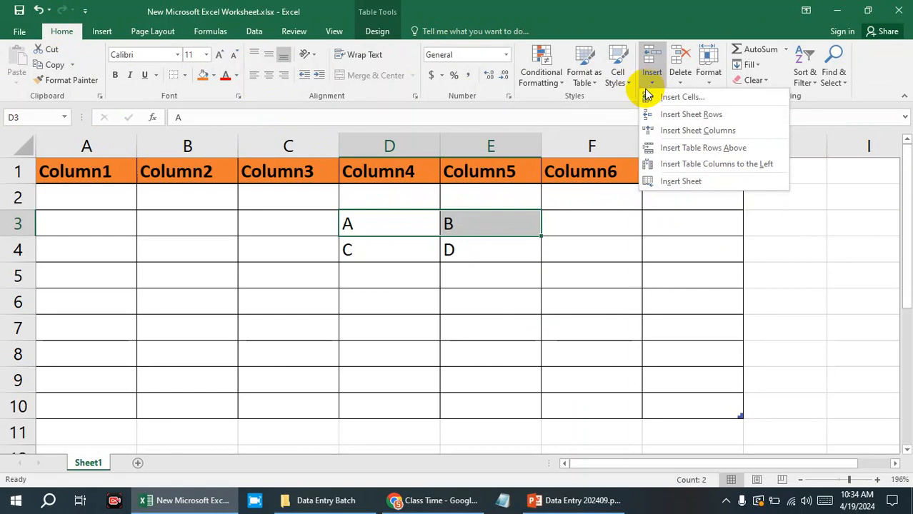
pyautogui.click(681, 78)
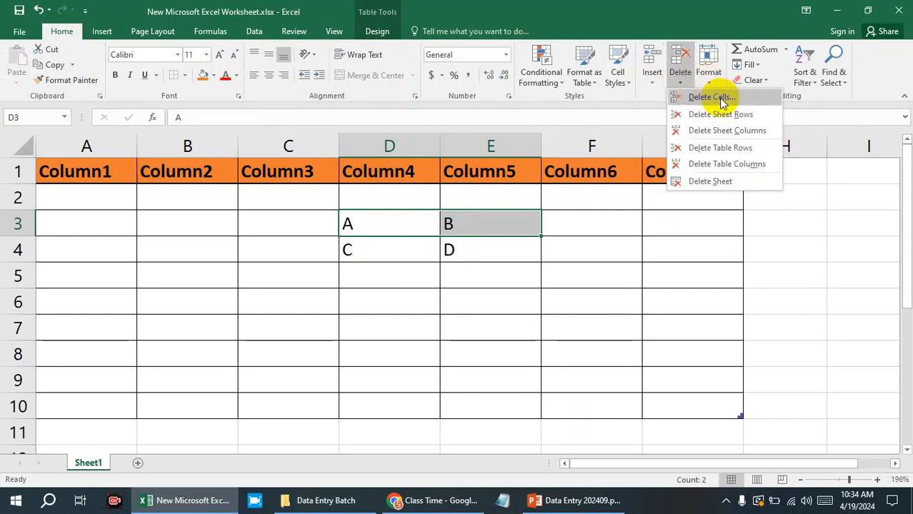
pyautogui.click(708, 68)
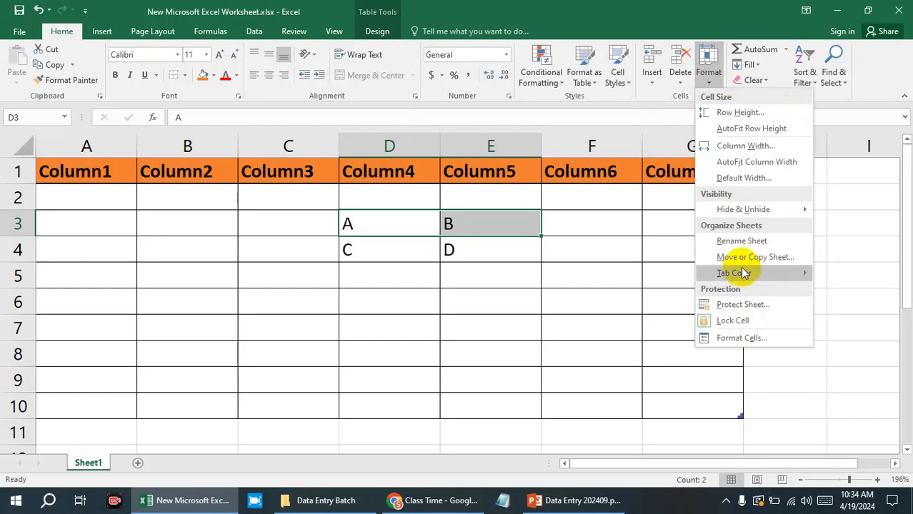
pyautogui.click(591, 80)
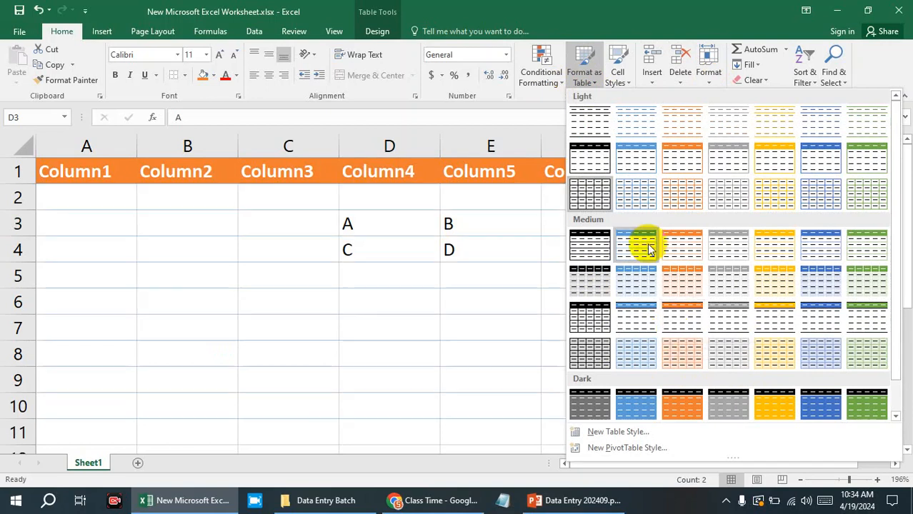
pyautogui.click(549, 76)
pyautogui.click(755, 255)
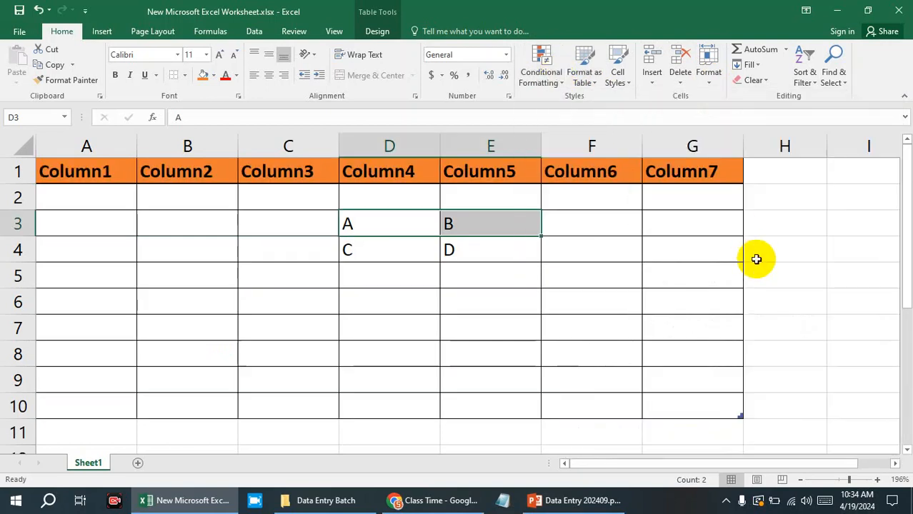
# Compare the availability of Merge & Center for table cells D3 and C6:D9 with that for blank cells in column H.
pyautogui.click(720, 256)
pyautogui.click(426, 239)
pyautogui.click(426, 215)
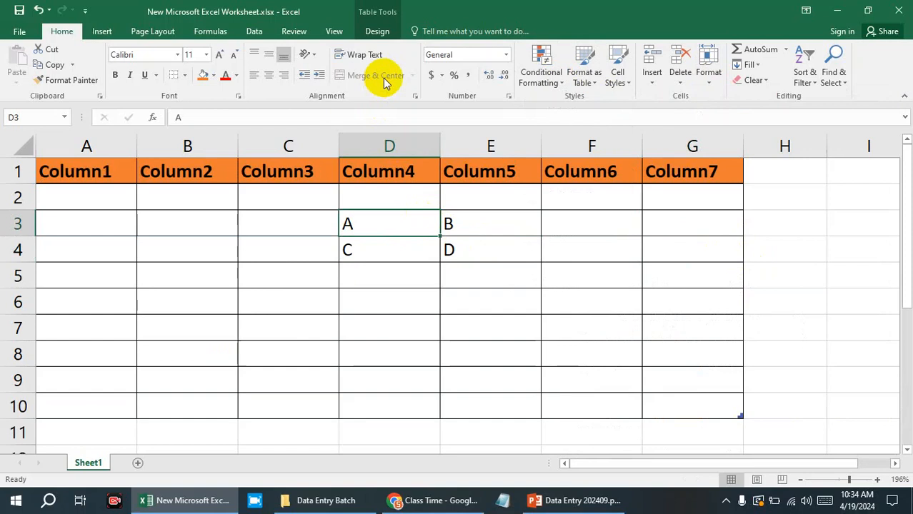
pyautogui.click(319, 227)
pyautogui.click(259, 255)
pyautogui.moveTo(266, 305); pyautogui.dragTo(383, 371)
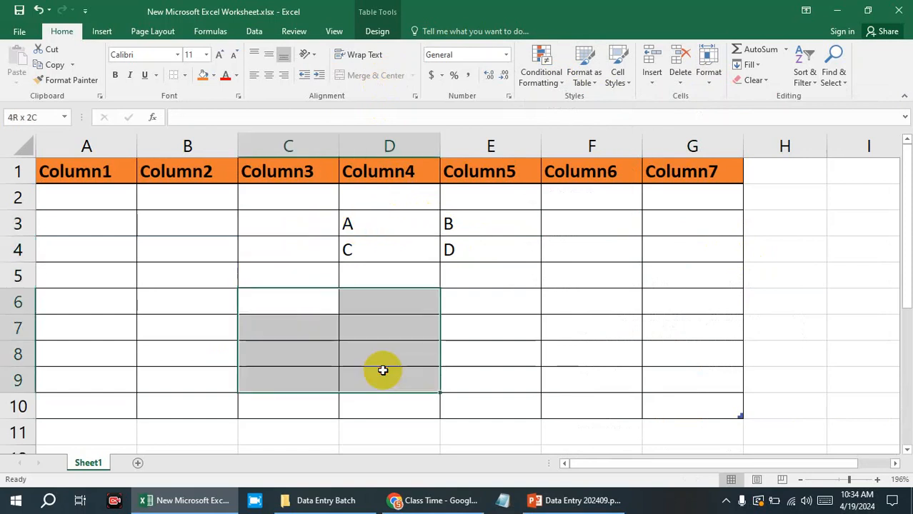
pyautogui.click(800, 302)
pyautogui.click(793, 198)
pyautogui.click(801, 278)
pyautogui.click(804, 363)
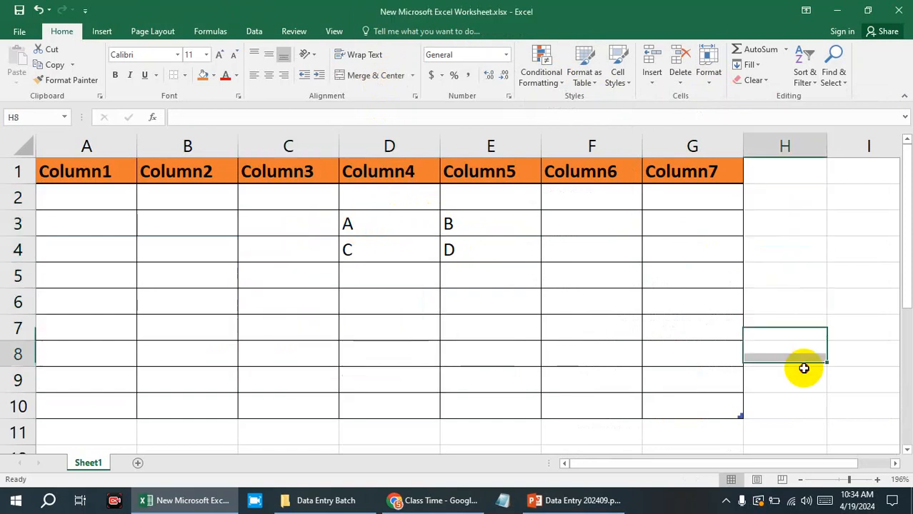
pyautogui.moveTo(804, 369); pyautogui.dragTo(803, 403)
pyautogui.moveTo(834, 328); pyautogui.dragTo(831, 349)
pyautogui.moveTo(823, 254); pyautogui.dragTo(822, 282)
pyautogui.click(822, 321)
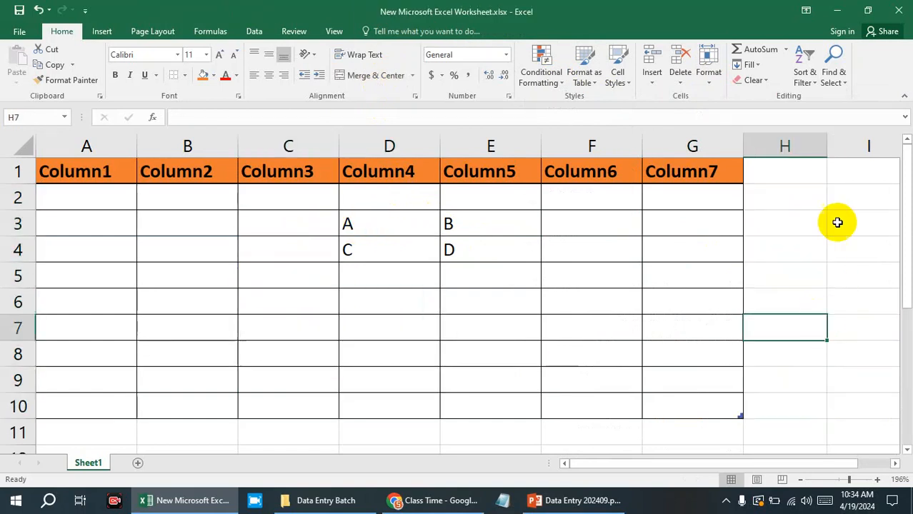
pyautogui.click(837, 223)
pyautogui.click(807, 216)
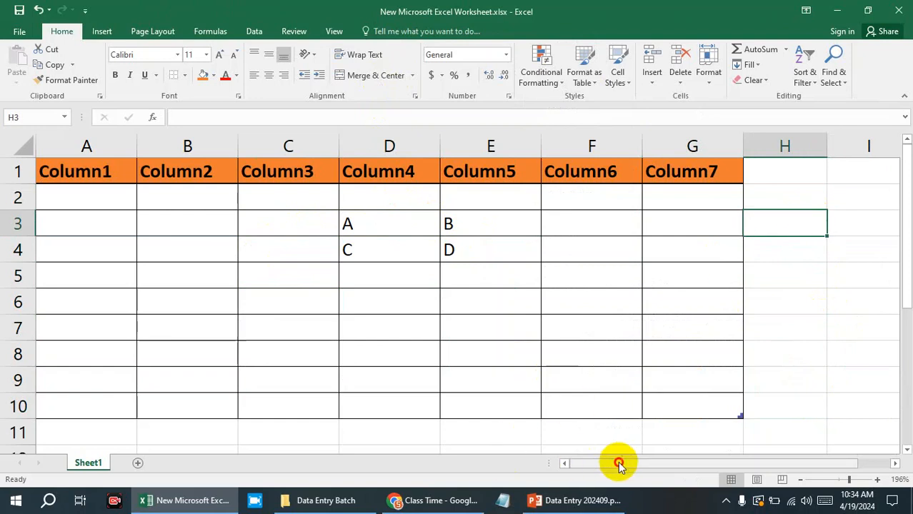
pyautogui.moveTo(618, 464); pyautogui.dragTo(758, 457)
pyautogui.write('a')
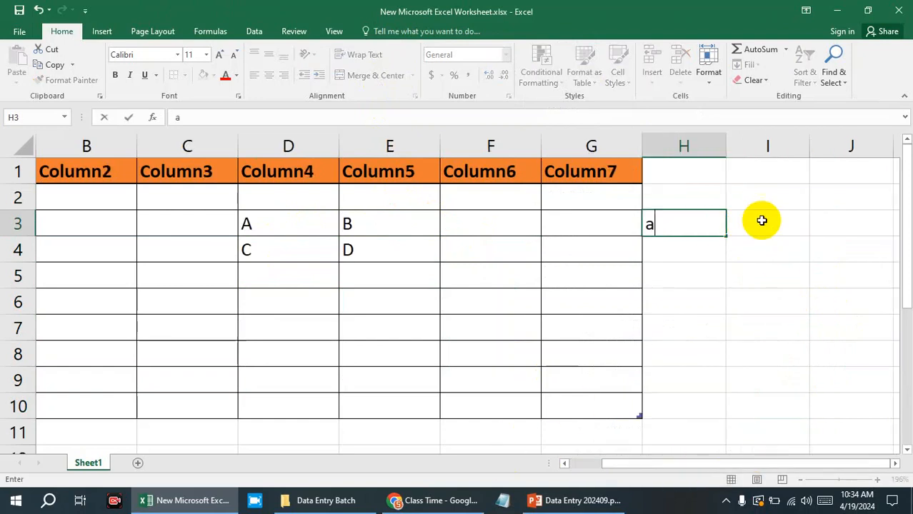
pyautogui.click(758, 219)
pyautogui.hotkey('ctrl', 'z')
# Enter a in F31, b in G31, c in F32 and d in G32, in the blank area well below the table.
pyautogui.scroll(-9, 740, 260)
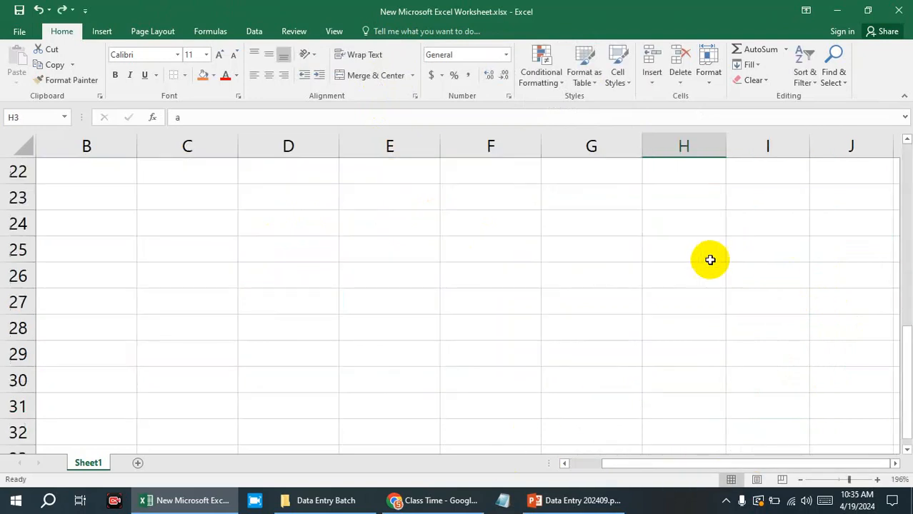
pyautogui.click(535, 254)
pyautogui.write('a')
pyautogui.click(551, 258)
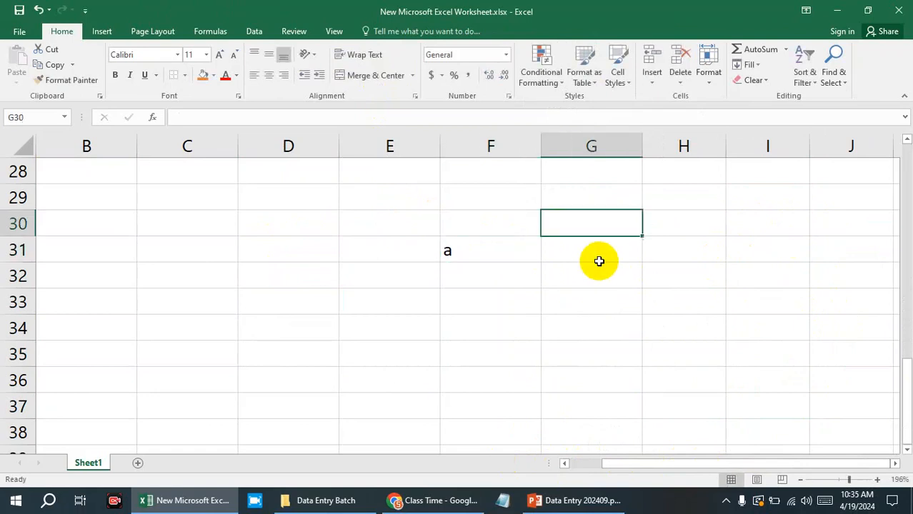
pyautogui.write('b')
pyautogui.click(459, 282)
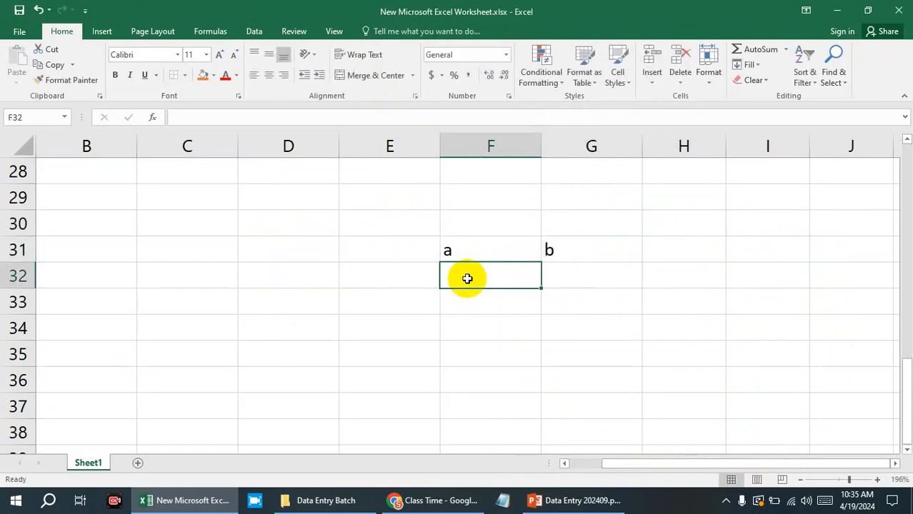
pyautogui.write('c')
pyautogui.click(590, 281)
pyautogui.press('Return')
pyautogui.press('Return')
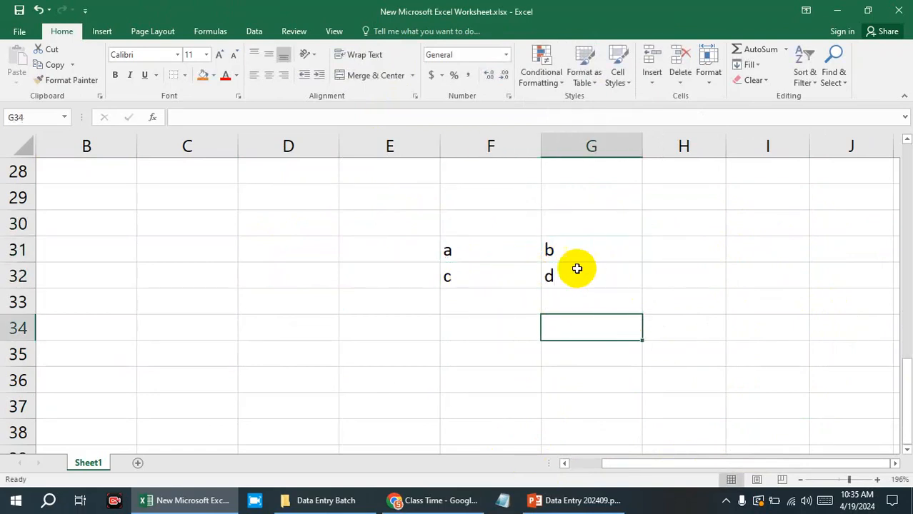
# Merge and center cells F31:G31, keeping only the upper-left value.
pyautogui.moveTo(501, 249); pyautogui.dragTo(568, 248)
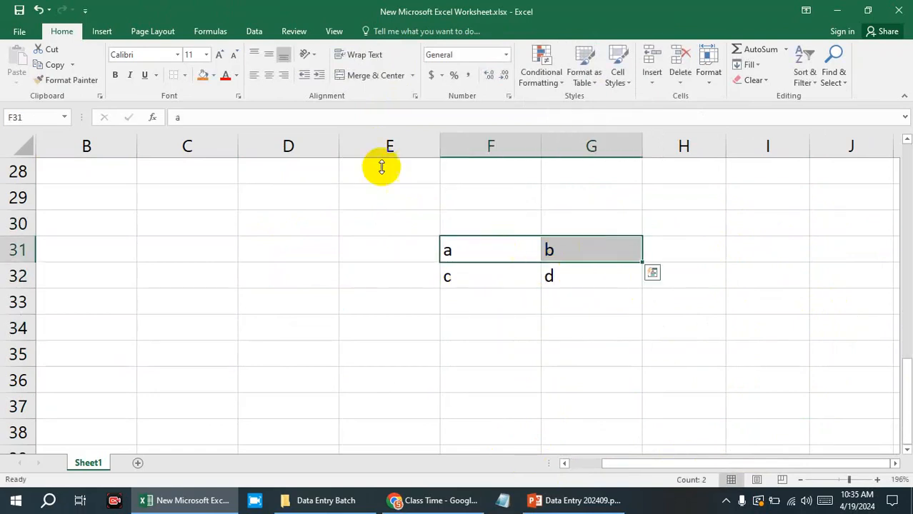
pyautogui.click(413, 76)
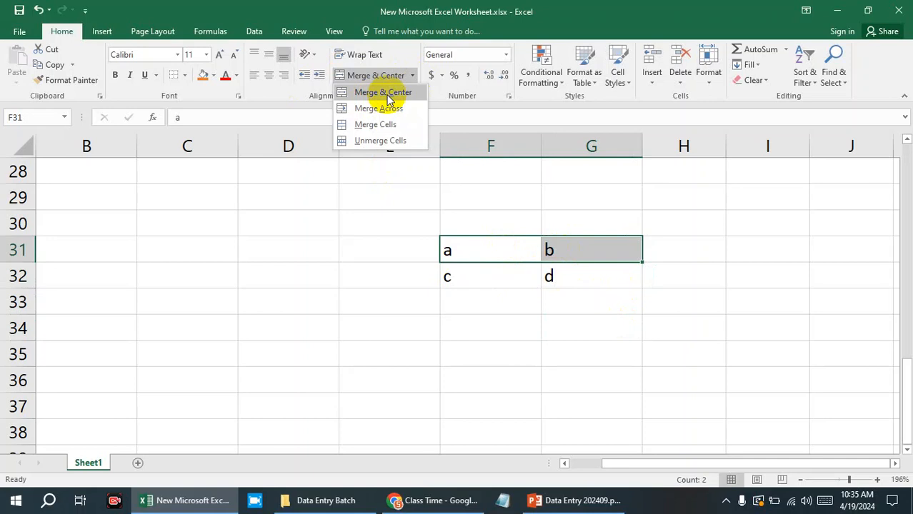
pyautogui.click(390, 98)
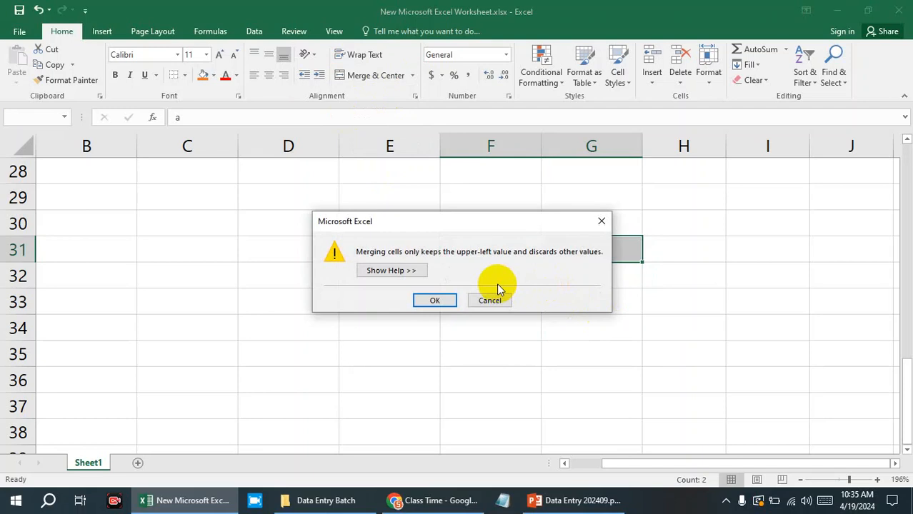
pyautogui.click(437, 301)
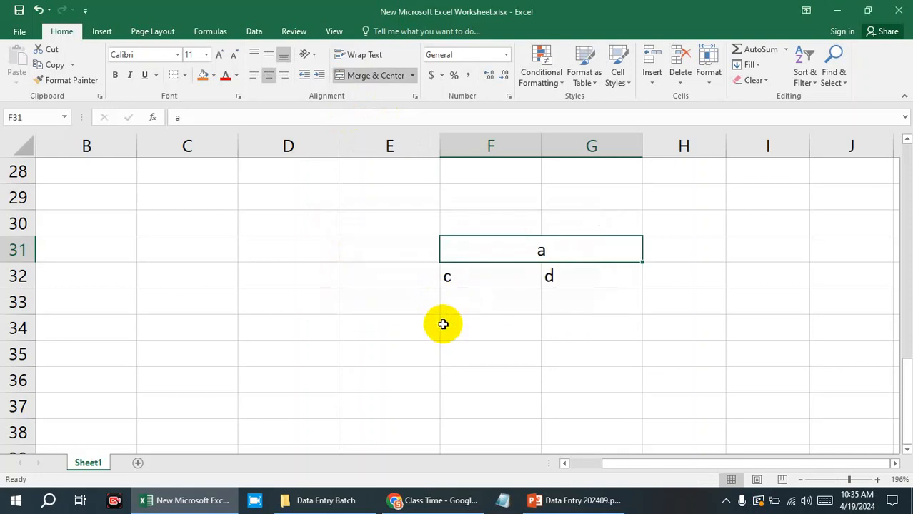
# Undo the merge of cells F31:G31.
pyautogui.scroll(2, 440, 380)
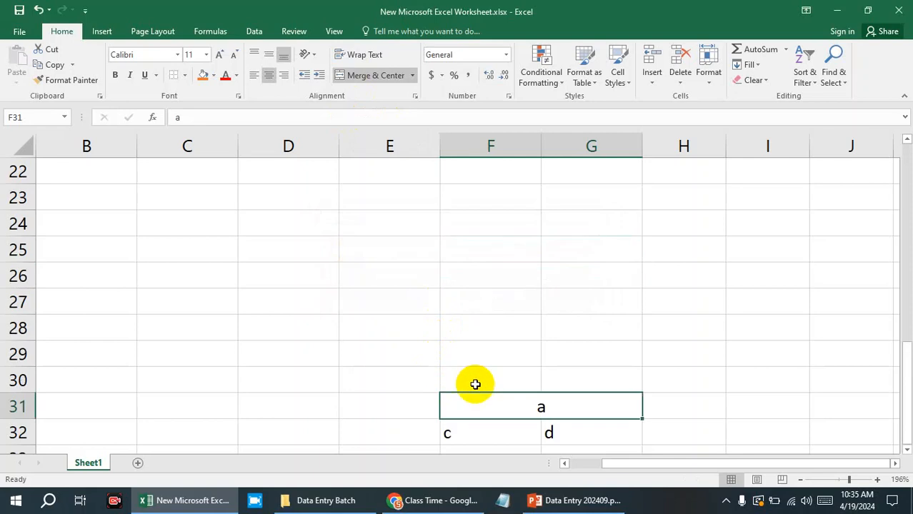
pyautogui.scroll(-2, 477, 382)
pyautogui.hotkey('ctrl', 'z')
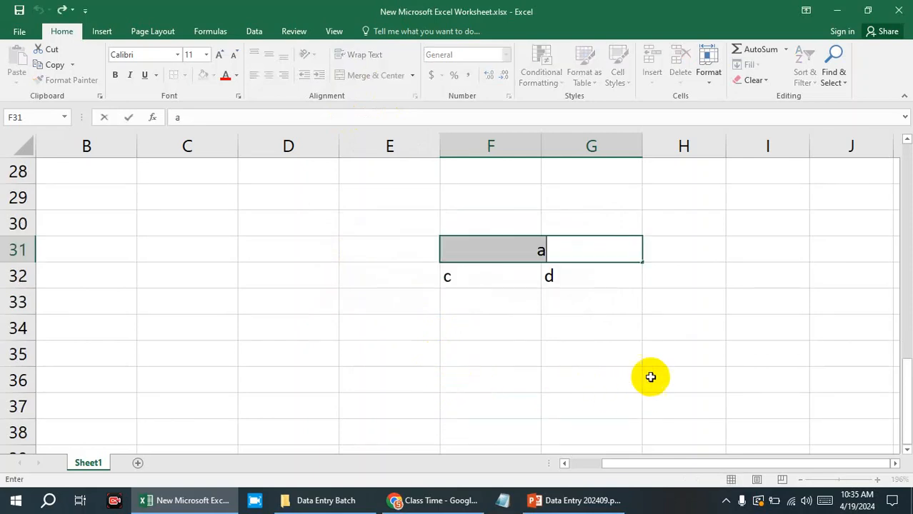
pyautogui.click(651, 376)
pyautogui.hotkey('ctrl', 'y')
pyautogui.hotkey('ctrl', 'z')
pyautogui.click(610, 351)
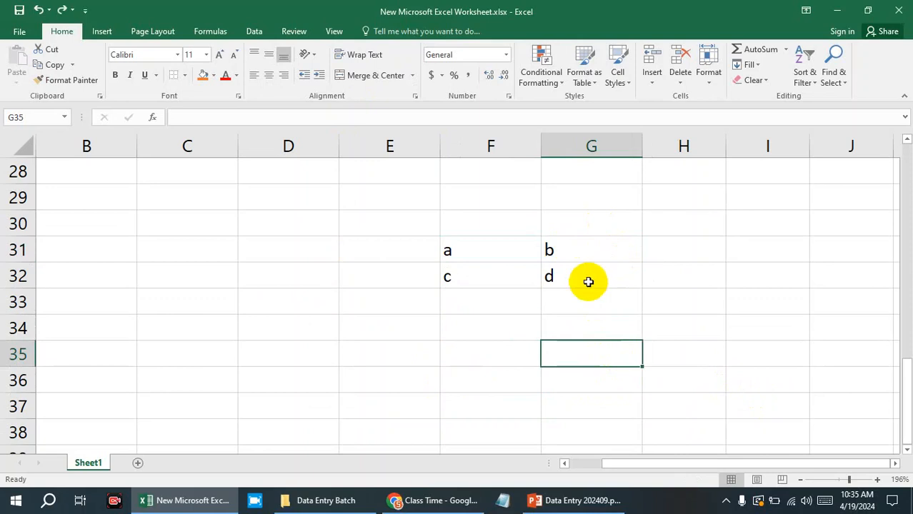
# Merge and center cells F31:G31 again, accepting the loss of the value in G31.
pyautogui.scroll(5, 691, 281)
pyautogui.scroll(4, 691, 280)
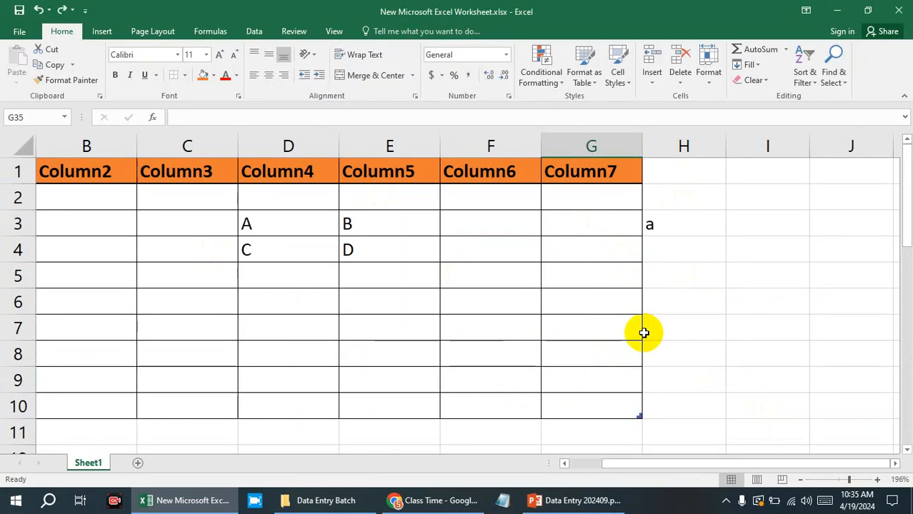
pyautogui.scroll(-4, 644, 333)
pyautogui.scroll(1, 644, 333)
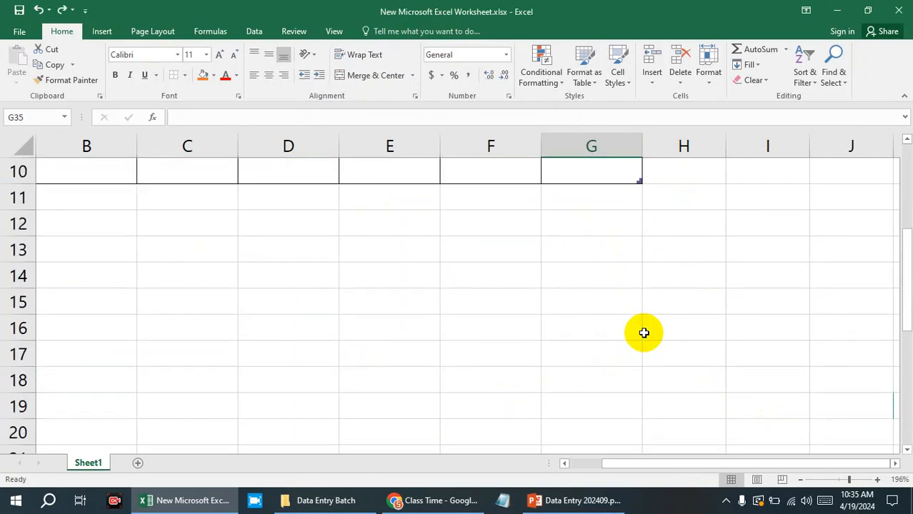
pyautogui.scroll(-6, 644, 333)
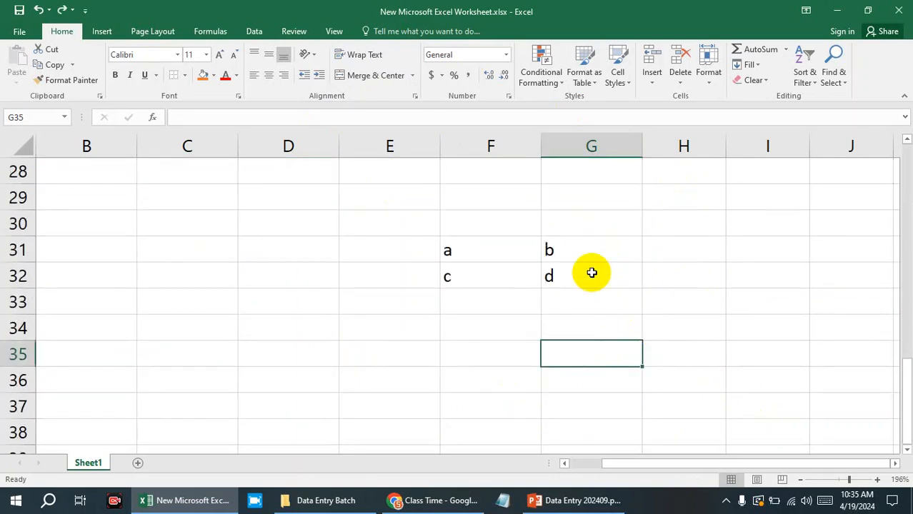
pyautogui.moveTo(476, 247); pyautogui.dragTo(547, 246)
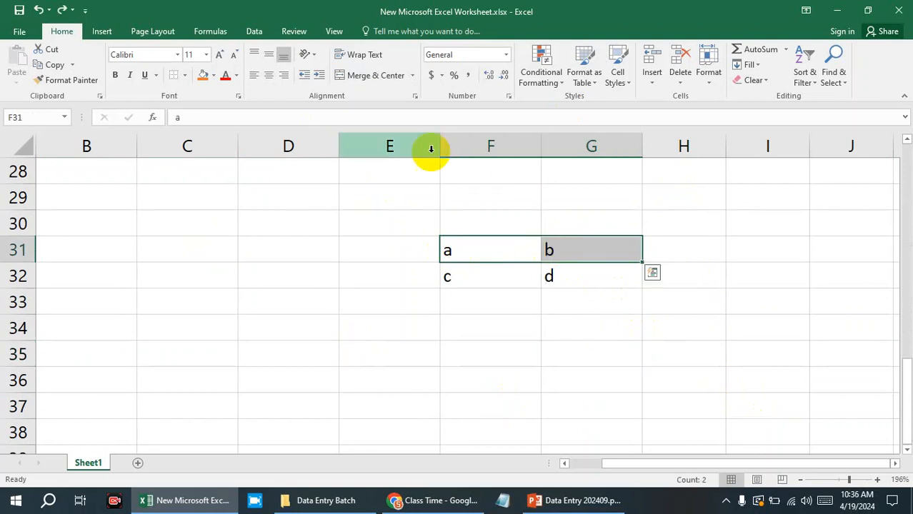
pyautogui.click(393, 76)
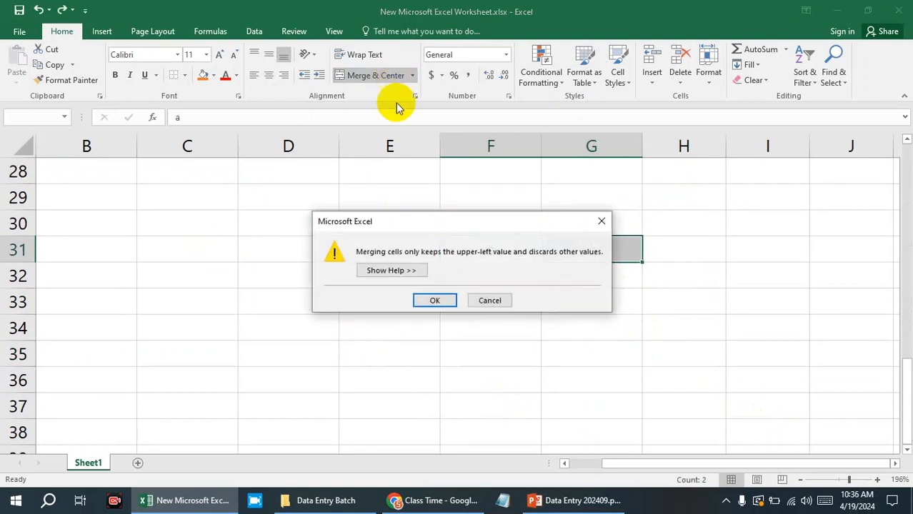
pyautogui.click(452, 304)
pyautogui.click(562, 361)
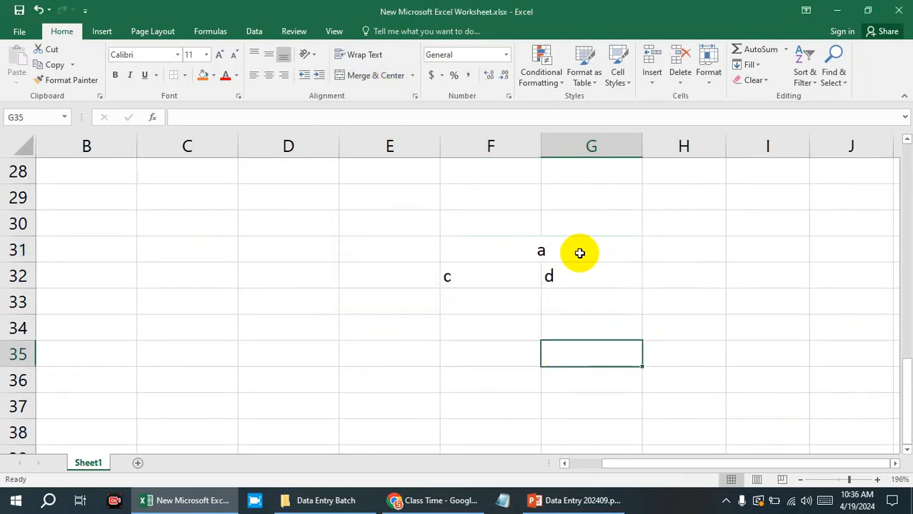
# Format the range F30:G33 as a grey banded table, with the My table has headers option turned off.
pyautogui.moveTo(457, 224); pyautogui.dragTo(584, 304)
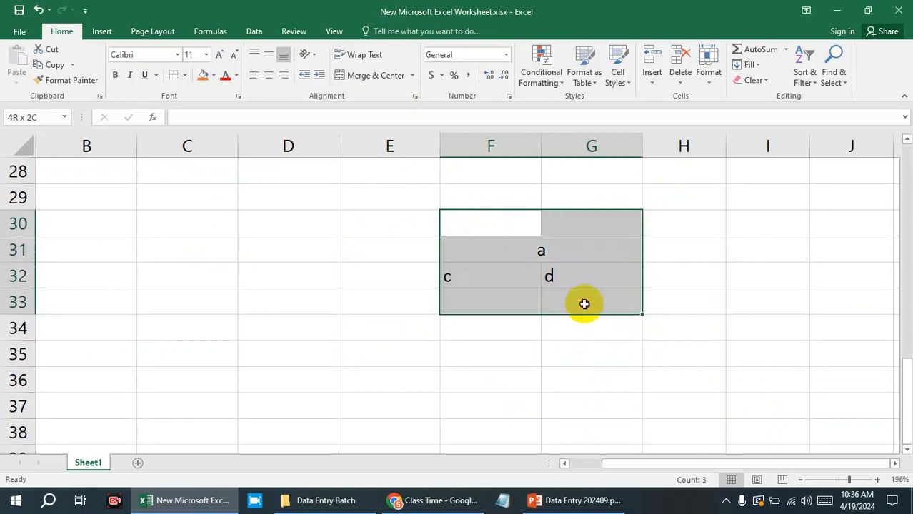
pyautogui.click(584, 77)
pyautogui.click(596, 127)
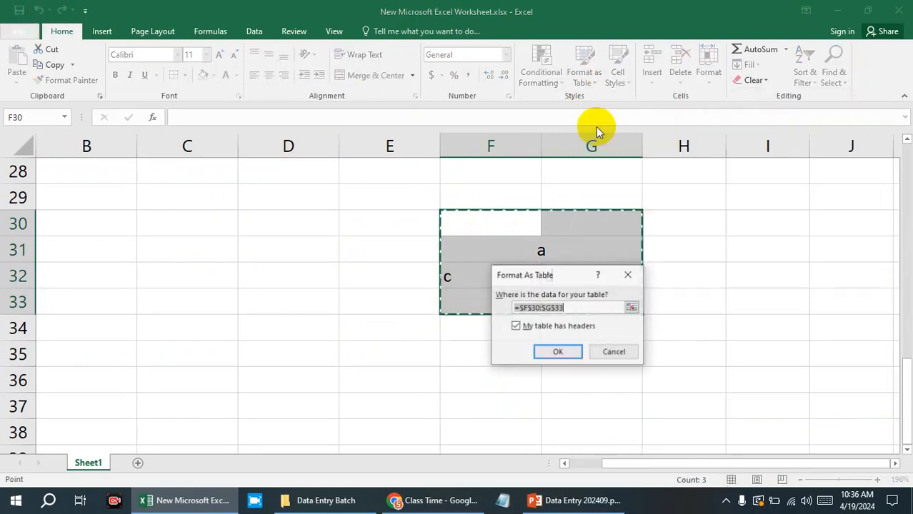
pyautogui.click(536, 329)
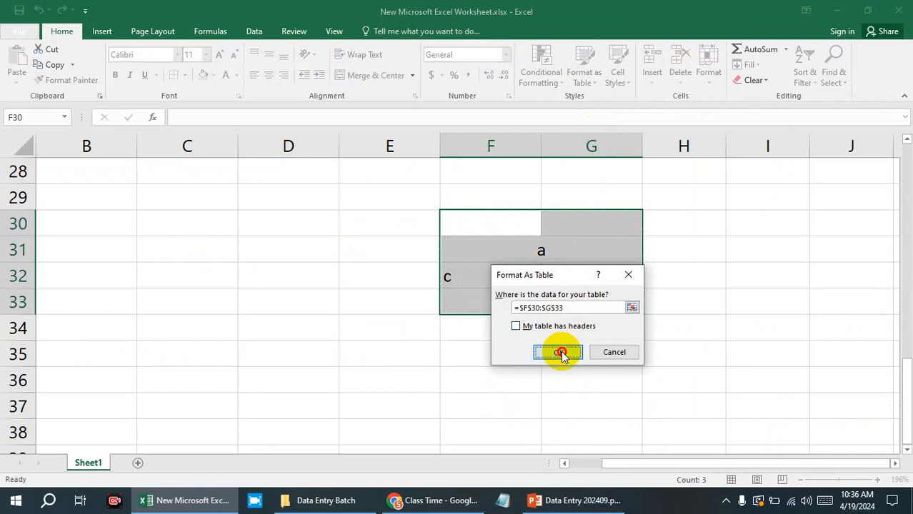
pyautogui.click(557, 353)
pyautogui.click(701, 338)
pyautogui.click(589, 247)
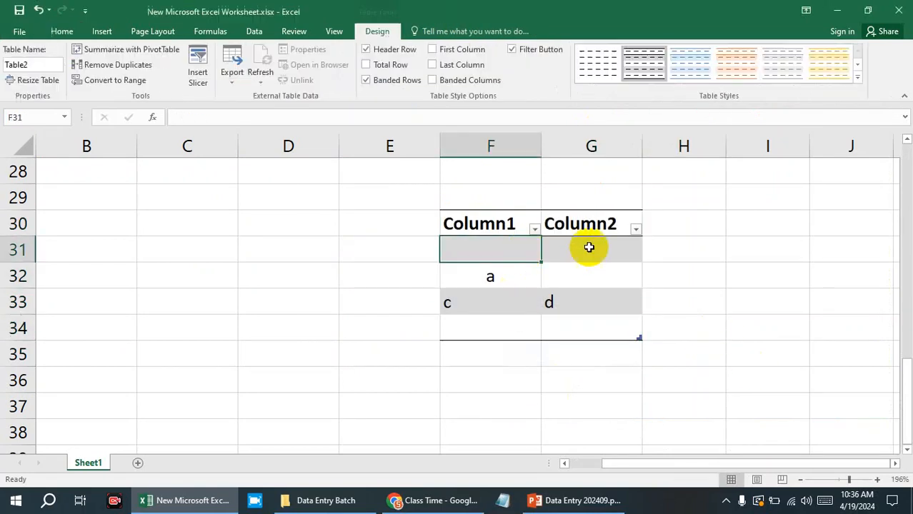
# Check whether cells F33:G33 in the new table can be merged, and look through their available cell commands.
pyautogui.click(526, 274)
pyautogui.click(532, 300)
pyautogui.click(580, 329)
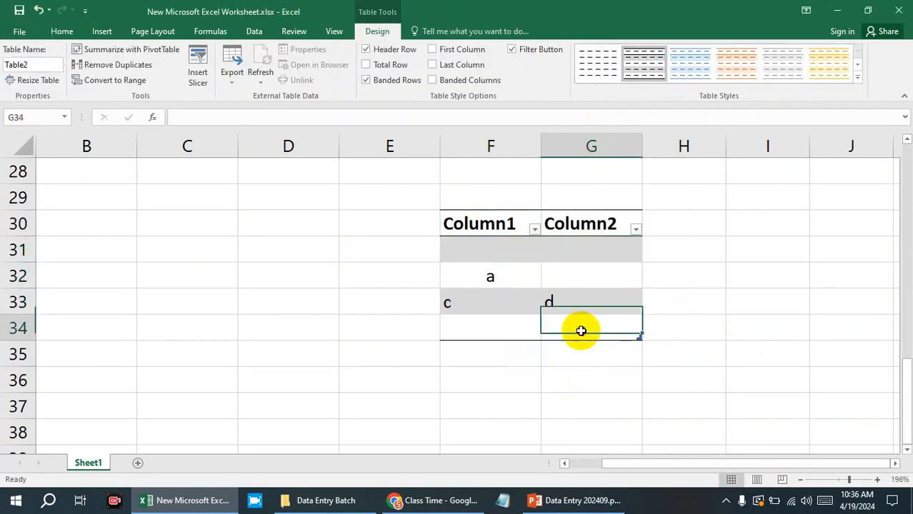
pyautogui.click(529, 317)
pyautogui.click(522, 280)
pyautogui.click(587, 323)
pyautogui.moveTo(589, 300); pyautogui.dragTo(533, 301)
pyautogui.click(63, 32)
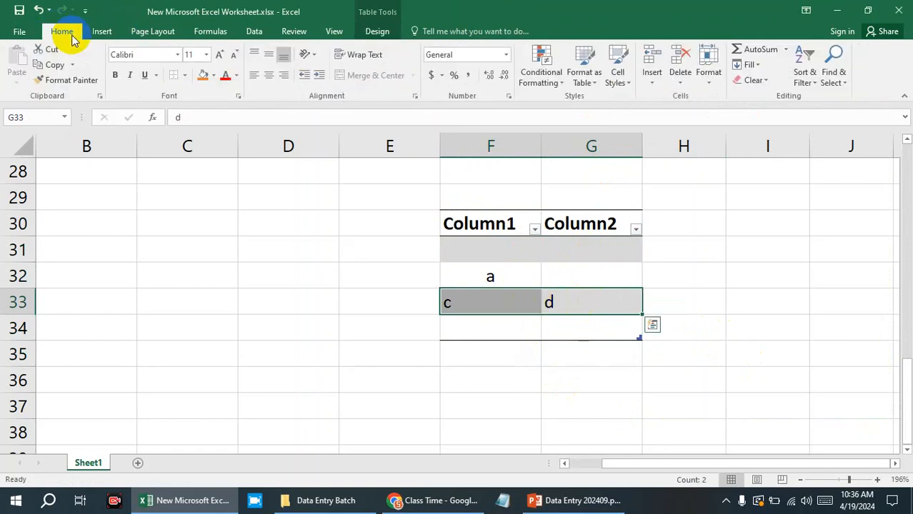
pyautogui.click(396, 76)
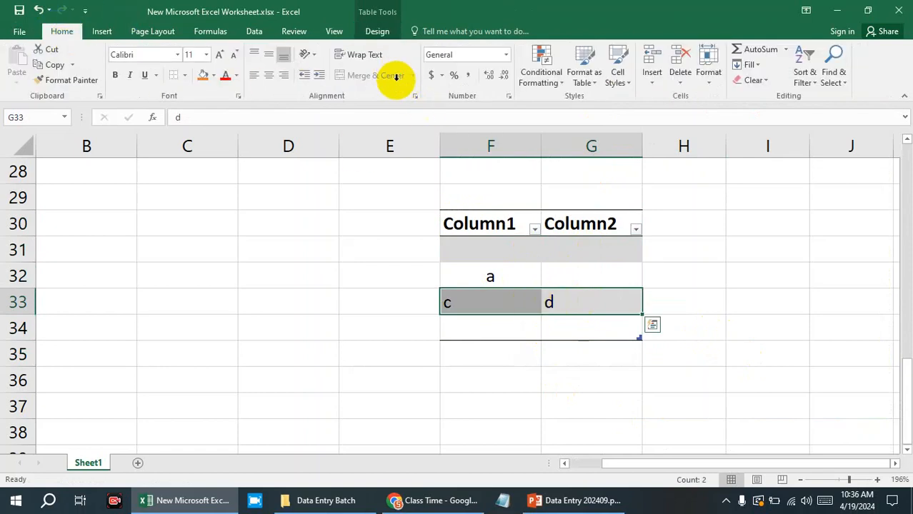
pyautogui.rightClick(533, 302)
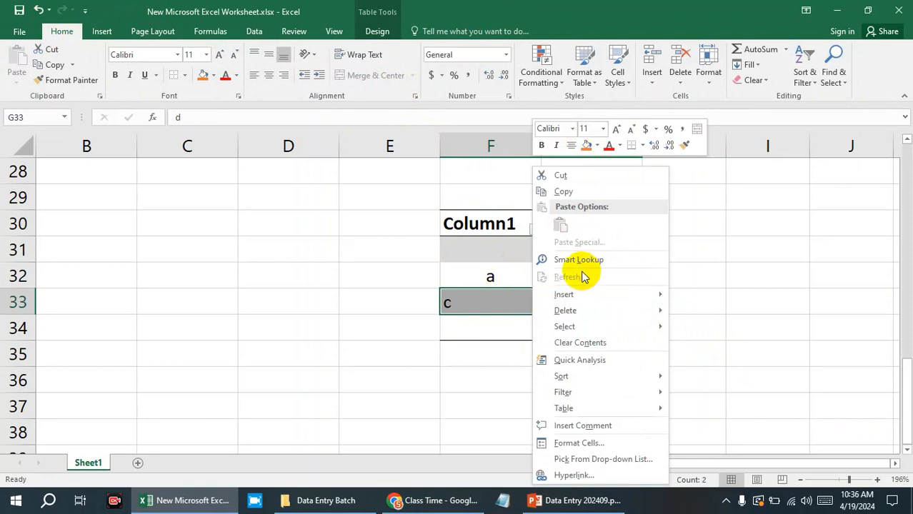
pyautogui.moveTo(595, 302)
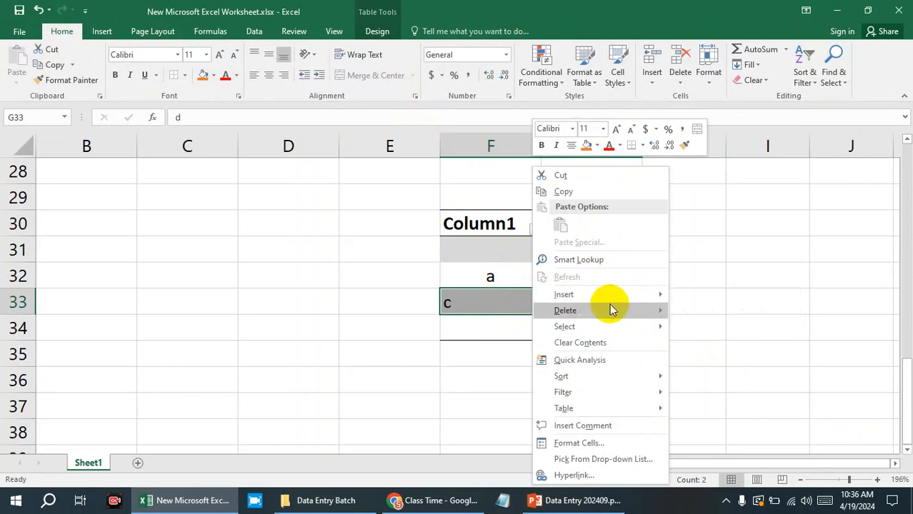
pyautogui.moveTo(618, 334)
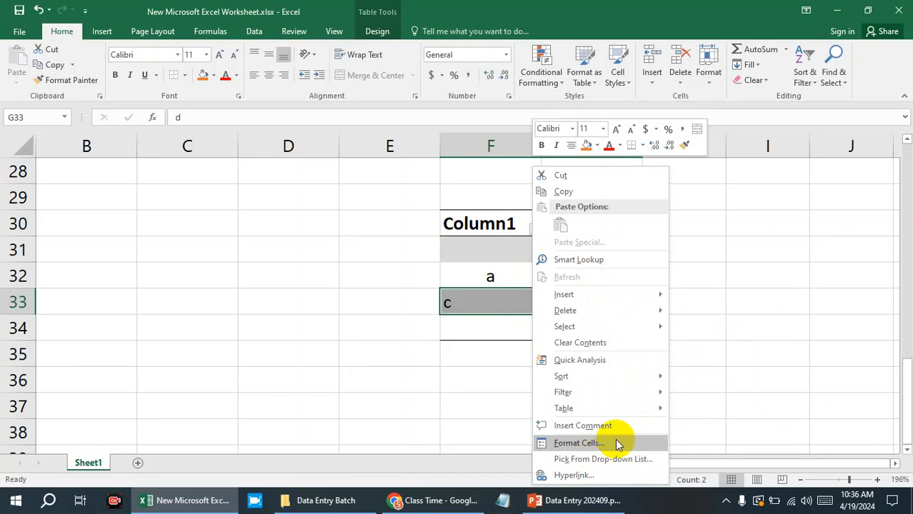
pyautogui.click(757, 335)
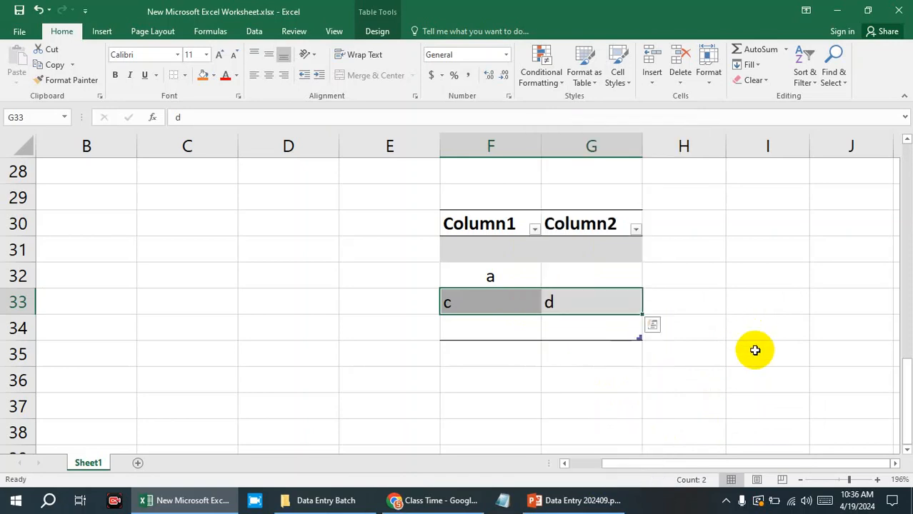
# Undo the small table and the cell merge, and clear the sample letters from F31:G32.
pyautogui.hotkey('ctrl', 'z')
pyautogui.hotkey('ctrl', 'z')
pyautogui.hotkey('ctrl', 'z')
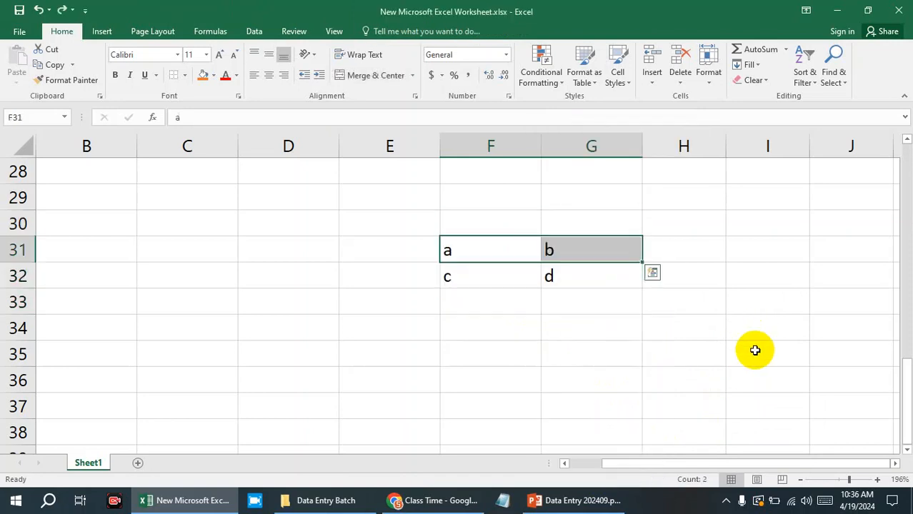
pyautogui.click(539, 248)
pyautogui.click(552, 248)
pyautogui.click(504, 268)
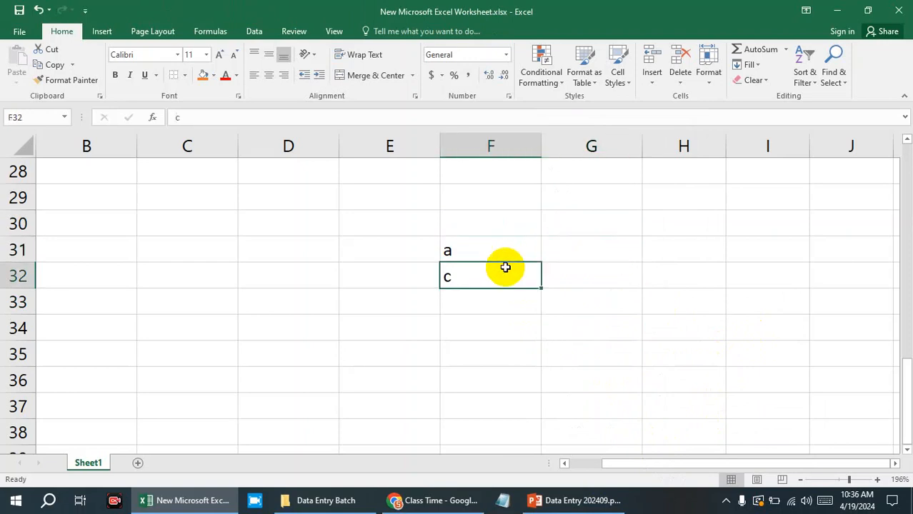
pyautogui.press('Delete')
pyautogui.click(495, 254)
pyautogui.press('Delete')
pyautogui.click(552, 286)
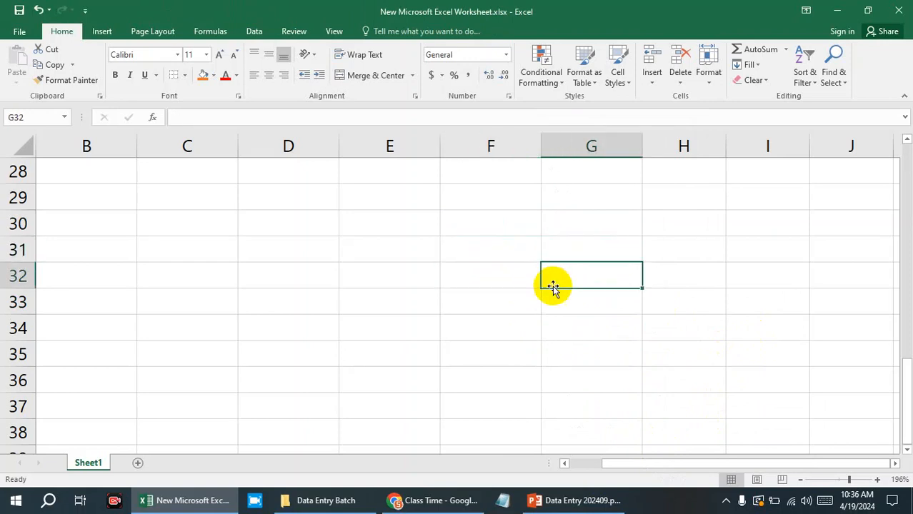
# Clear the letter a from cell H3 beside the main table.
pyautogui.scroll(9, 189, 280)
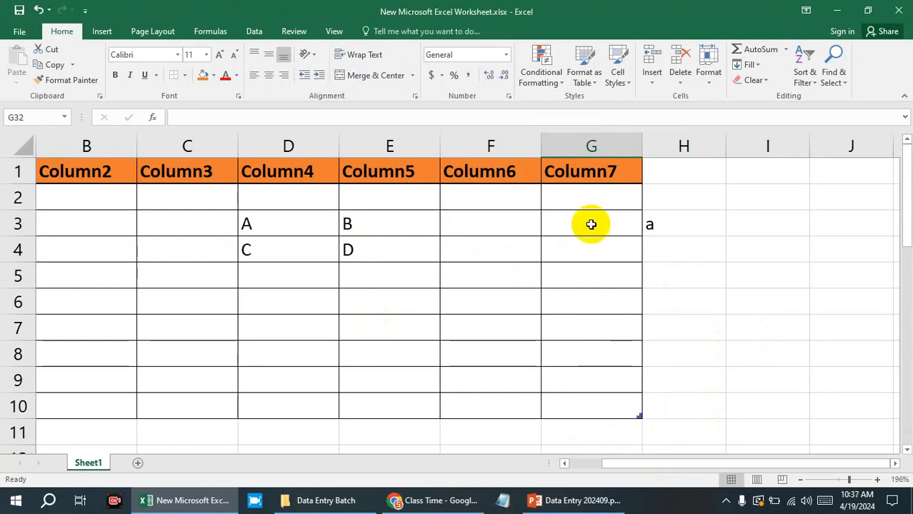
pyautogui.click(660, 230)
pyautogui.press('Delete')
pyautogui.click(693, 259)
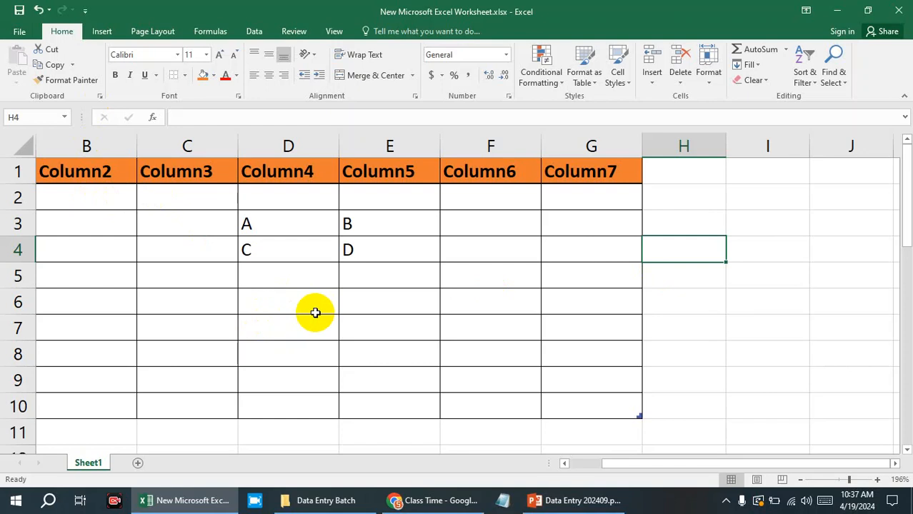
# Select B15:E20, set the border line color to black, and draw an outline border around B14:F21.
pyautogui.scroll(-4, 315, 313)
pyautogui.click(107, 217)
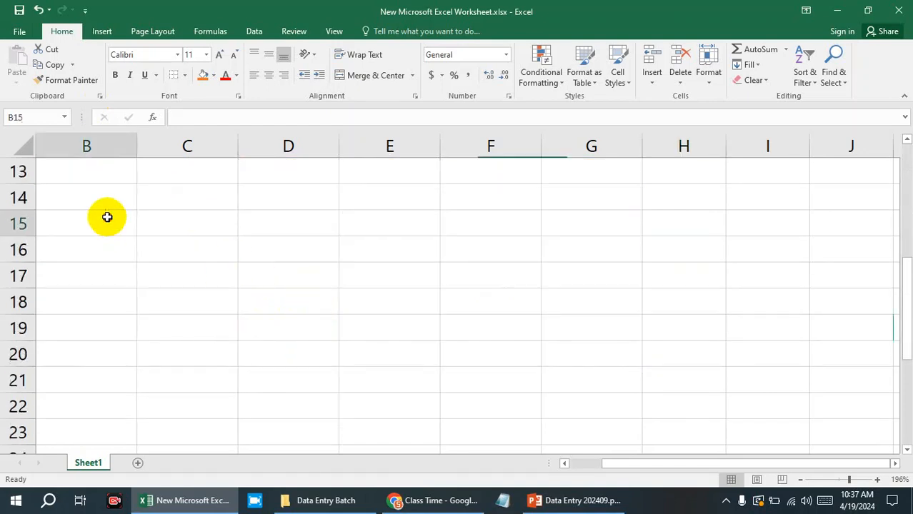
pyautogui.moveTo(107, 217); pyautogui.dragTo(425, 354)
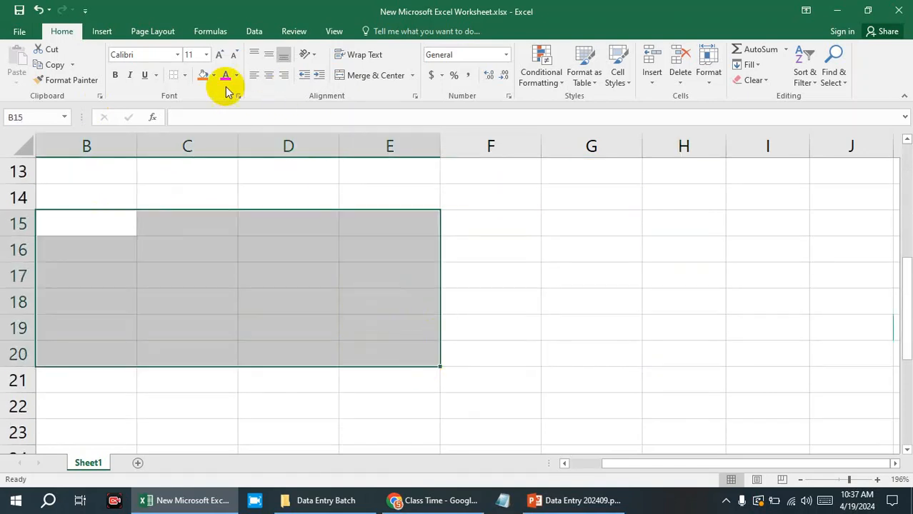
pyautogui.click(184, 75)
pyautogui.moveTo(239, 383)
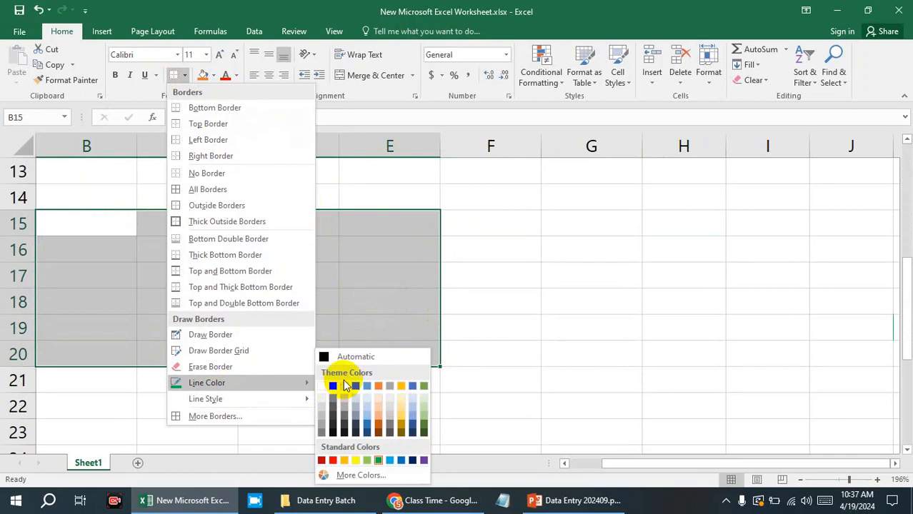
pyautogui.click(334, 385)
pyautogui.moveTo(82, 194)
pyautogui.mouseDown()
pyautogui.moveTo(300, 294)
pyautogui.moveTo(408, 356)
pyautogui.moveTo(452, 369)
pyautogui.mouseUp()
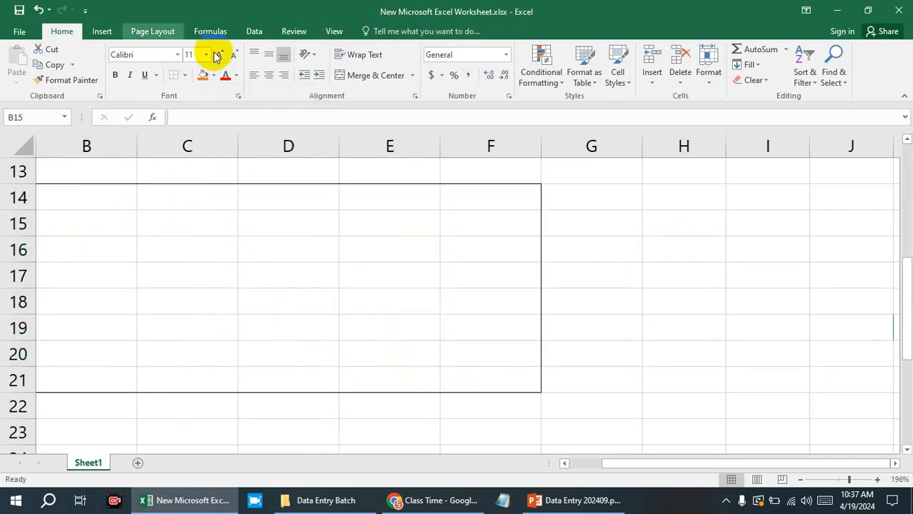
# Apply All Borders to the selected range B15:E20 inside the drawn outline.
pyautogui.click(183, 80)
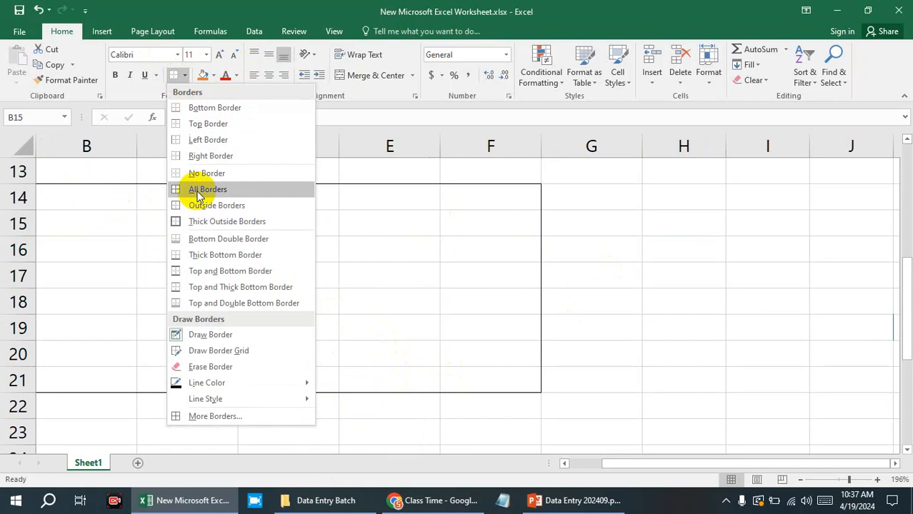
pyautogui.click(180, 204)
pyautogui.click(249, 199)
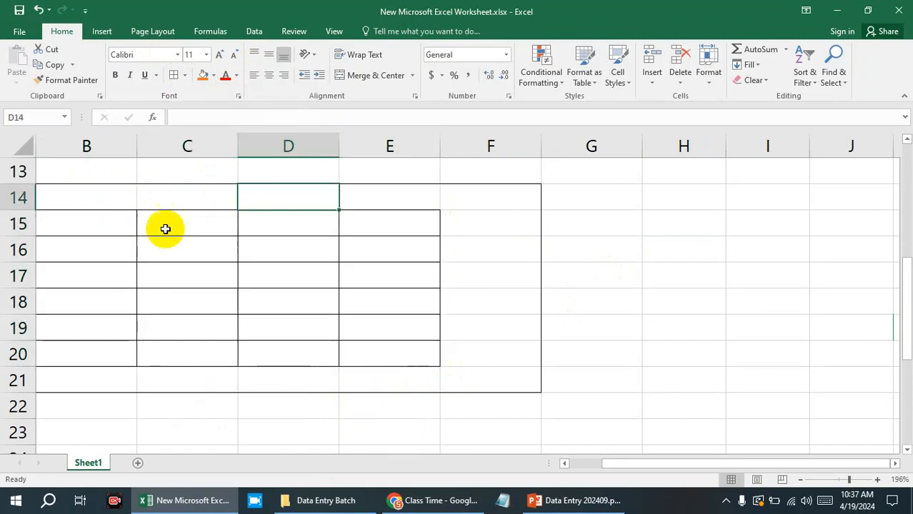
# Apply All Borders to the whole outlined range B14:F21.
pyautogui.doubleClick(106, 191)
pyautogui.moveTo(476, 379); pyautogui.dragTo(72, 187)
pyautogui.click(175, 77)
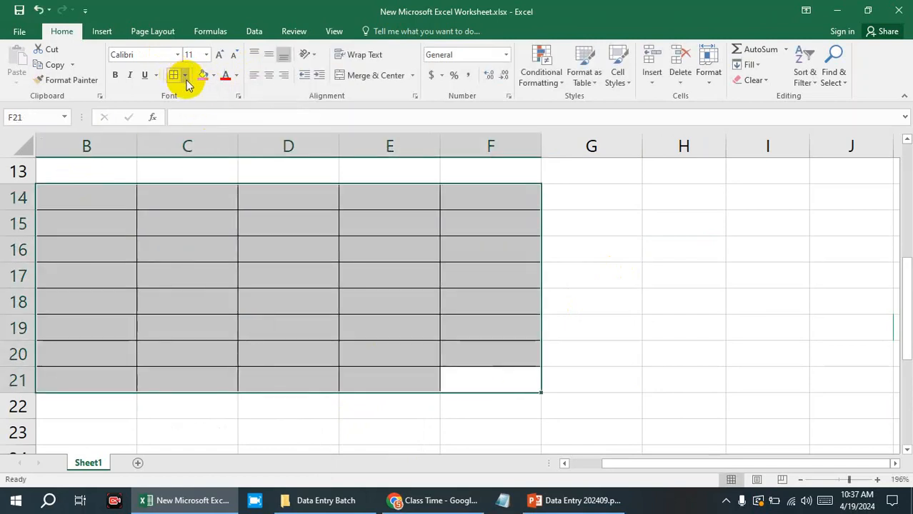
pyautogui.click(626, 383)
# Fill the header cells B14:F14 of the lower bordered grid with orange.
pyautogui.moveTo(73, 196); pyautogui.dragTo(475, 202)
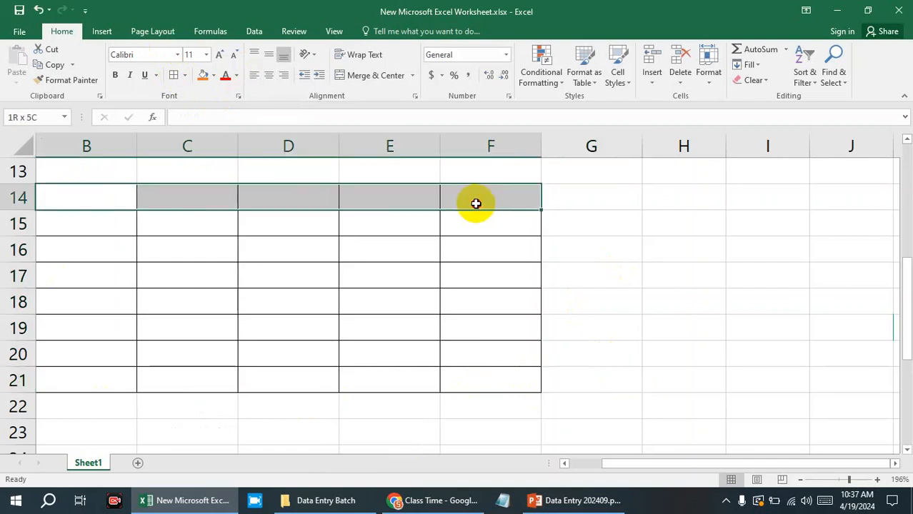
pyautogui.click(203, 75)
pyautogui.click(679, 311)
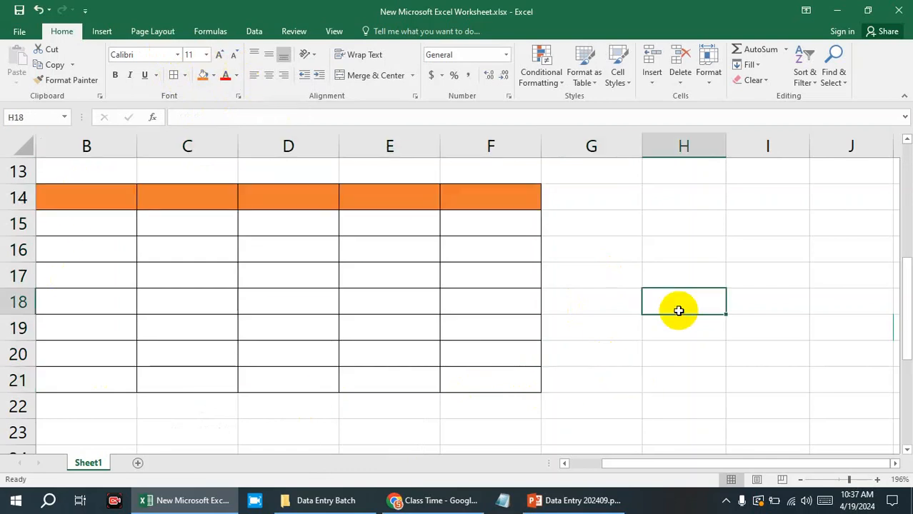
# Add filter buttons to the orange header cells B14:F14.
pyautogui.moveTo(127, 188); pyautogui.dragTo(489, 187)
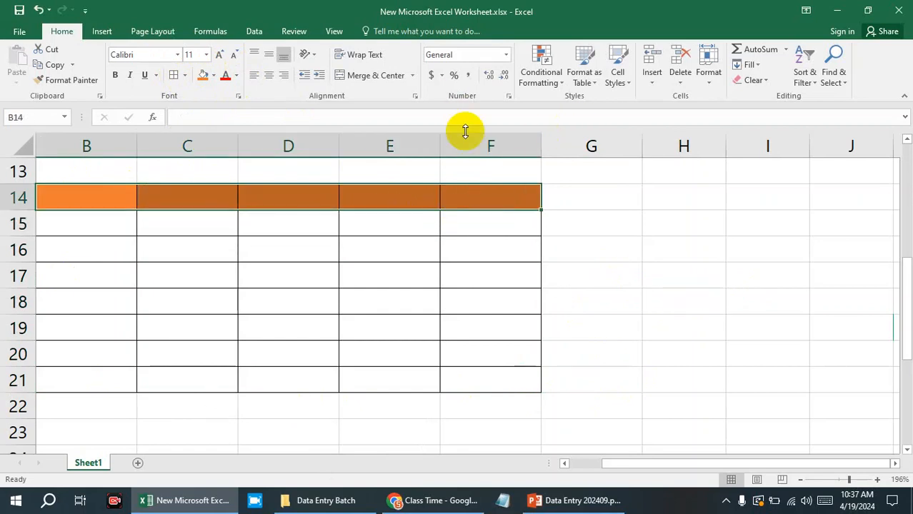
pyautogui.click(815, 83)
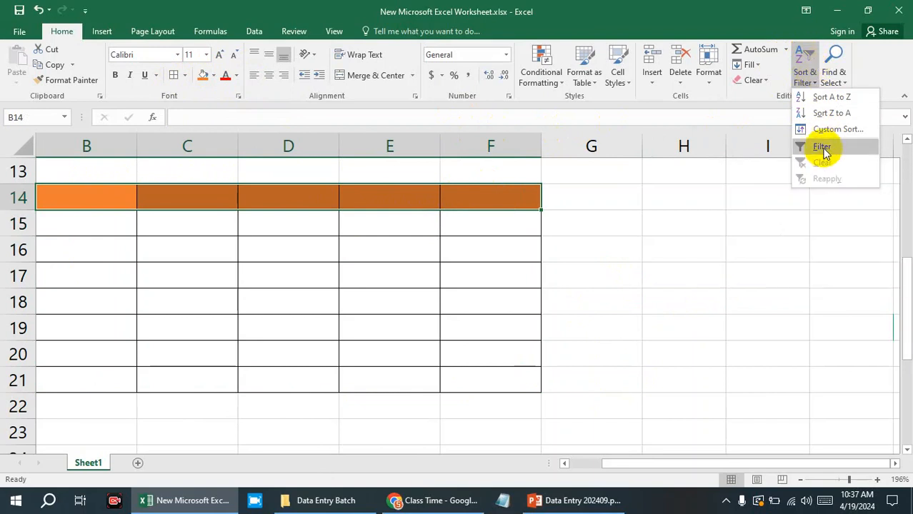
pyautogui.click(825, 154)
pyautogui.click(667, 222)
pyautogui.click(118, 203)
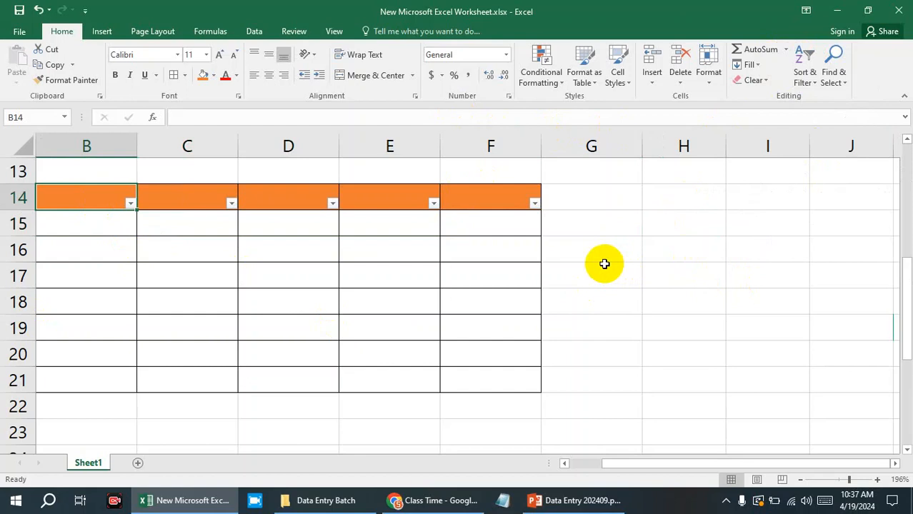
pyautogui.scroll(4, 452, 285)
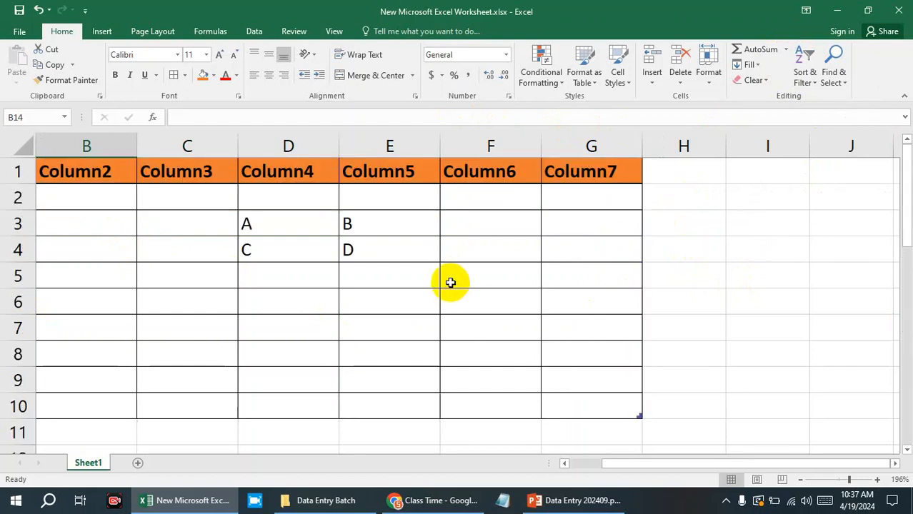
pyautogui.scroll(-4, 451, 280)
pyautogui.scroll(2, 451, 280)
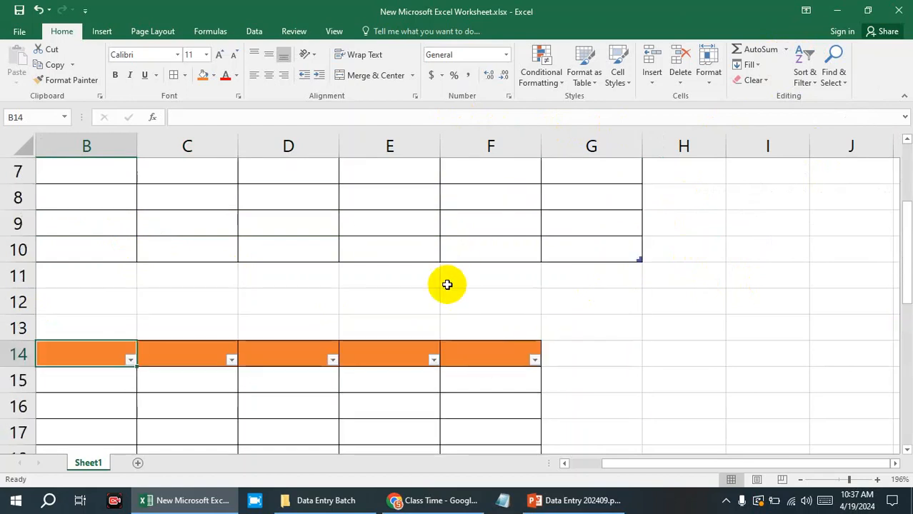
pyautogui.click(488, 351)
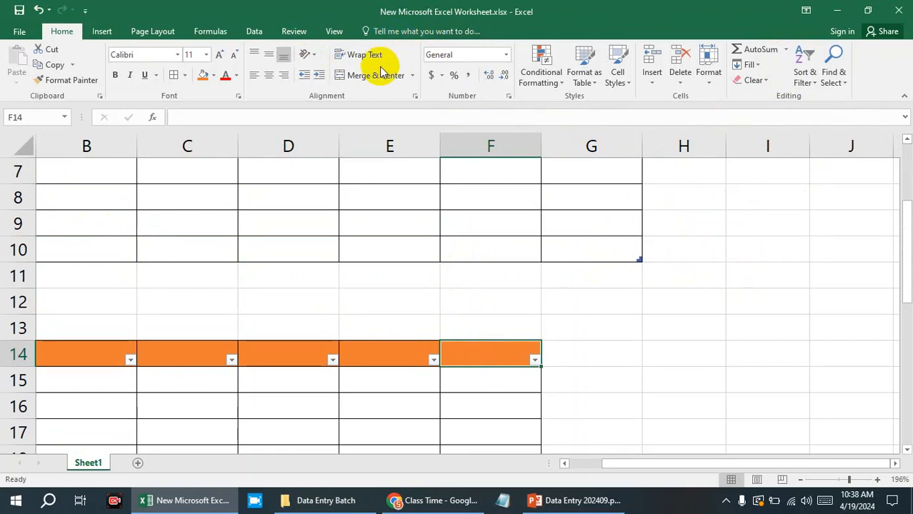
pyautogui.scroll(-1, 362, 83)
pyautogui.moveTo(355, 411); pyautogui.dragTo(323, 395)
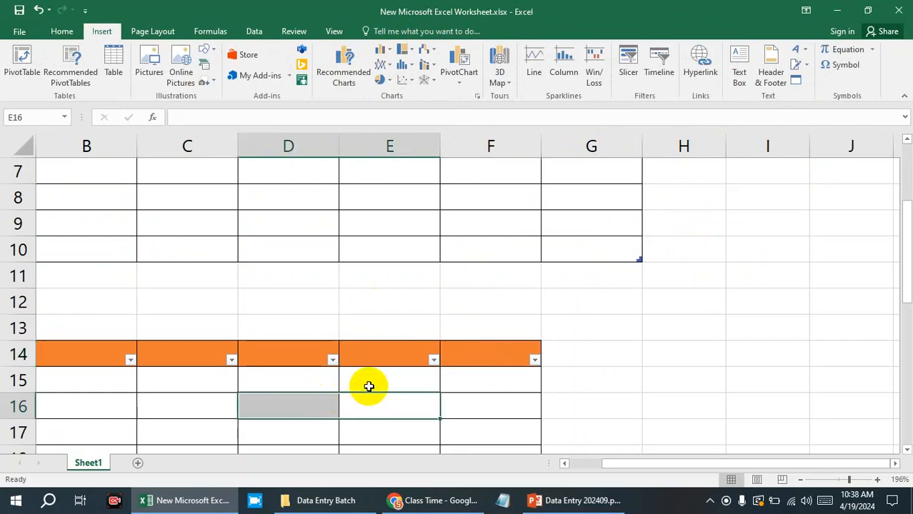
pyautogui.click(717, 318)
pyautogui.scroll(2, 271, 255)
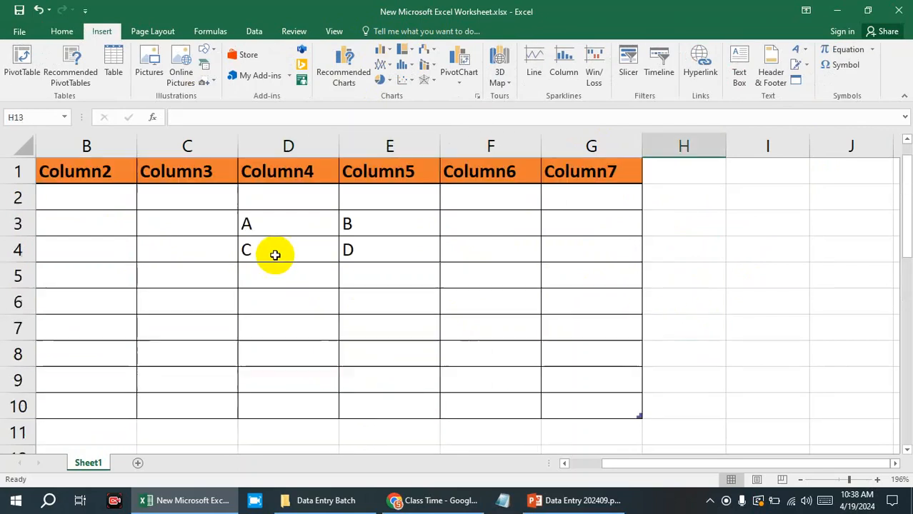
pyautogui.click(44, 31)
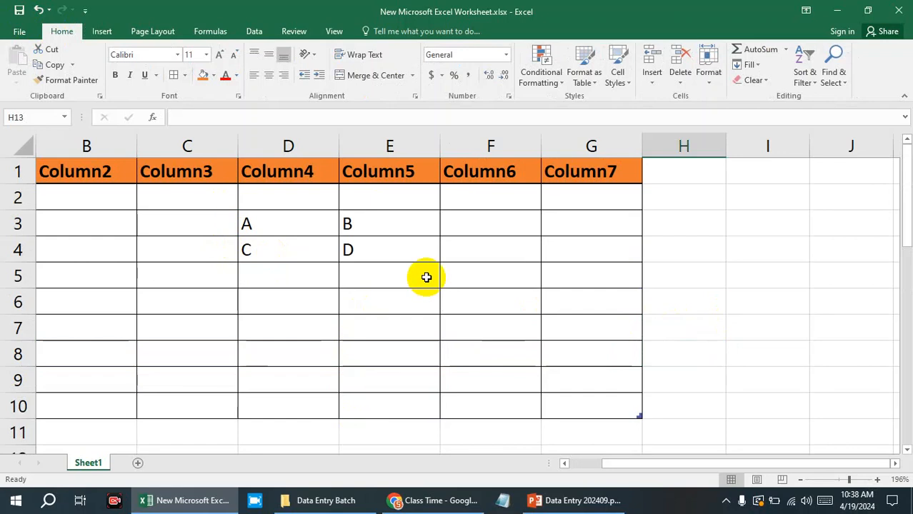
pyautogui.moveTo(350, 229); pyautogui.dragTo(366, 250)
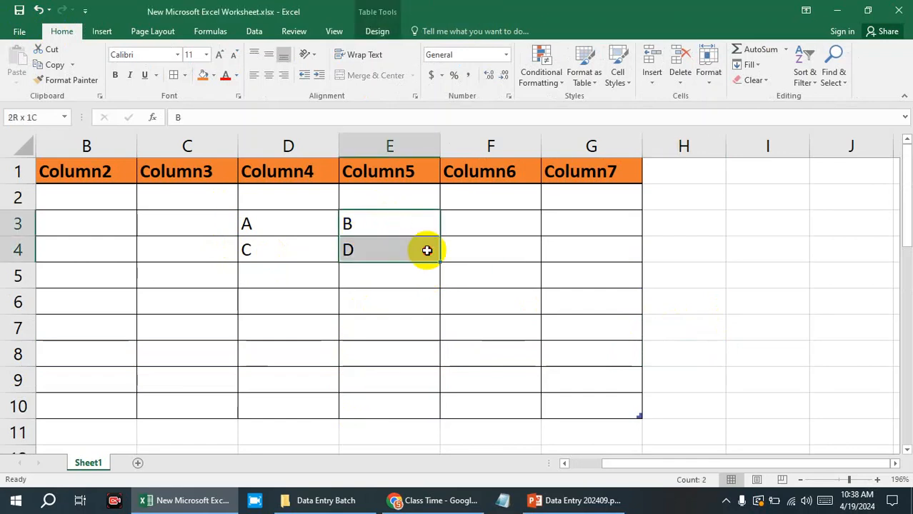
pyautogui.moveTo(413, 231); pyautogui.dragTo(467, 250)
pyautogui.rightClick(468, 252)
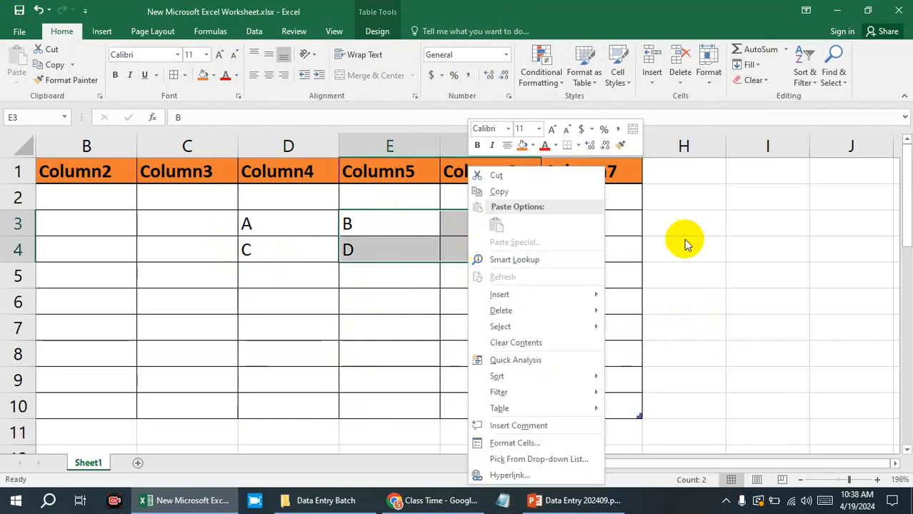
pyautogui.click(780, 238)
pyautogui.click(766, 292)
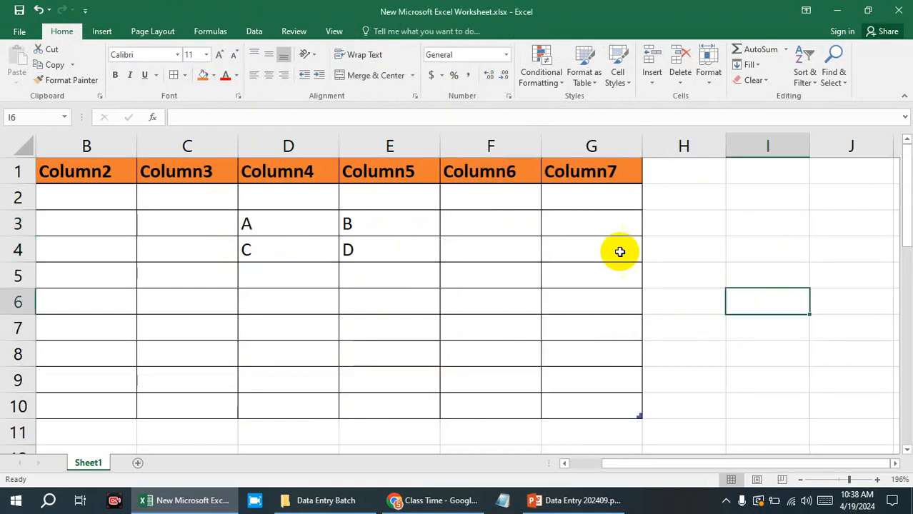
pyautogui.click(682, 270)
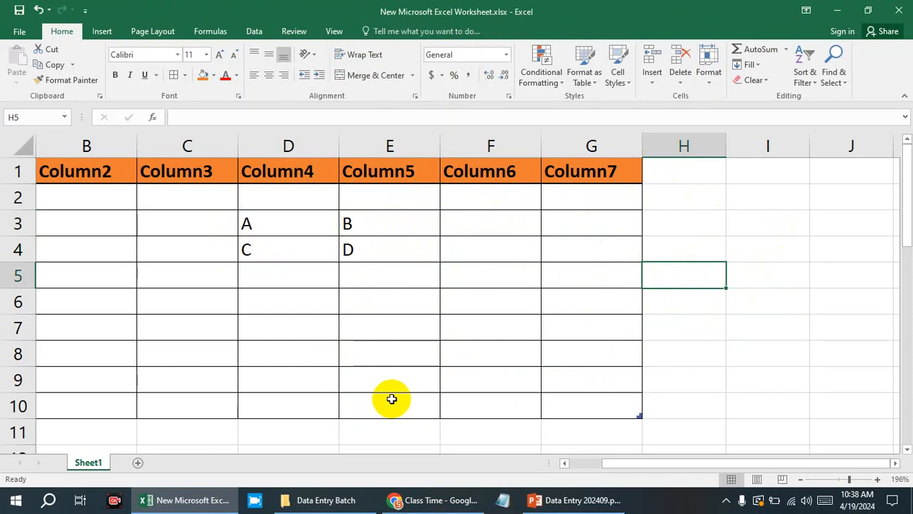
pyautogui.click(814, 81)
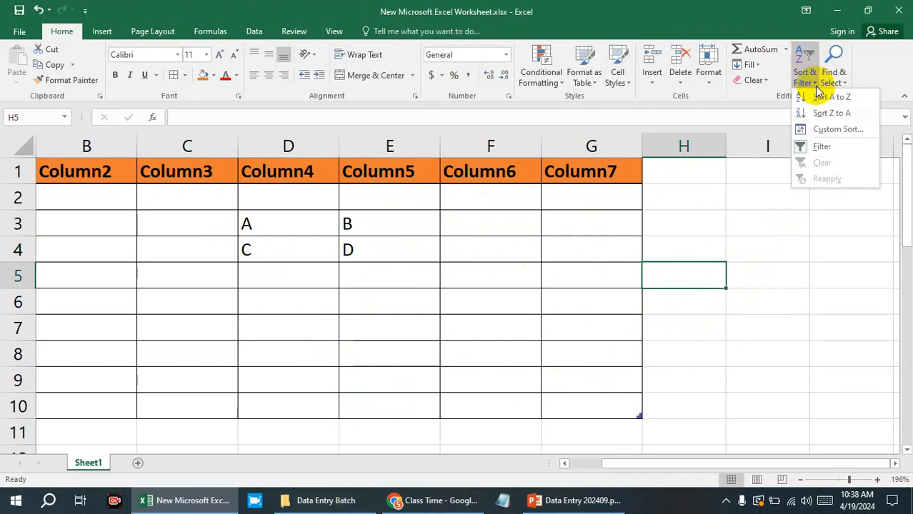
pyautogui.click(443, 171)
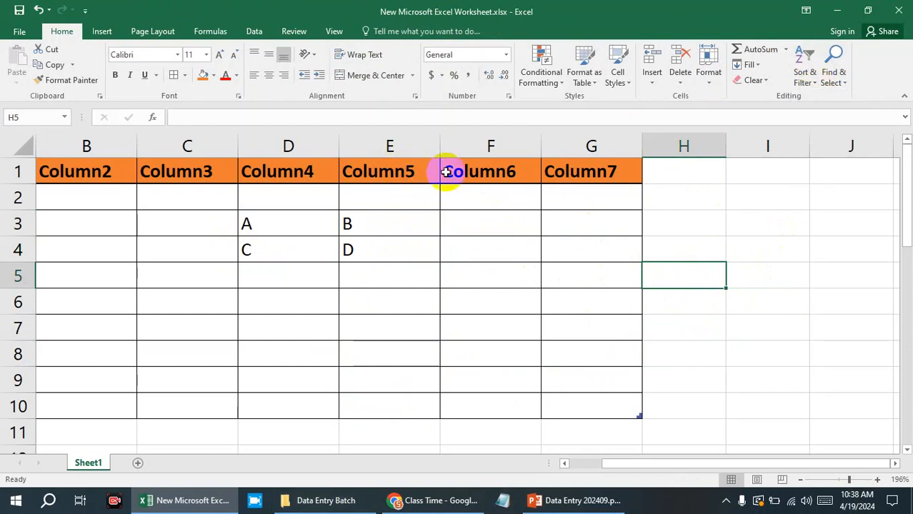
pyautogui.scroll(-3, 609, 316)
pyautogui.click(523, 281)
pyautogui.click(599, 279)
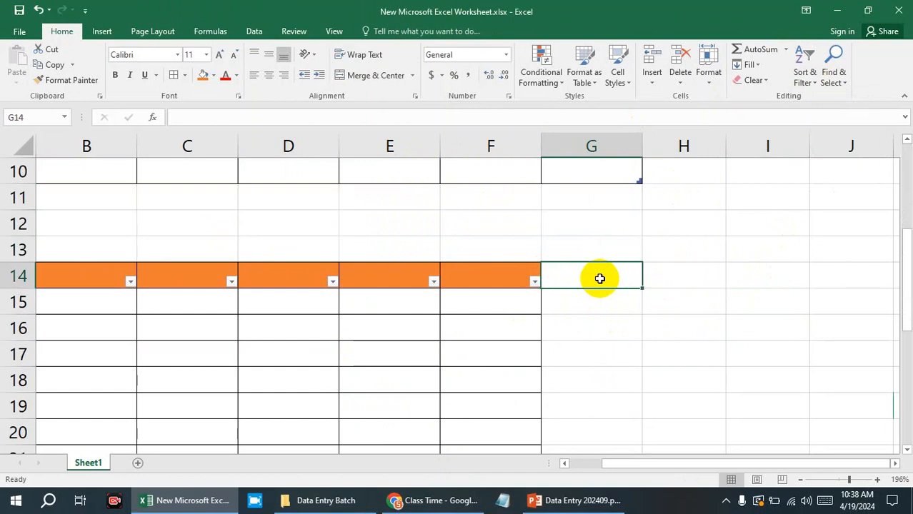
# Clear the sample letters A, B, C and D from cells D3:E4 of the upper table.
pyautogui.scroll(3, 600, 278)
pyautogui.moveTo(283, 227); pyautogui.dragTo(360, 247)
pyautogui.click(643, 254)
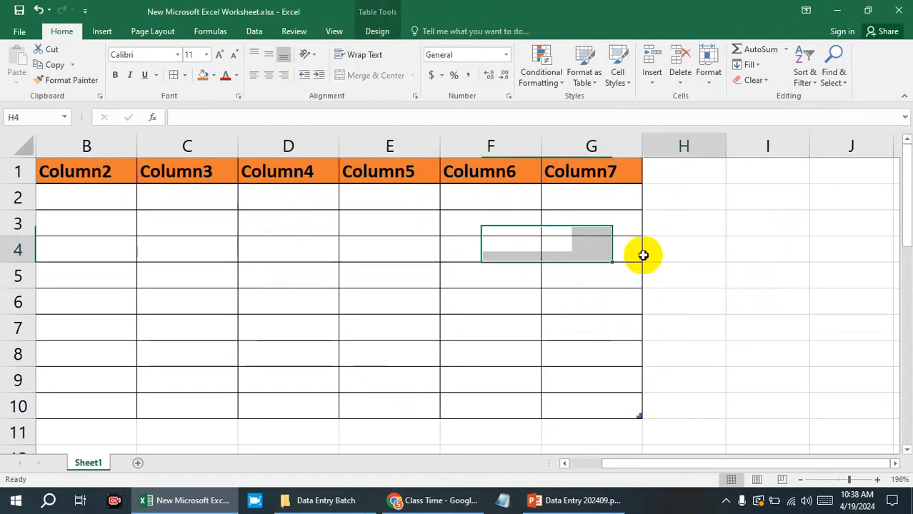
# Enter the letters J, D, F and A in cells A2 to A5 under Column1.
pyautogui.click(98, 189)
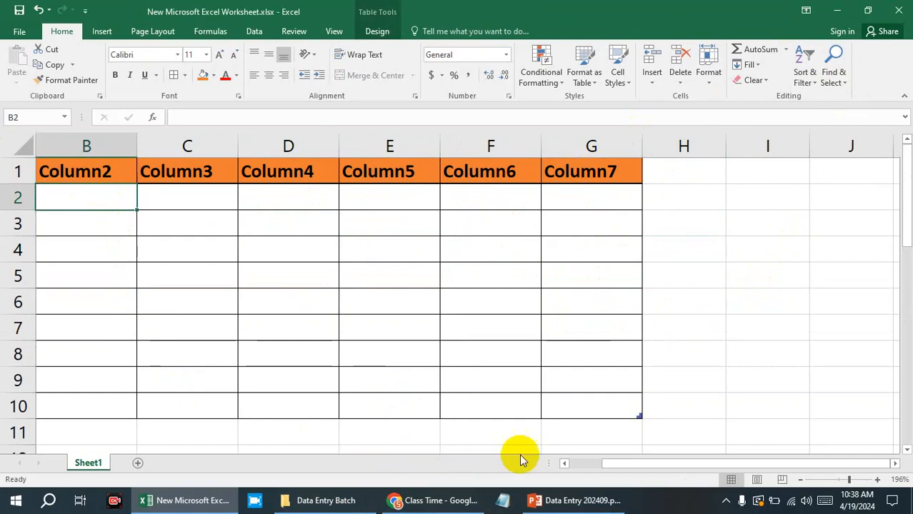
pyautogui.moveTo(633, 467); pyautogui.dragTo(532, 465)
pyautogui.click(114, 200)
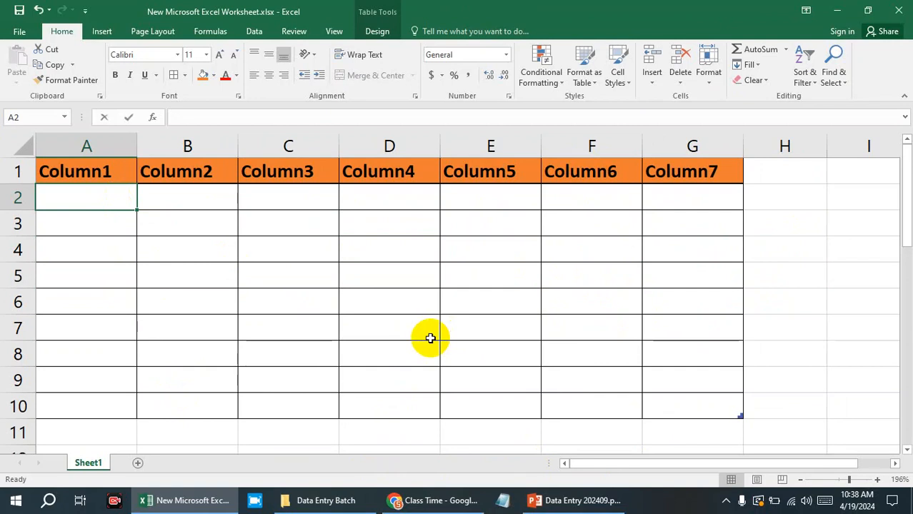
pyautogui.write('J')
pyautogui.click(122, 226)
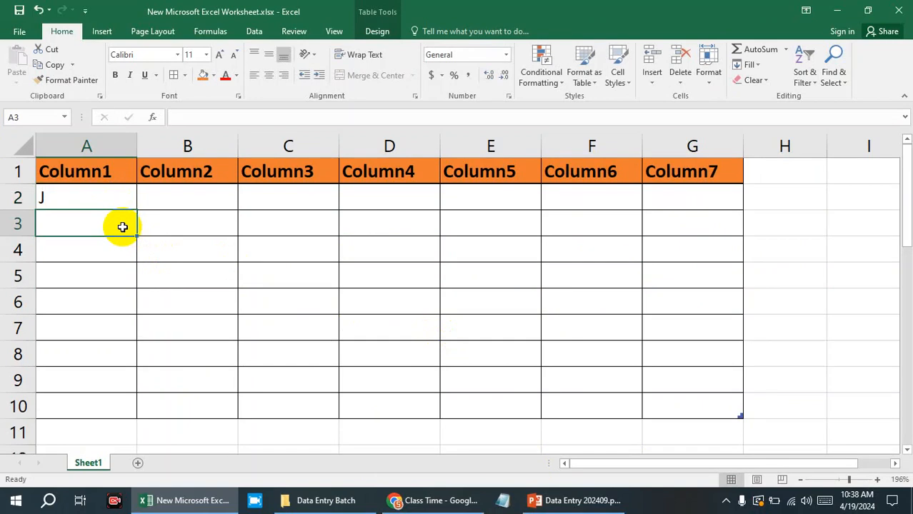
pyautogui.write('D')
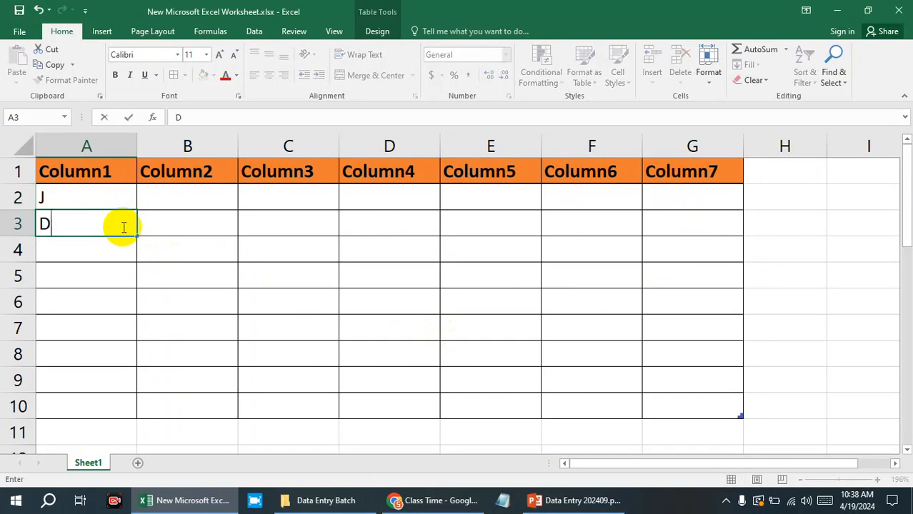
pyautogui.click(109, 248)
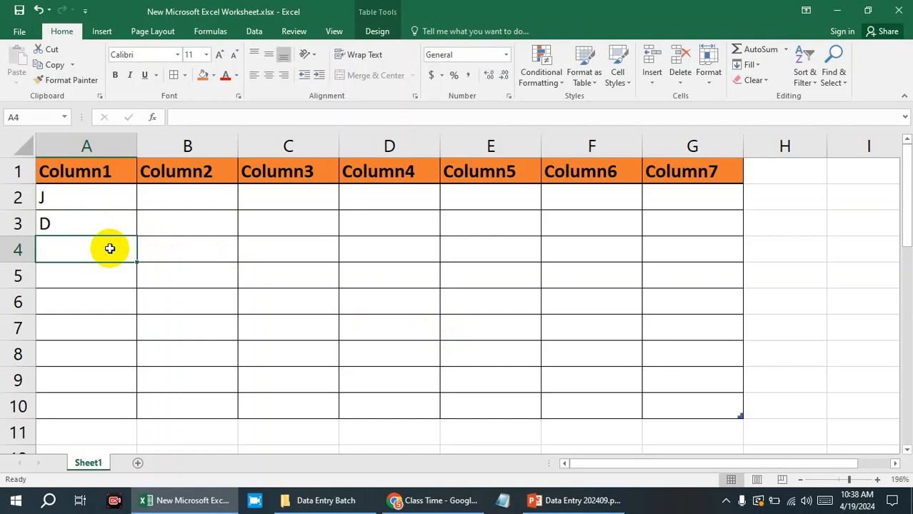
pyautogui.write('?F')
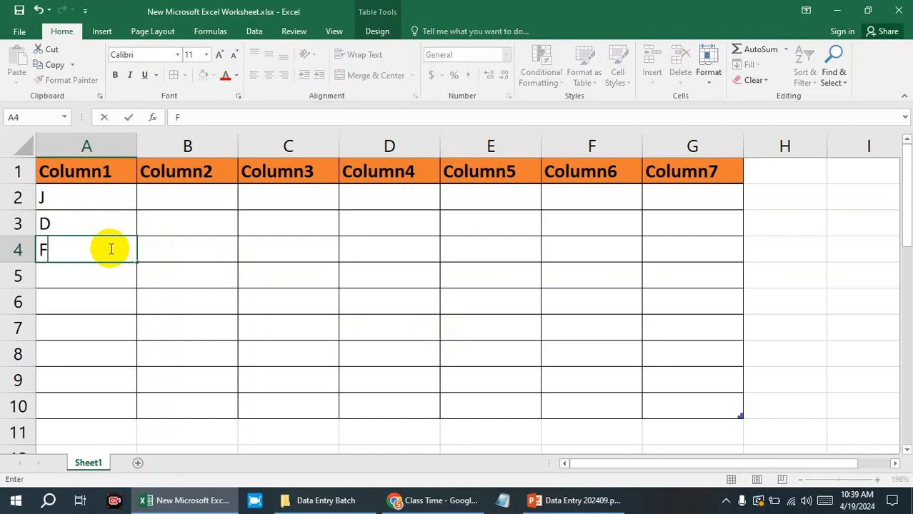
pyautogui.click(95, 268)
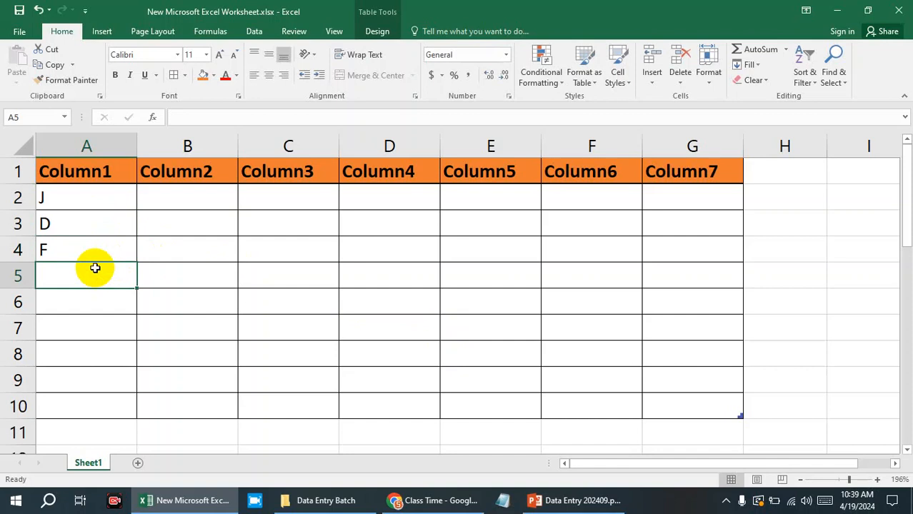
pyautogui.write('A')
pyautogui.click(289, 302)
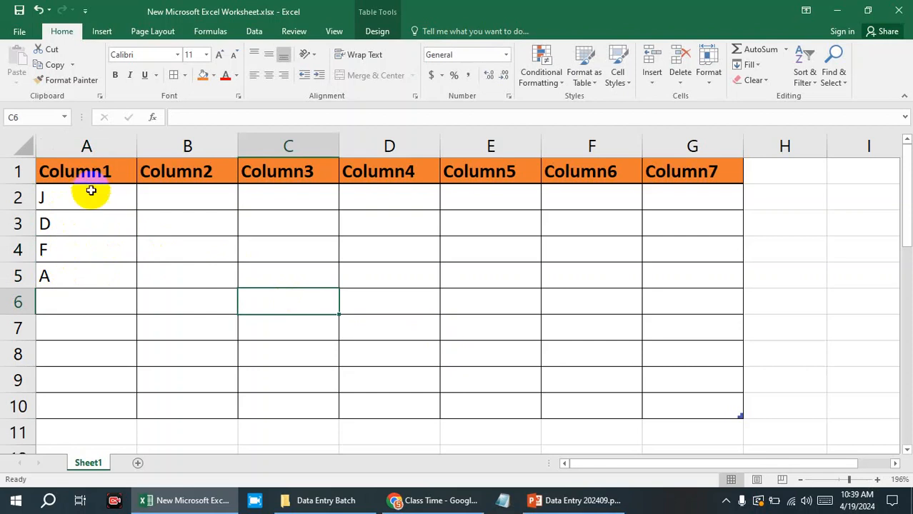
# Try to turn on filtering for the upper table's header cells A1:G1.
pyautogui.moveTo(113, 170); pyautogui.dragTo(716, 169)
pyautogui.click(810, 80)
pyautogui.click(822, 146)
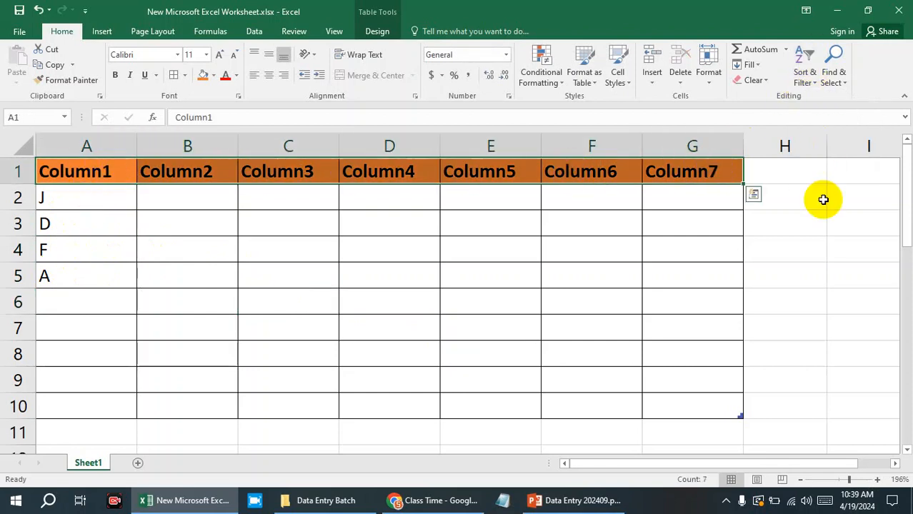
pyautogui.click(840, 249)
# Select the table A1:G10 and turn its Header Row option off and on again to restore the filter buttons.
pyautogui.moveTo(653, 170); pyautogui.dragTo(114, 163)
pyautogui.click(377, 30)
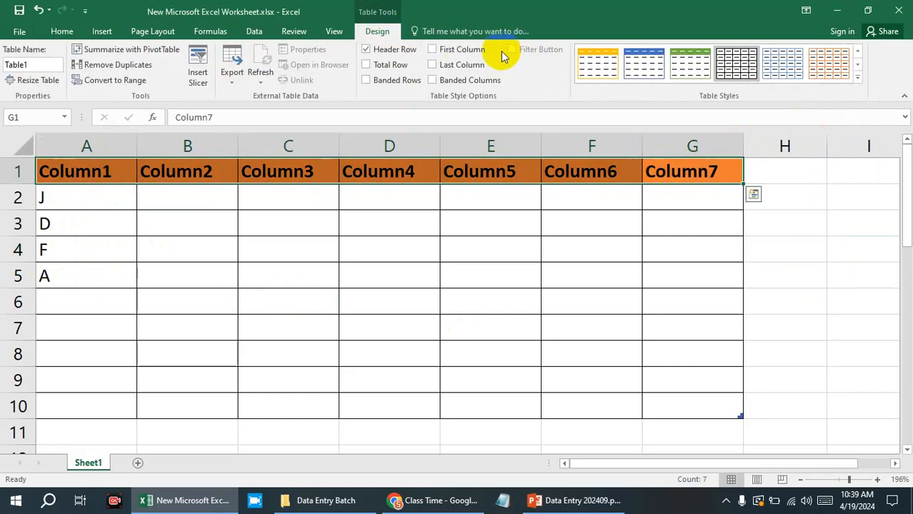
pyautogui.click(548, 200)
pyautogui.click(390, 194)
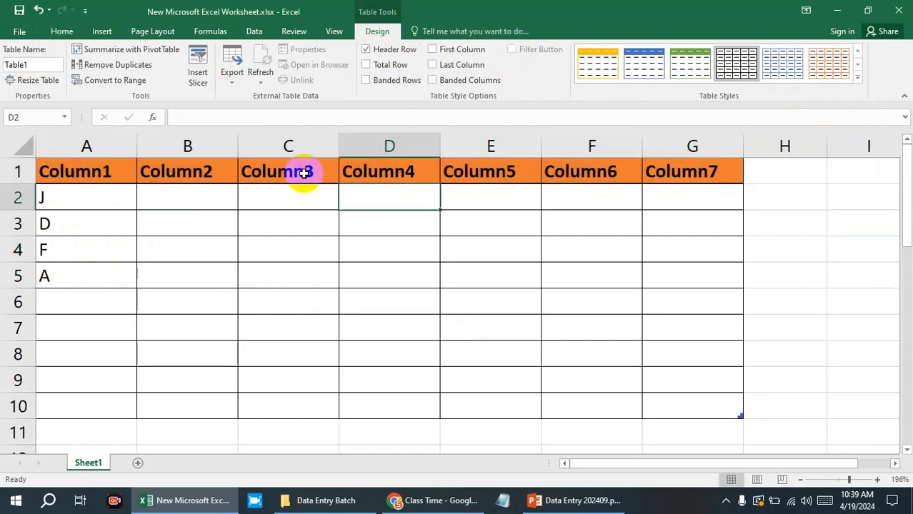
pyautogui.click(156, 161)
pyautogui.click(118, 168)
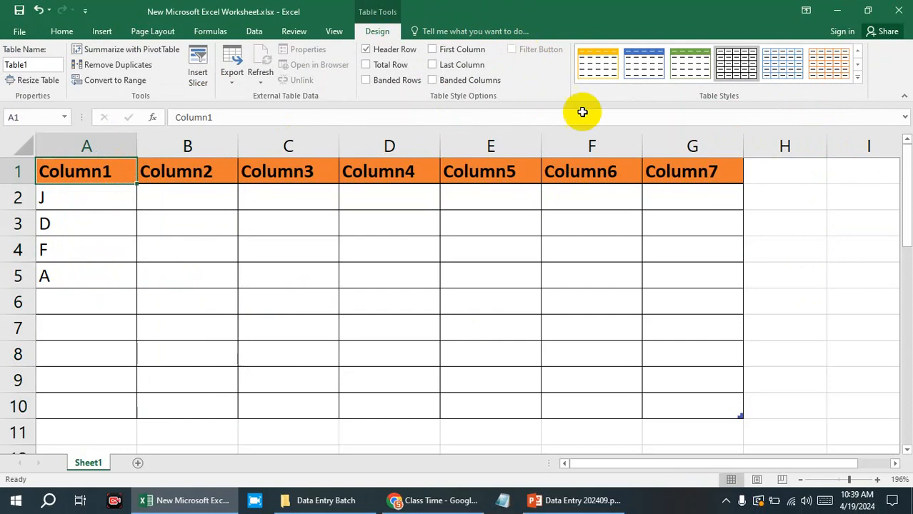
pyautogui.moveTo(703, 397); pyautogui.dragTo(69, 172)
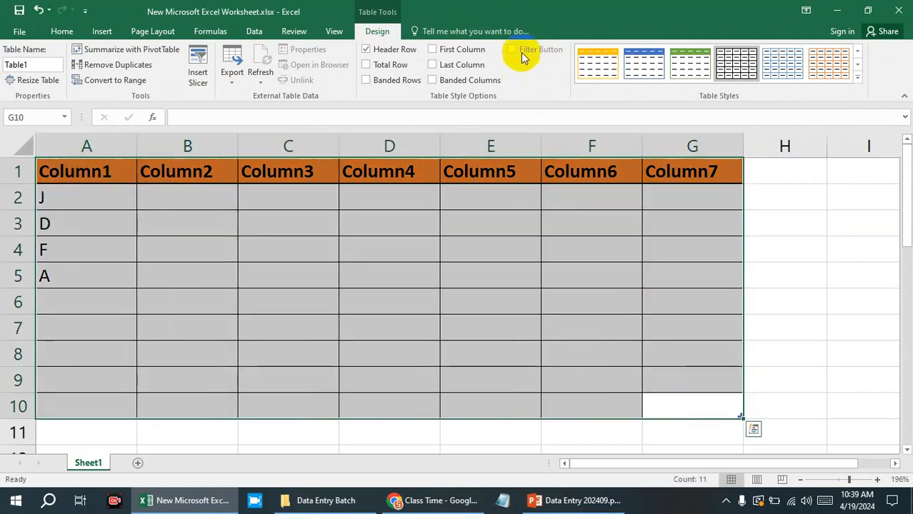
pyautogui.click(404, 54)
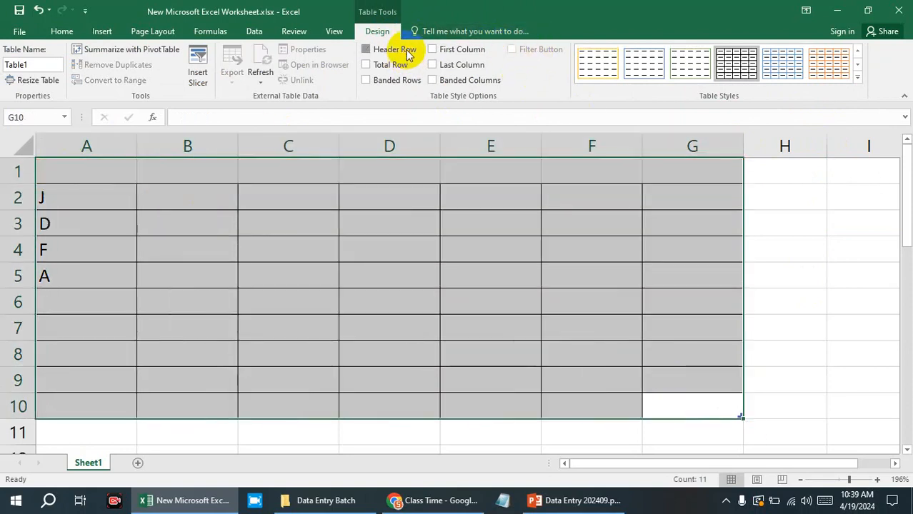
pyautogui.click(403, 55)
pyautogui.click(774, 302)
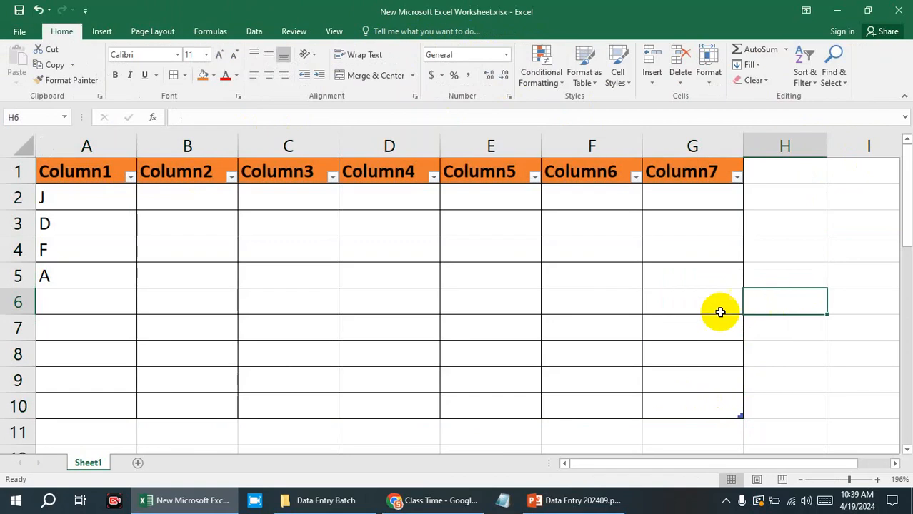
# Select the table A1:G10 and look over its table design options.
pyautogui.click(93, 201)
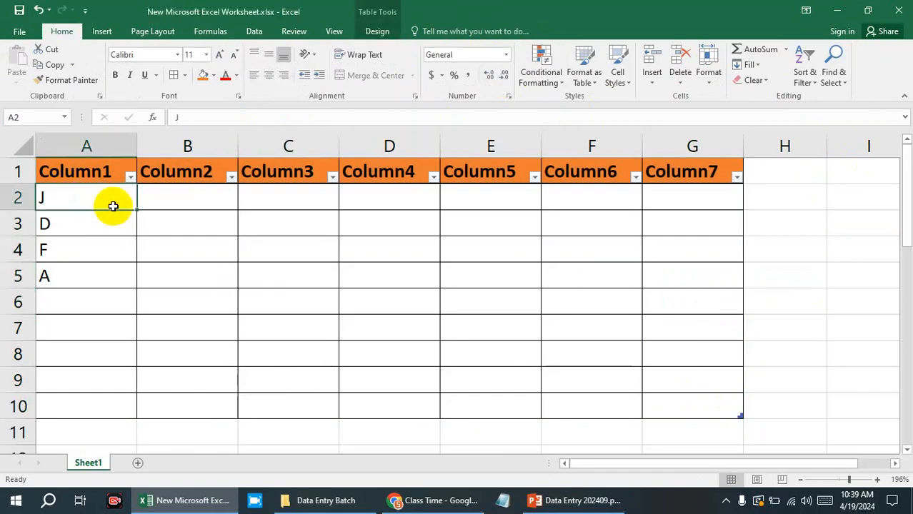
pyautogui.moveTo(689, 411); pyautogui.dragTo(92, 177)
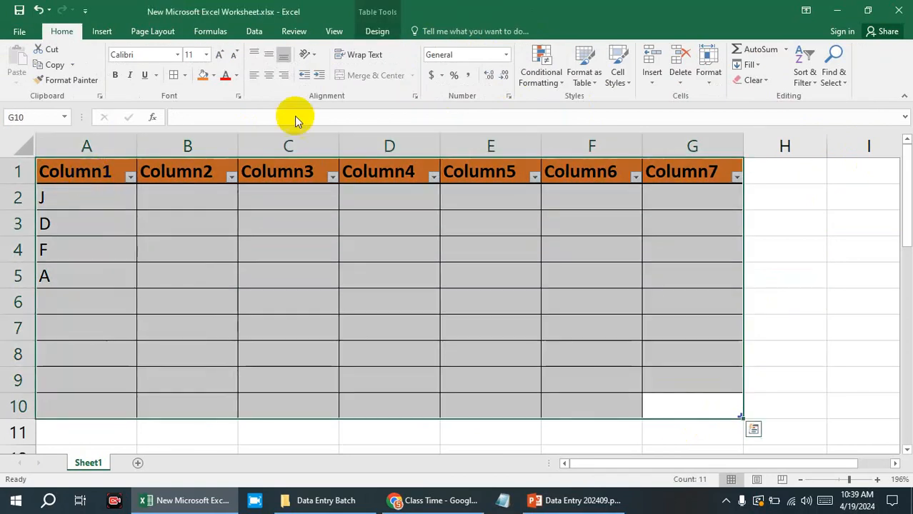
pyautogui.click(378, 32)
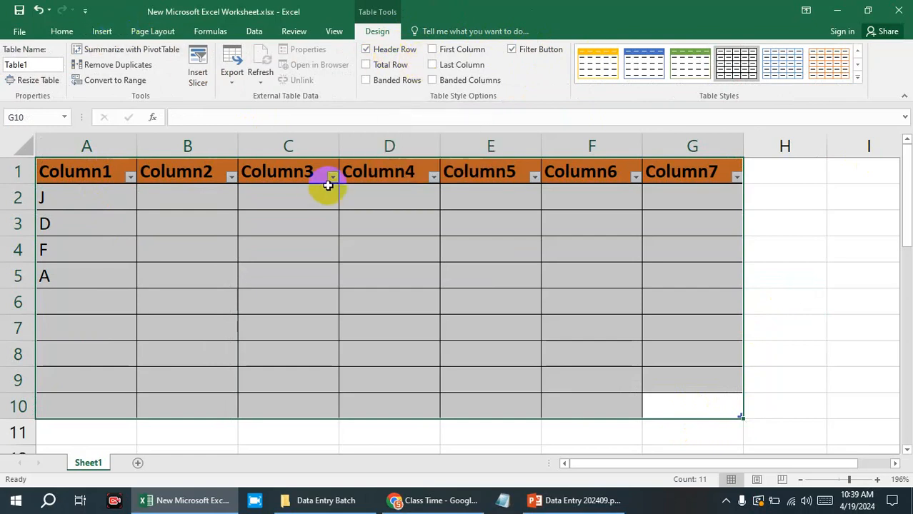
pyautogui.click(63, 30)
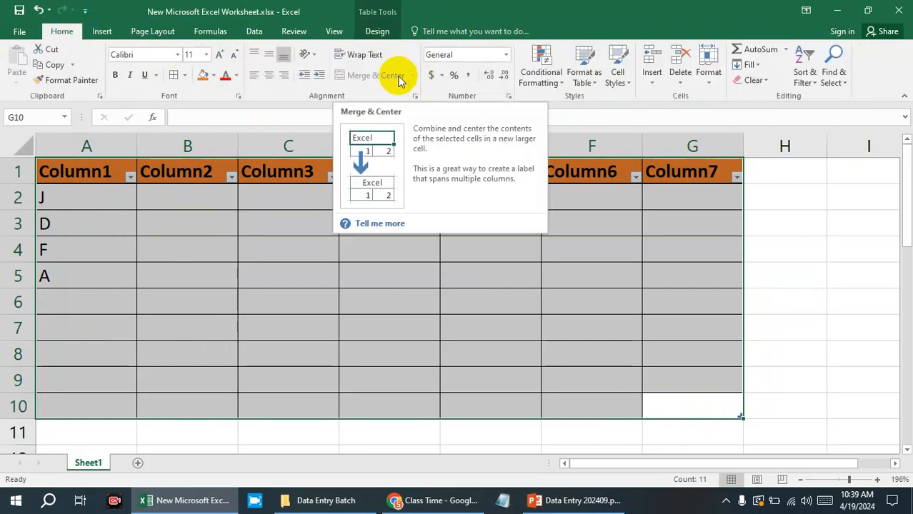
pyautogui.click(790, 225)
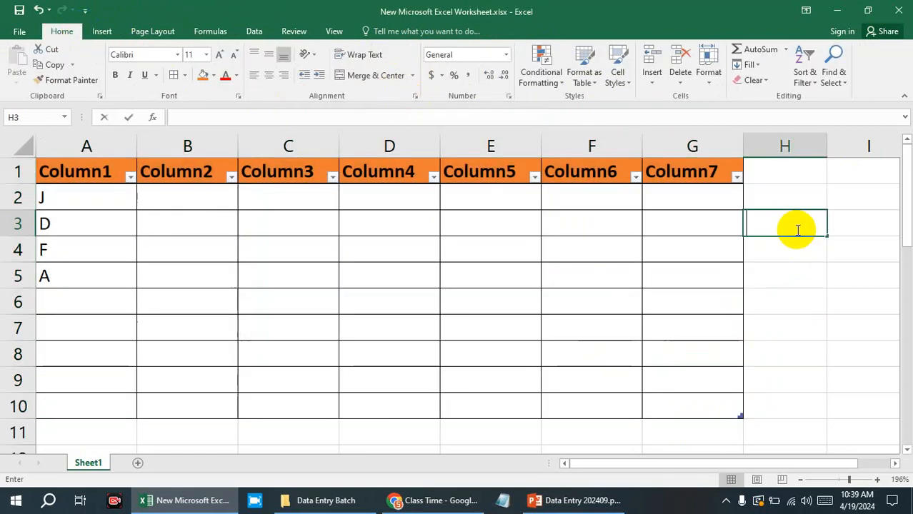
pyautogui.click(590, 237)
pyautogui.click(368, 230)
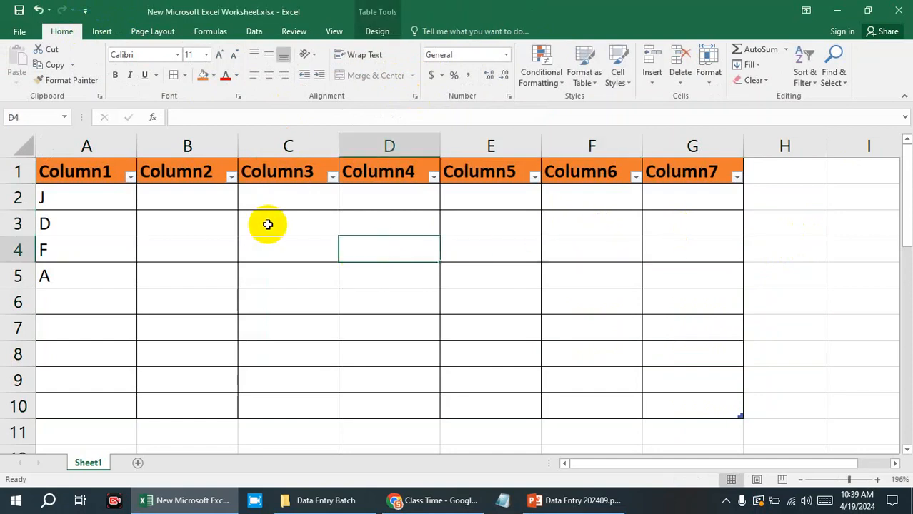
pyautogui.click(267, 224)
pyautogui.click(98, 215)
pyautogui.click(102, 255)
pyautogui.click(125, 280)
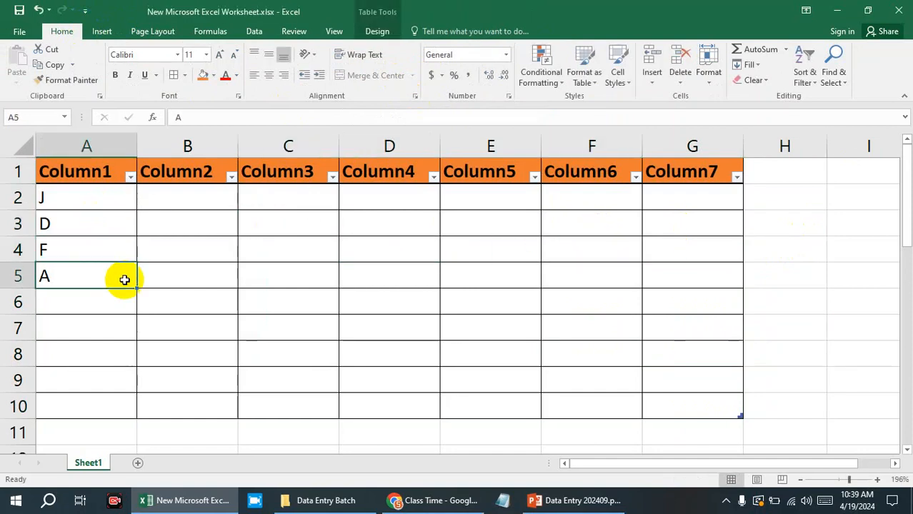
# Enter the numbers 1, 2, 3 and 4 in cells B2 to B5 under Column2.
pyautogui.click(178, 275)
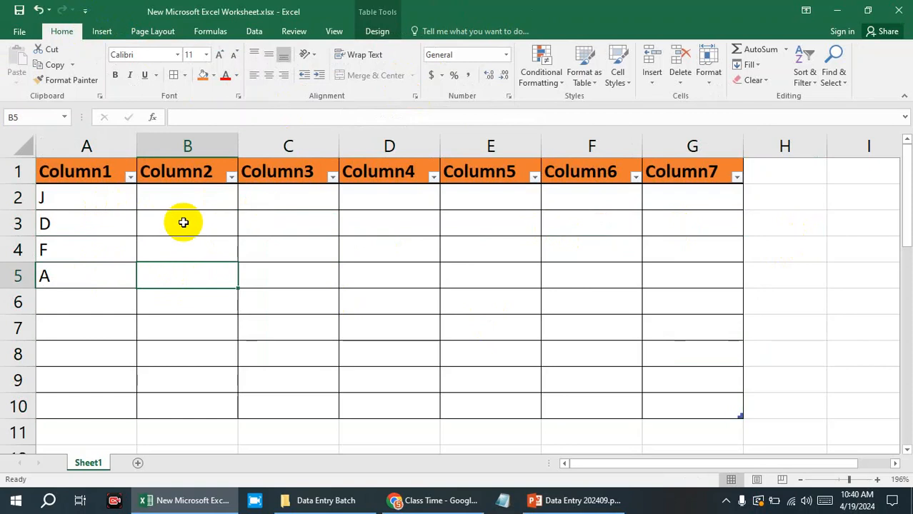
pyautogui.click(198, 204)
pyautogui.write('01')
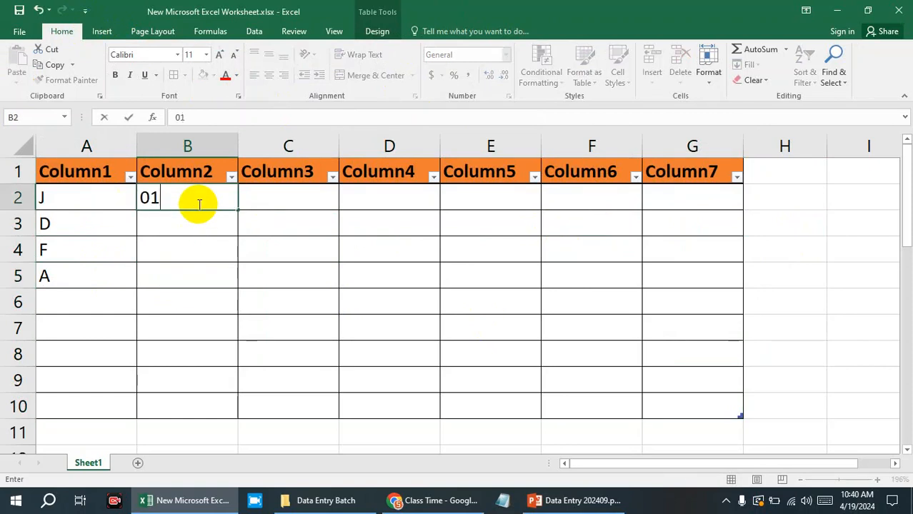
pyautogui.click(190, 223)
pyautogui.write('0')
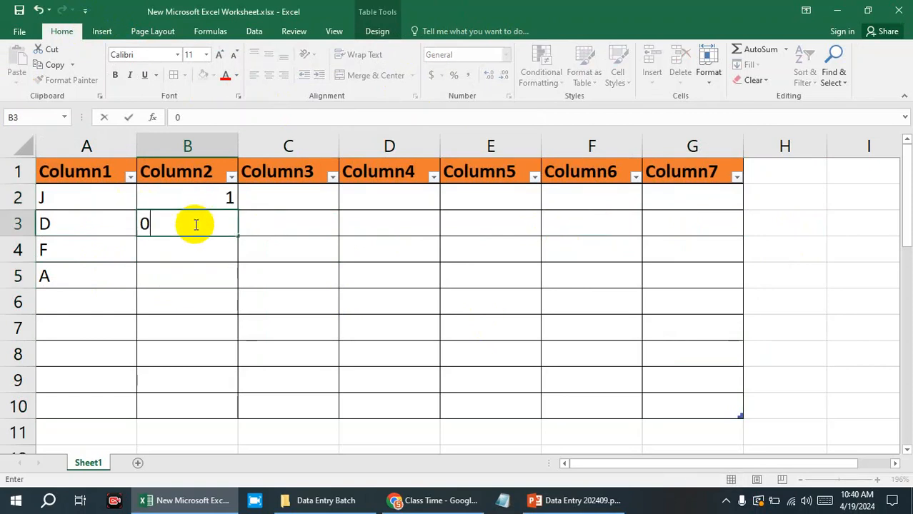
pyautogui.write('2')
pyautogui.click(175, 253)
pyautogui.write('3')
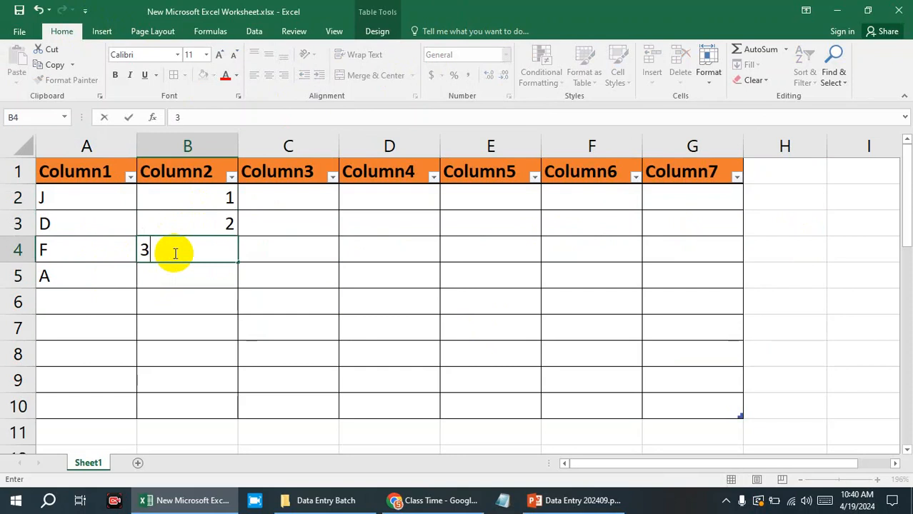
pyautogui.press('Return')
pyautogui.write('4')
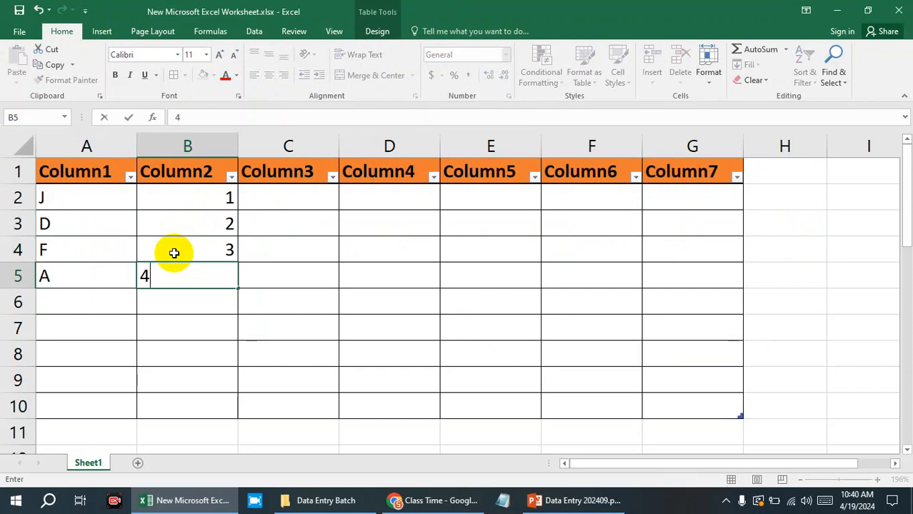
pyautogui.click(331, 250)
# Enter the numbers 4, 3, 2 and 1 in cells C2 to C5 under Column3.
pyautogui.click(317, 202)
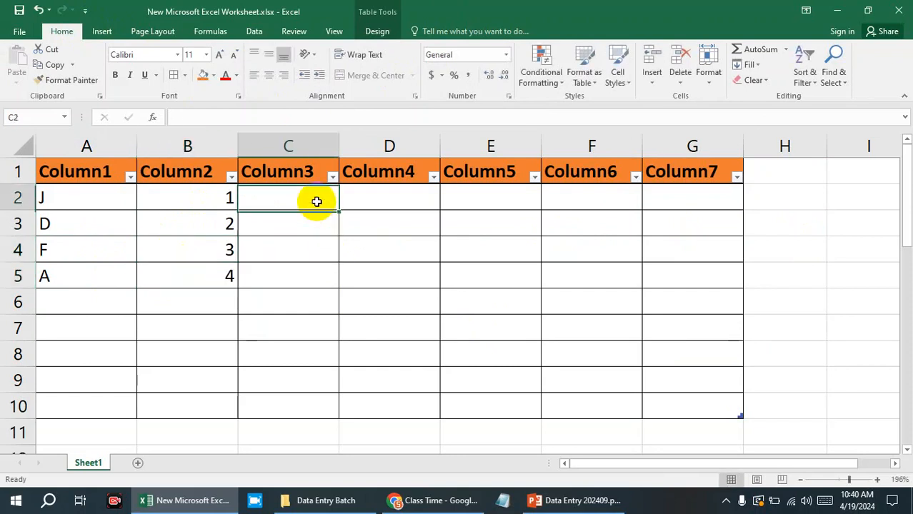
pyautogui.write('1')
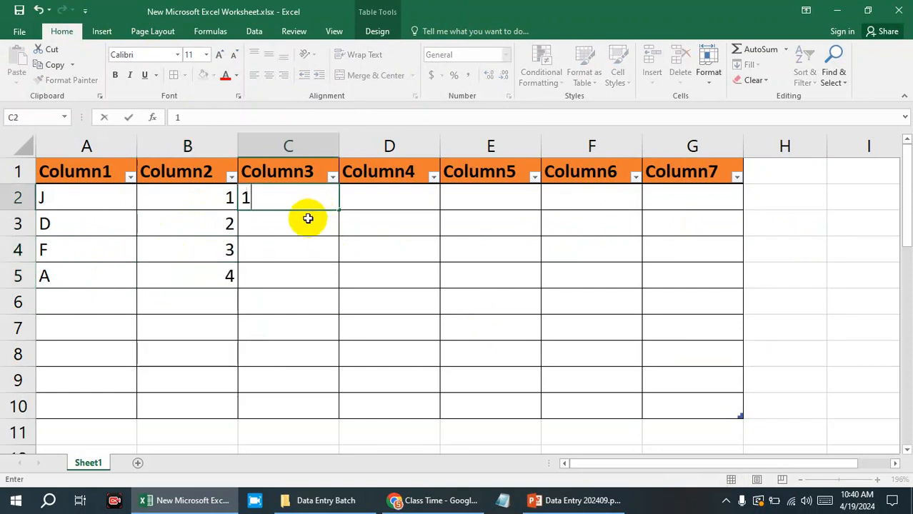
pyautogui.click(308, 236)
pyautogui.click(299, 202)
pyautogui.press('BackSpace')
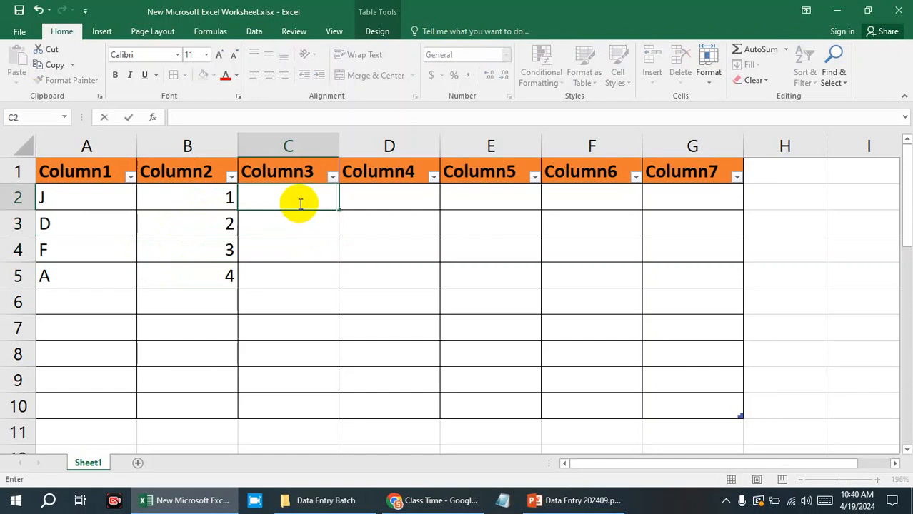
pyautogui.write('4')
pyautogui.click(294, 224)
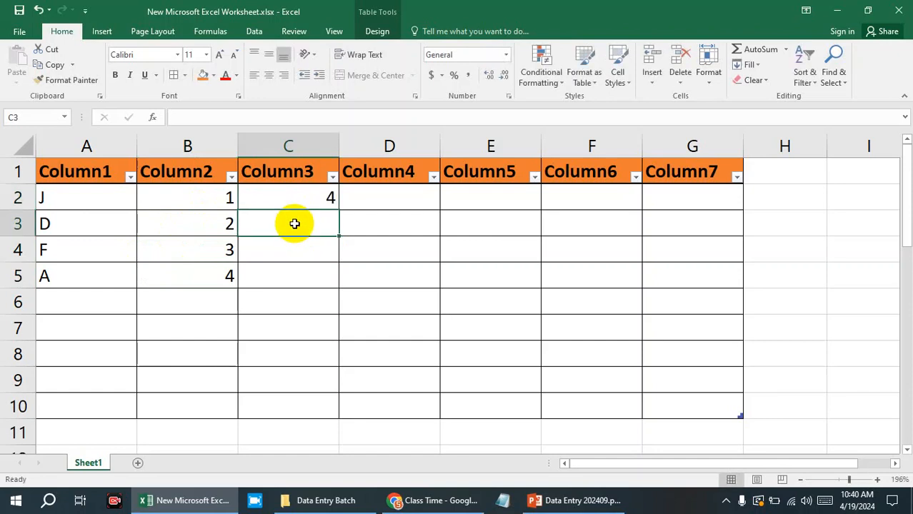
pyautogui.write('3')
pyautogui.click(306, 249)
pyautogui.write('2')
pyautogui.click(302, 271)
pyautogui.write('1')
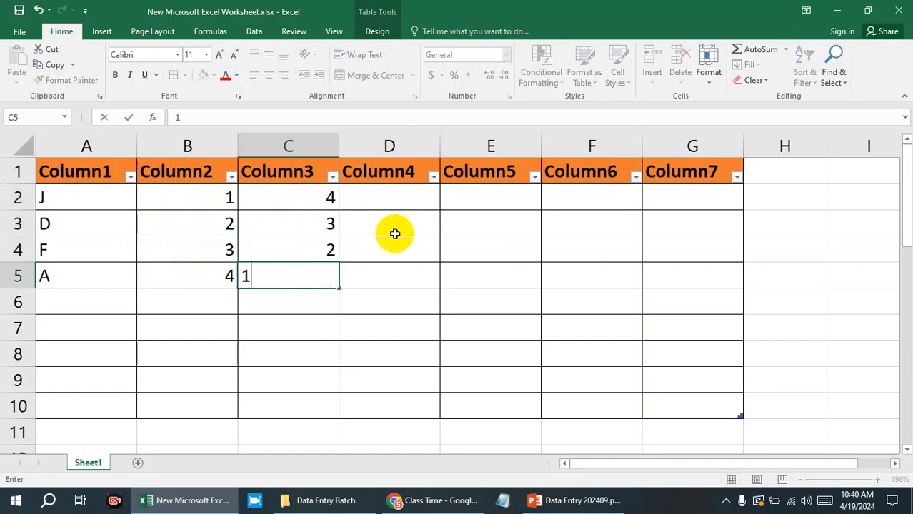
pyautogui.click(400, 204)
# Try to copy the numbers in B2:C5 into cells D2:E5.
pyautogui.moveTo(214, 197); pyautogui.dragTo(312, 279)
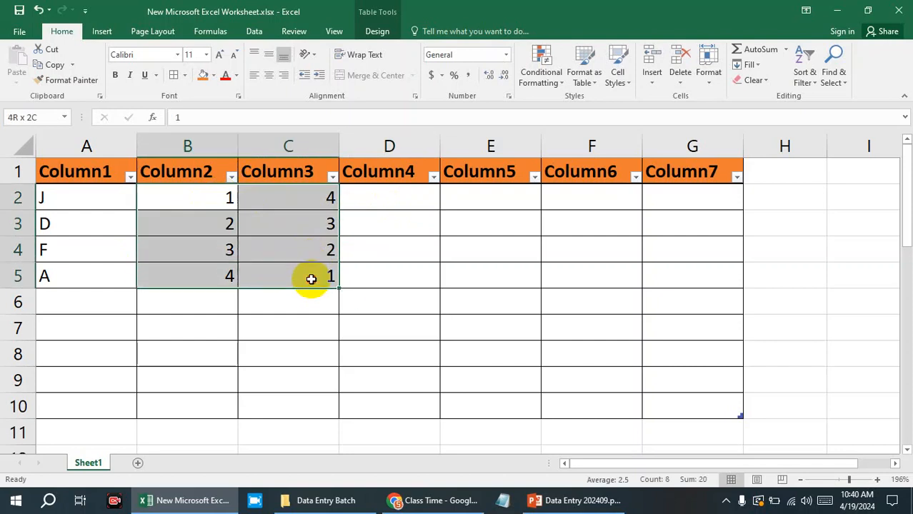
pyautogui.hotkey('ctrl', 'c')
pyautogui.doubleClick(394, 199)
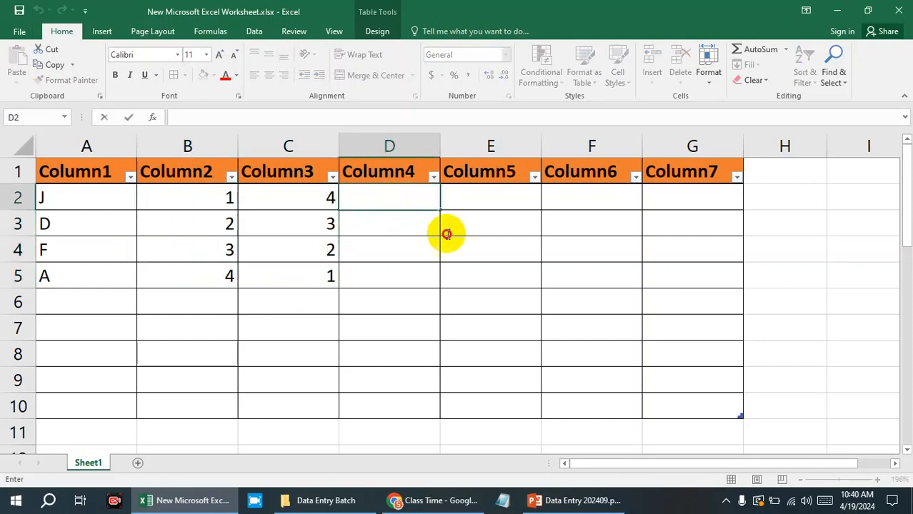
pyautogui.moveTo(399, 196); pyautogui.dragTo(503, 277)
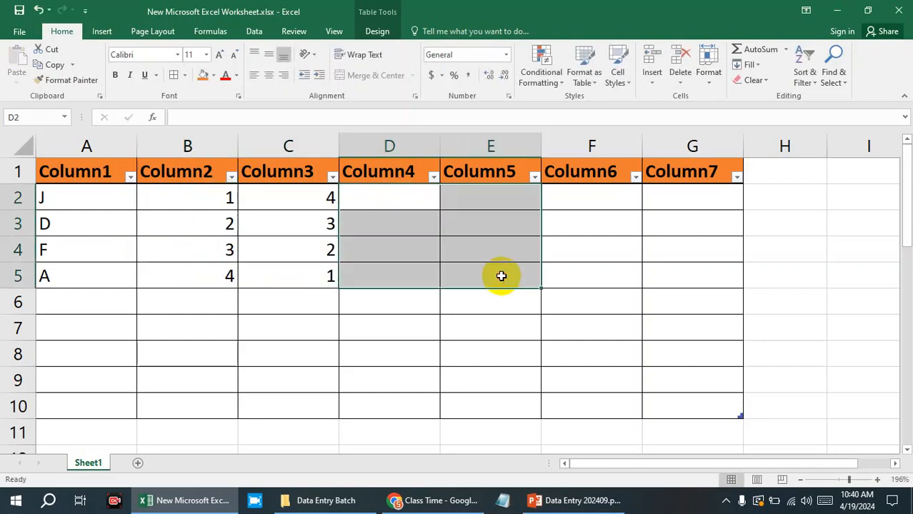
pyautogui.click(579, 243)
# Extend the number series in B2:C5 across to column G with the fill handle.
pyautogui.moveTo(210, 200); pyautogui.dragTo(718, 271)
pyautogui.click(806, 279)
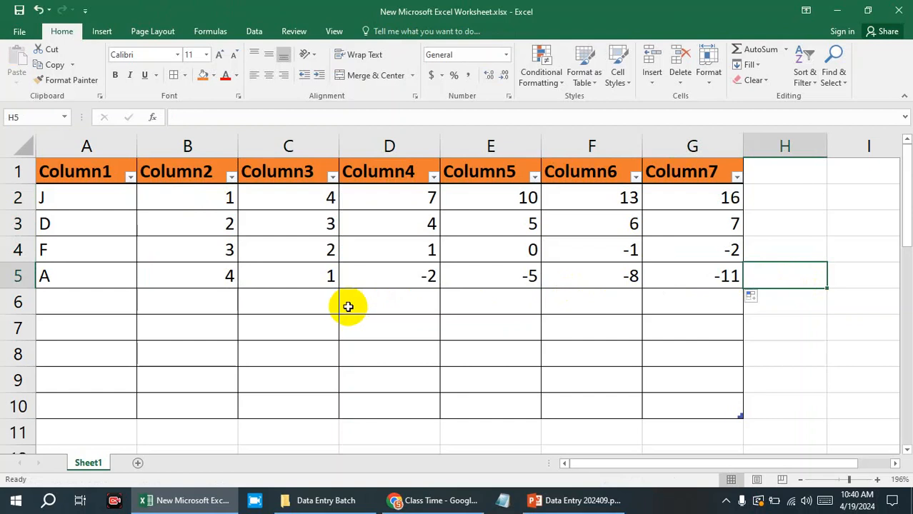
# Copy the data in A2:E5 of the upper table and paste it into the lower table starting at cell B15.
pyautogui.scroll(-3, 345, 305)
pyautogui.scroll(3, 147, 239)
pyautogui.scroll(-3, 216, 290)
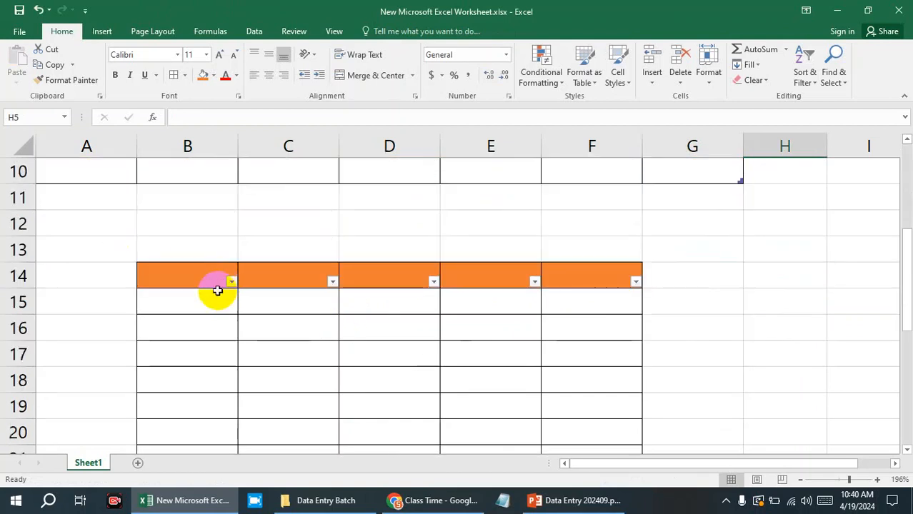
pyautogui.scroll(3, 405, 269)
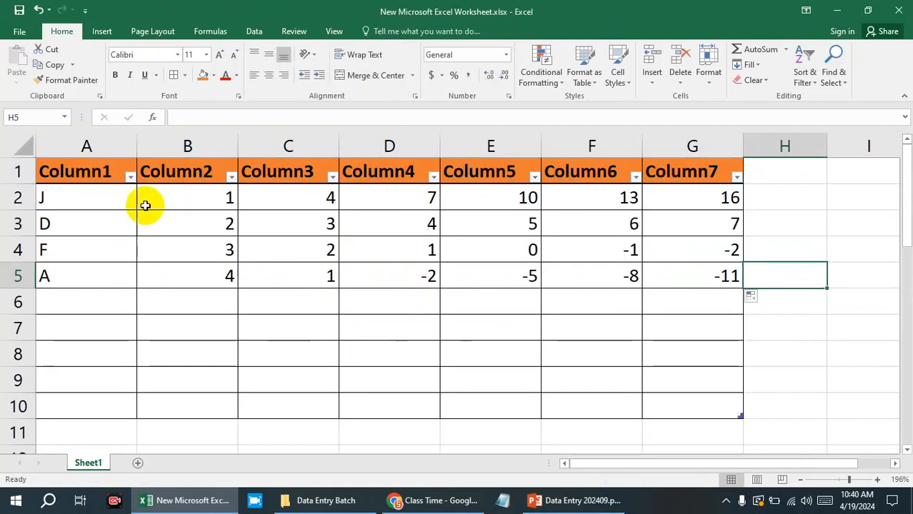
pyautogui.click(70, 196)
pyautogui.moveTo(70, 196); pyautogui.dragTo(474, 281)
pyautogui.hotkey('ctrl', 'c')
pyautogui.scroll(-5, 429, 300)
pyautogui.scroll(3, 271, 245)
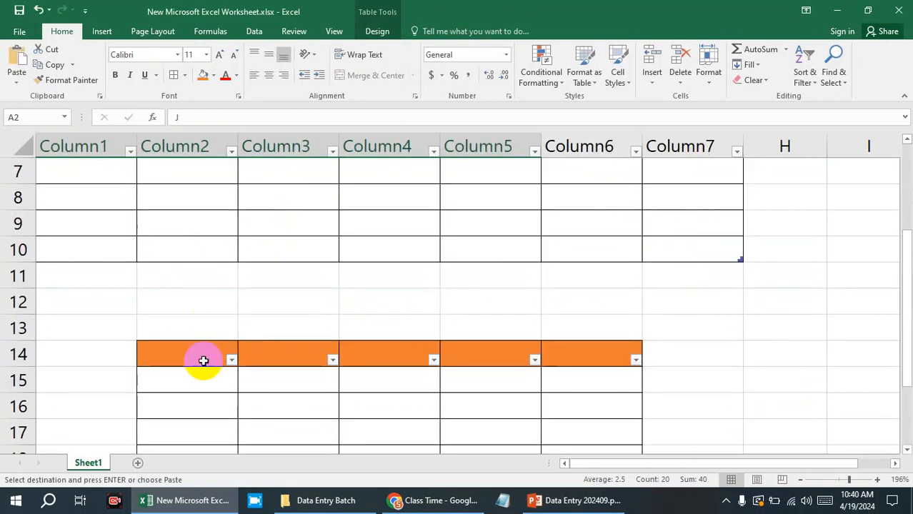
pyautogui.scroll(-2, 204, 321)
pyautogui.click(210, 233)
pyautogui.hotkey('ctrl', 'v')
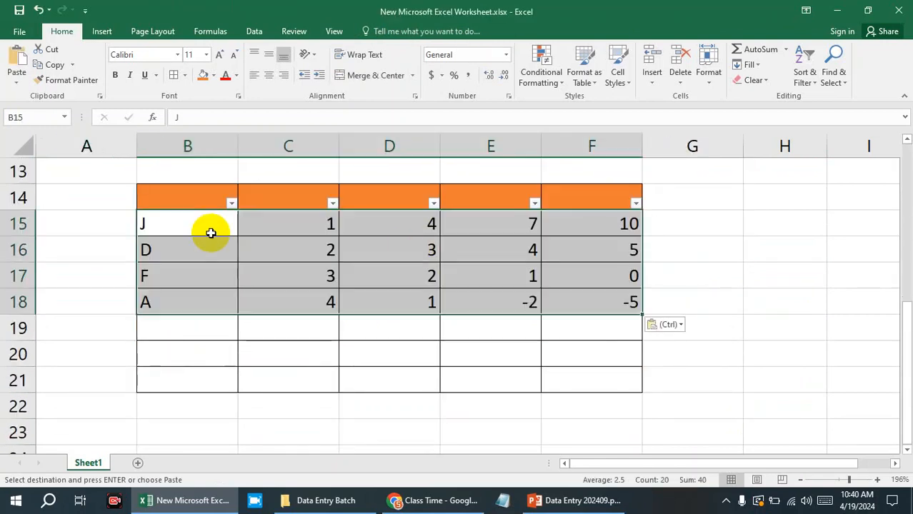
# Return to the upper table and cancel the copy selection around A2:E5.
pyautogui.click(713, 265)
pyautogui.click(628, 259)
pyautogui.click(591, 219)
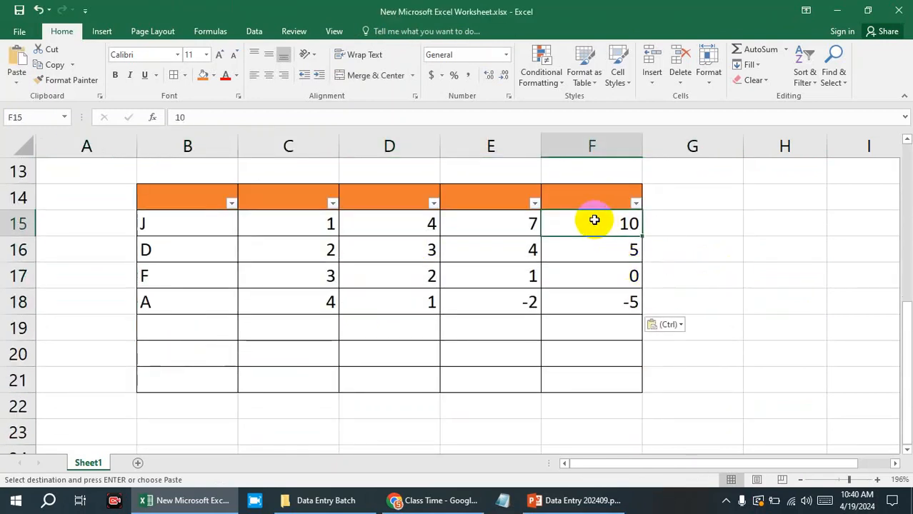
pyautogui.click(576, 200)
pyautogui.scroll(4, 367, 282)
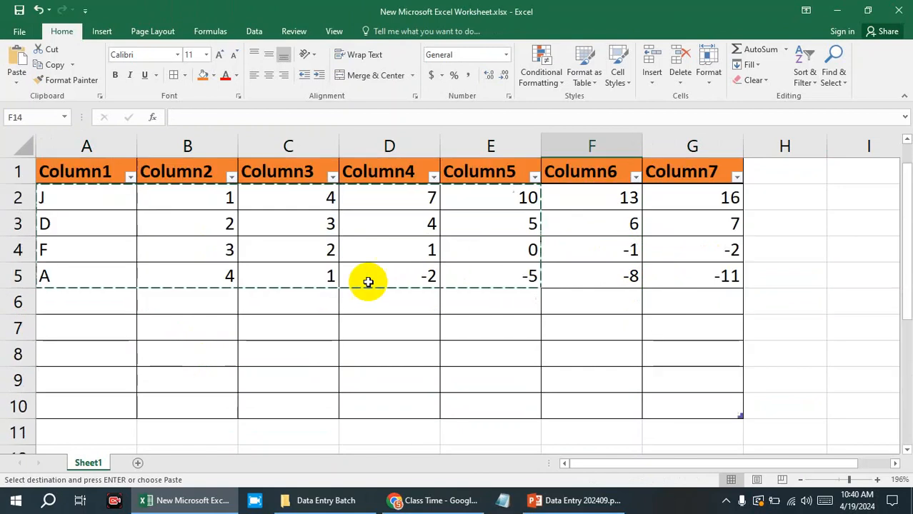
pyautogui.click(470, 332)
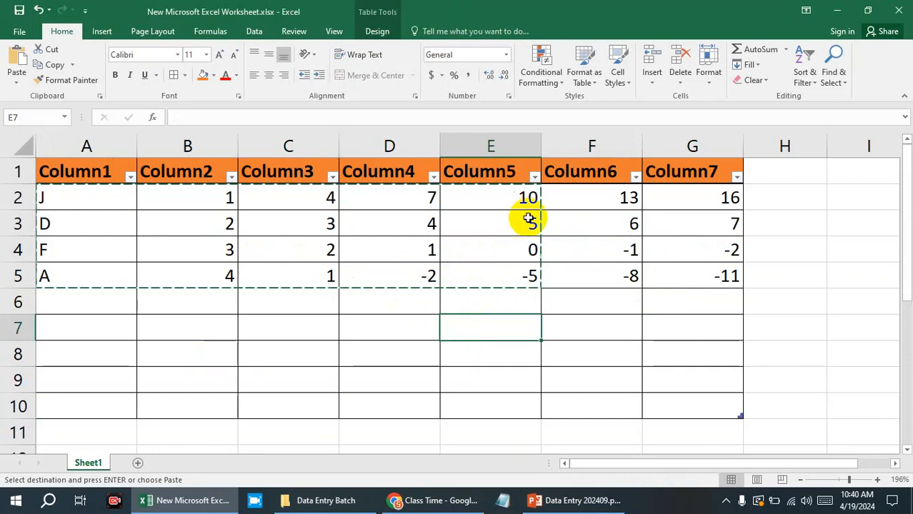
pyautogui.press('Escape')
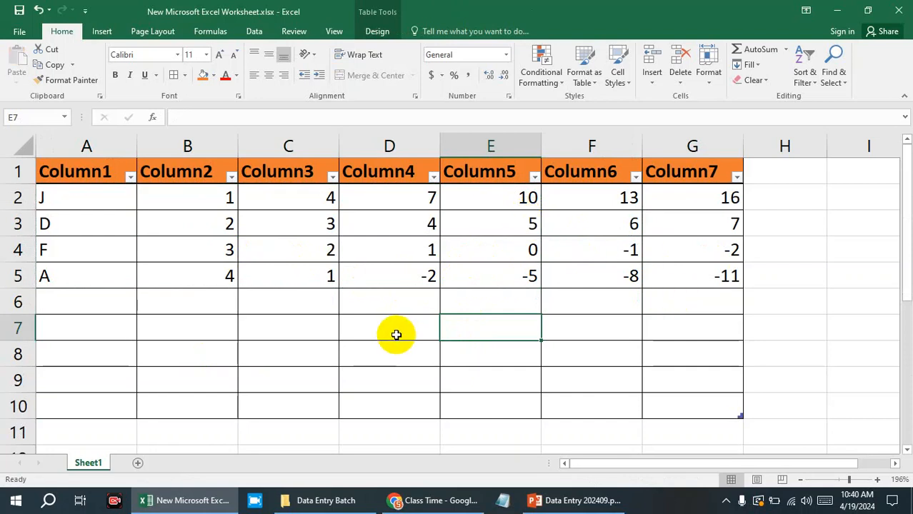
# Sort the upper table by Column1 from A to Z using its header filter.
pyautogui.click(130, 178)
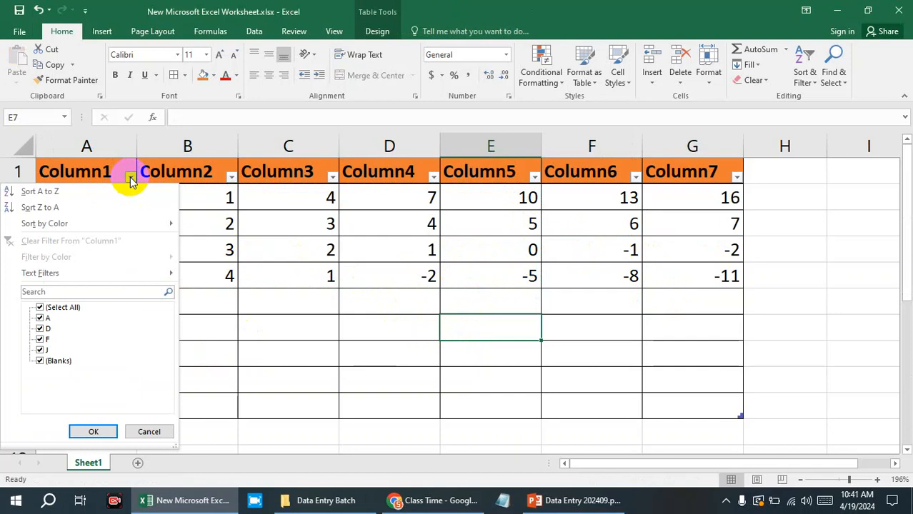
pyautogui.click(317, 369)
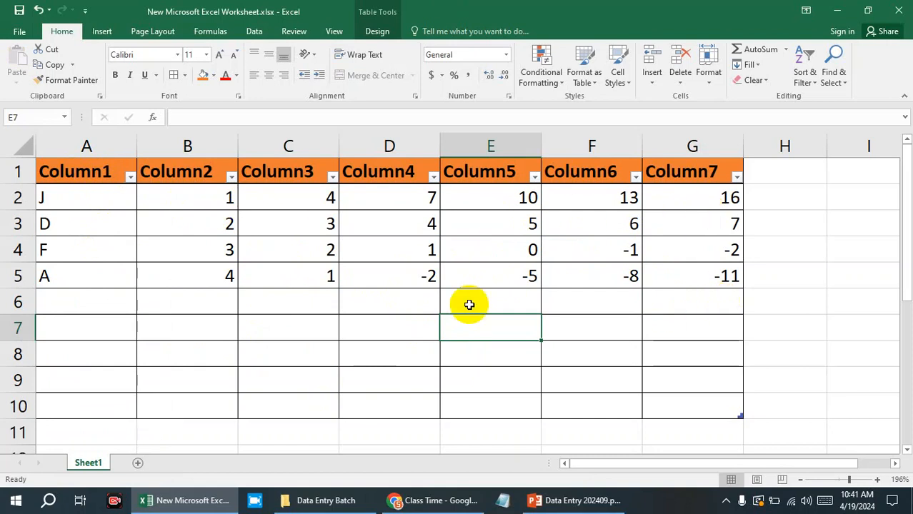
pyautogui.click(129, 179)
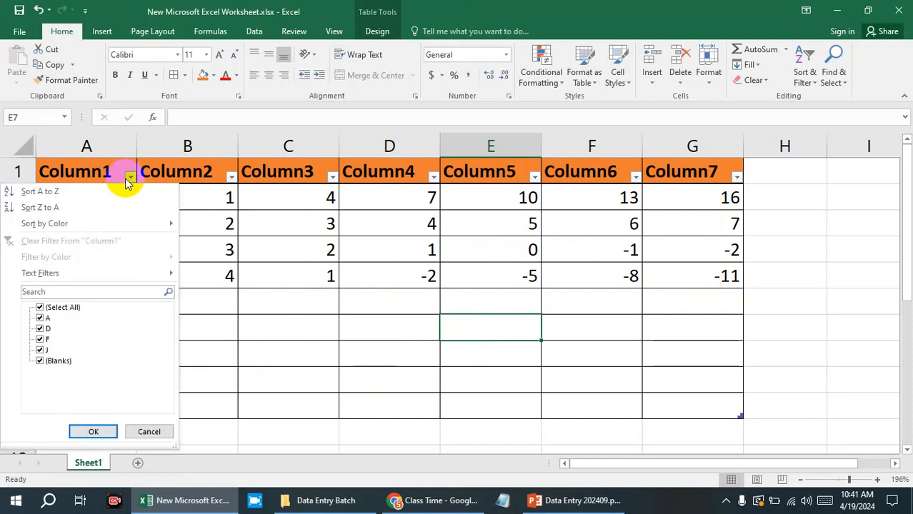
pyautogui.click(29, 192)
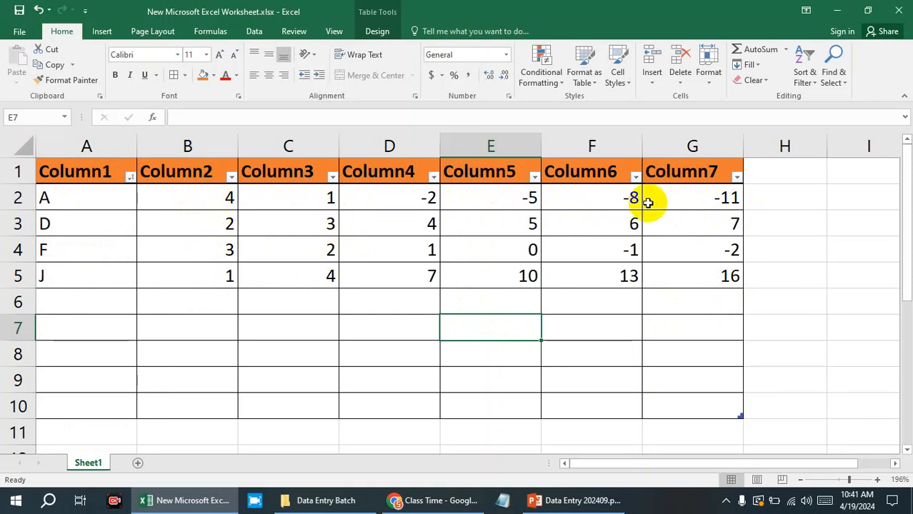
# Sort the lower table by its first column, column B, from A to Z using its header filter.
pyautogui.scroll(-4, 489, 300)
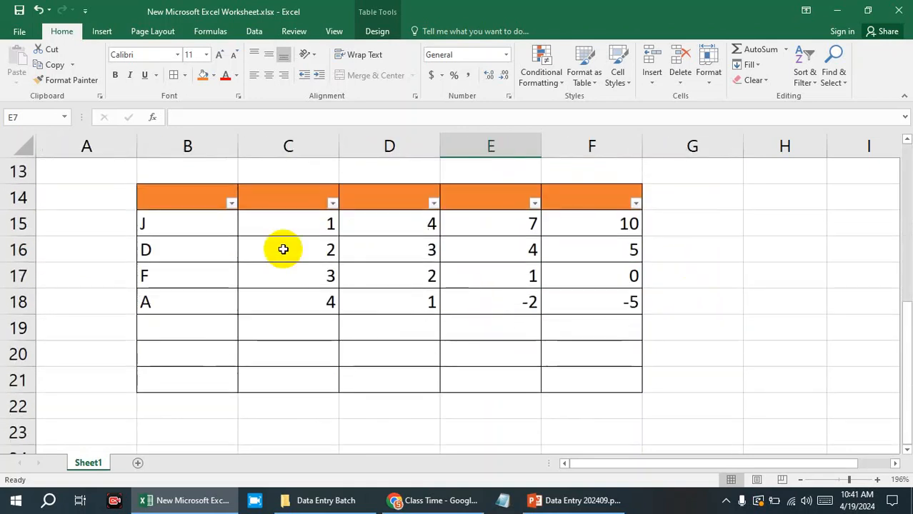
pyautogui.click(232, 203)
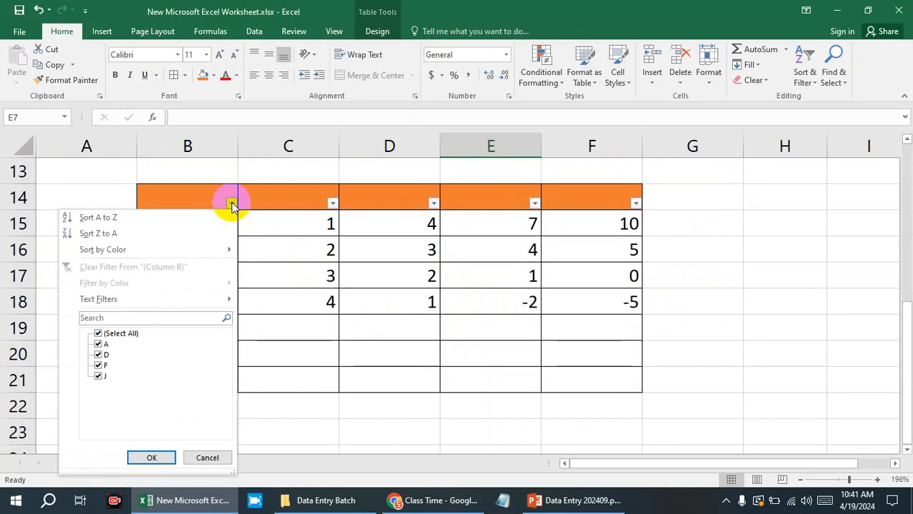
pyautogui.click(143, 222)
pyautogui.scroll(1, 142, 223)
pyautogui.scroll(-2, 444, 371)
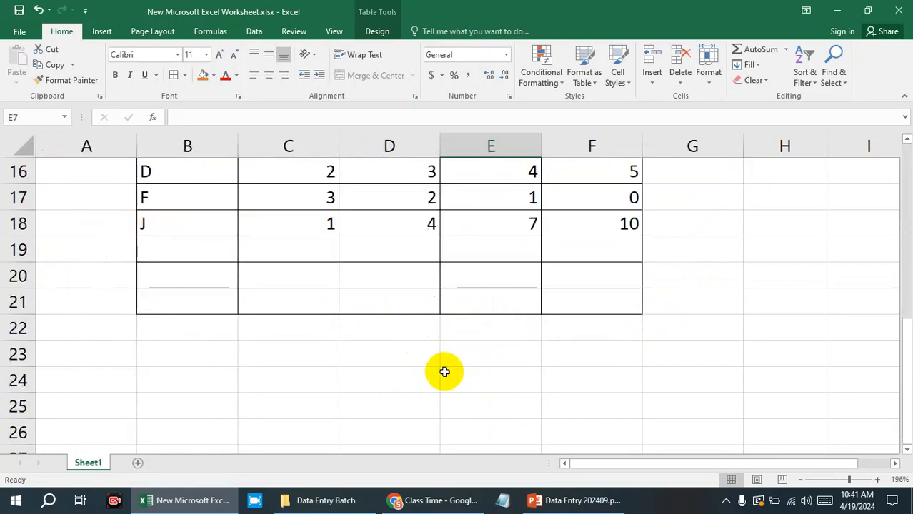
pyautogui.scroll(2, 418, 370)
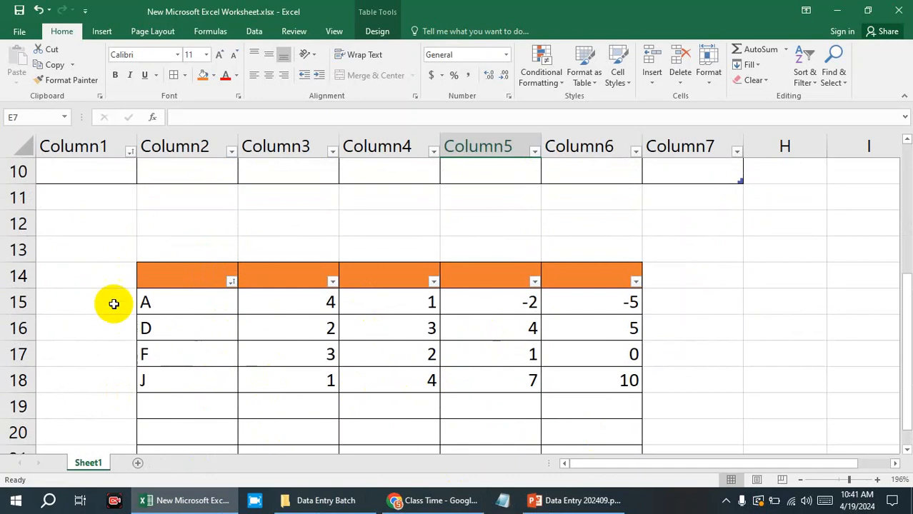
pyautogui.click(232, 283)
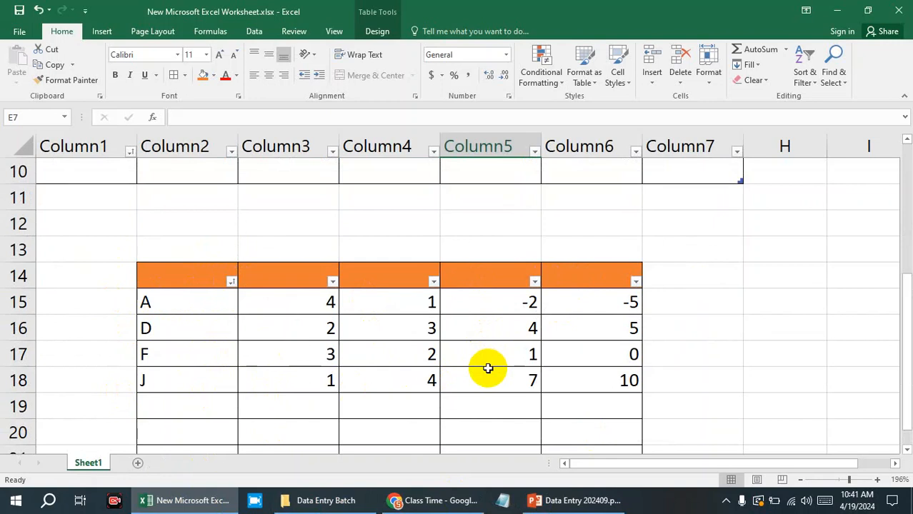
# Undo the A to Z sort of the lower table.
pyautogui.hotkey('ctrl', 'z')
pyautogui.scroll(2, 488, 361)
pyautogui.scroll(-5, 487, 361)
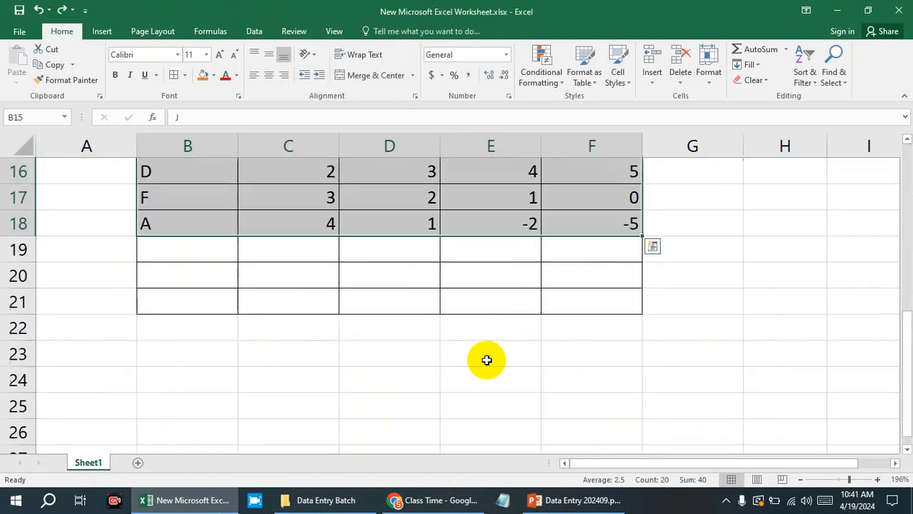
pyautogui.moveTo(487, 361); pyautogui.dragTo(632, 353)
pyautogui.scroll(2, 385, 330)
# Try sorting only the range B15:D18 of the lower table from A to Z, and undo that sort.
pyautogui.click(184, 299)
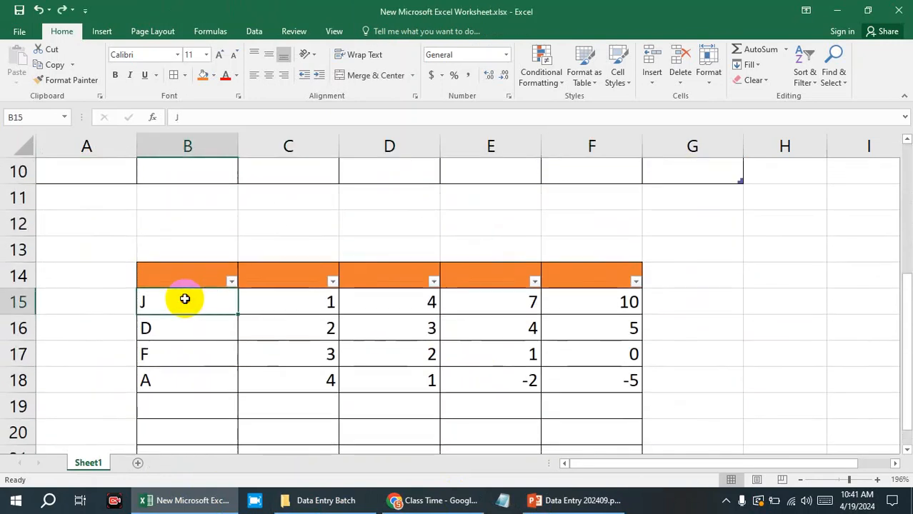
pyautogui.moveTo(185, 299); pyautogui.dragTo(299, 385)
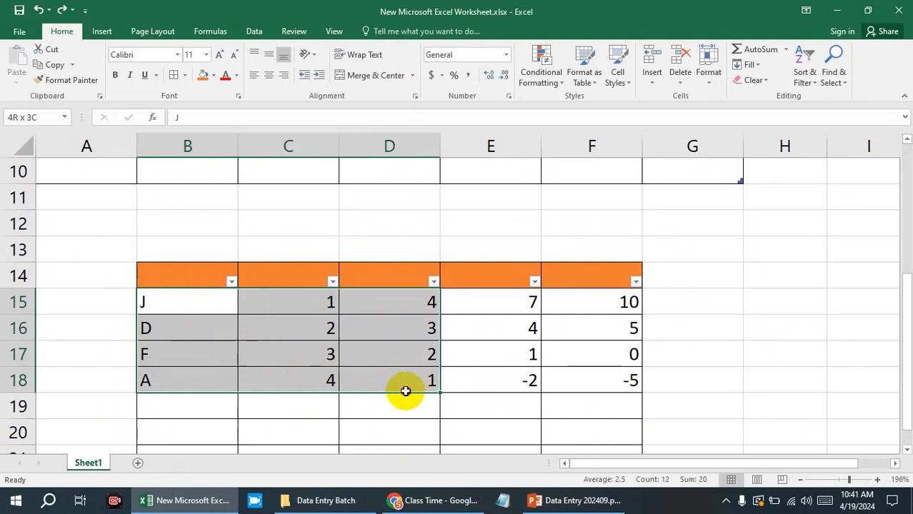
pyautogui.moveTo(405, 391); pyautogui.dragTo(333, 377)
pyautogui.rightClick(400, 347)
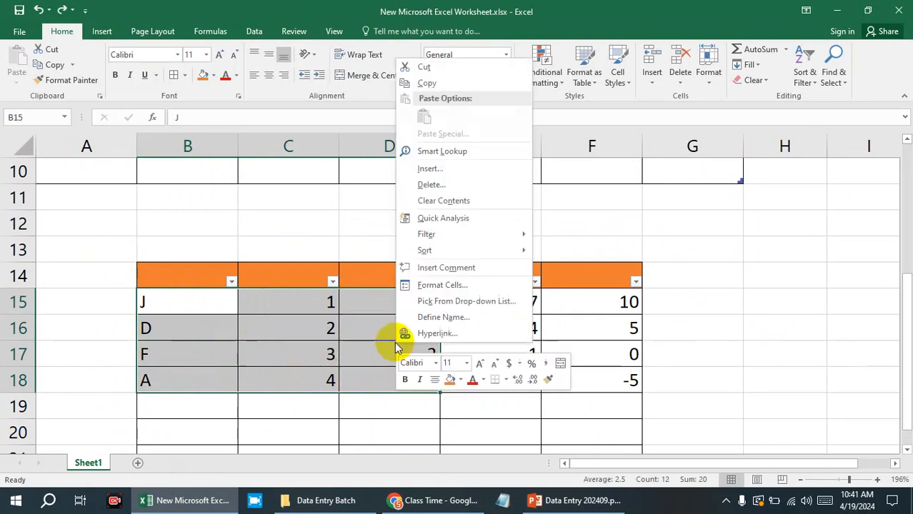
pyautogui.click(806, 68)
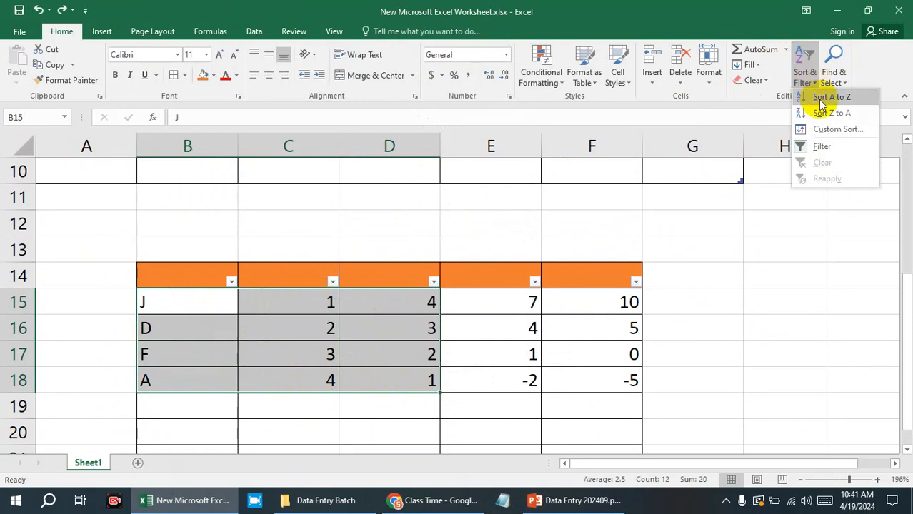
pyautogui.click(822, 99)
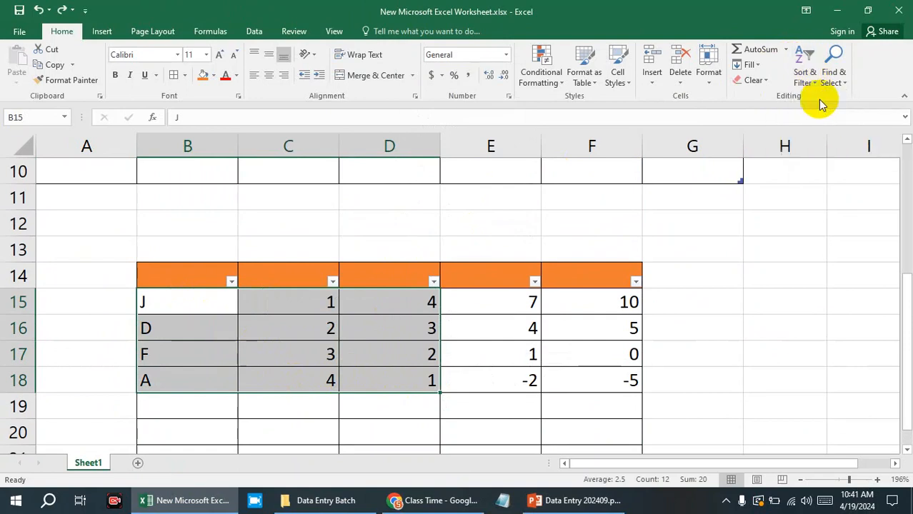
pyautogui.click(175, 309)
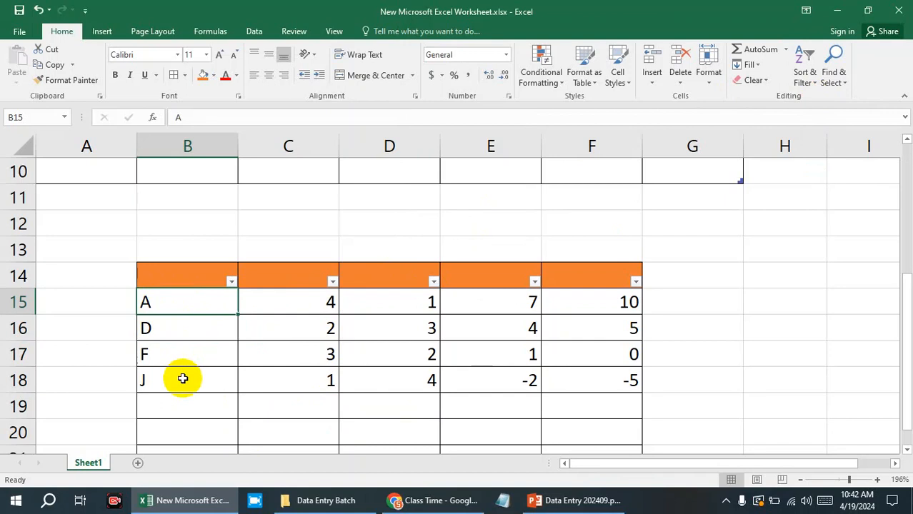
pyautogui.hotkey('ctrl', 'z')
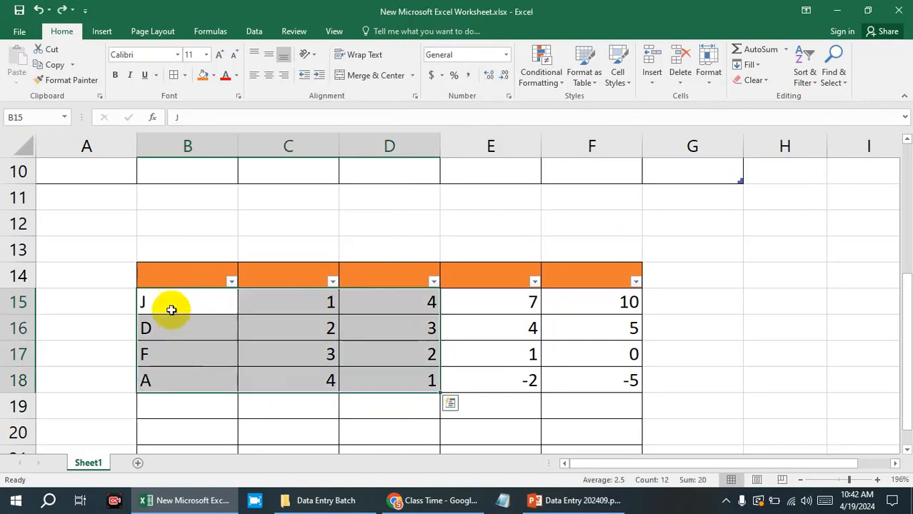
pyautogui.click(292, 312)
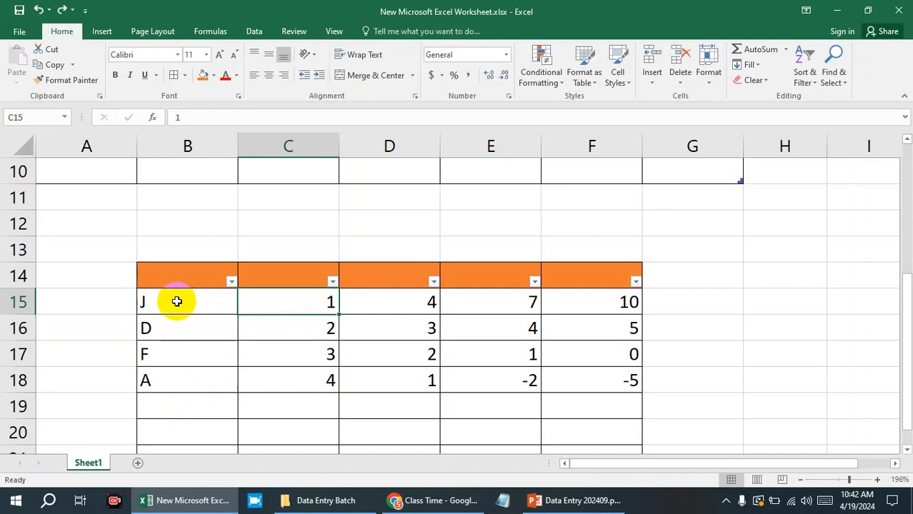
# Copy the letters in B15:B18 of the lower table and paste them over the numbers in C15:C18.
pyautogui.moveTo(177, 302); pyautogui.dragTo(181, 378)
pyautogui.hotkey('ctrl', 'c')
pyautogui.moveTo(299, 299); pyautogui.dragTo(302, 386)
pyautogui.hotkey('ctrl', 'v')
# Copy the numbers in D15:D18, paste them over the letters in B15:B18, and cancel the copy selection.
pyautogui.click(416, 311)
pyautogui.moveTo(409, 323); pyautogui.dragTo(406, 381)
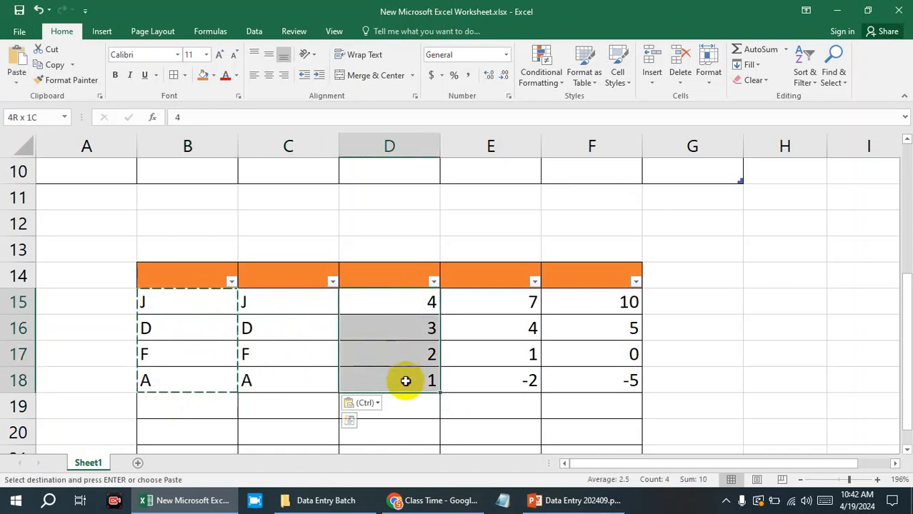
pyautogui.hotkey('ctrl', 'c')
pyautogui.moveTo(211, 354); pyautogui.dragTo(211, 370)
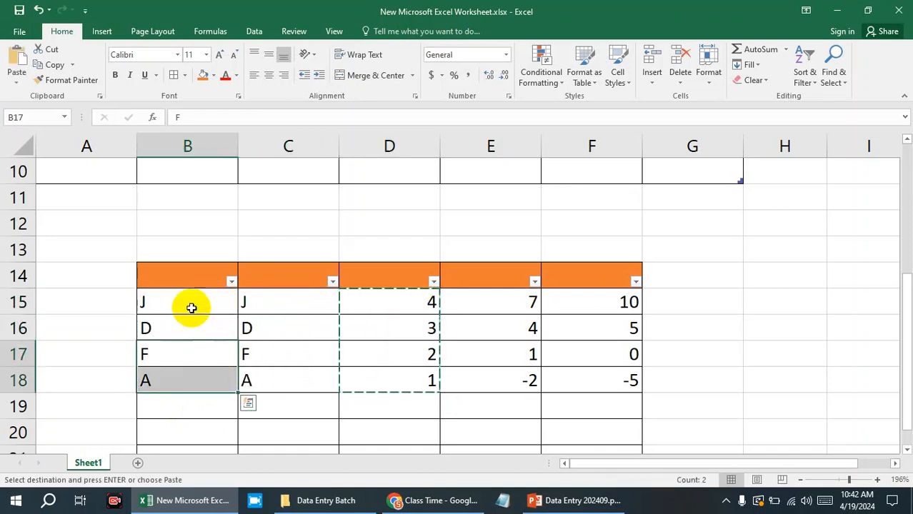
pyautogui.moveTo(189, 299); pyautogui.dragTo(189, 375)
pyautogui.hotkey('ctrl', 'v')
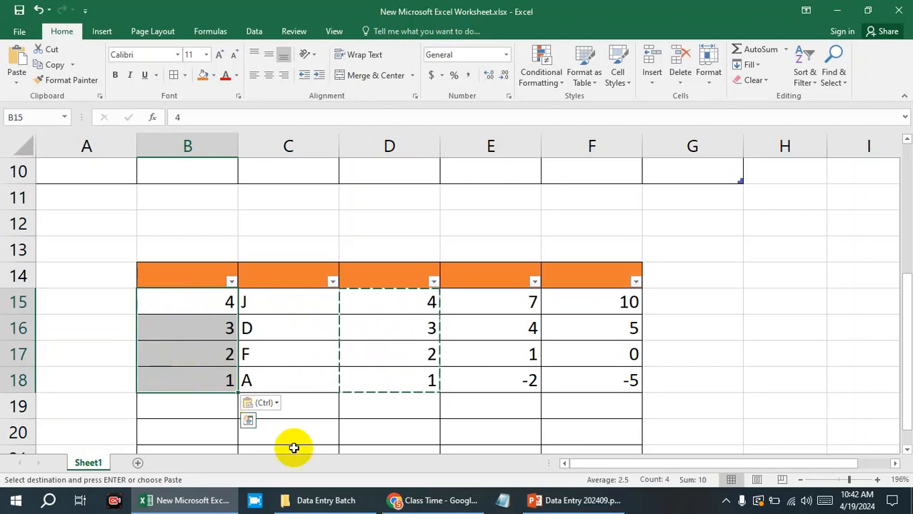
pyautogui.press('Escape')
pyautogui.click(393, 406)
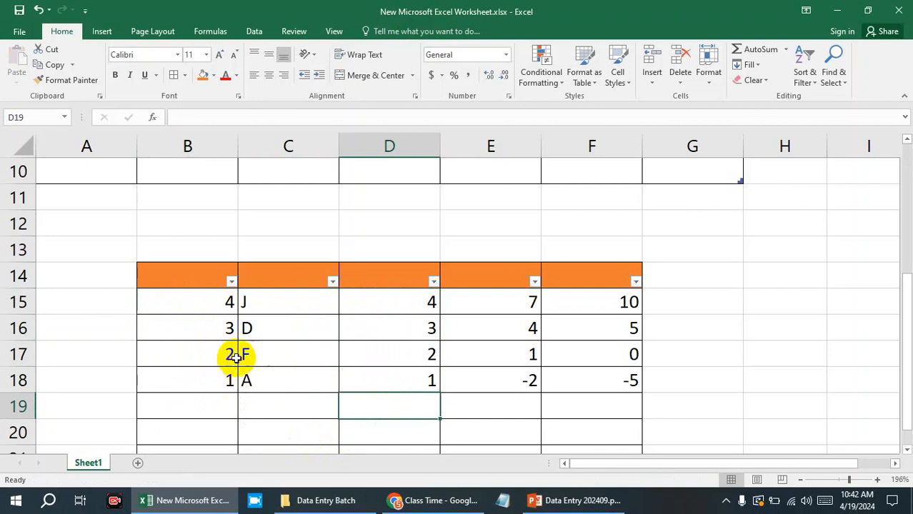
# Sort the lower table by column B from smallest to largest using its header filter.
pyautogui.click(231, 281)
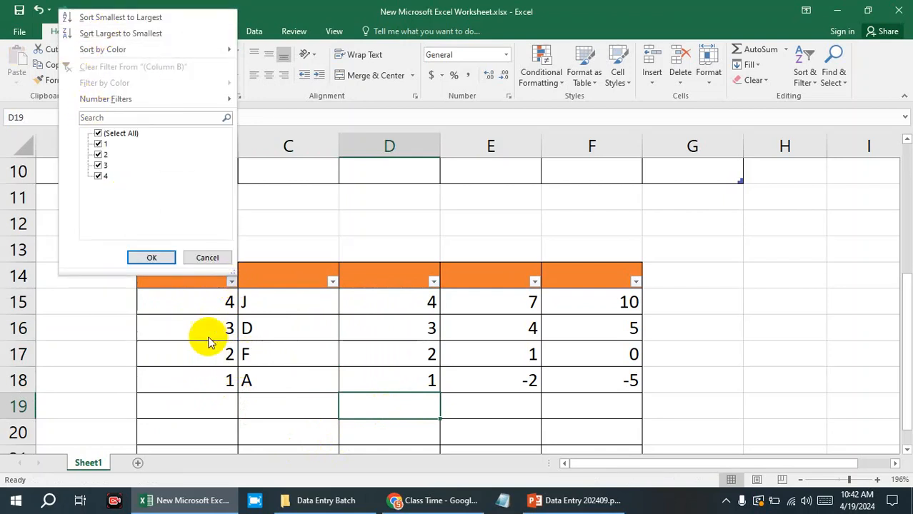
pyautogui.click(111, 20)
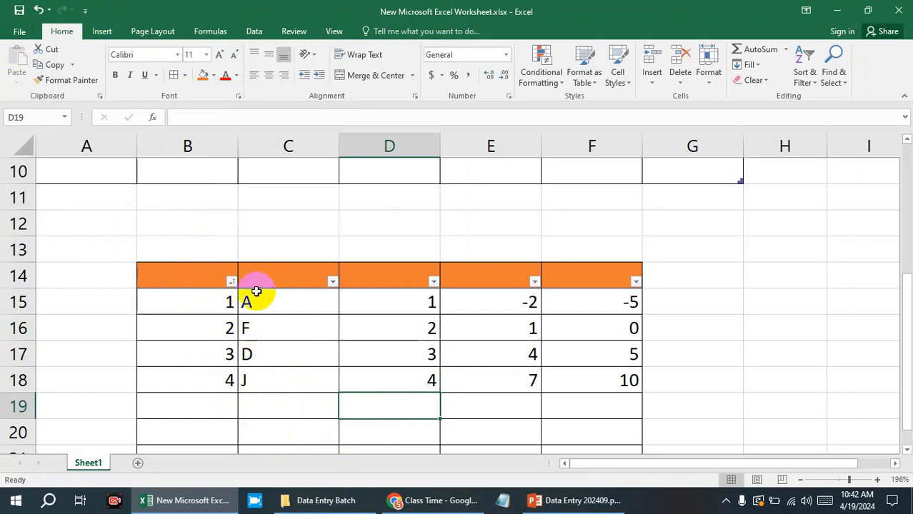
pyautogui.scroll(3, 194, 373)
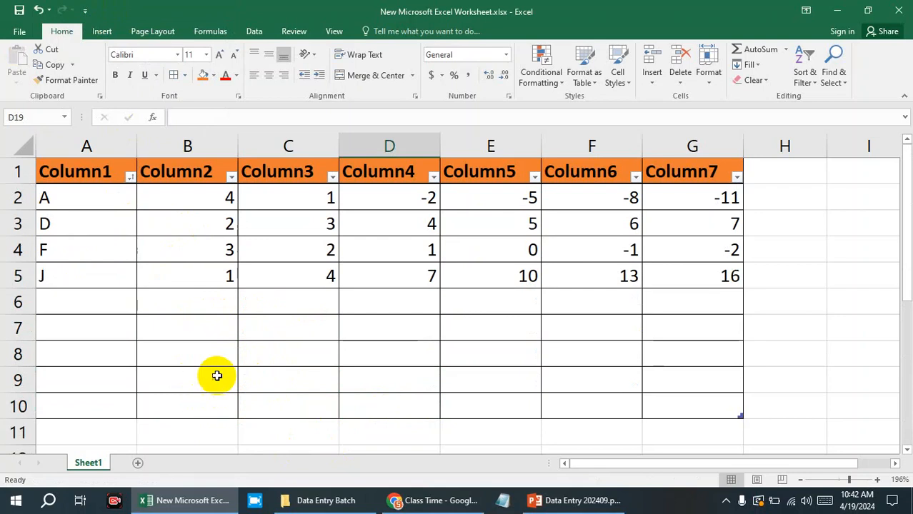
# Sort the lower table by column D from largest to smallest using its header filter.
pyautogui.scroll(-4, 355, 368)
pyautogui.click(433, 203)
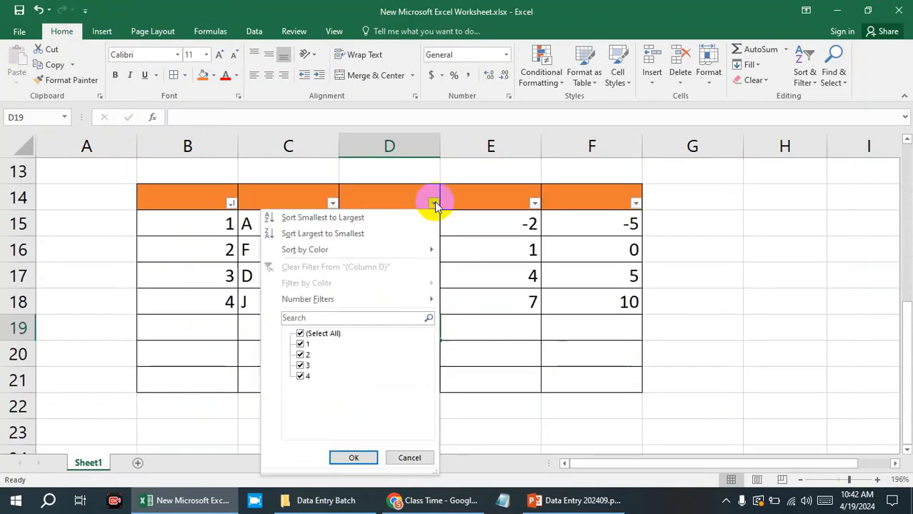
pyautogui.click(328, 234)
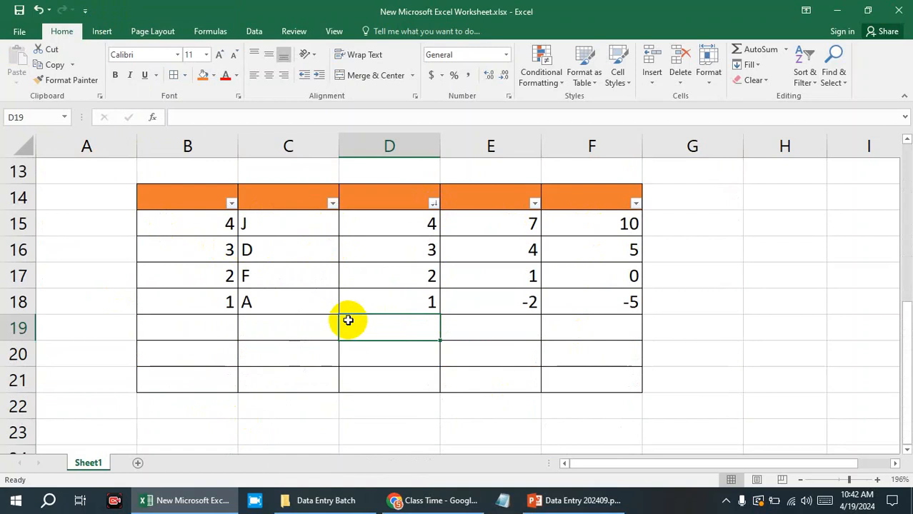
pyautogui.scroll(2, 348, 321)
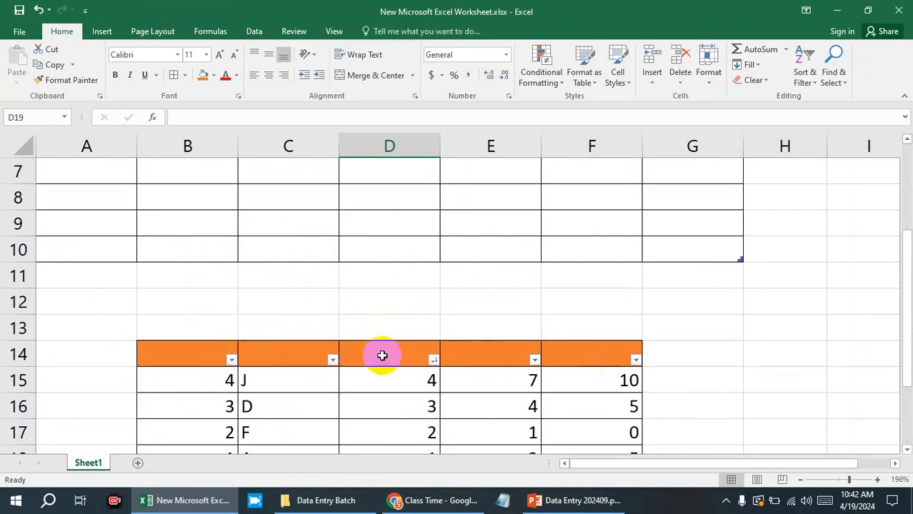
# Remove the filters from the lower table's header row B14:F14.
pyautogui.scroll(-2, 379, 356)
pyautogui.moveTo(207, 197); pyautogui.dragTo(561, 196)
pyautogui.hotkey('ctrl', 'shift', 'l')
pyautogui.click(656, 230)
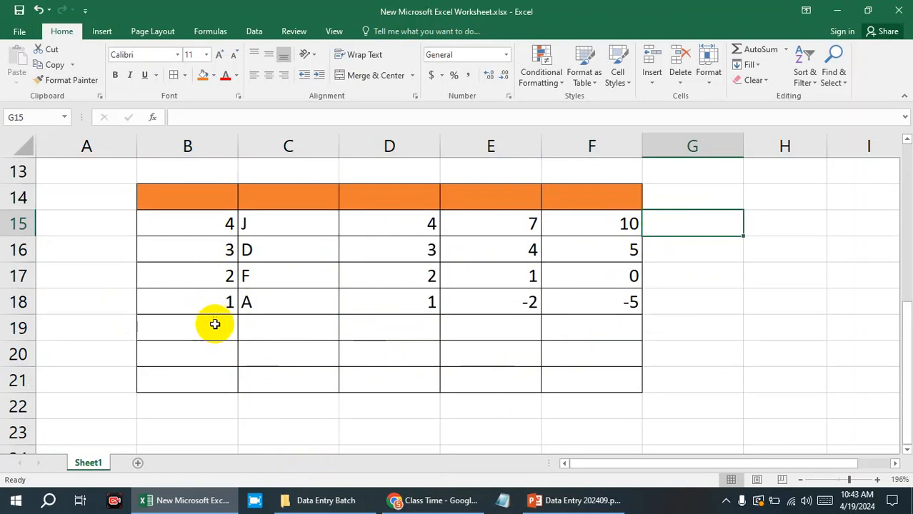
pyautogui.moveTo(232, 188); pyautogui.dragTo(545, 185)
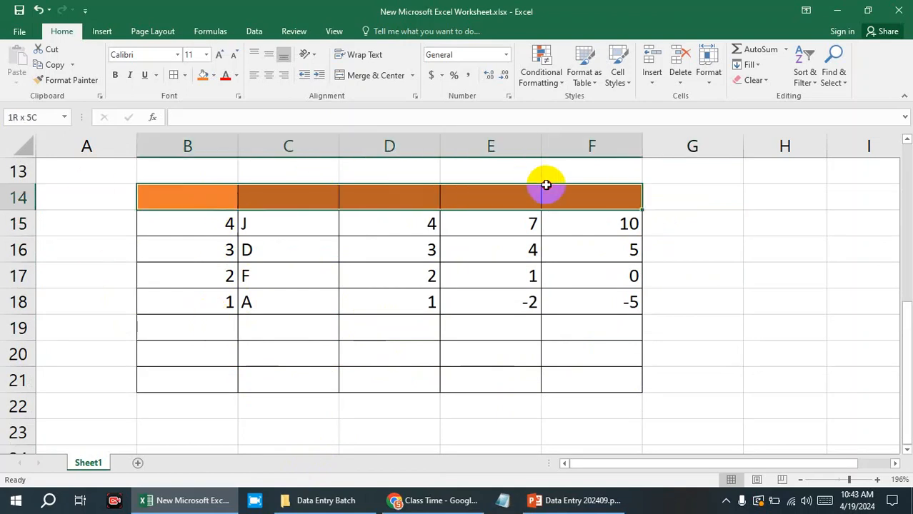
pyautogui.scroll(4, 545, 188)
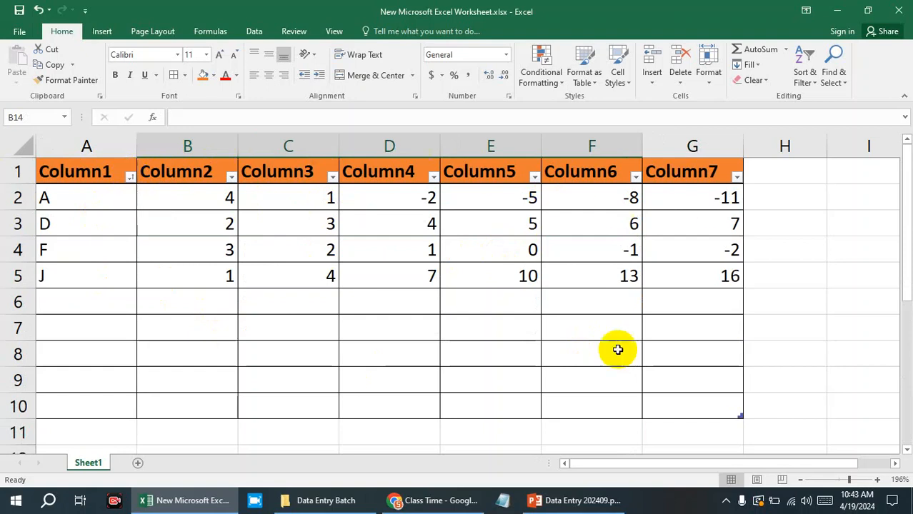
# Inspect the upper table's Column2 filter options without applying any, and select the number data in B2:G5.
pyautogui.moveTo(591, 463); pyautogui.dragTo(738, 466)
pyautogui.click(779, 308)
pyautogui.click(811, 271)
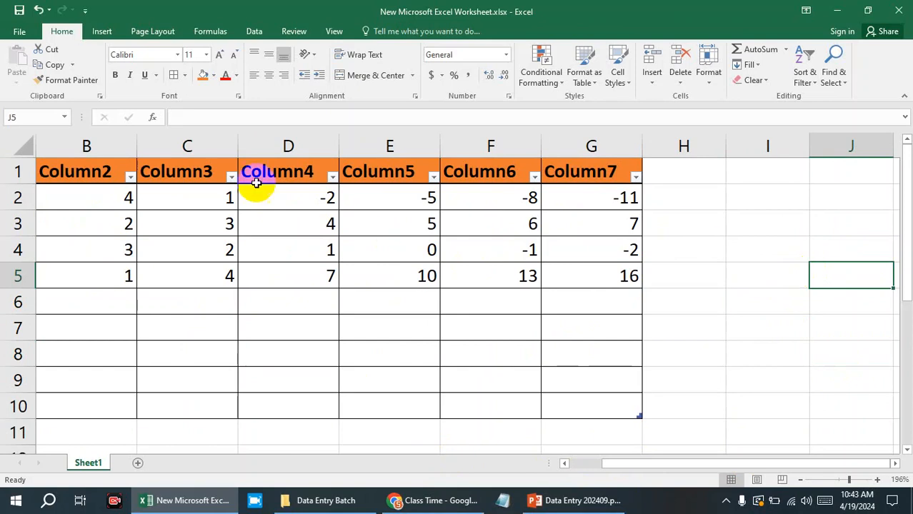
pyautogui.click(130, 177)
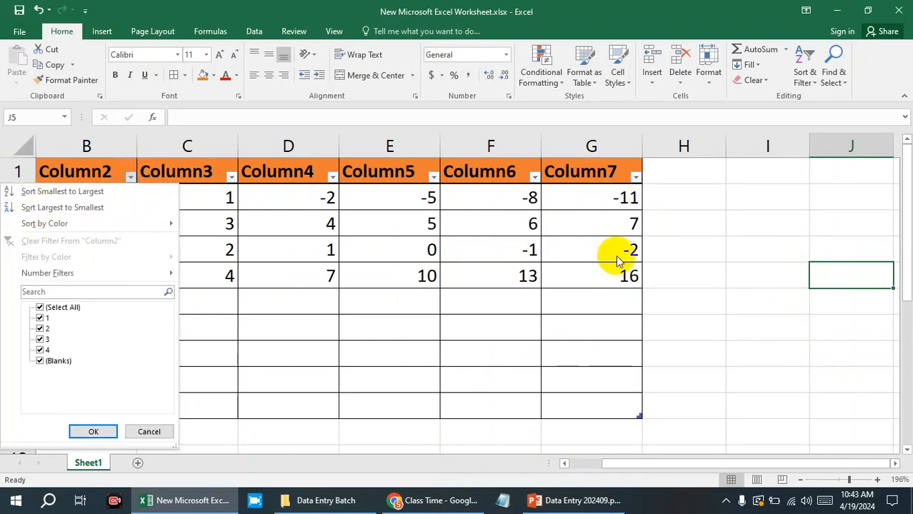
pyautogui.click(771, 389)
pyautogui.click(580, 272)
pyautogui.moveTo(580, 272); pyautogui.dragTo(108, 196)
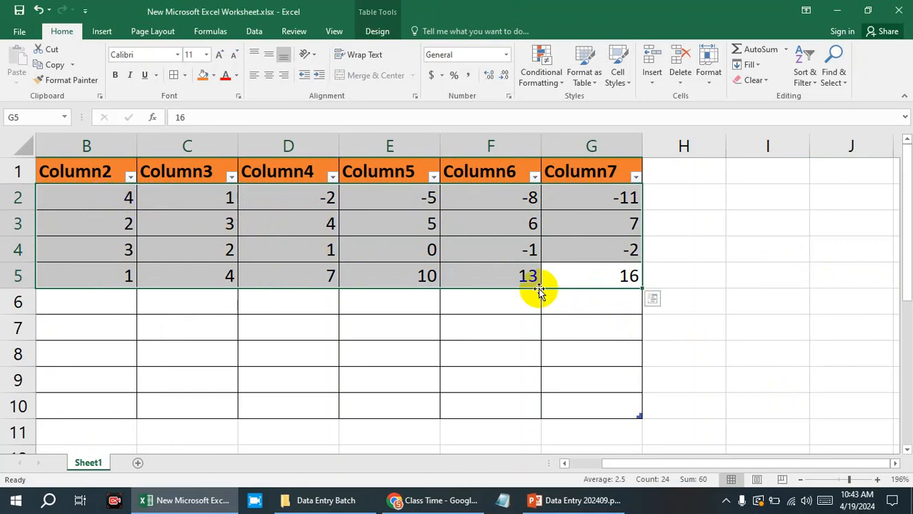
# Sort the upper table by Column6 from smallest to largest using its header filter.
pyautogui.click(846, 280)
pyautogui.click(535, 177)
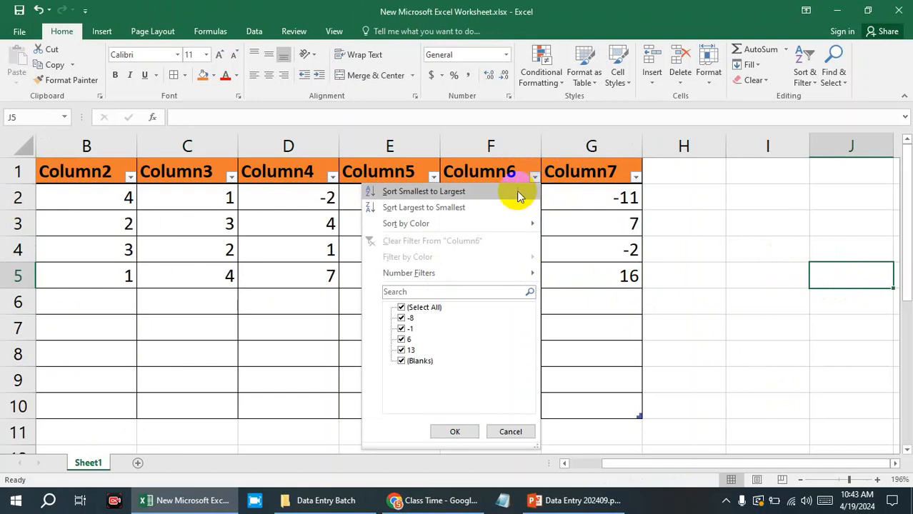
pyautogui.click(477, 193)
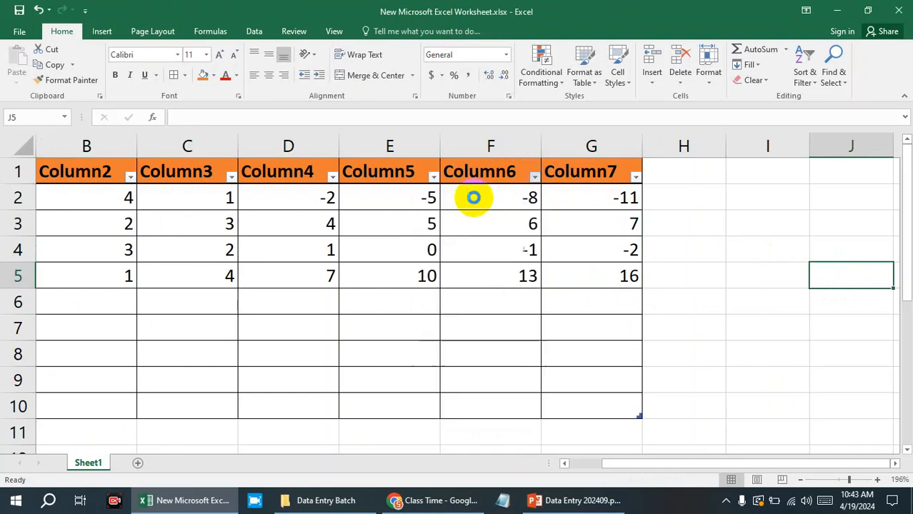
# Sort the upper table by Column6 from largest to smallest using its header filter.
pyautogui.click(535, 177)
pyautogui.click(421, 207)
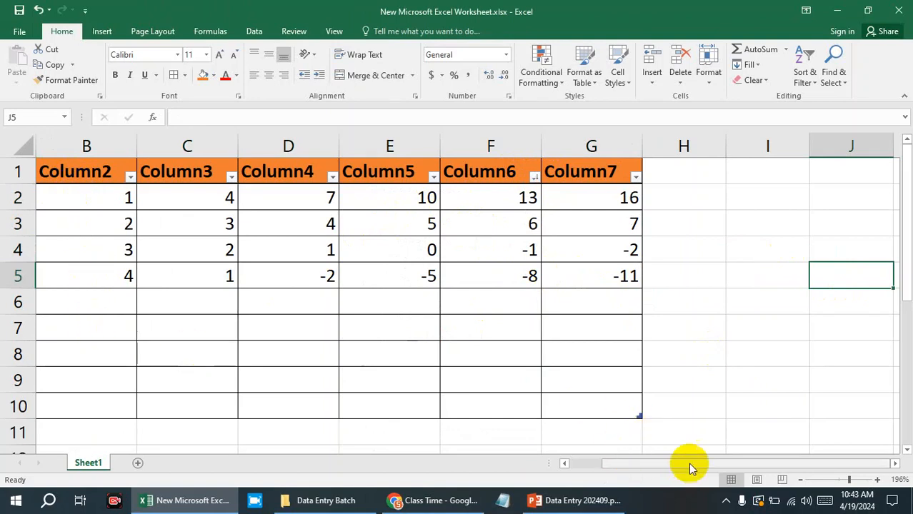
pyautogui.moveTo(680, 466); pyautogui.dragTo(432, 463)
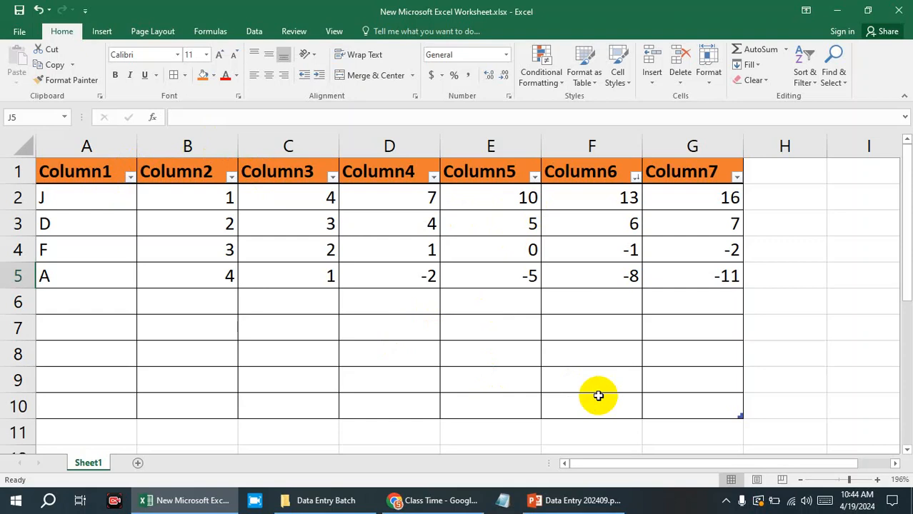
# Review the upper table's row order by selecting the data in Column1, Column2 and Column4, ending on header cell A1.
pyautogui.moveTo(68, 190); pyautogui.dragTo(72, 289)
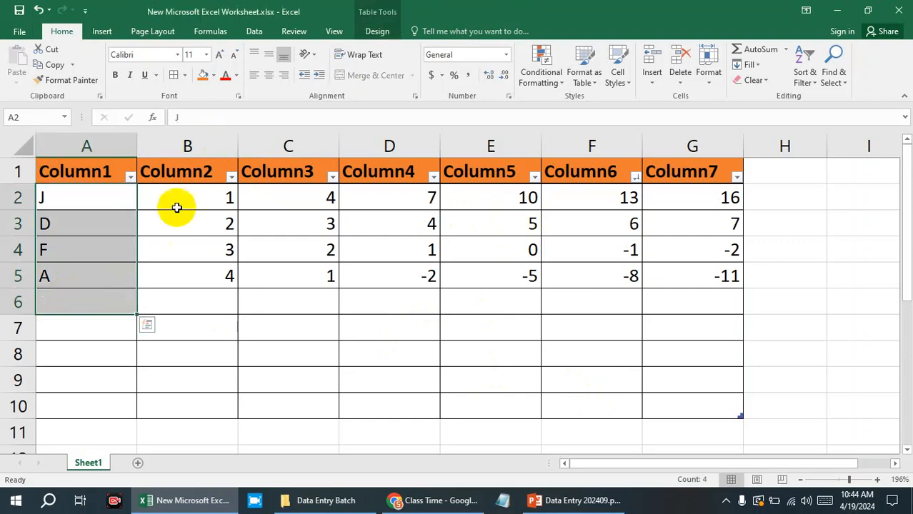
pyautogui.moveTo(177, 207); pyautogui.dragTo(183, 283)
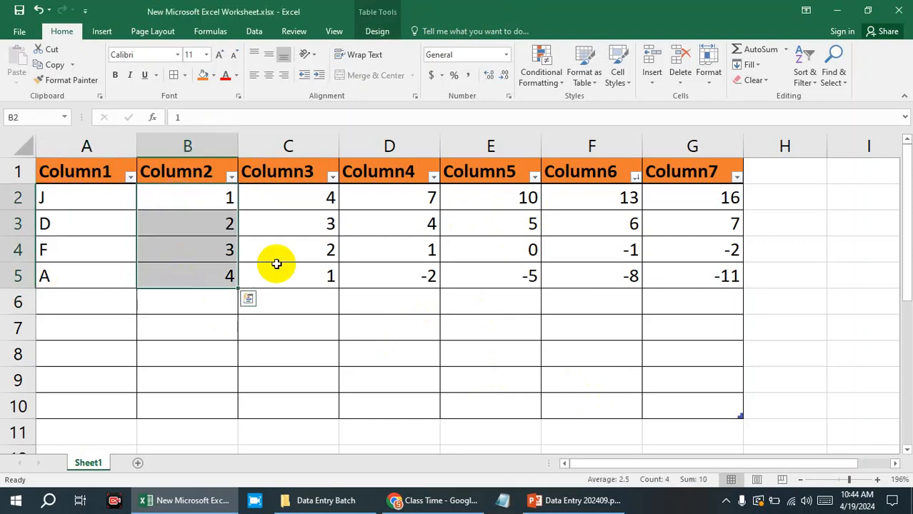
pyautogui.moveTo(402, 197); pyautogui.dragTo(402, 279)
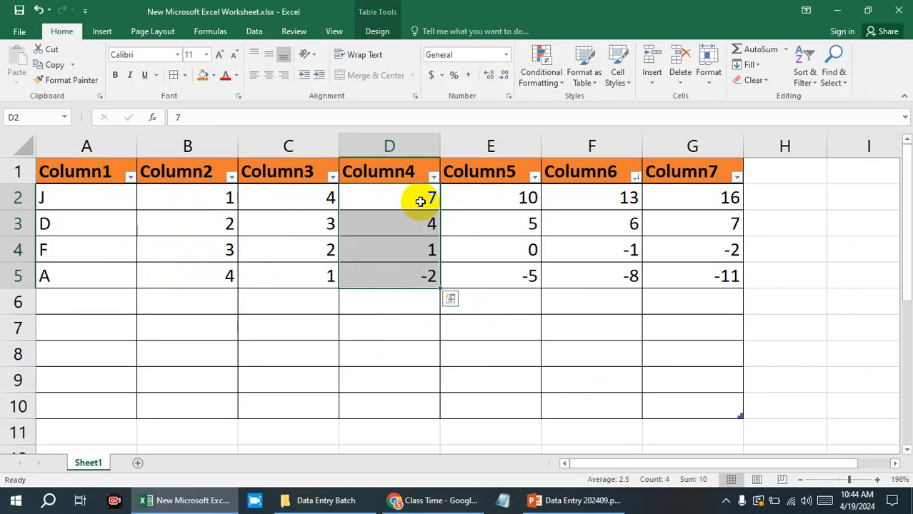
pyautogui.moveTo(418, 197); pyautogui.dragTo(389, 276)
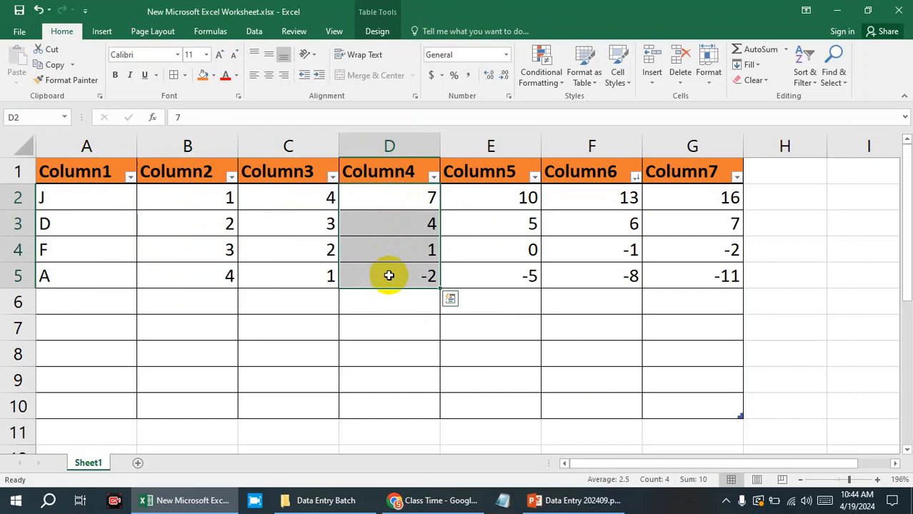
pyautogui.click(94, 171)
# Switch to the PowerPoint course outline, highlight the Merge and Cell Style topics in the Home list, and return to the Excel worksheet.
pyautogui.click(540, 502)
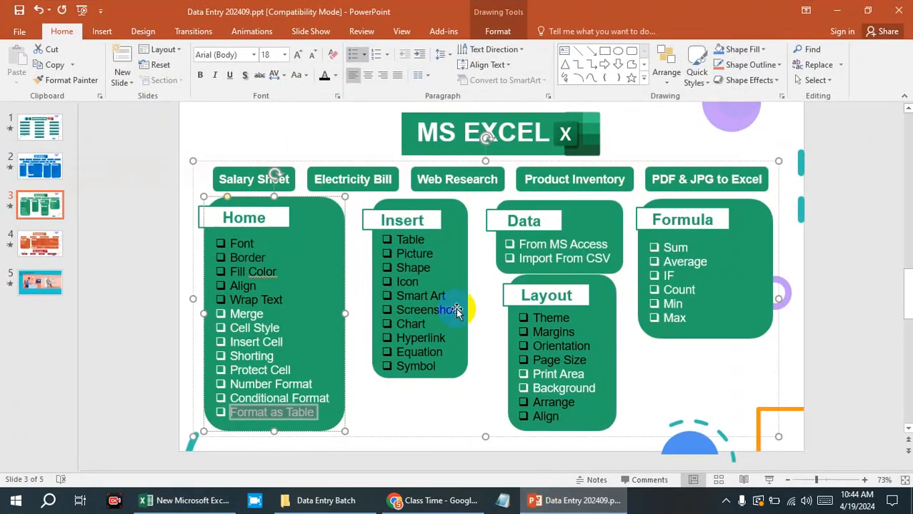
pyautogui.doubleClick(269, 316)
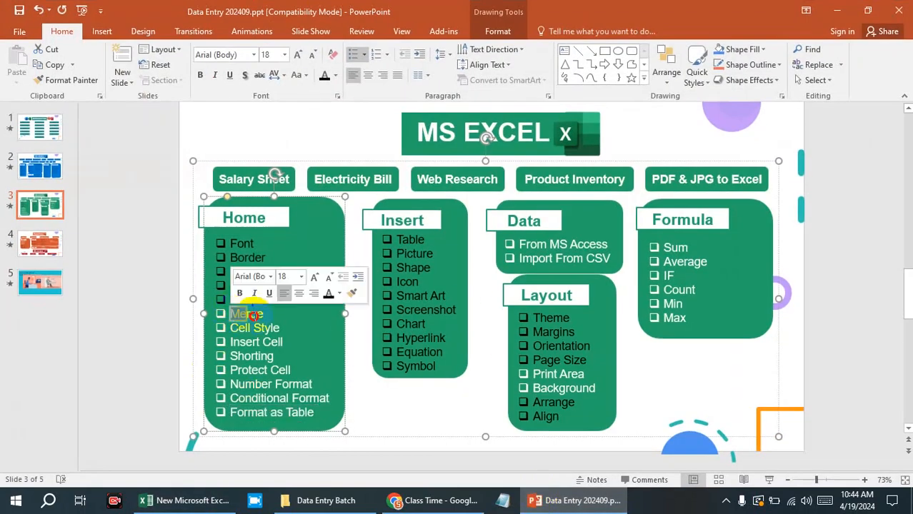
pyautogui.moveTo(269, 316); pyautogui.dragTo(275, 323)
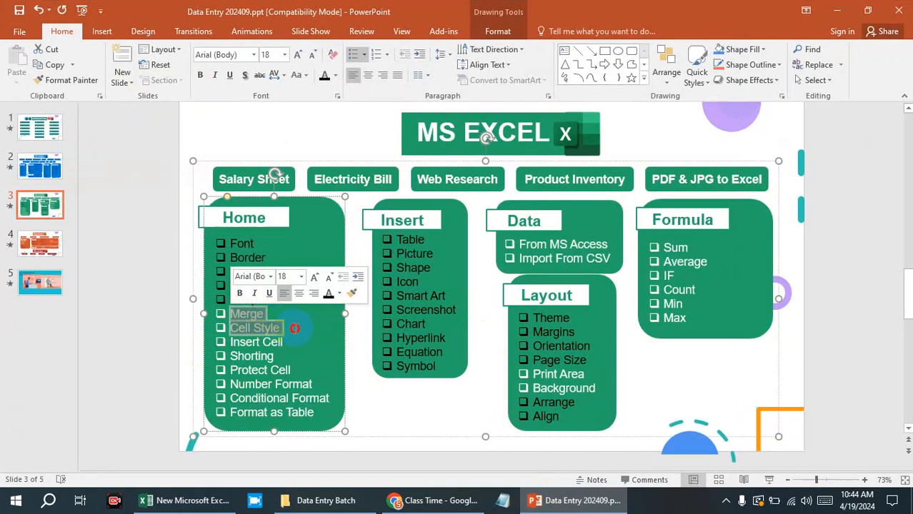
pyautogui.click(579, 501)
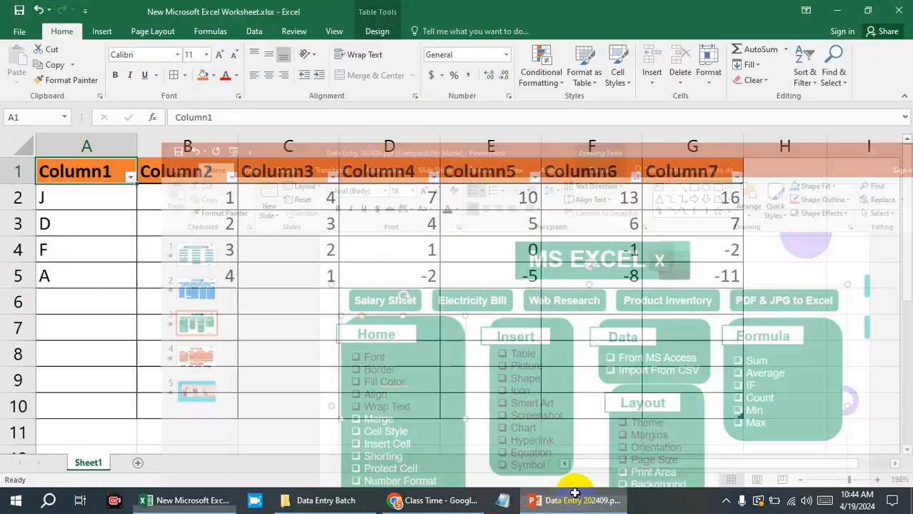
# Fill the lower table's last row, B21:F21, with the standard green color.
pyautogui.scroll(-3, 509, 289)
pyautogui.scroll(2, 387, 311)
pyautogui.click(175, 366)
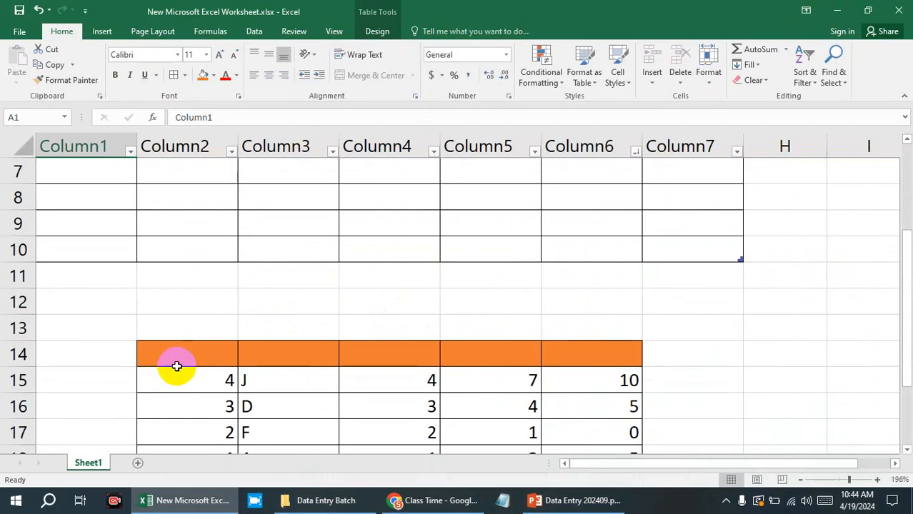
pyautogui.scroll(-3, 608, 350)
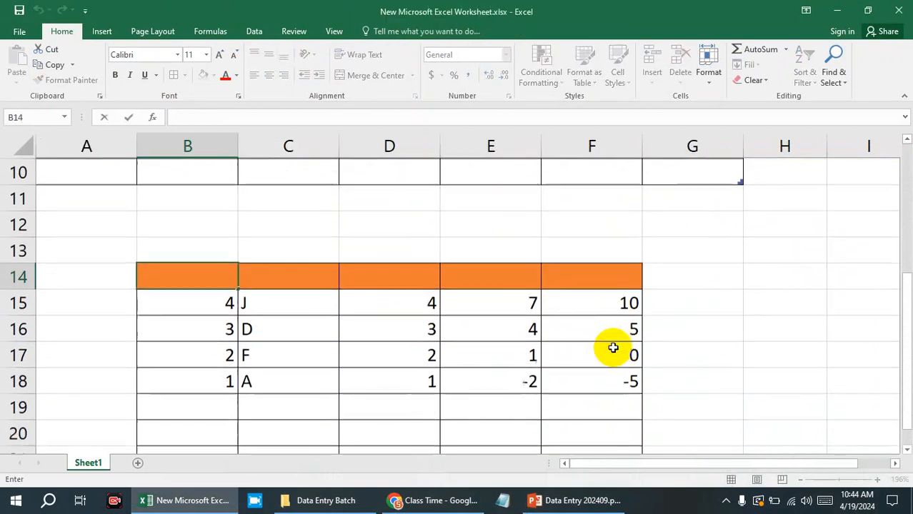
pyautogui.moveTo(215, 303); pyautogui.dragTo(590, 307)
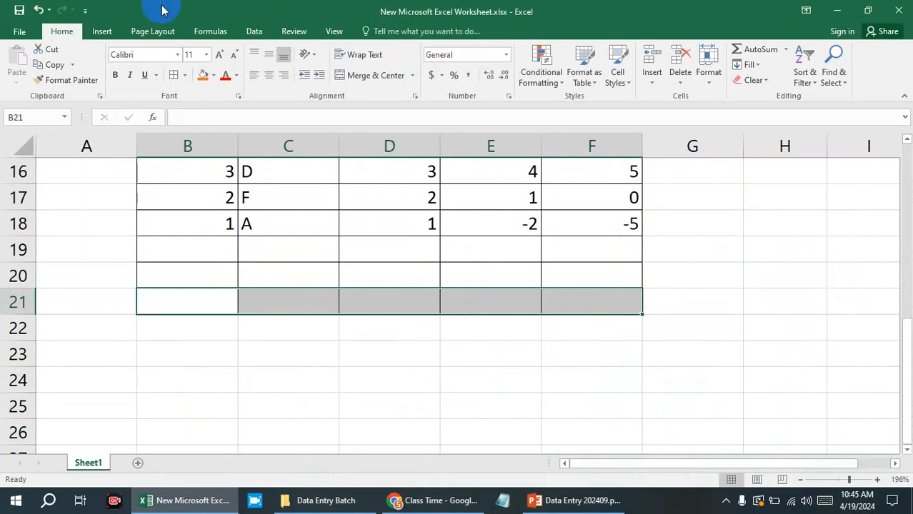
pyautogui.click(213, 75)
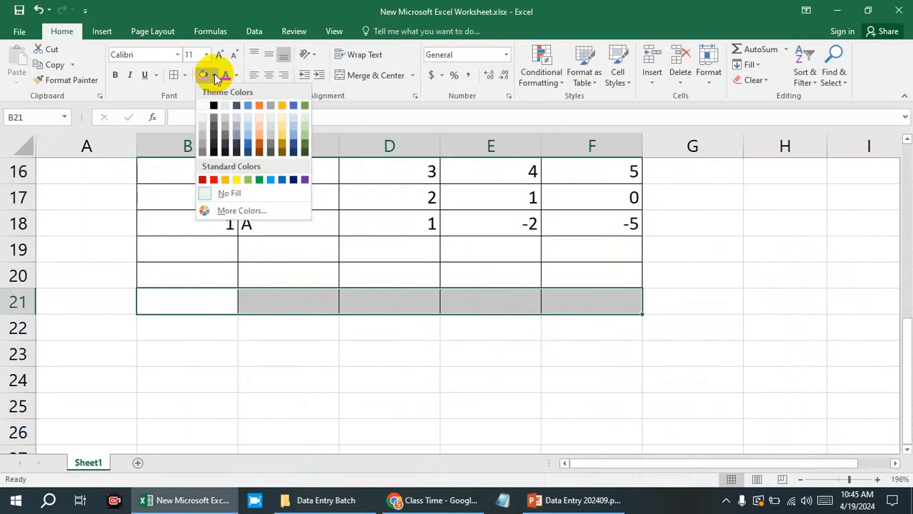
pyautogui.click(259, 183)
pyautogui.click(667, 273)
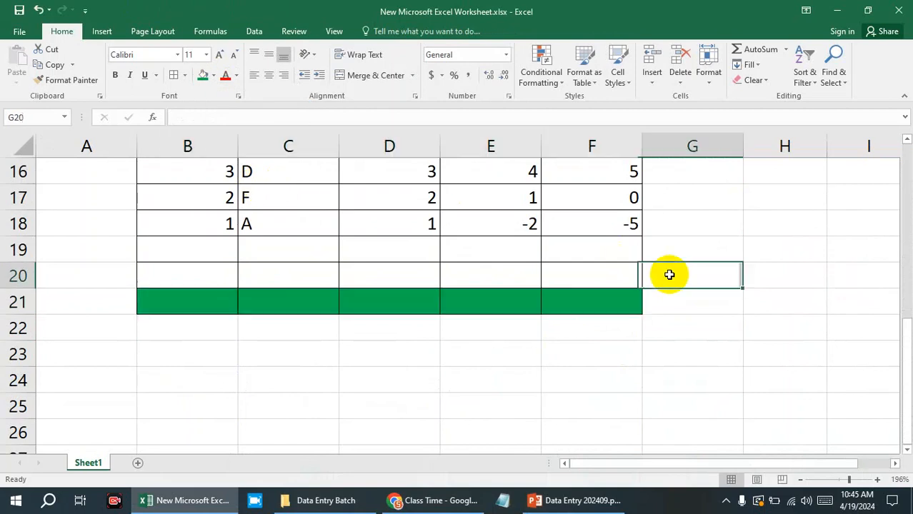
# Open the Cell Styles gallery for the green cell F21.
pyautogui.click(576, 308)
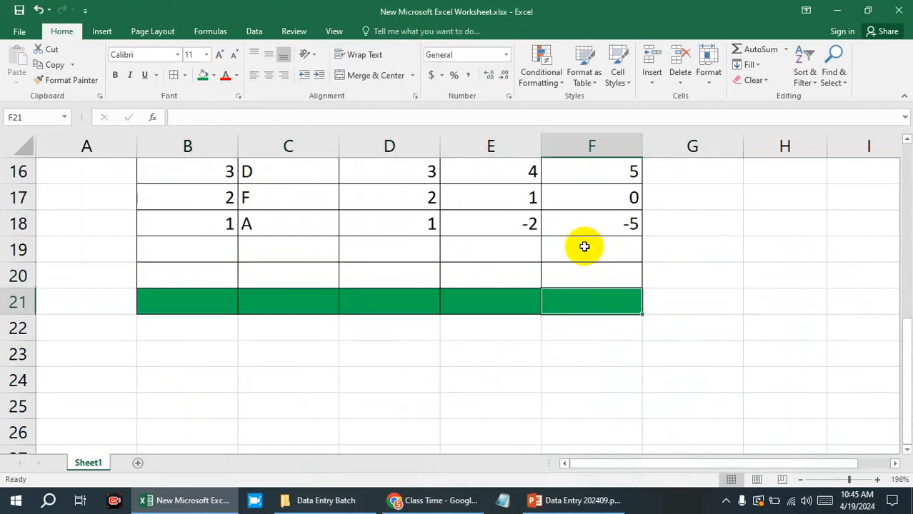
pyautogui.click(632, 89)
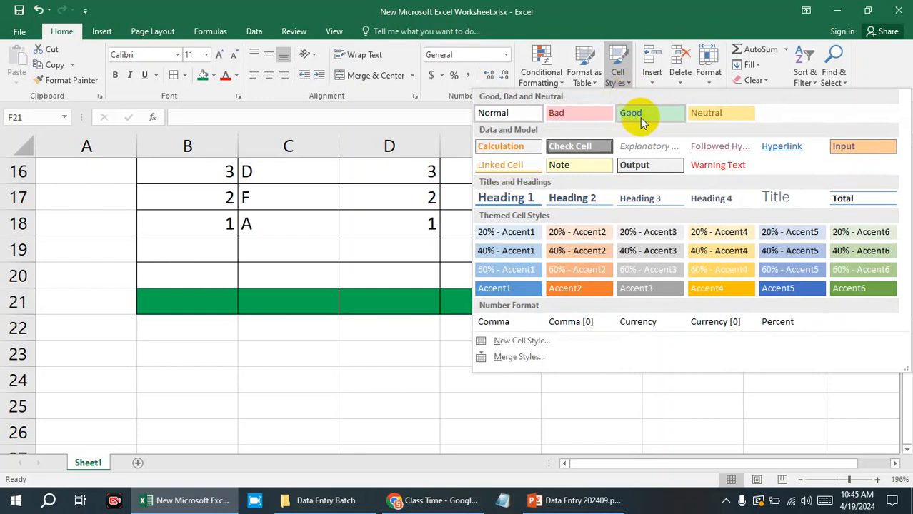
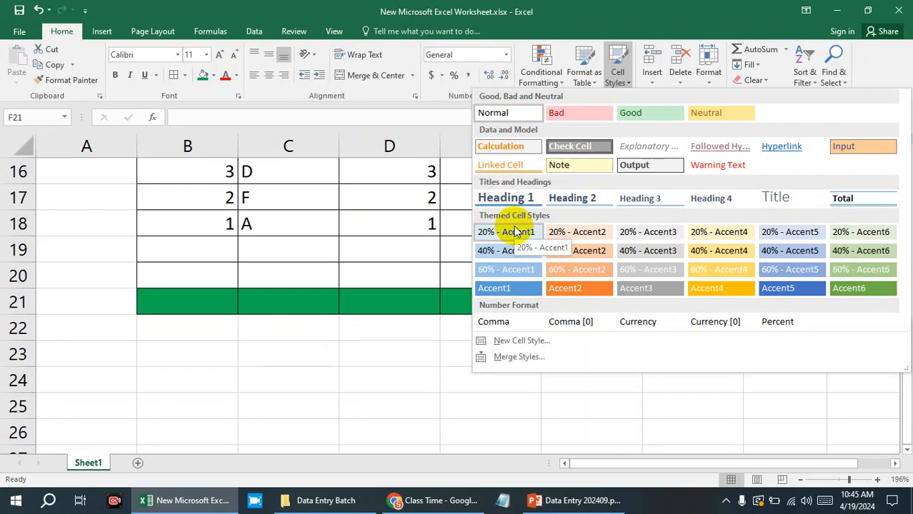
# Close the Cell Styles gallery, check the Home topics in the PowerPoint course outline, and return to the Excel worksheet.
pyautogui.click(363, 326)
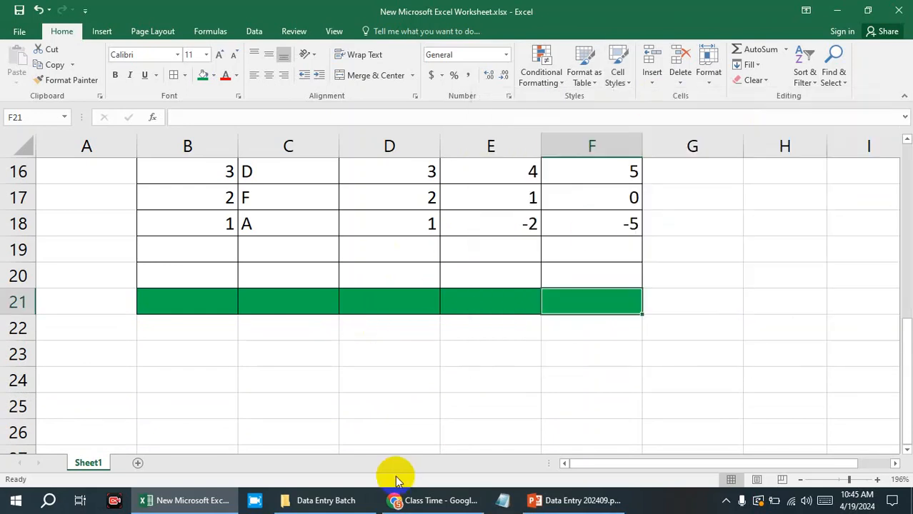
pyautogui.click(609, 505)
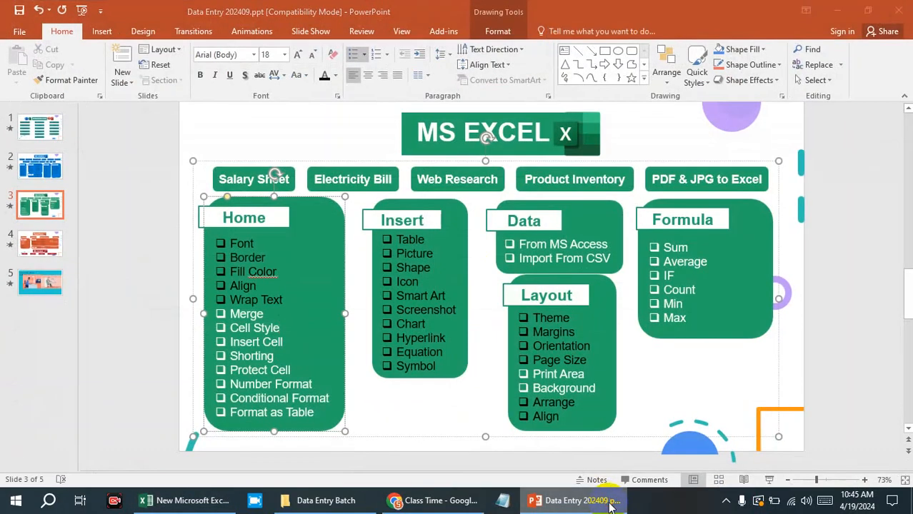
pyautogui.click(609, 506)
# Insert a new column before Column4 in the upper table with Insert Cells, and undo the insertion.
pyautogui.scroll(5, 585, 327)
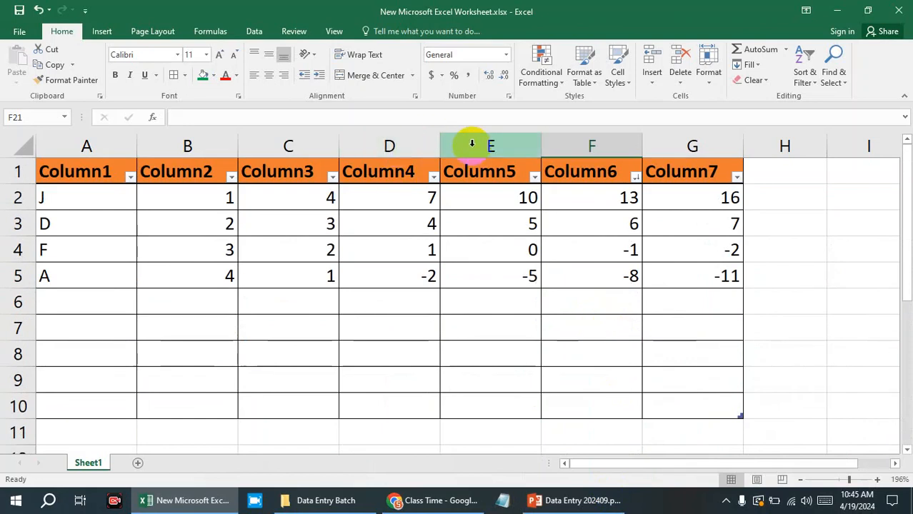
pyautogui.click(399, 140)
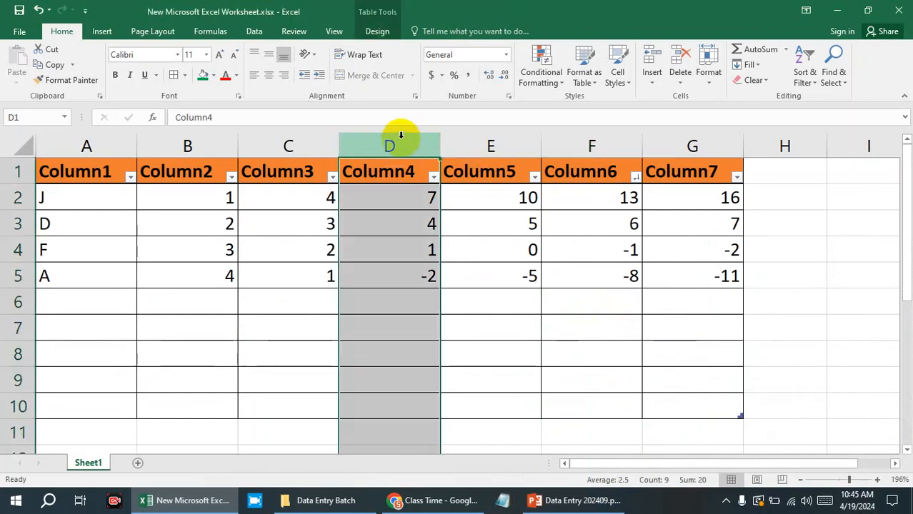
pyautogui.click(376, 36)
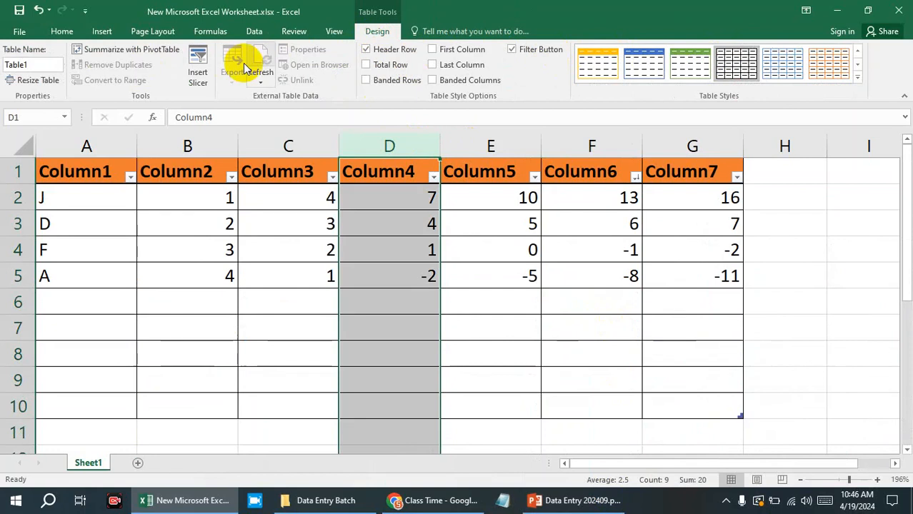
pyautogui.click(49, 33)
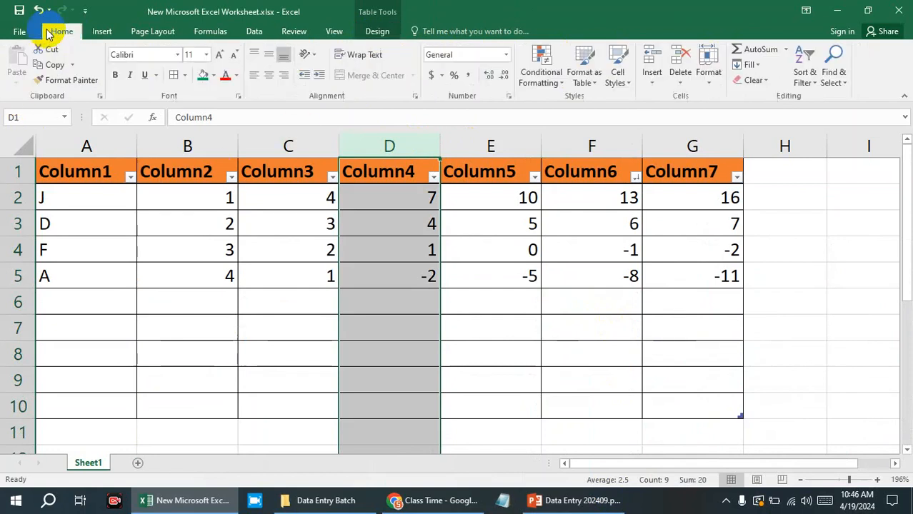
pyautogui.click(653, 80)
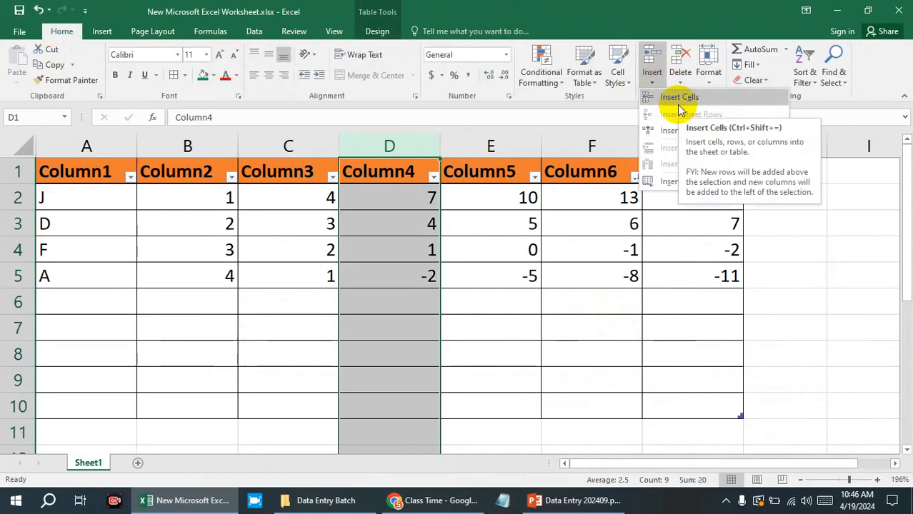
pyautogui.click(679, 105)
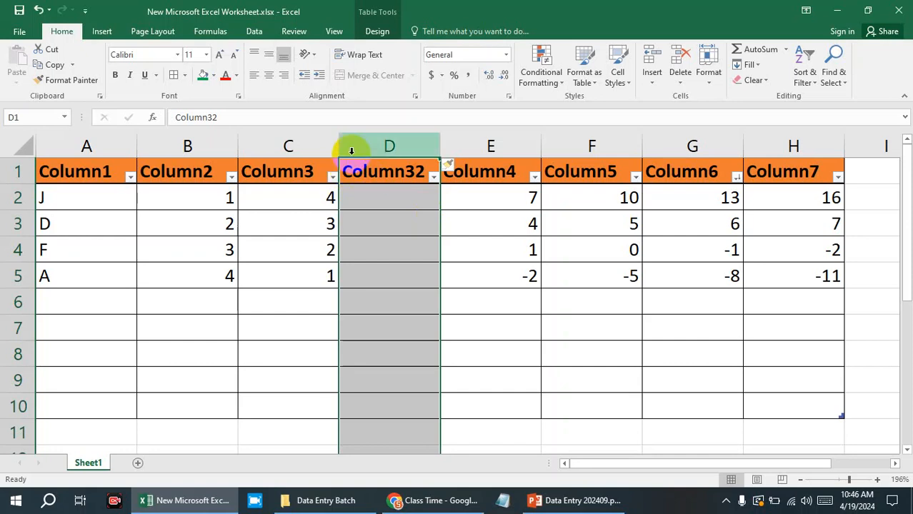
pyautogui.hotkey('ctrl', 'z')
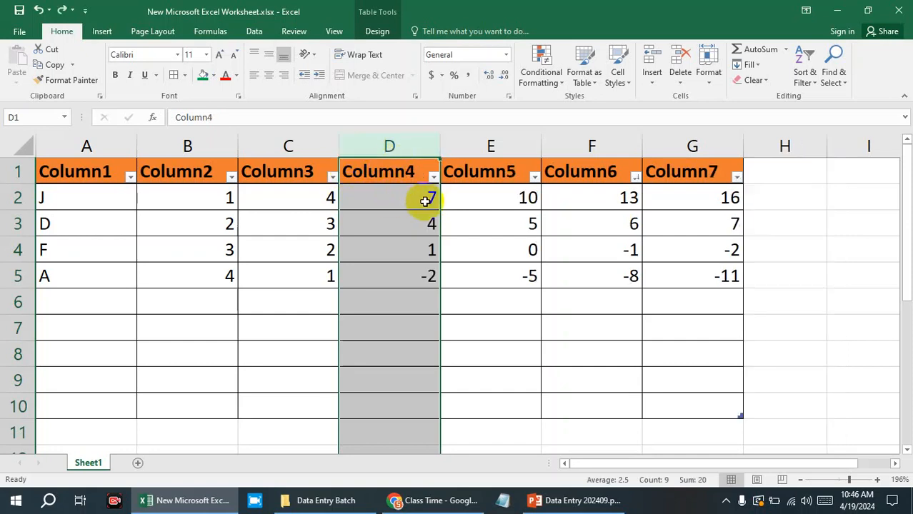
# Repeat the column insertion at column D of the upper table twice more, undoing it each time.
pyautogui.click(388, 147)
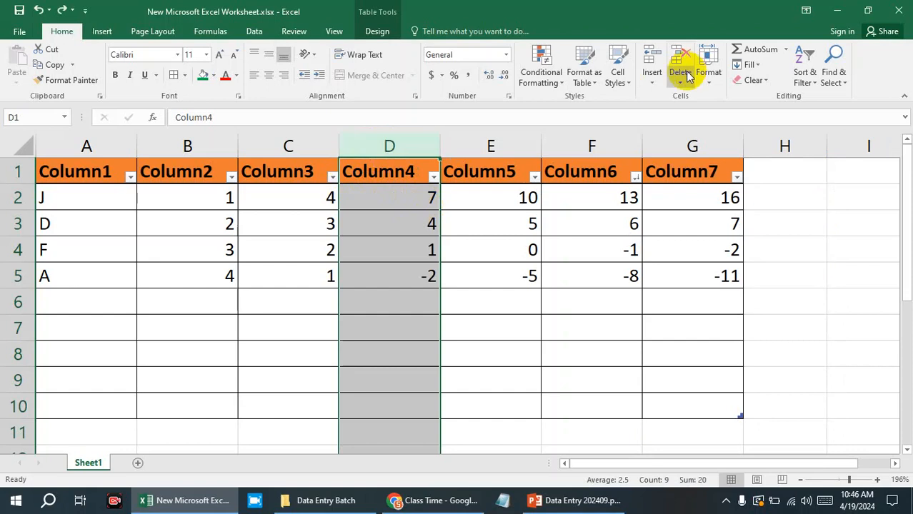
pyautogui.click(652, 83)
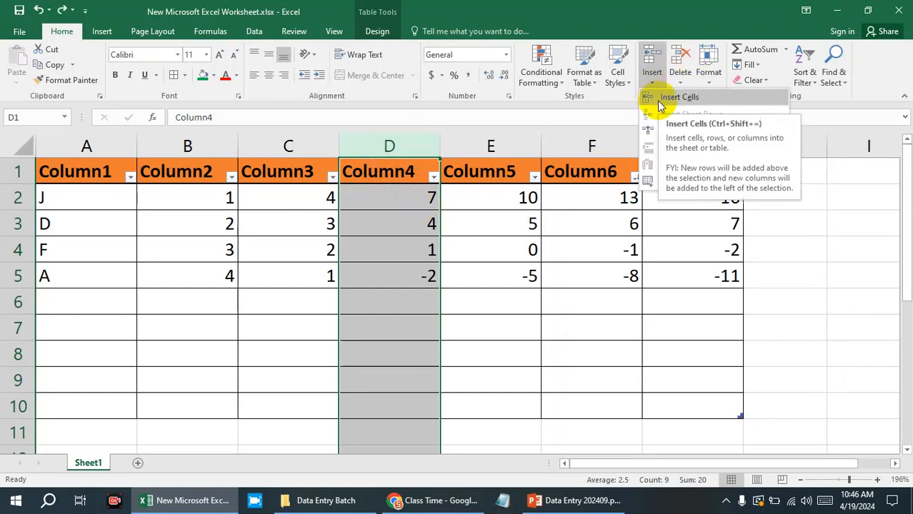
pyautogui.click(659, 102)
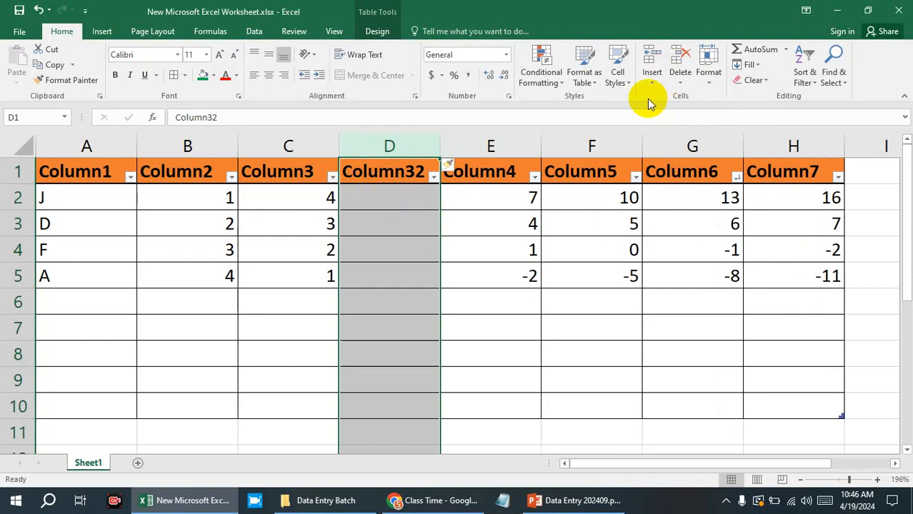
pyautogui.hotkey('ctrl', 'z')
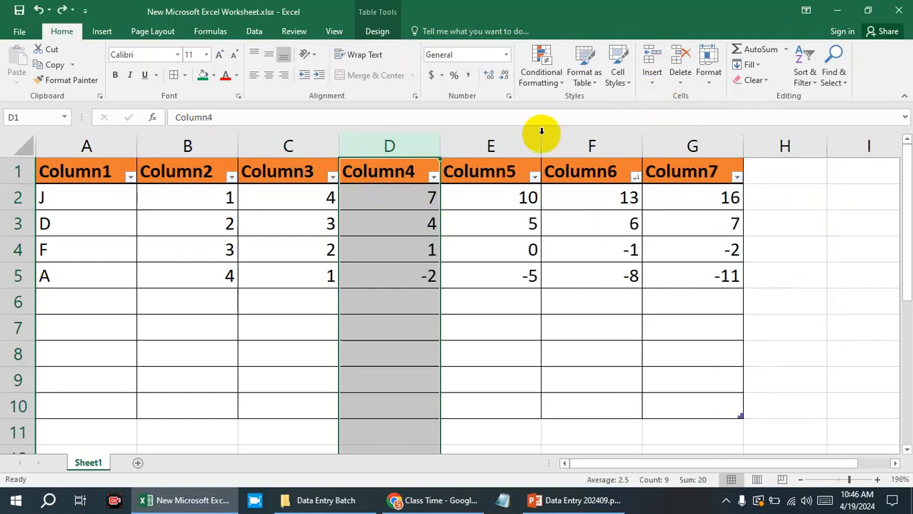
pyautogui.click(397, 145)
pyautogui.rightClick(398, 147)
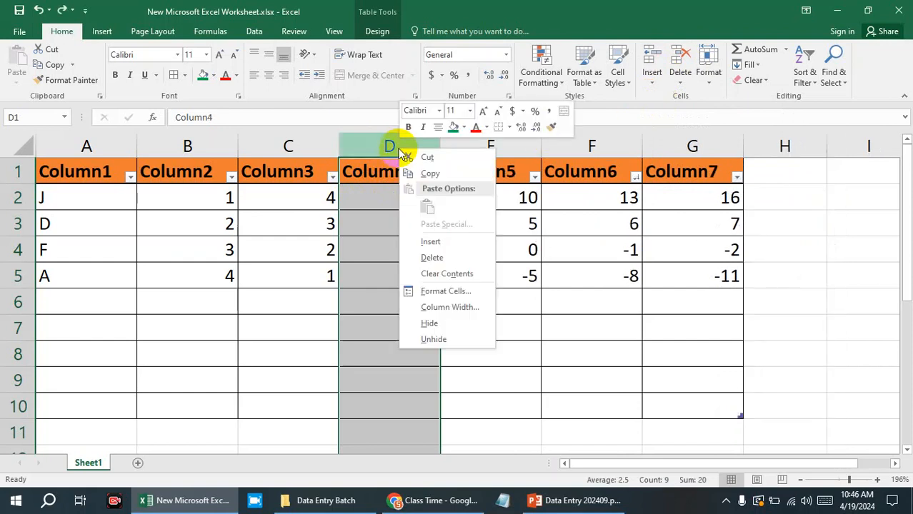
pyautogui.click(430, 241)
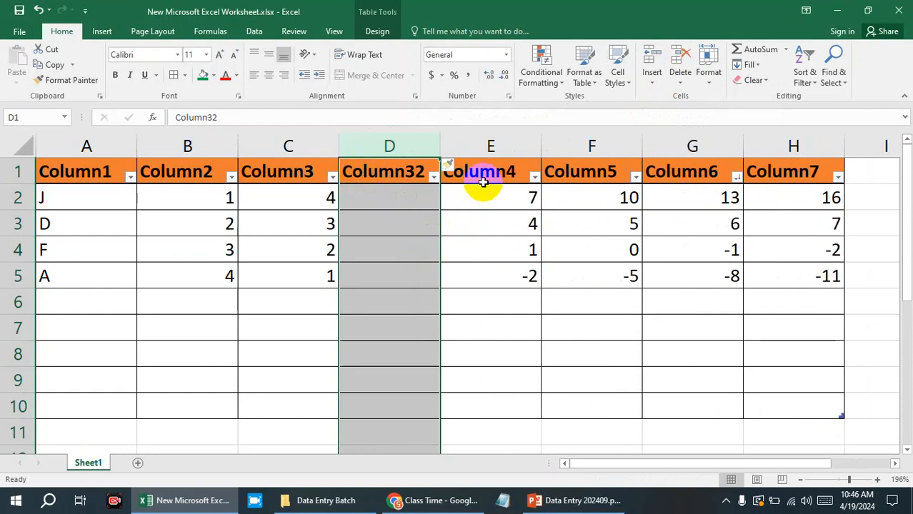
pyautogui.hotkey('ctrl', 'z')
# Select cell D4 in the upper table and show its context commands to point out the Insert option.
pyautogui.click(487, 241)
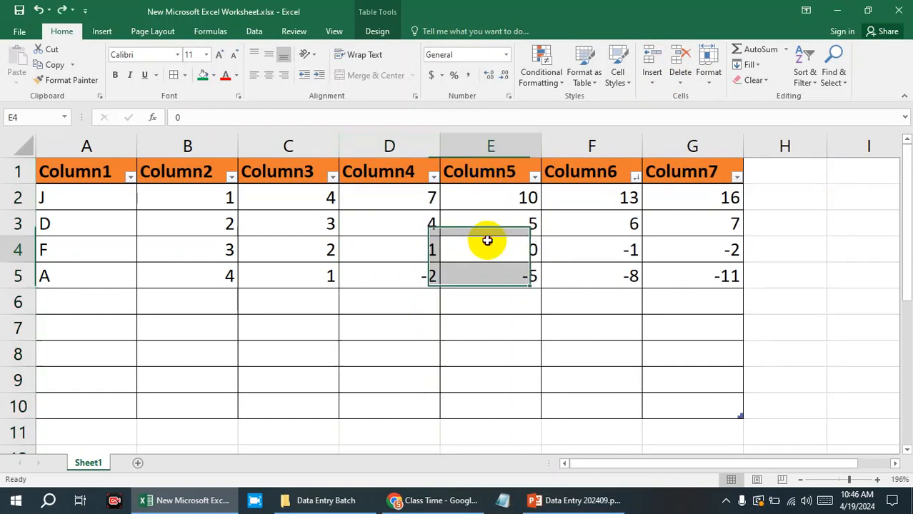
pyautogui.click(431, 197)
pyautogui.click(400, 247)
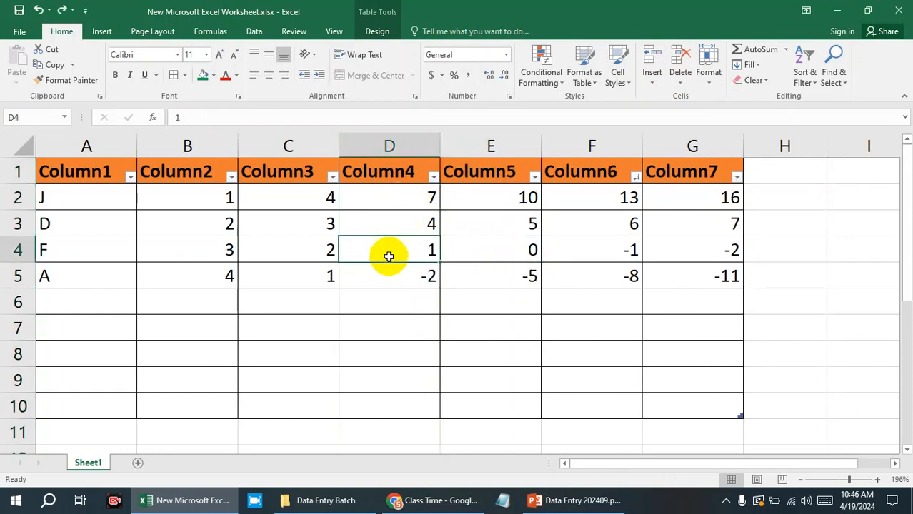
pyautogui.rightClick(389, 256)
pyautogui.moveTo(449, 295)
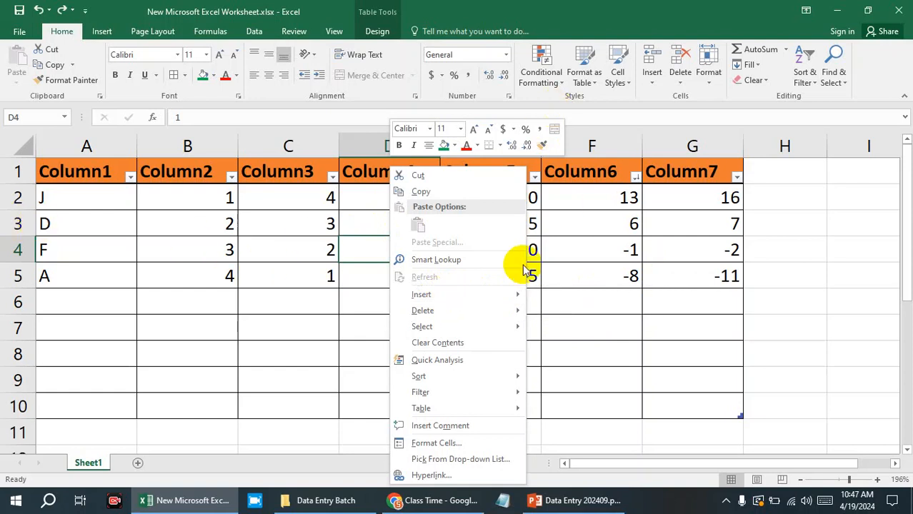
# Delete the sheet row containing cell D4 with Delete Sheet Rows, and undo the deletion.
pyautogui.click(681, 86)
pyautogui.click(682, 85)
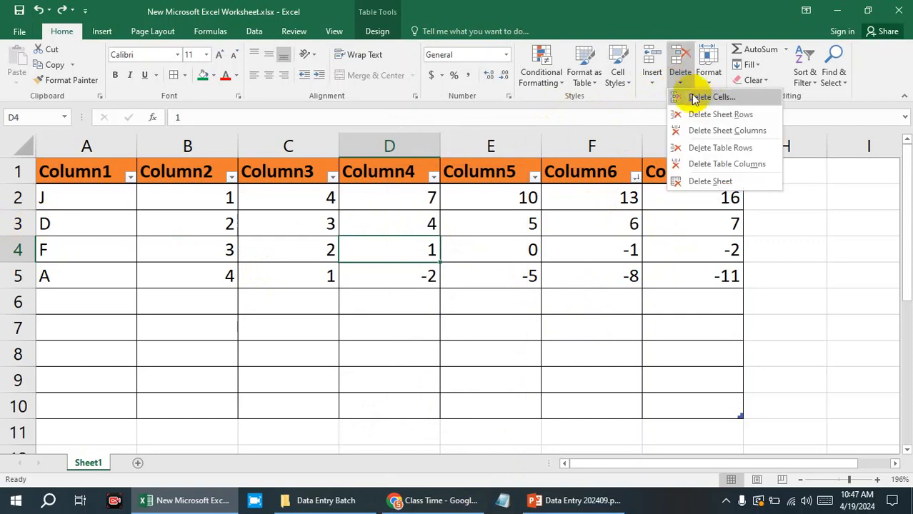
pyautogui.click(703, 113)
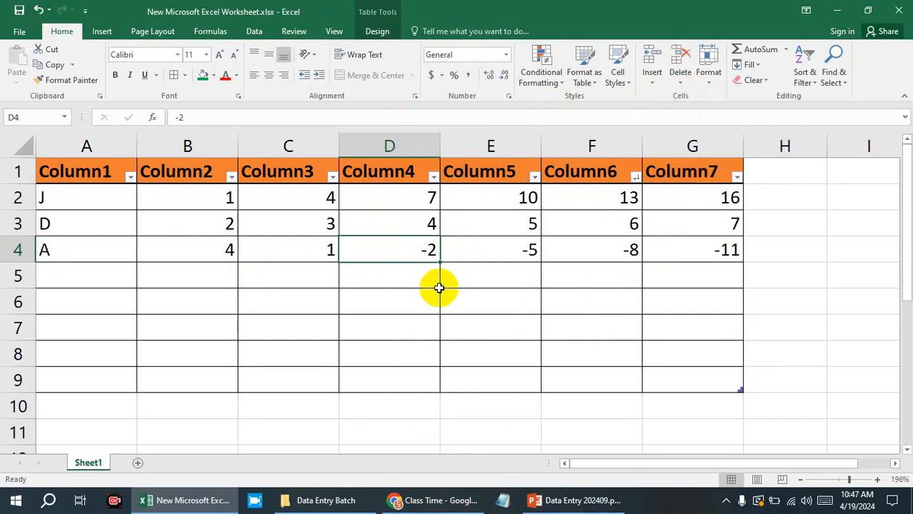
pyautogui.hotkey('ctrl', 'z')
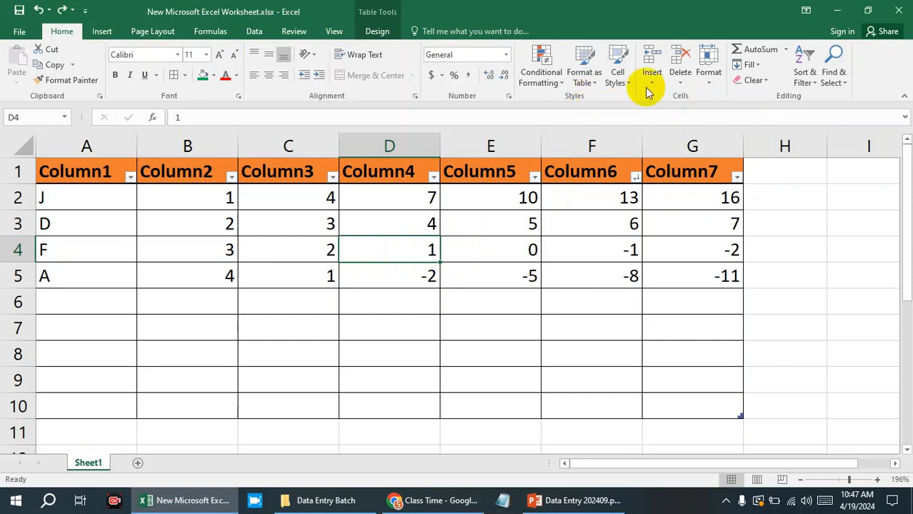
# Try to delete the workbook's only sheet, Sheet1, with Delete Sheet.
pyautogui.click(680, 83)
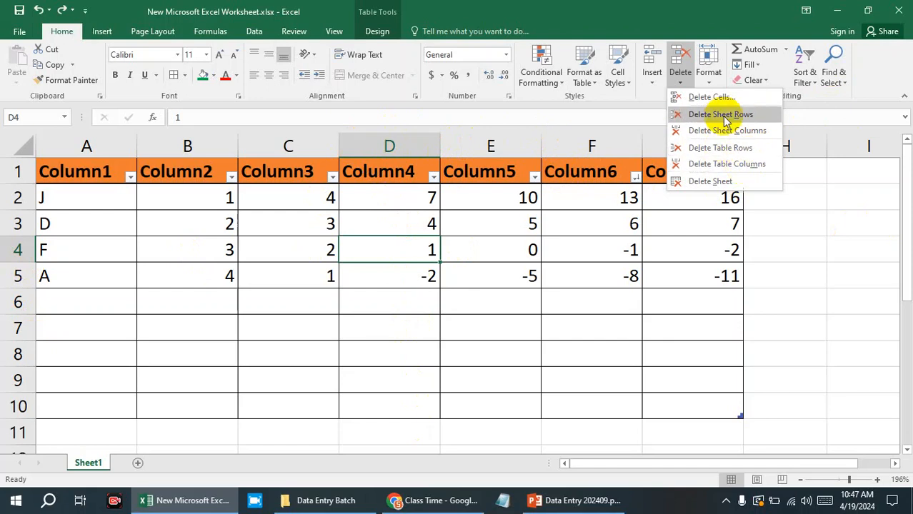
pyautogui.click(711, 182)
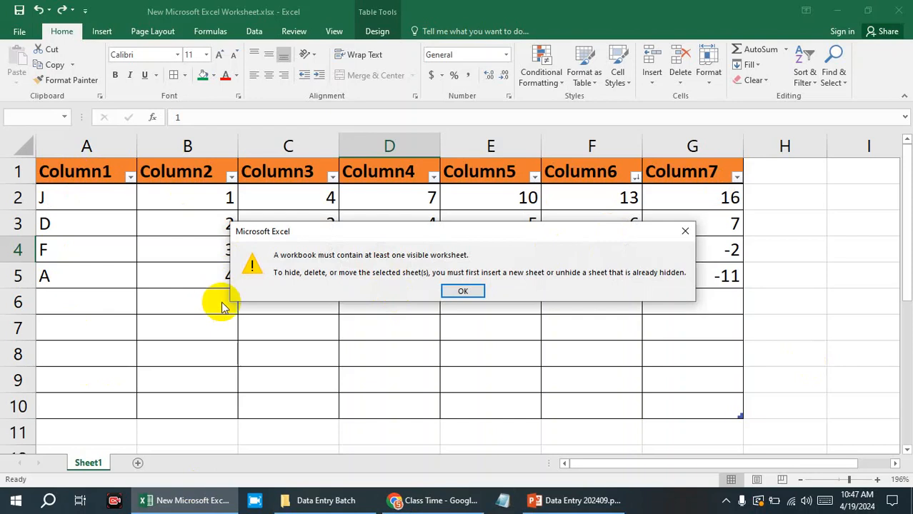
pyautogui.click(682, 231)
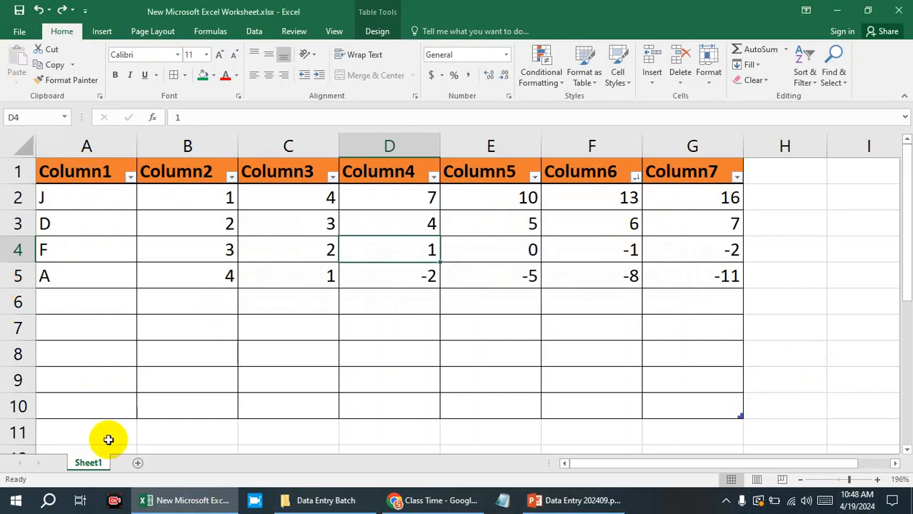
# Add a new blank worksheet to the workbook and delete it again.
pyautogui.click(138, 464)
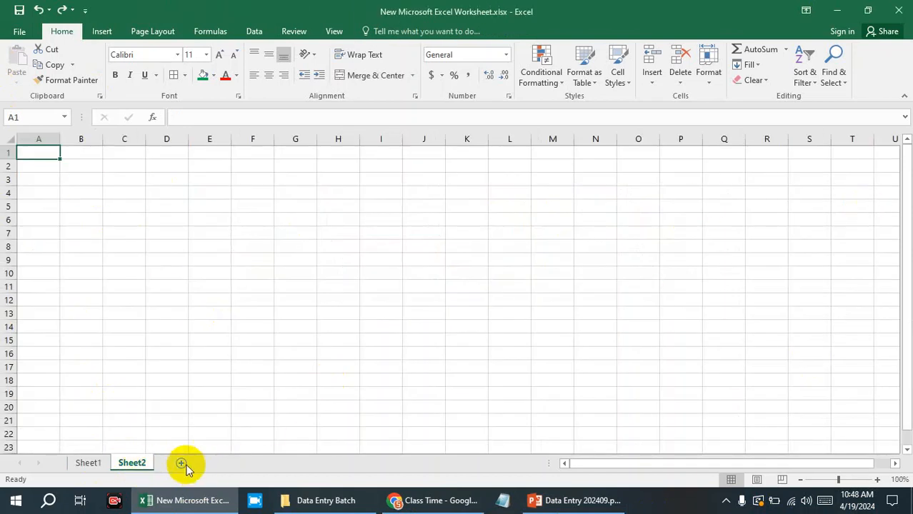
pyautogui.rightClick(130, 463)
pyautogui.click(168, 318)
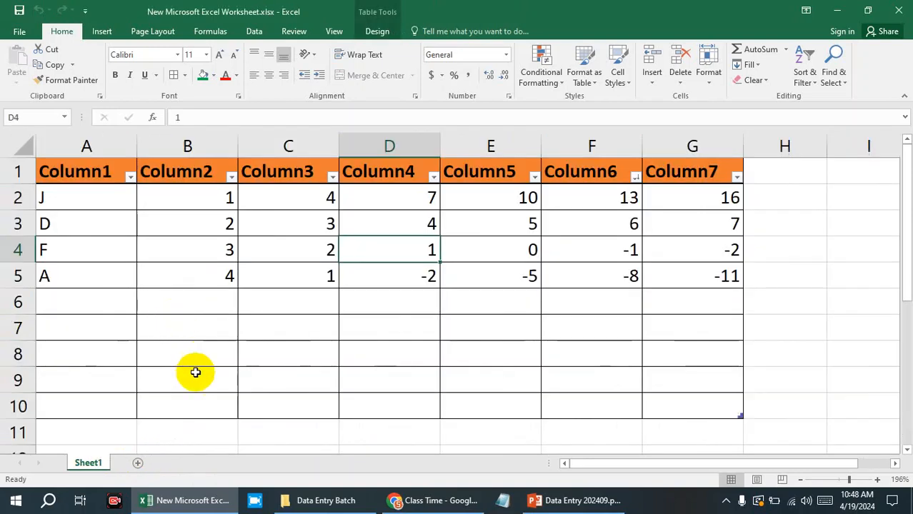
# Switch to the PowerPoint course outline, highlight the Home topics from Merge to Shorting, and return to the Excel worksheet.
pyautogui.click(560, 504)
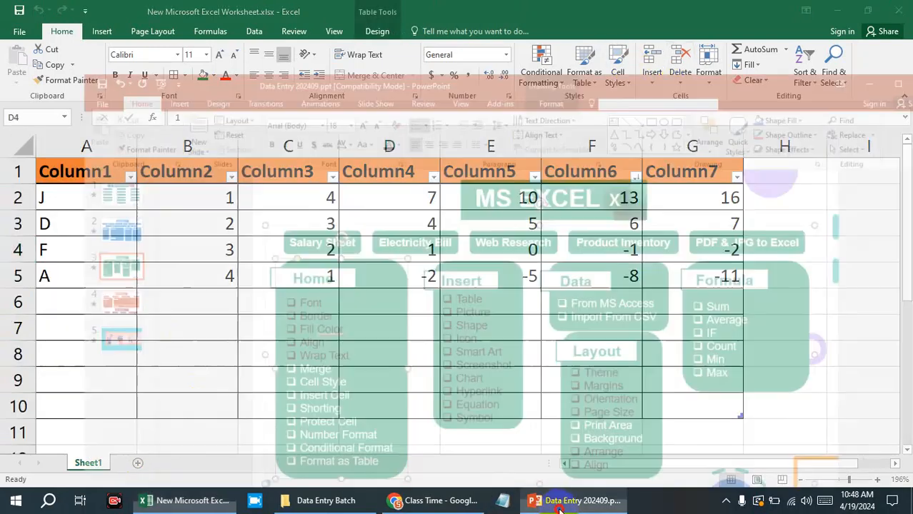
pyautogui.moveTo(228, 315); pyautogui.dragTo(289, 362)
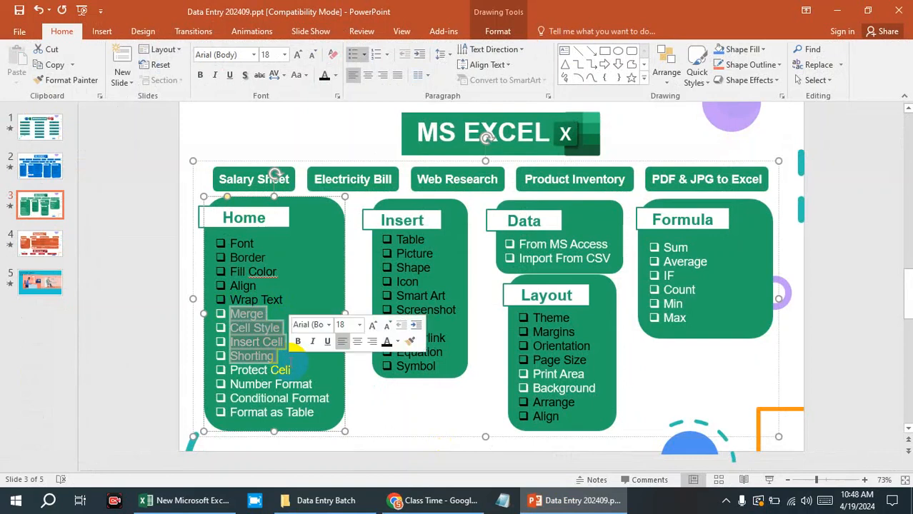
pyautogui.click(838, 11)
# Select the empty cell E6, open the Protect Sheet dialog, and move it clear of the table data.
pyautogui.click(504, 251)
pyautogui.click(496, 296)
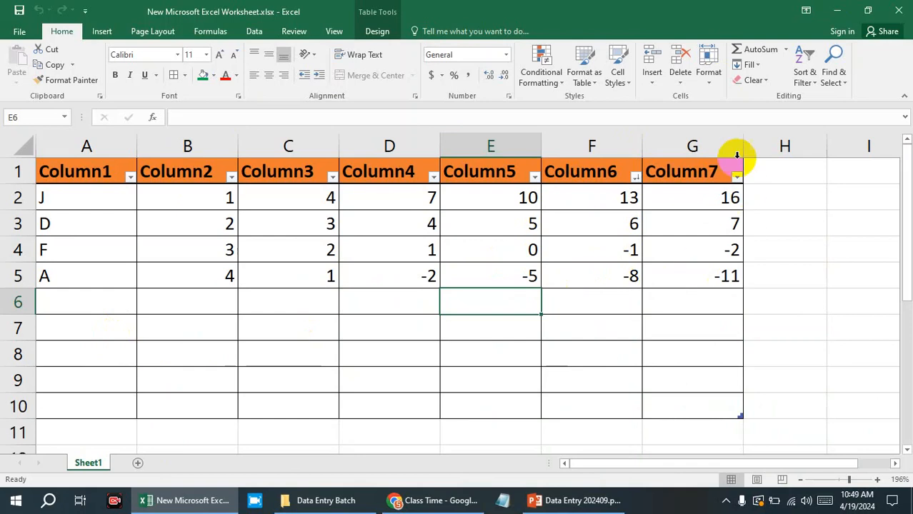
pyautogui.click(709, 77)
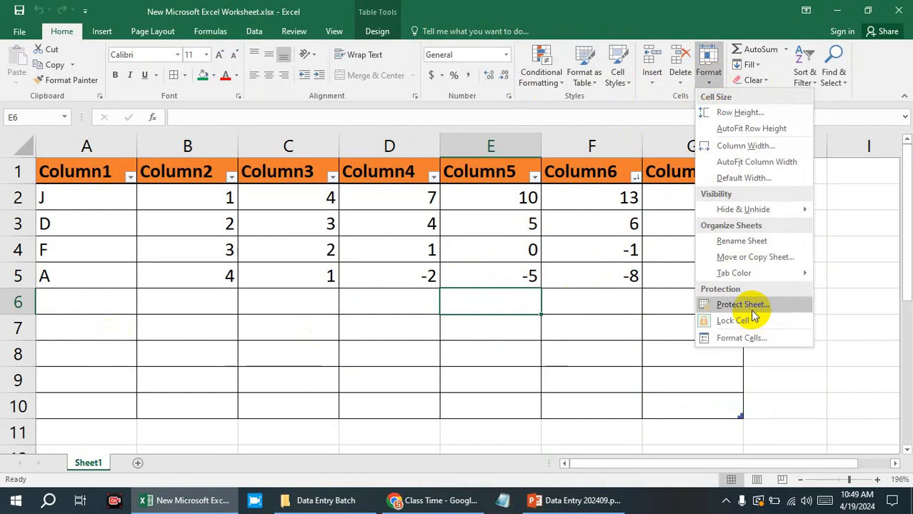
pyautogui.click(743, 305)
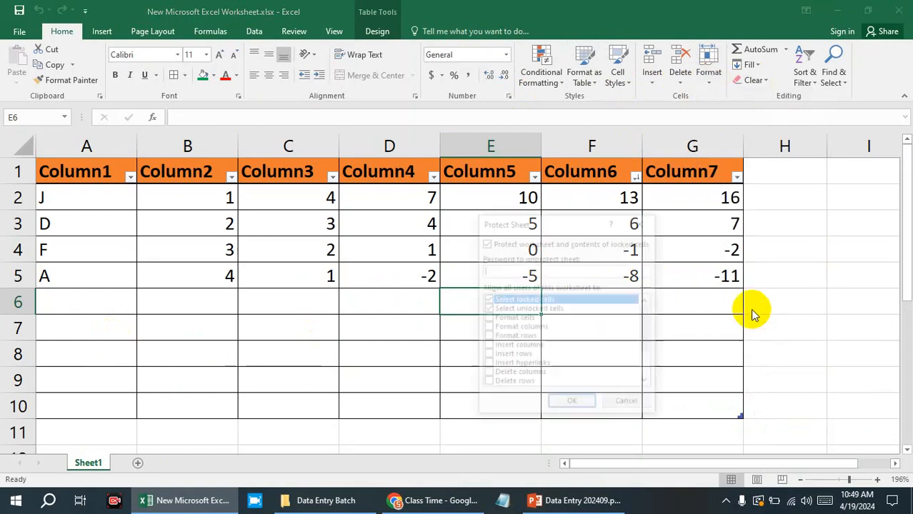
pyautogui.moveTo(530, 215); pyautogui.dragTo(685, 63)
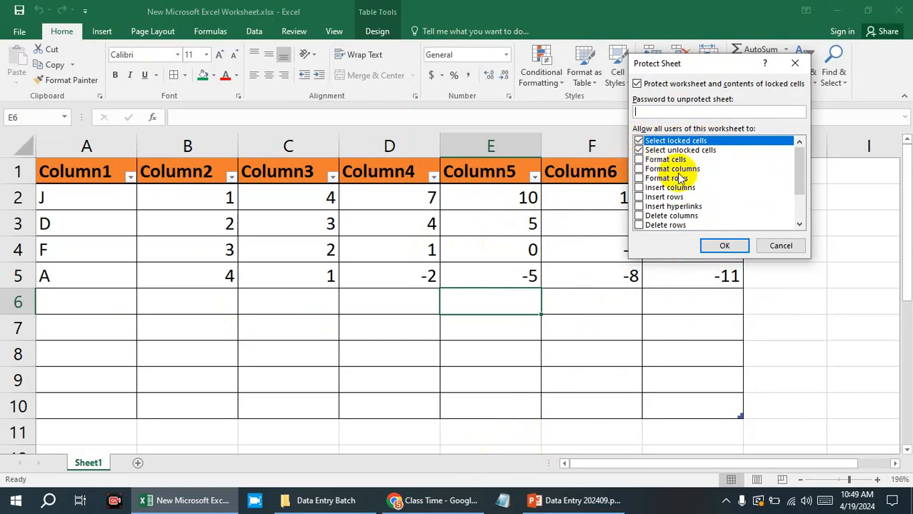
# Review the list of actions that can be allowed to all users in the Protect Sheet dialog.
pyautogui.scroll(-2, 722, 182)
pyautogui.scroll(2, 721, 180)
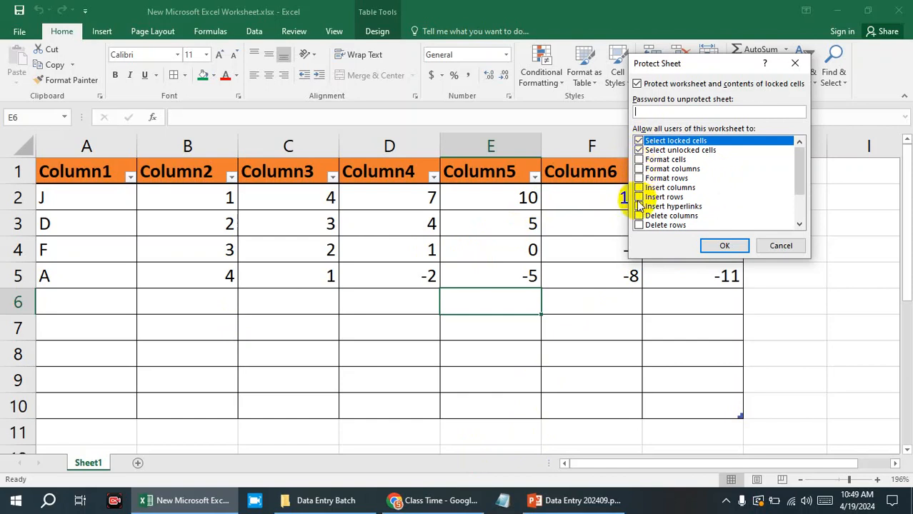
pyautogui.scroll(-2, 646, 223)
pyautogui.scroll(2, 645, 223)
pyautogui.scroll(-1, 649, 232)
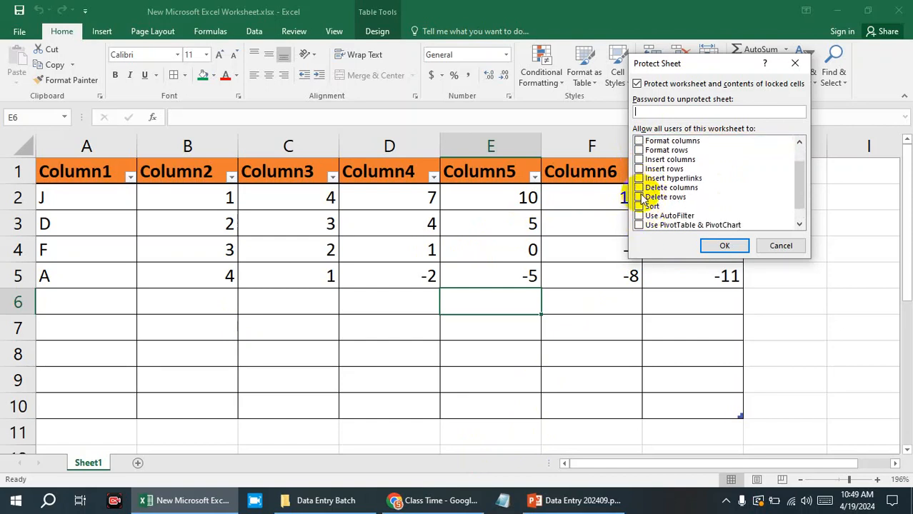
pyautogui.scroll(1, 646, 202)
pyautogui.scroll(-2, 657, 195)
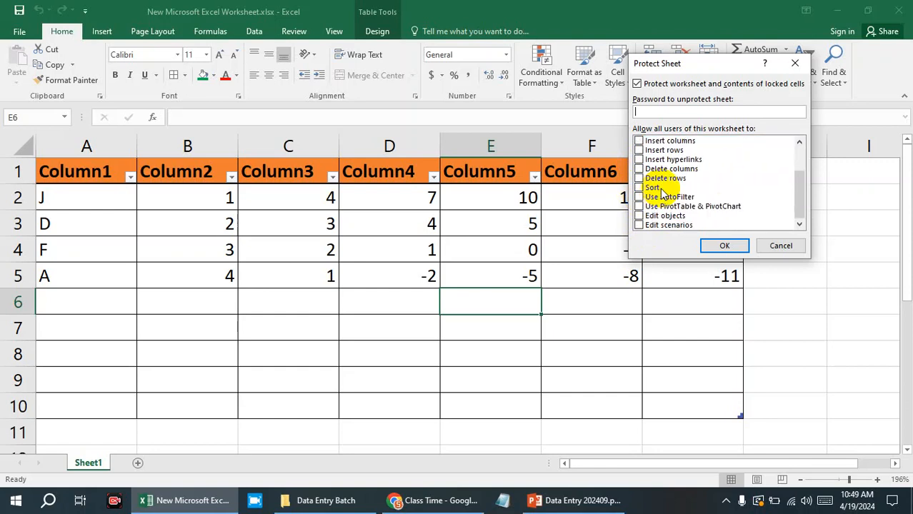
# Protect the worksheet with a password, keeping only selecting locked and unlocked cells allowed, and confirm the sheet password.
pyautogui.scroll(2, 662, 193)
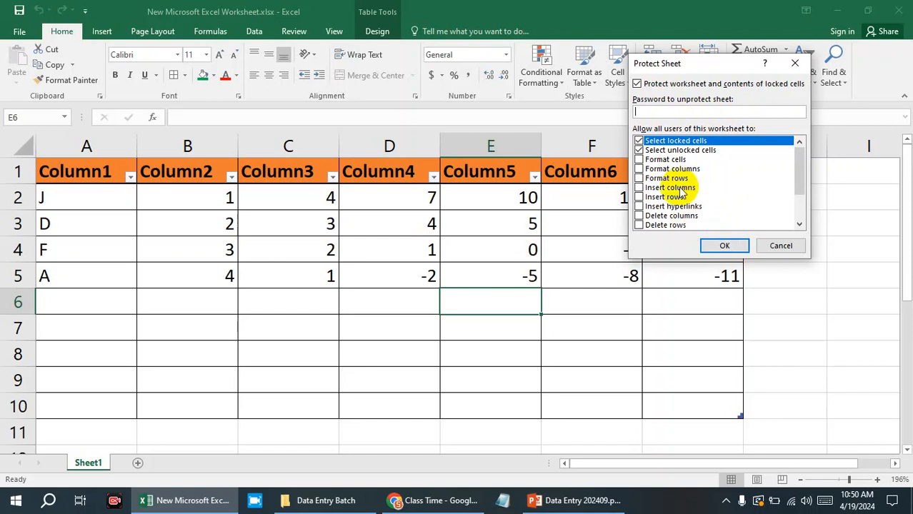
pyautogui.write('1234')
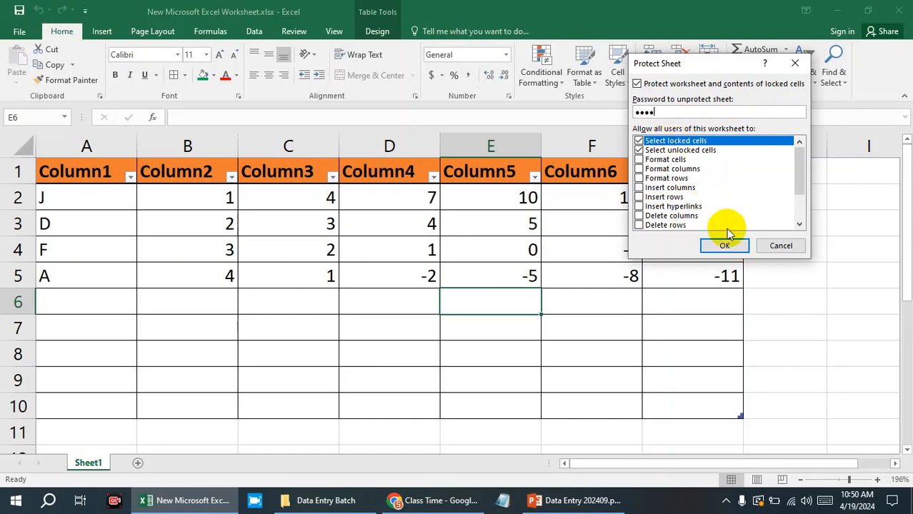
pyautogui.click(722, 253)
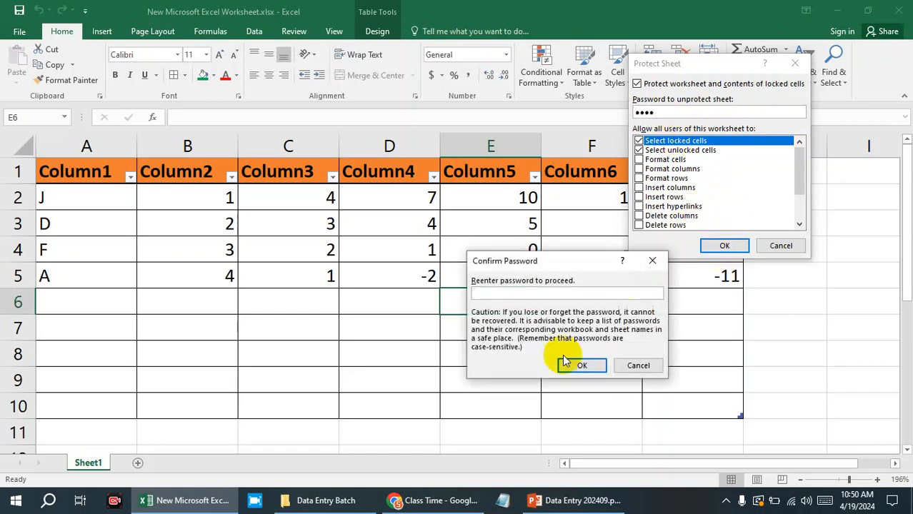
pyautogui.write('1234')
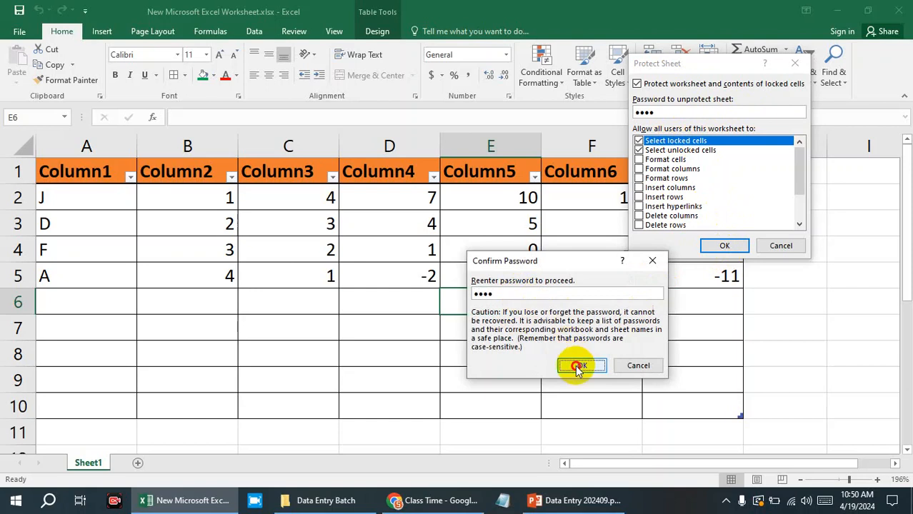
pyautogui.click(578, 365)
# Try to edit cell G3 on the protected sheet, dismiss the alert, and select cell C4.
pyautogui.click(702, 278)
pyautogui.doubleClick(696, 225)
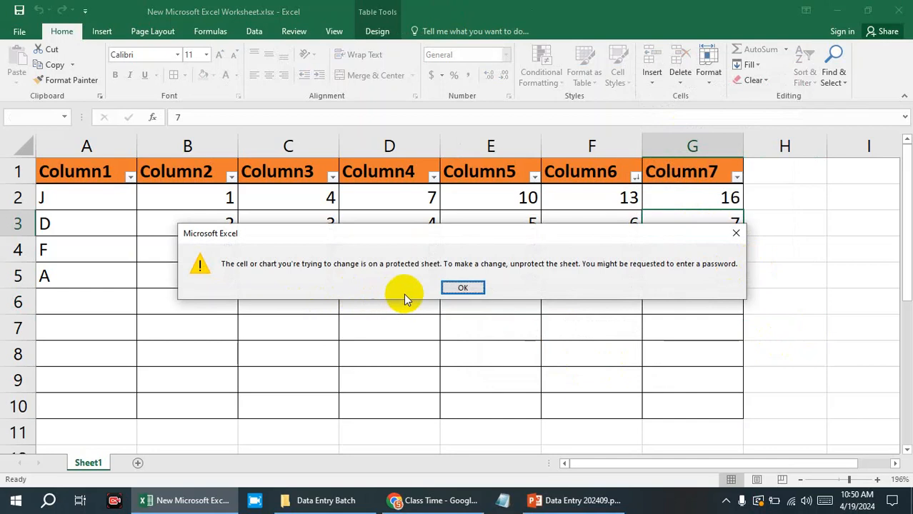
pyautogui.click(735, 234)
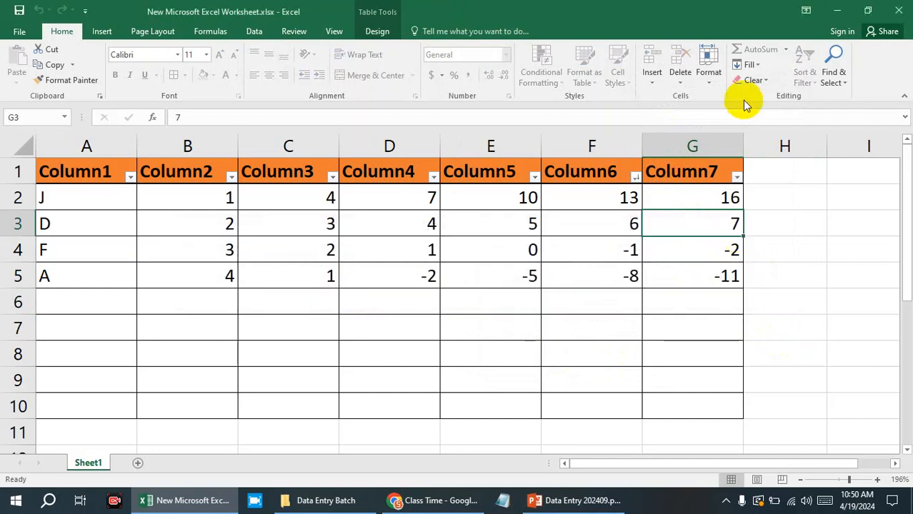
pyautogui.click(453, 270)
pyautogui.click(306, 247)
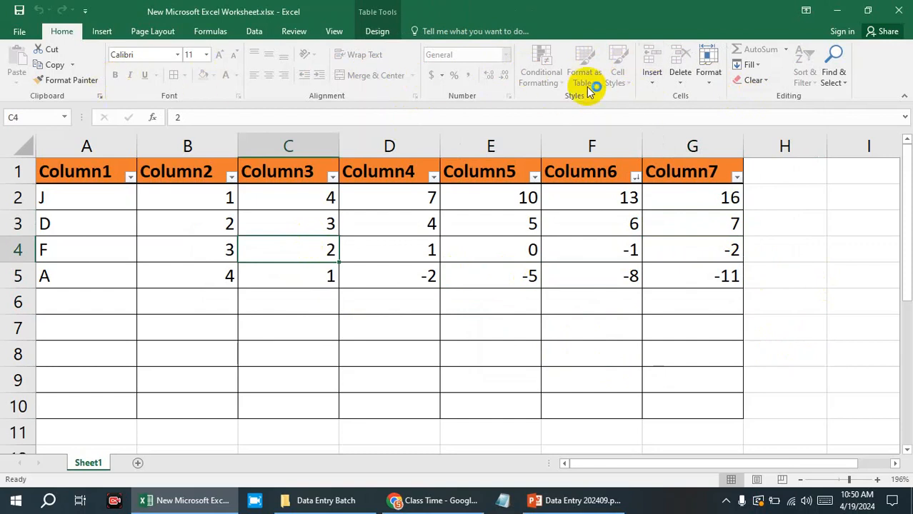
# Unprotect the worksheet by entering the sheet password, and select the empty cell I6.
pyautogui.click(707, 68)
pyautogui.click(746, 303)
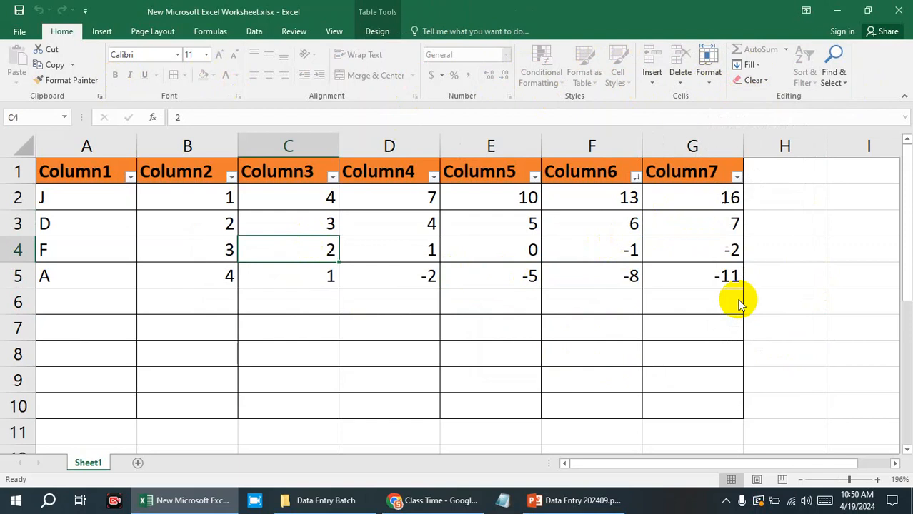
pyautogui.write('1234')
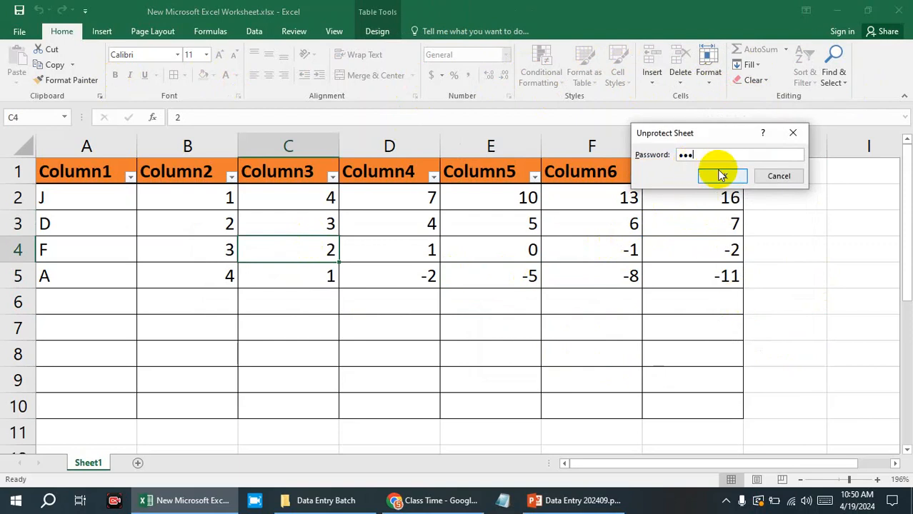
pyautogui.click(721, 176)
pyautogui.click(834, 310)
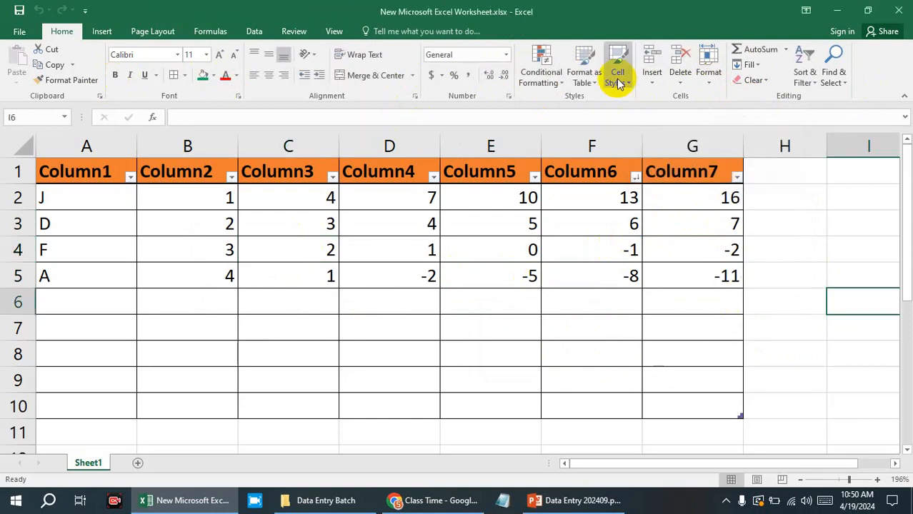
# Delete the value in cell G4 of the unprotected table and undo the deletion.
pyautogui.click(511, 403)
pyautogui.click(646, 261)
pyautogui.press('Delete')
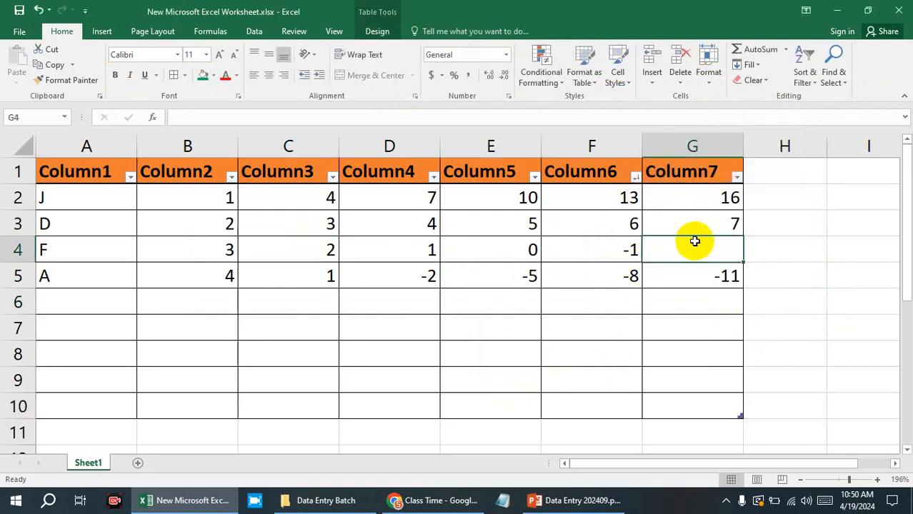
pyautogui.click(799, 292)
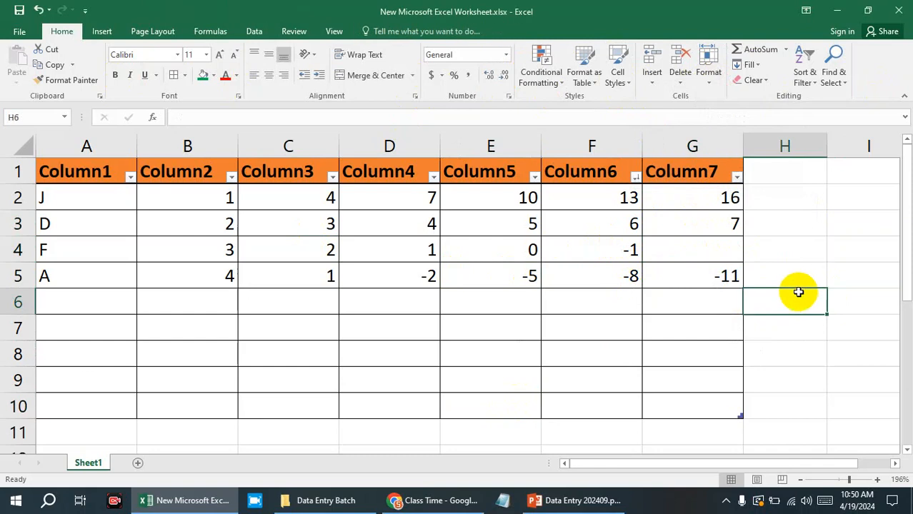
pyautogui.hotkey('ctrl', 'z')
# Switch to the PowerPoint course outline, recolor the Protect Cell topic under Home black, and return to the Excel worksheet.
pyautogui.click(583, 501)
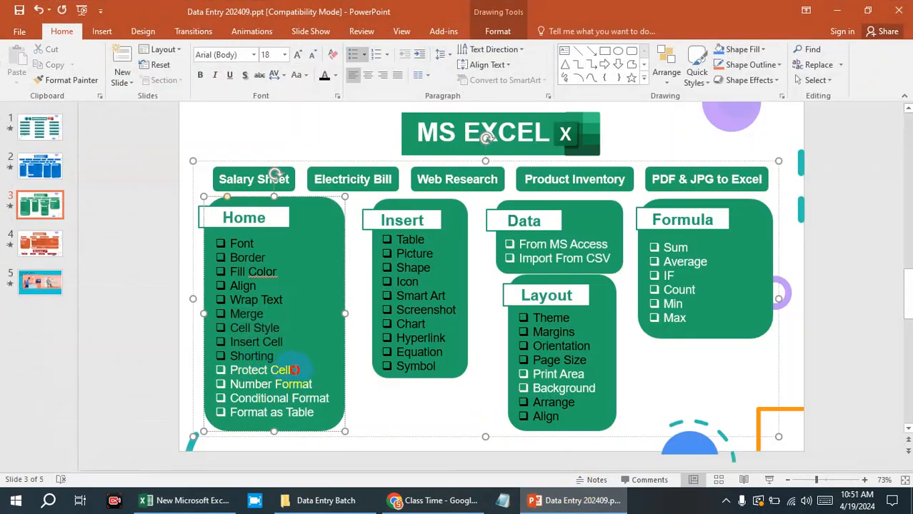
pyautogui.moveTo(293, 370); pyautogui.dragTo(229, 370)
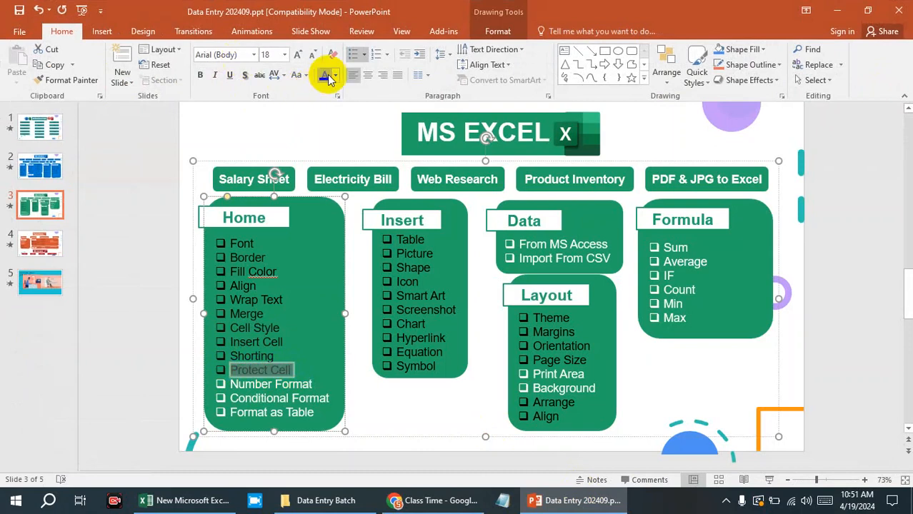
pyautogui.click(313, 385)
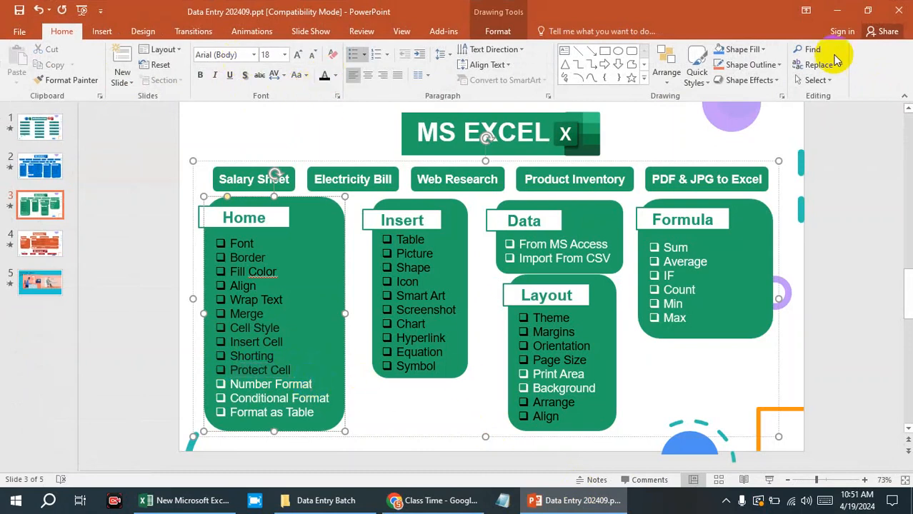
pyautogui.click(836, 11)
# Enter 017 in the empty cell E20 of the lower bordered range.
pyautogui.scroll(-3, 491, 169)
pyautogui.scroll(-3, 483, 248)
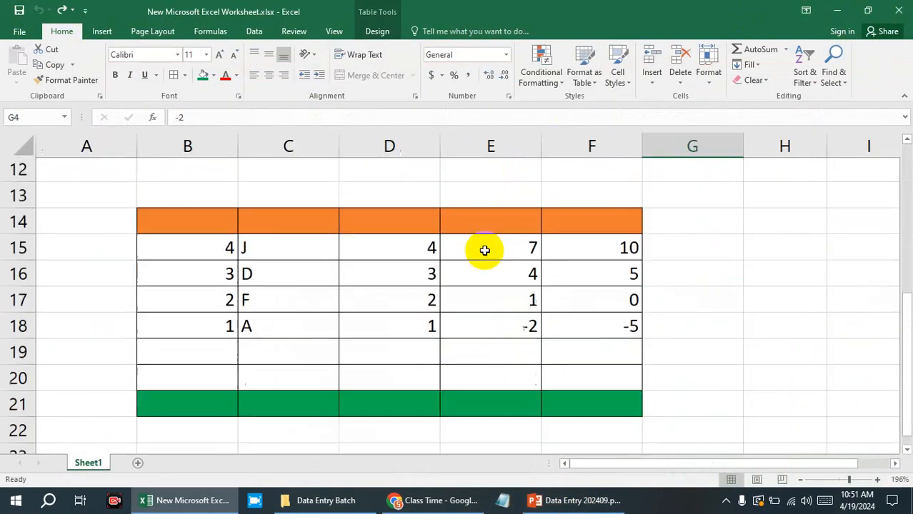
pyautogui.scroll(1, 483, 249)
pyautogui.click(498, 277)
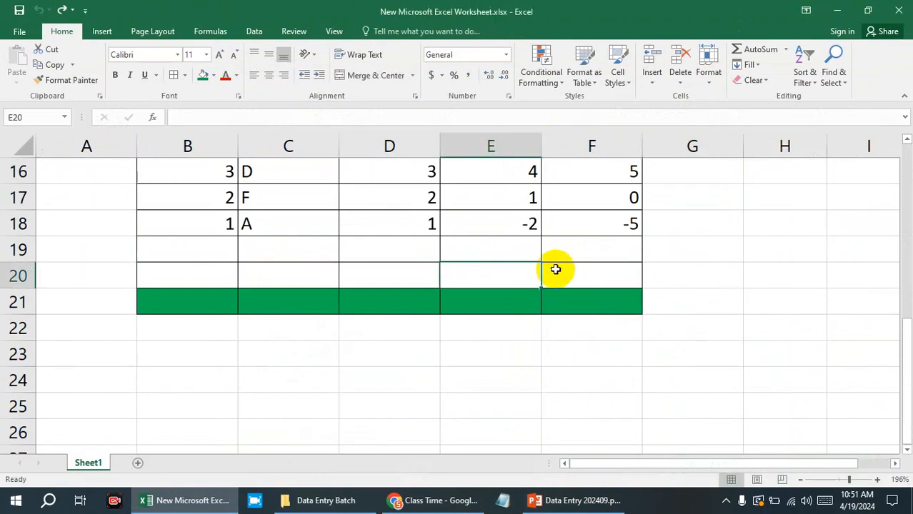
pyautogui.write('017')
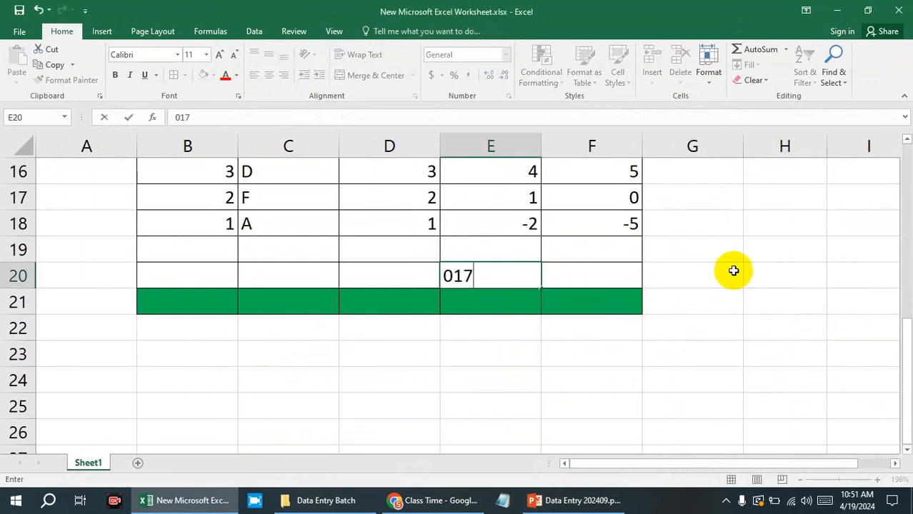
pyautogui.click(780, 271)
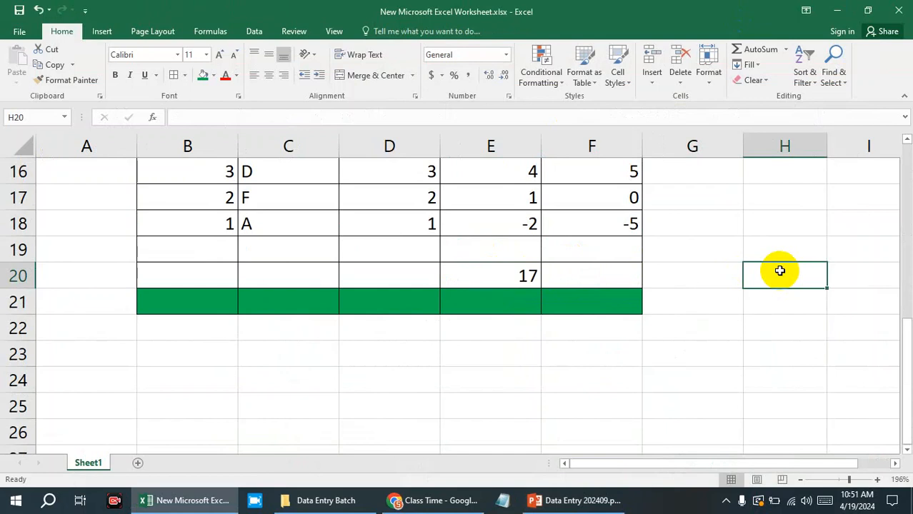
pyautogui.scroll(1, 625, 289)
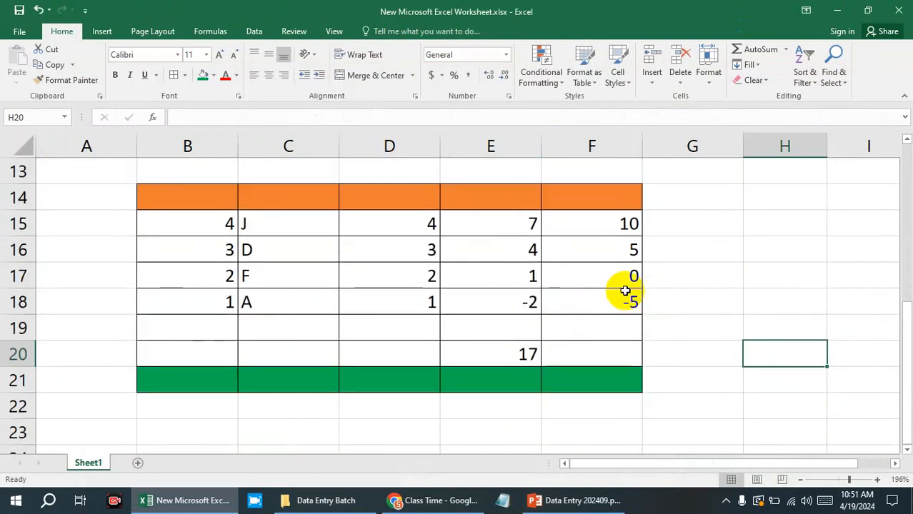
# Replace the entry in cell E20 with 0.010, and edit it to 1.01.
pyautogui.click(504, 352)
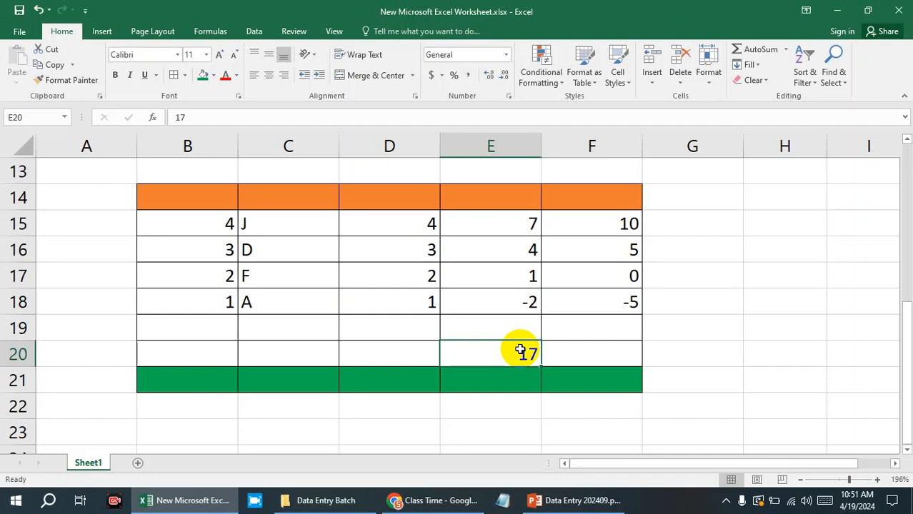
pyautogui.write('0.0')
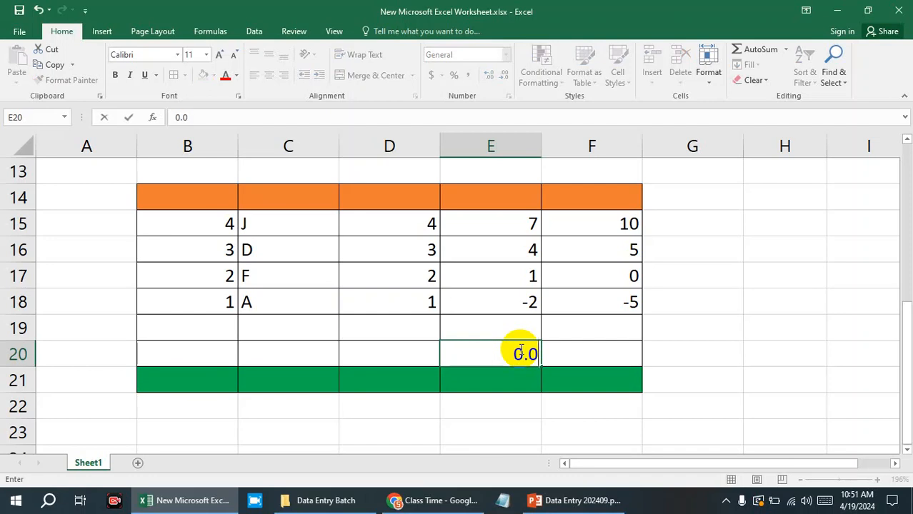
pyautogui.write('10')
pyautogui.click(716, 375)
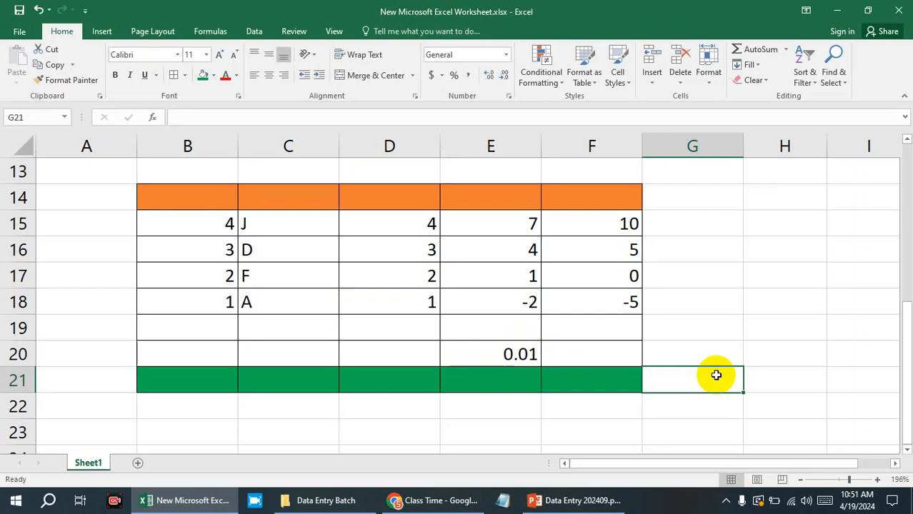
pyautogui.doubleClick(507, 355)
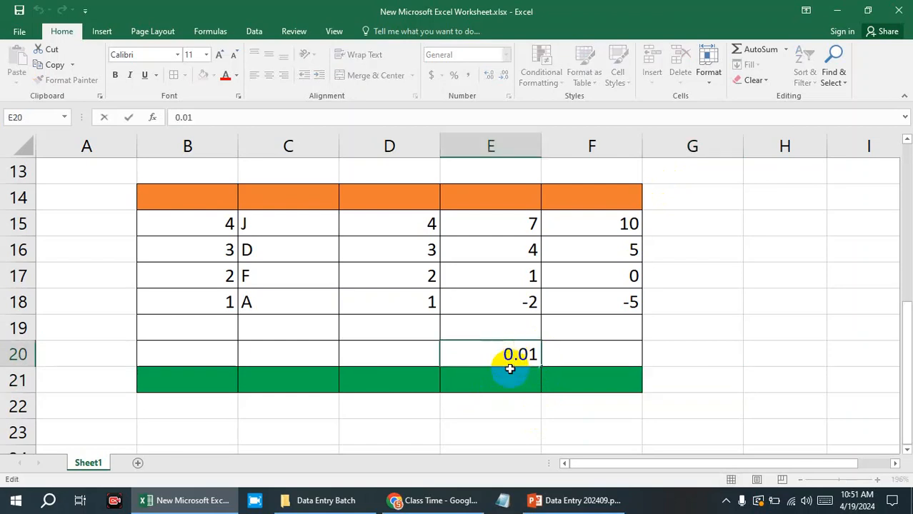
pyautogui.write('1')
pyautogui.doubleClick(696, 358)
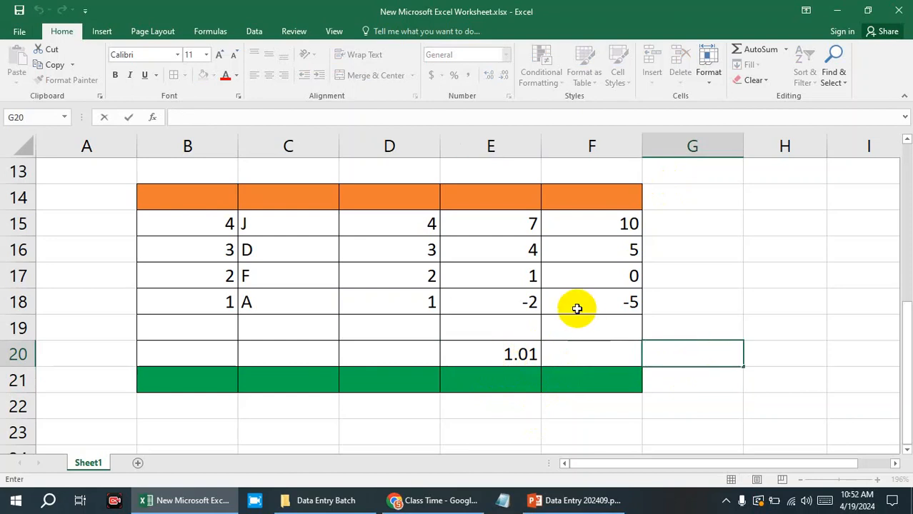
# Clear the contents of cell E20 and select the empty cell H20.
pyautogui.click(537, 351)
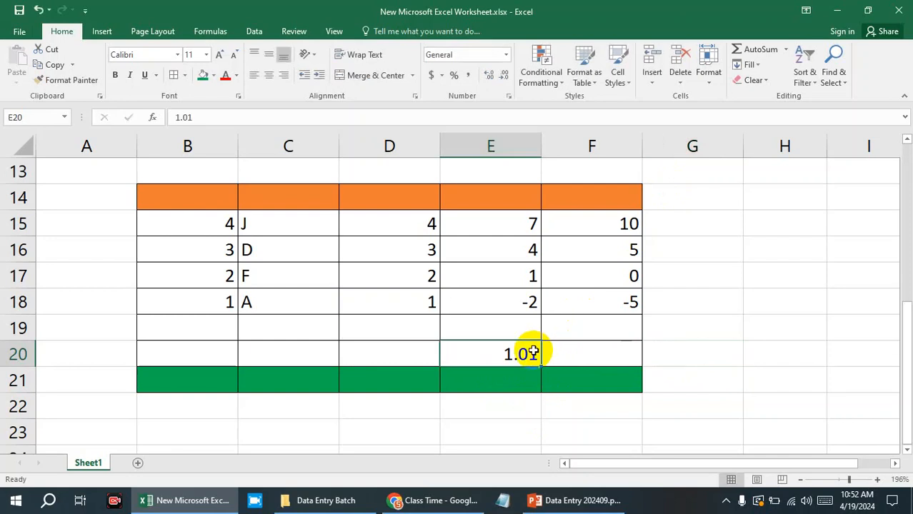
pyautogui.press('Delete')
pyautogui.click(750, 342)
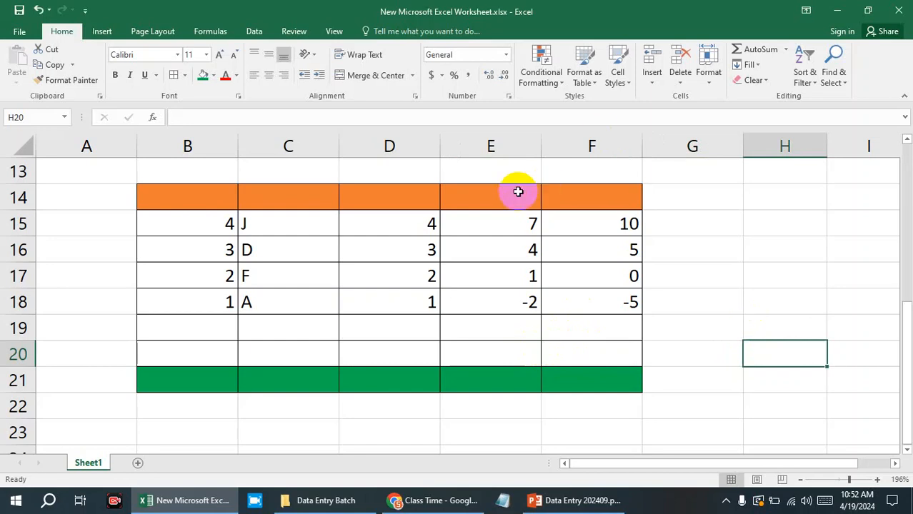
# Set the number format of the whole column G to Text.
pyautogui.click(711, 143)
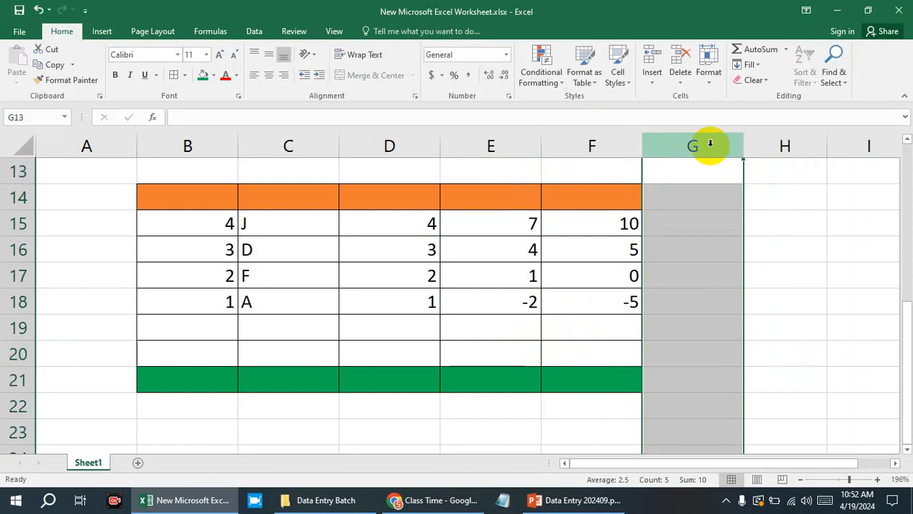
pyautogui.click(505, 55)
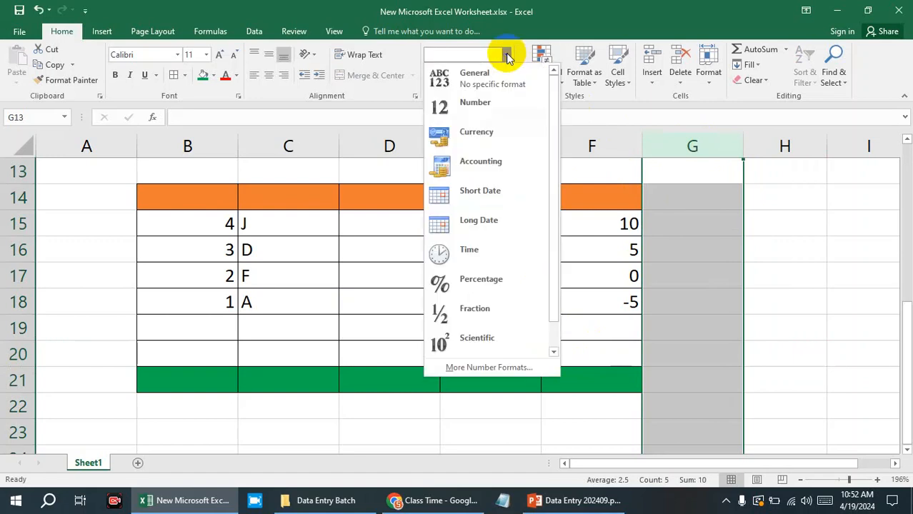
pyautogui.scroll(-1, 499, 272)
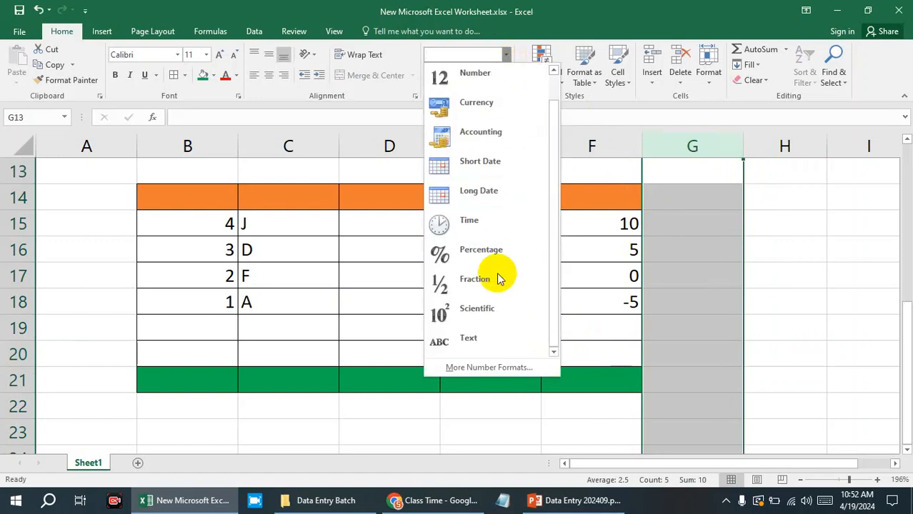
pyautogui.click(473, 340)
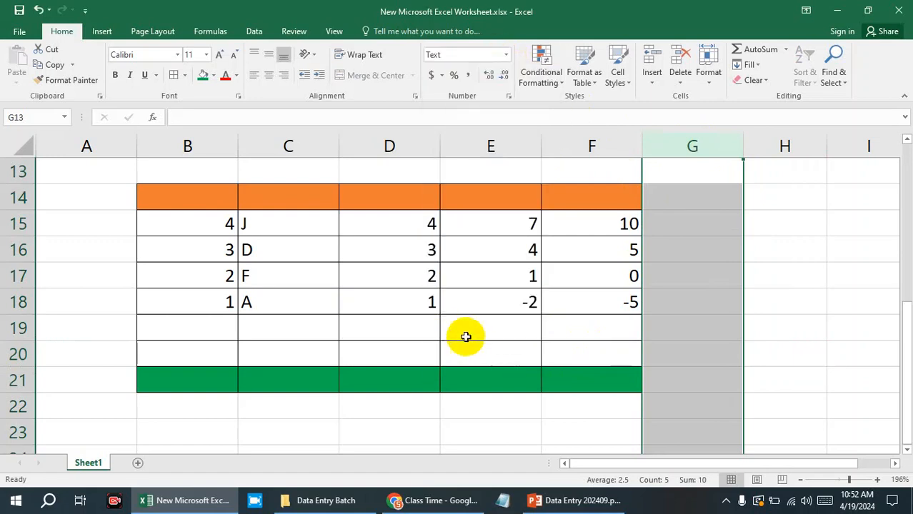
pyautogui.click(795, 266)
# Enter 0140 in cell G15 of the Text-formatted column.
pyautogui.click(690, 212)
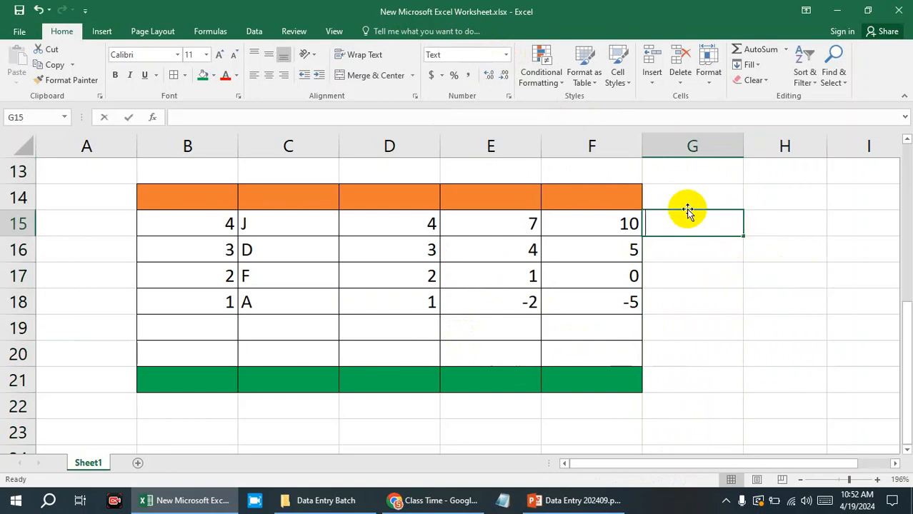
pyautogui.write('0140')
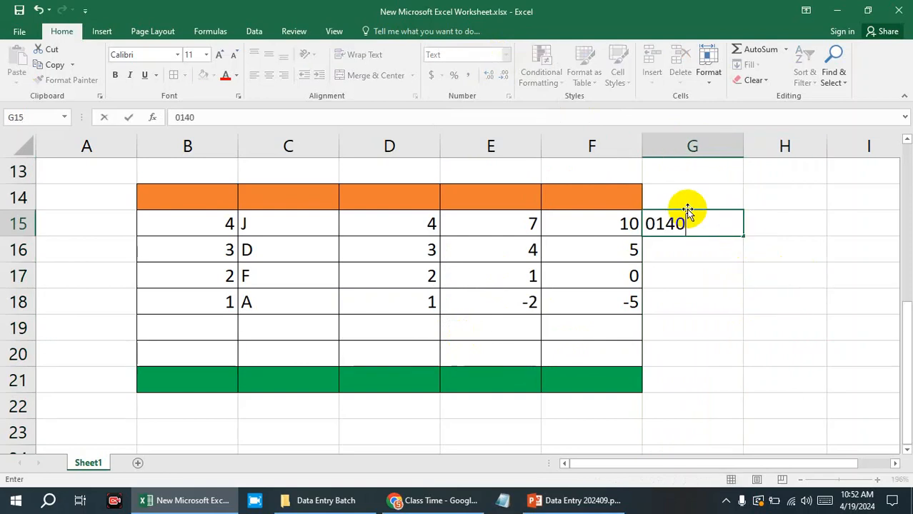
pyautogui.click(701, 255)
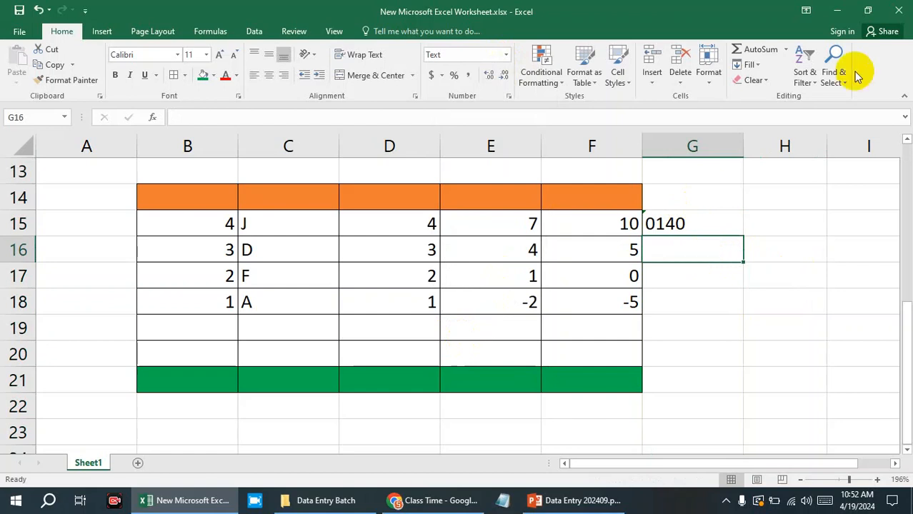
# Set the number format of the whole column G to General and clear the entry in cell G15.
pyautogui.click(692, 147)
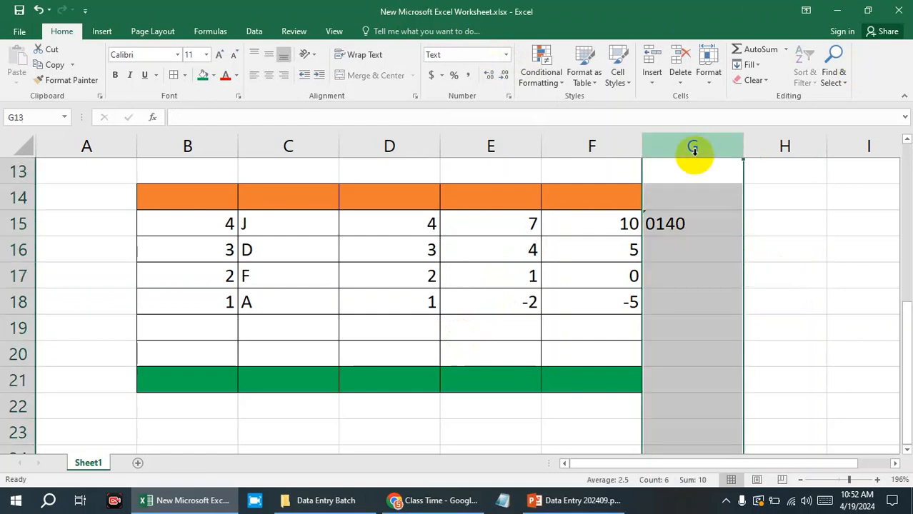
pyautogui.click(504, 55)
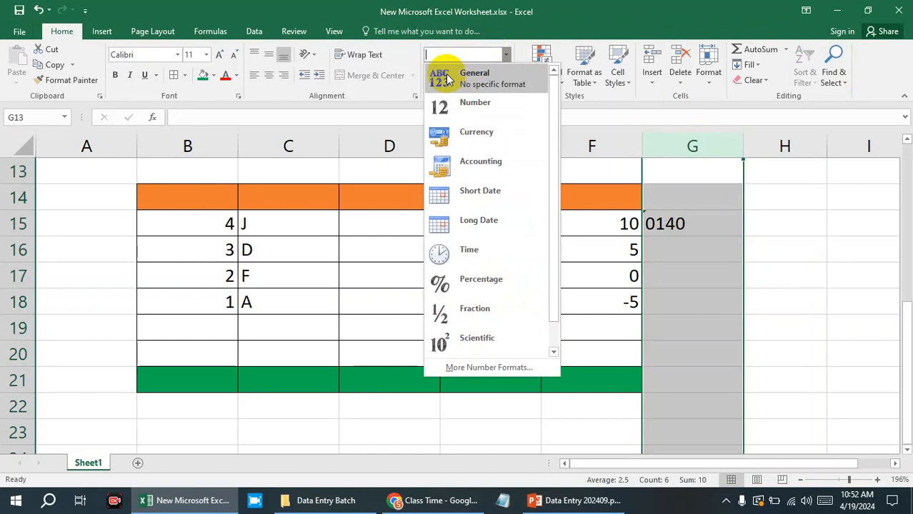
pyautogui.click(448, 79)
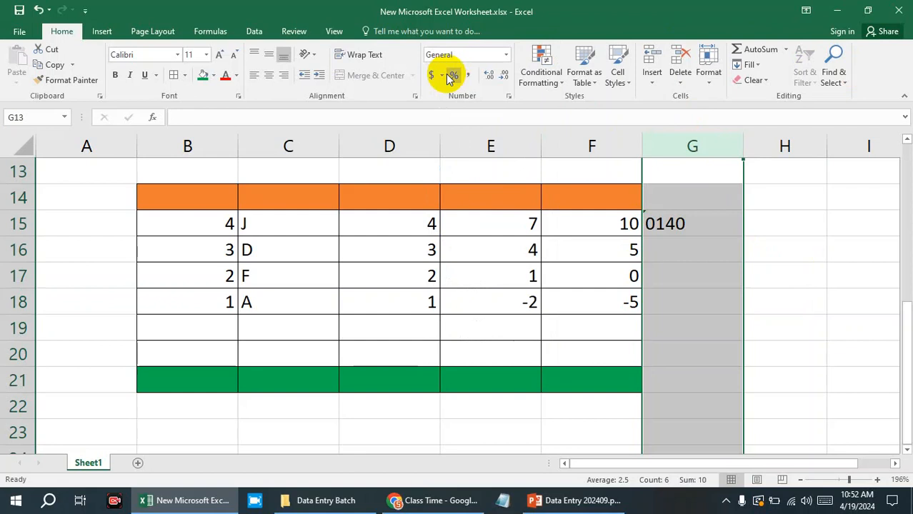
pyautogui.click(758, 224)
pyautogui.click(728, 221)
pyautogui.press('Delete')
pyautogui.click(758, 224)
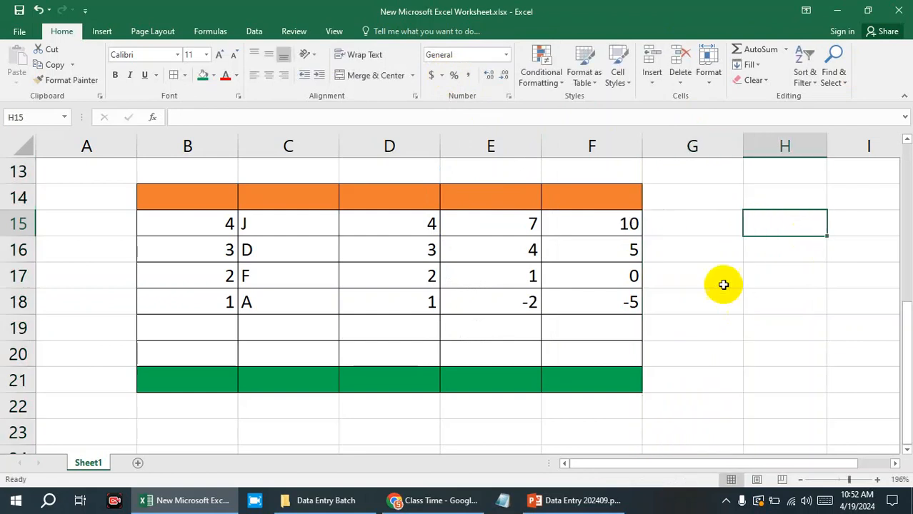
# Enter 012 in cell G16 of the General-formatted column, and clear the cell again.
pyautogui.click(710, 258)
pyautogui.write('012')
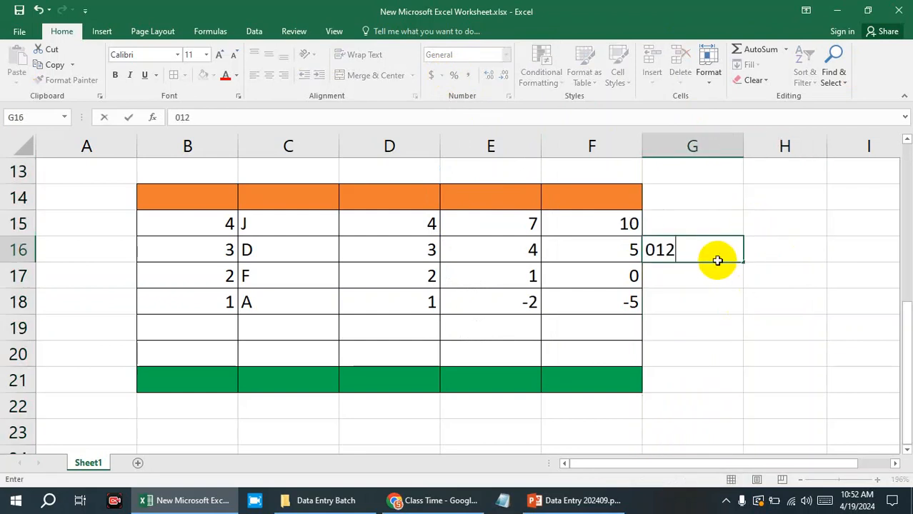
pyautogui.click(845, 274)
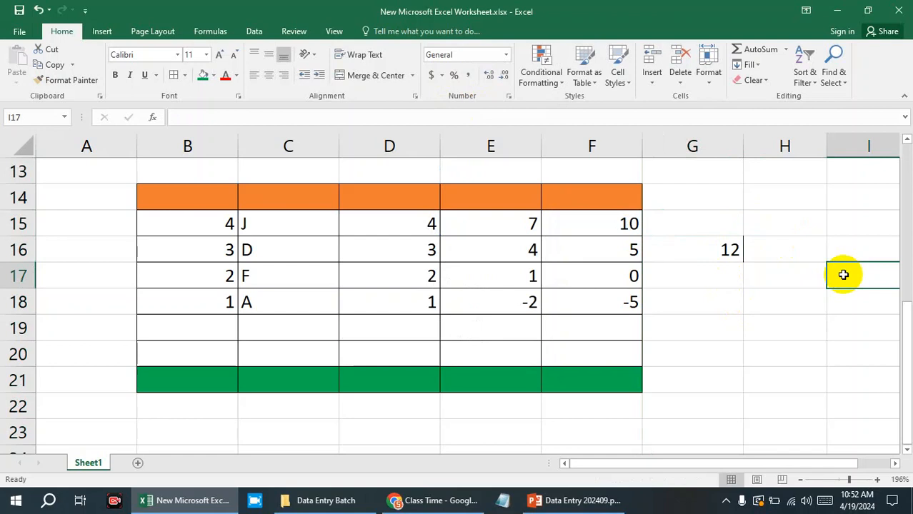
pyautogui.click(715, 250)
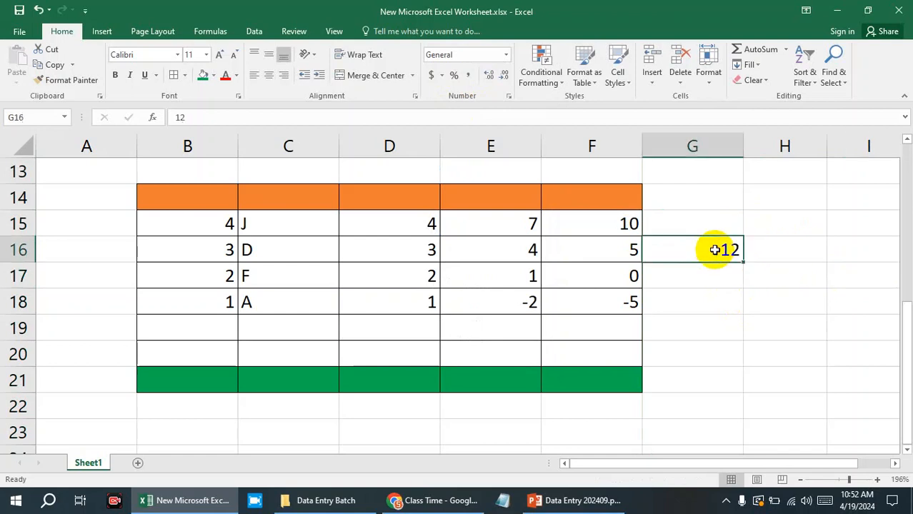
# Switch to the PowerPoint slide, color the Number Format item in the Home list black, and return to Excel.
pyautogui.click(572, 501)
pyautogui.doubleClick(312, 384)
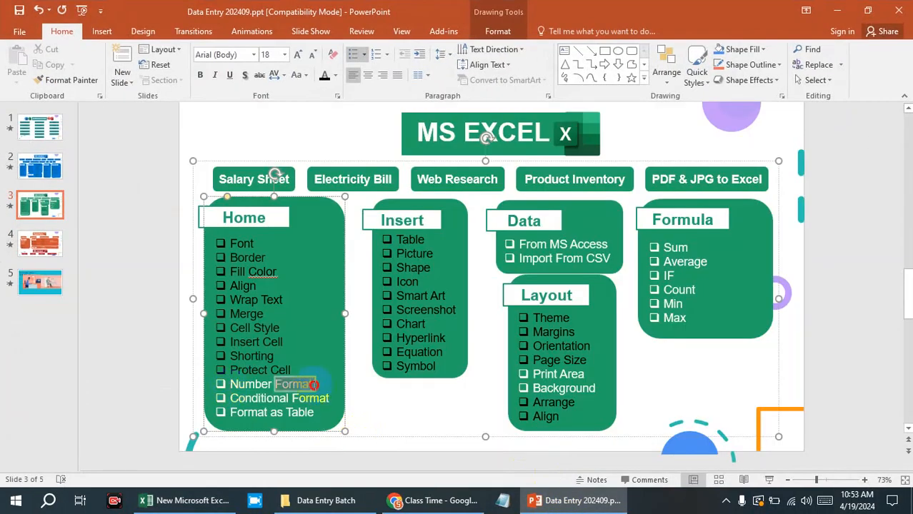
pyautogui.moveTo(315, 384); pyautogui.dragTo(232, 385)
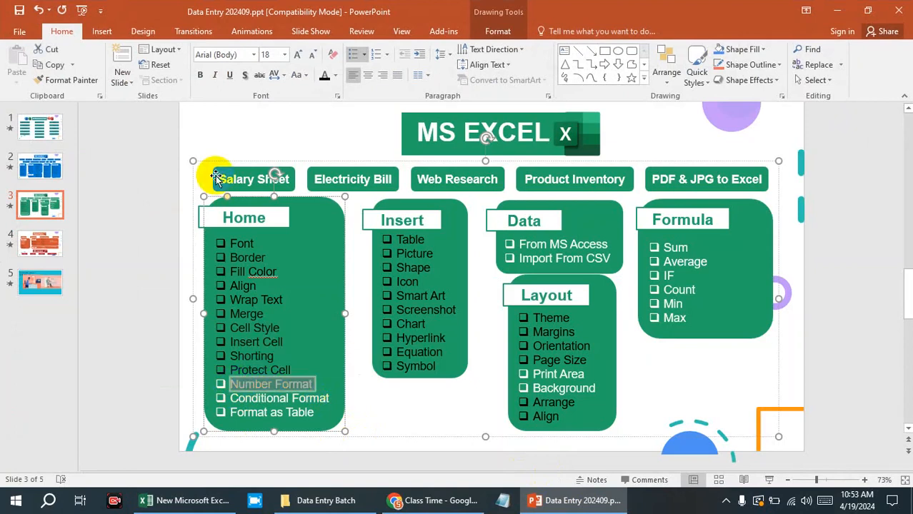
pyautogui.click(837, 10)
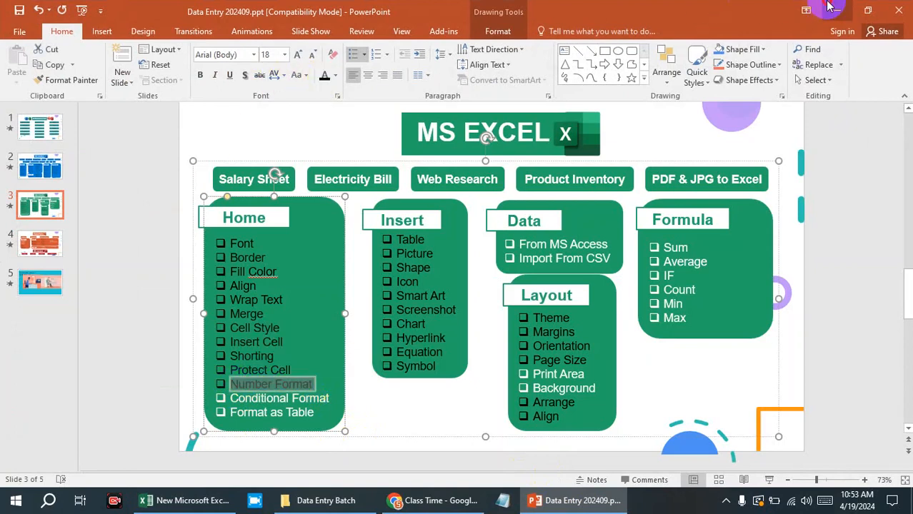
# Apply the dollar Accounting number format to cell F15 and inspect the cell's underlying value.
pyautogui.click(586, 226)
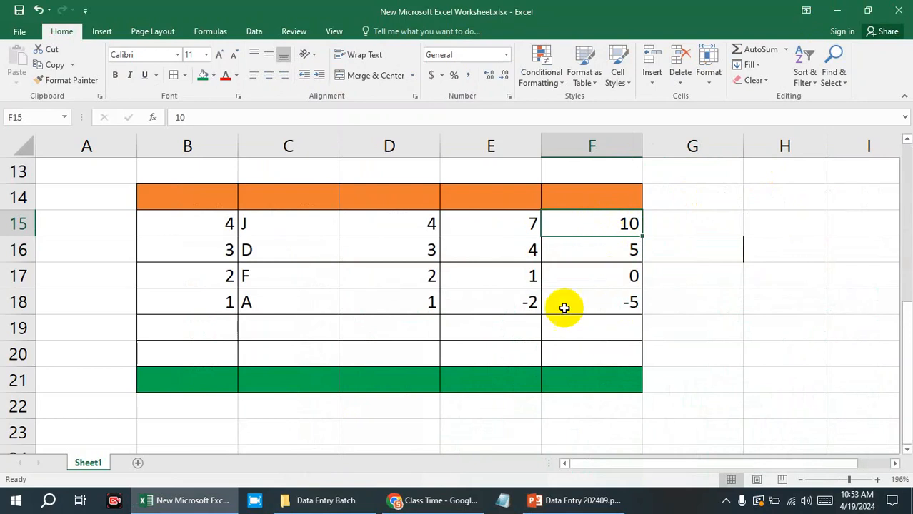
pyautogui.click(506, 55)
pyautogui.click(506, 56)
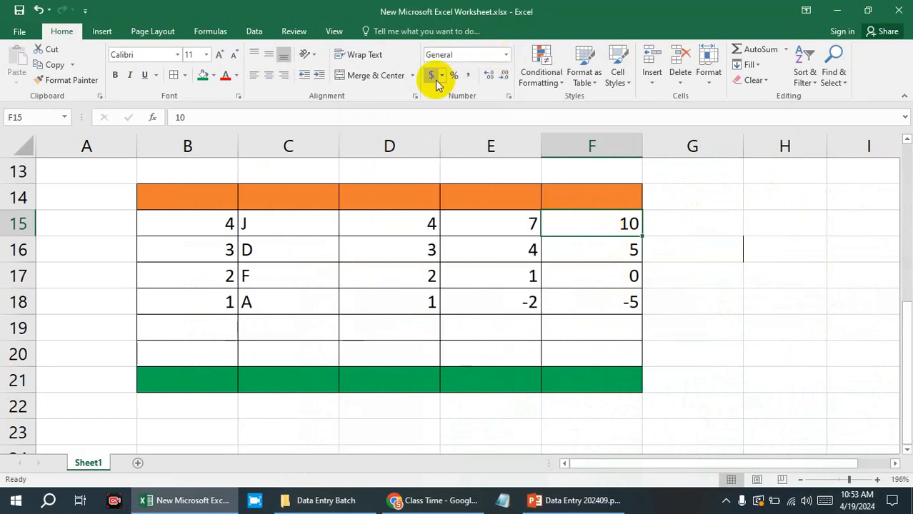
pyautogui.click(432, 76)
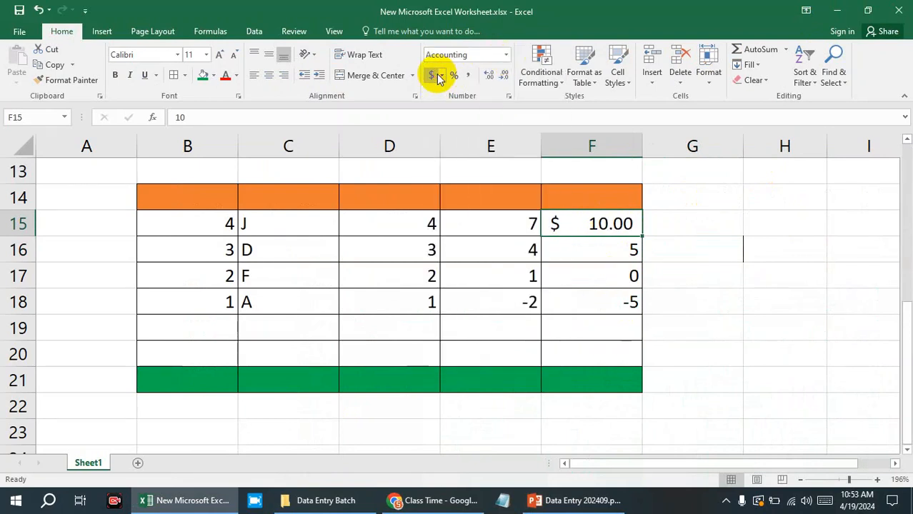
pyautogui.click(465, 119)
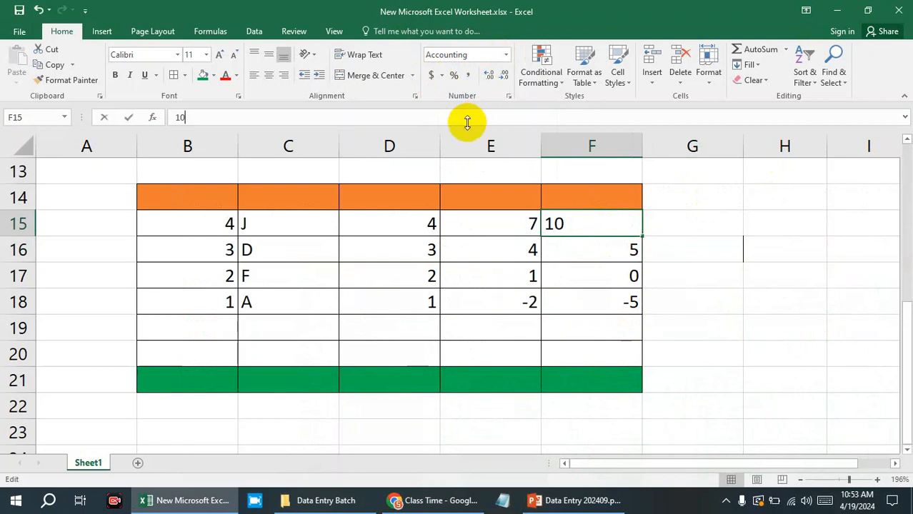
pyautogui.click(826, 251)
pyautogui.click(585, 227)
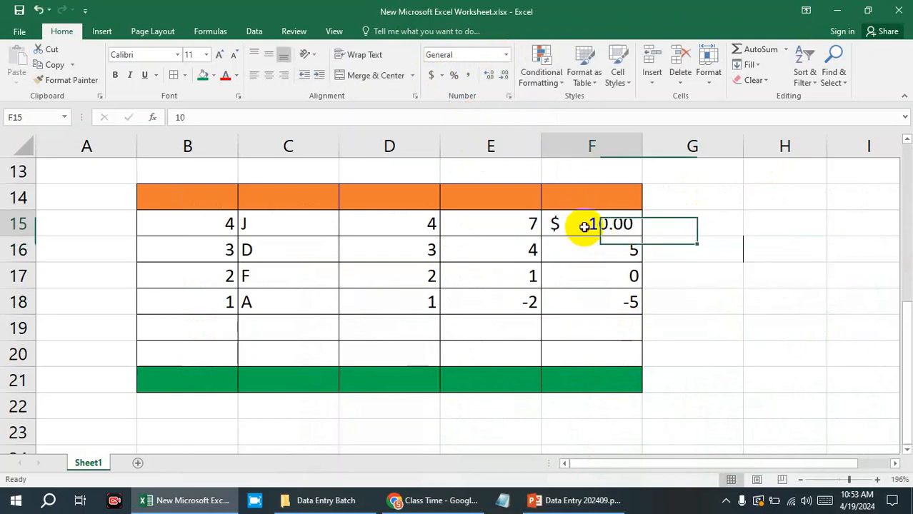
# Review the accounting currency options for cell F15, keeping $ English (United States).
pyautogui.click(442, 75)
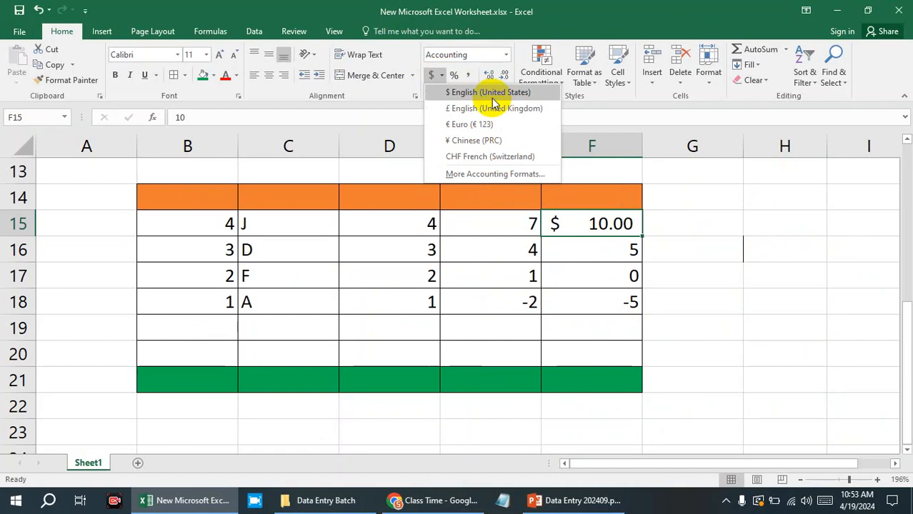
pyautogui.click(450, 97)
pyautogui.click(703, 252)
pyautogui.click(613, 230)
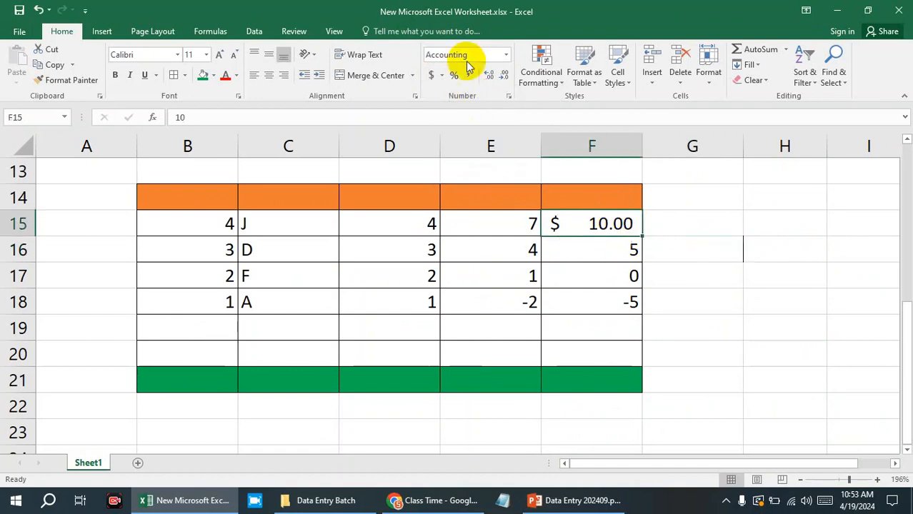
# Set the number format of cell F15 to General.
pyautogui.click(506, 61)
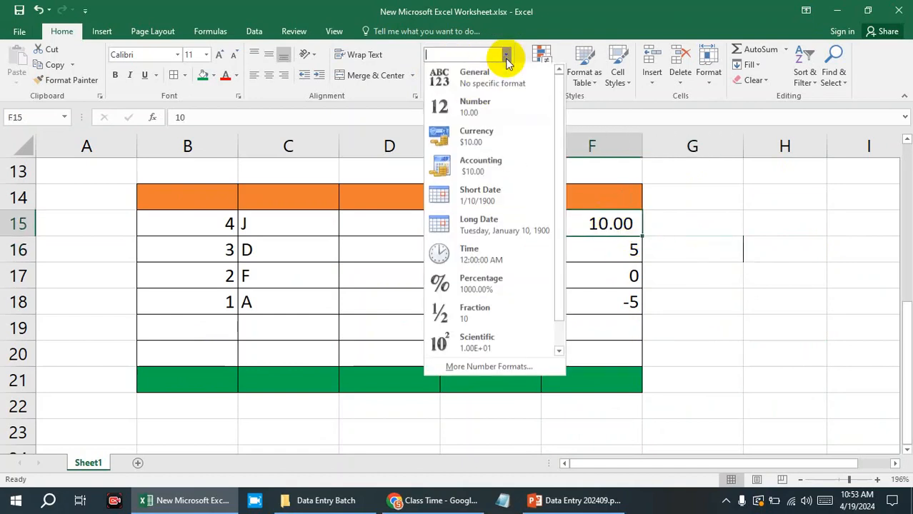
pyautogui.click(473, 74)
pyautogui.click(715, 271)
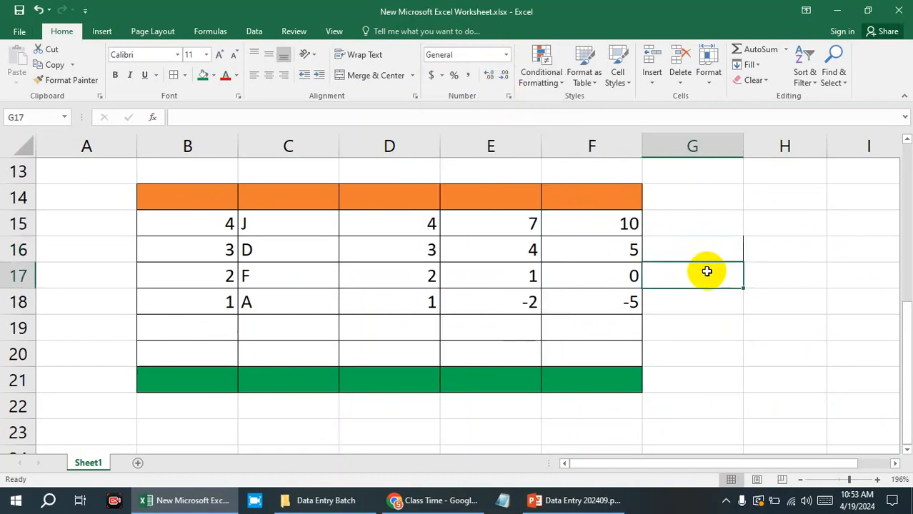
# Review the number formats offered for cell F16, through to Scientific and Text, without applying one.
pyautogui.click(613, 252)
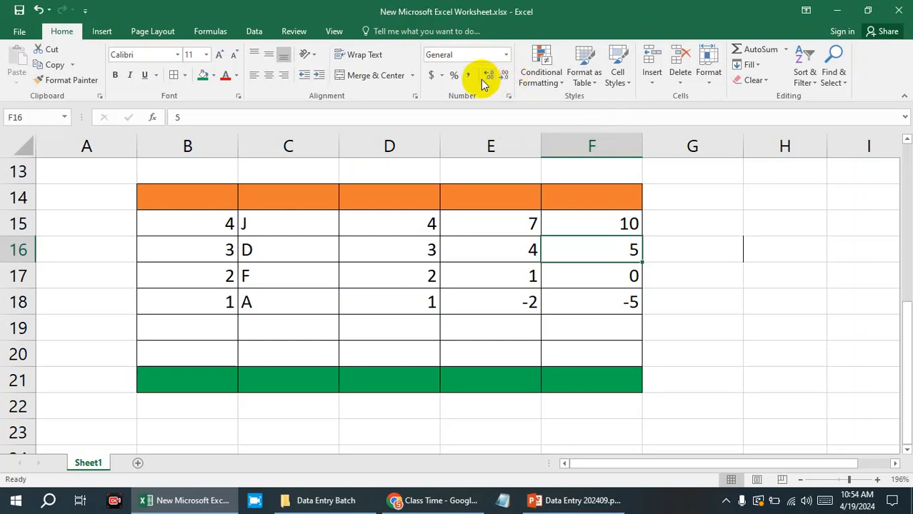
pyautogui.click(506, 54)
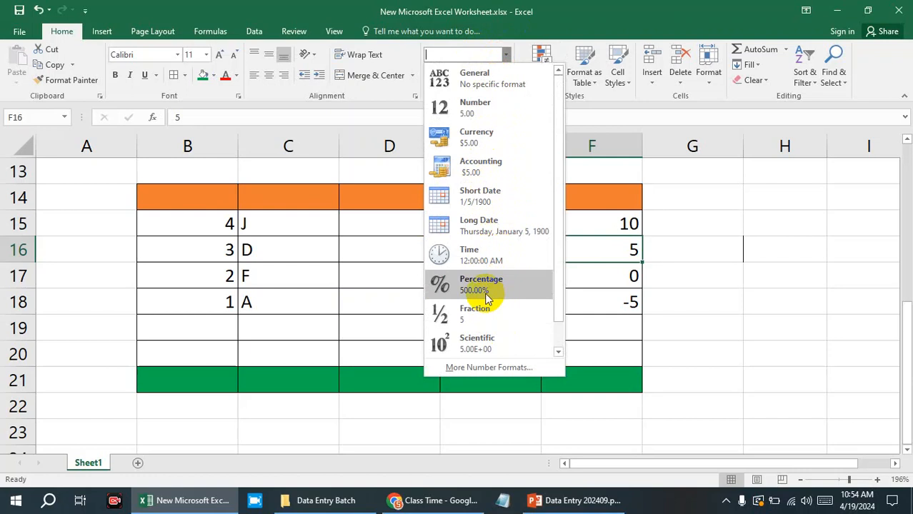
pyautogui.scroll(-1, 469, 354)
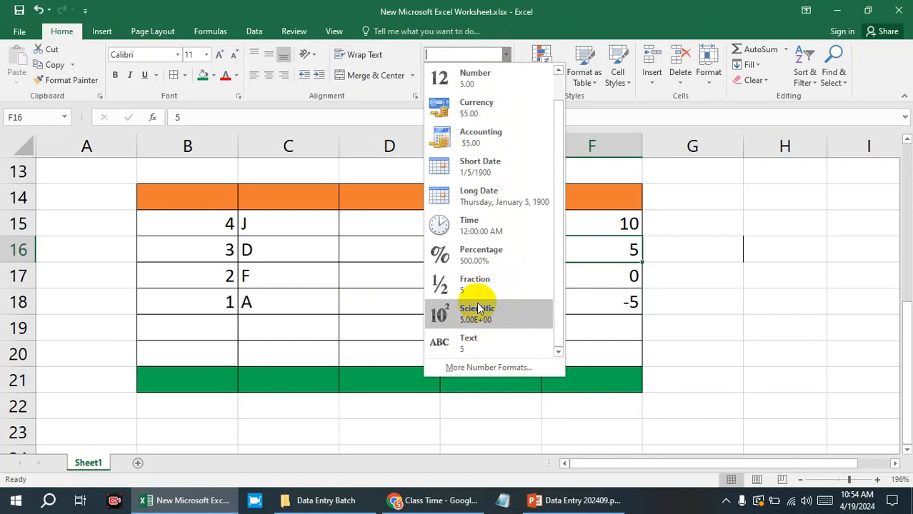
pyautogui.press('Escape')
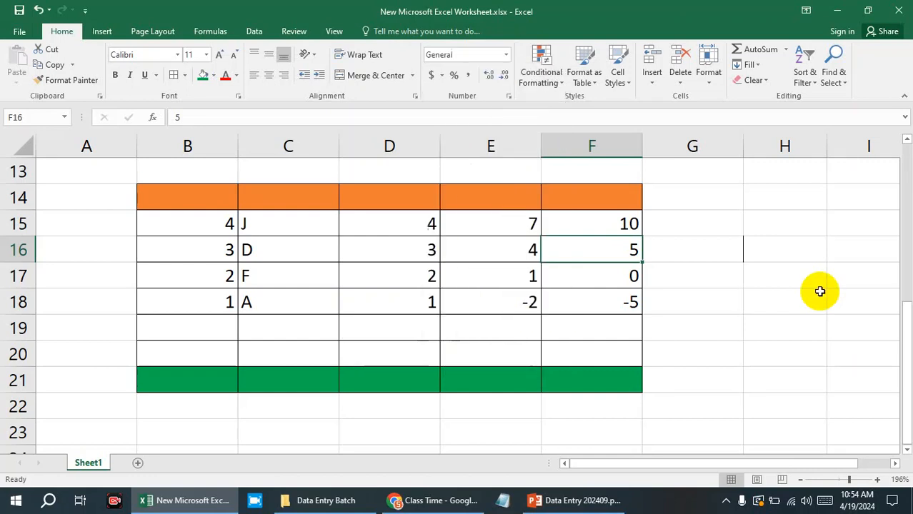
# Switch to the PowerPoint slide, color the Format as Table item in the Home list black, and return to Excel.
pyautogui.click(567, 505)
pyautogui.click(568, 509)
pyautogui.click(568, 510)
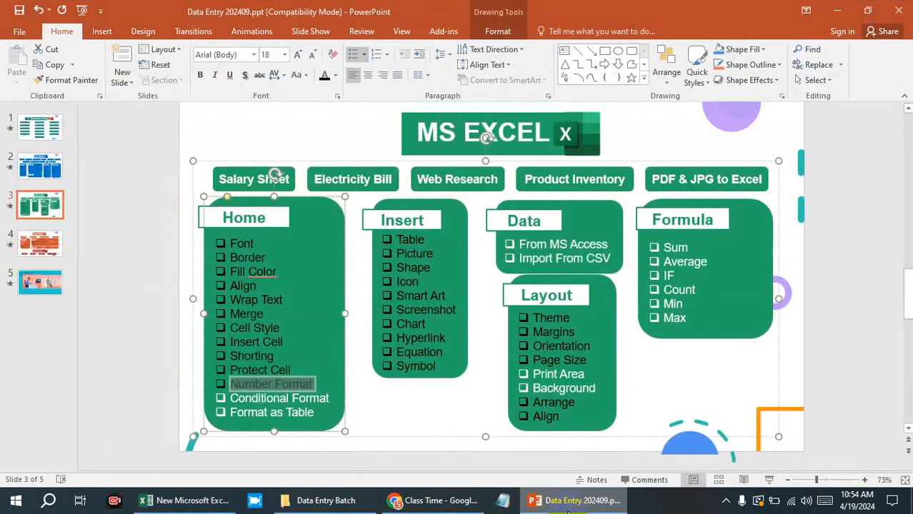
pyautogui.click(289, 398)
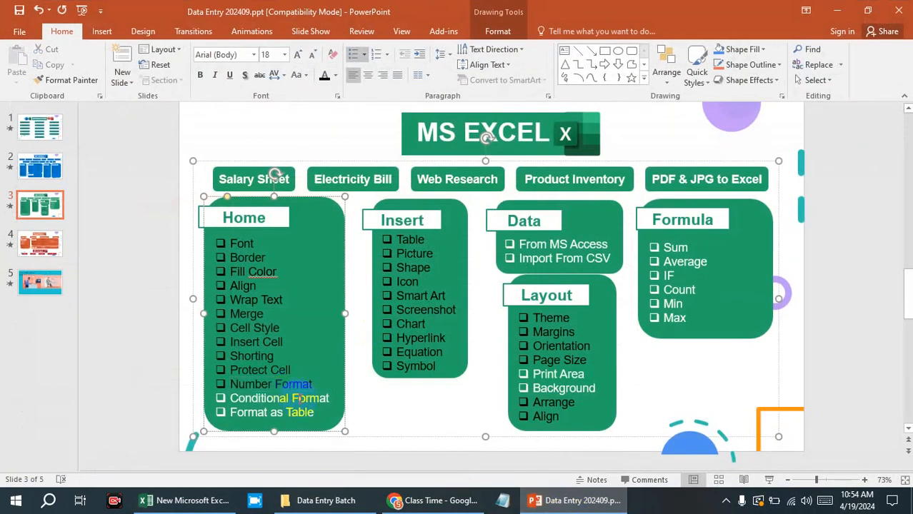
pyautogui.click(315, 412)
pyautogui.doubleClick(315, 412)
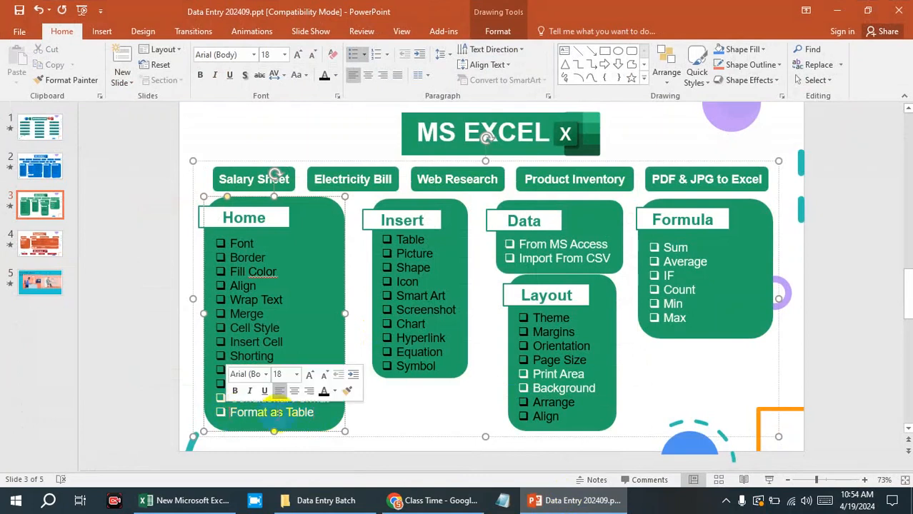
pyautogui.moveTo(287, 416); pyautogui.dragTo(229, 414)
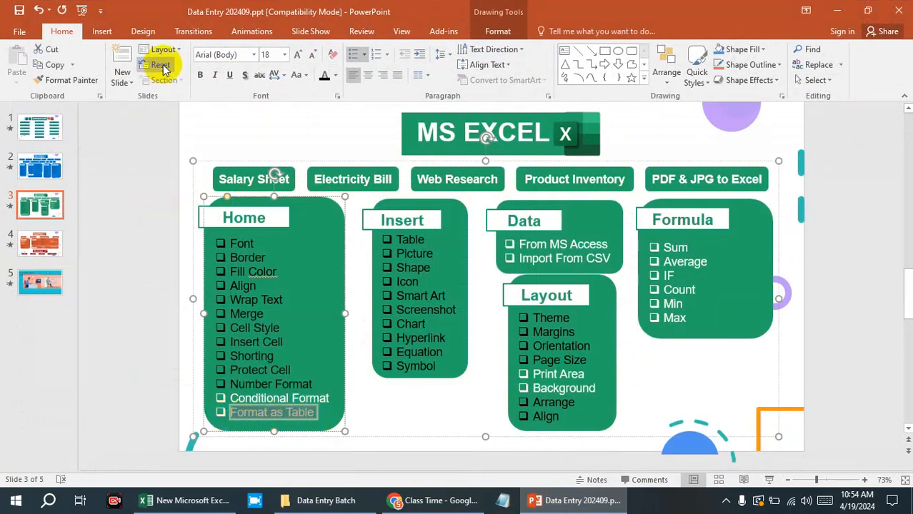
pyautogui.click(349, 335)
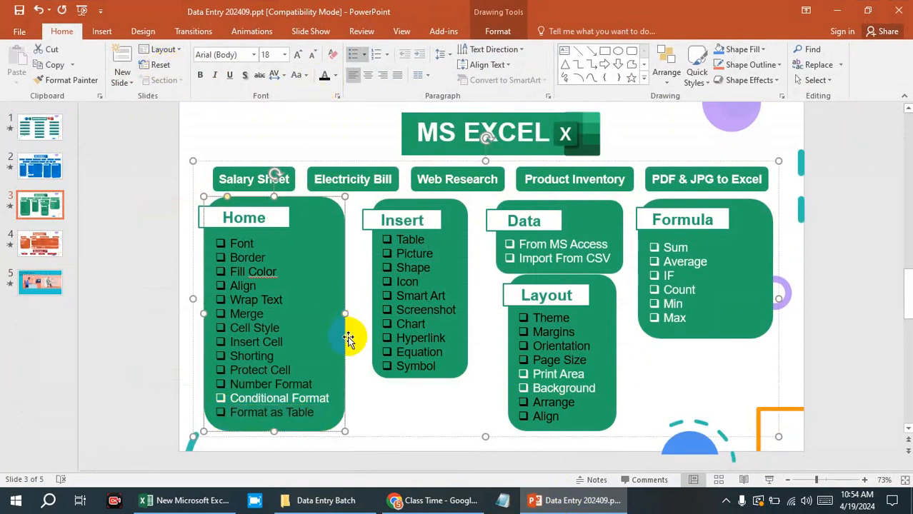
pyautogui.click(515, 375)
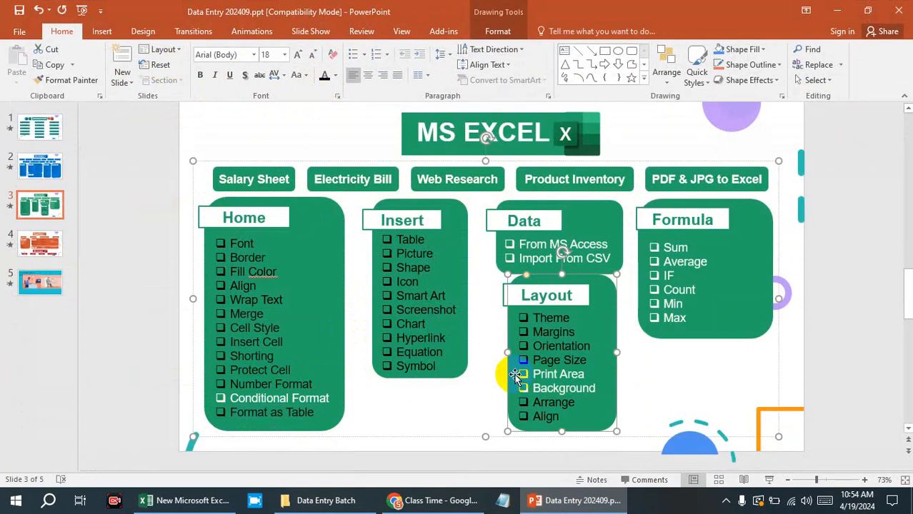
pyautogui.scroll(-1, 378, 384)
pyautogui.scroll(1, 363, 380)
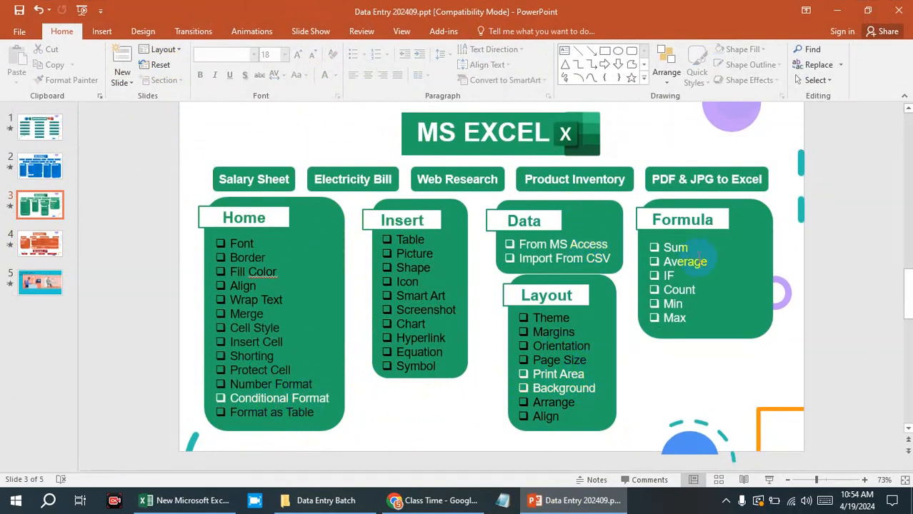
pyautogui.click(837, 10)
# Delete the contents of the range A1:H21, covering both the upper table and the lower bordered block.
pyautogui.click(712, 231)
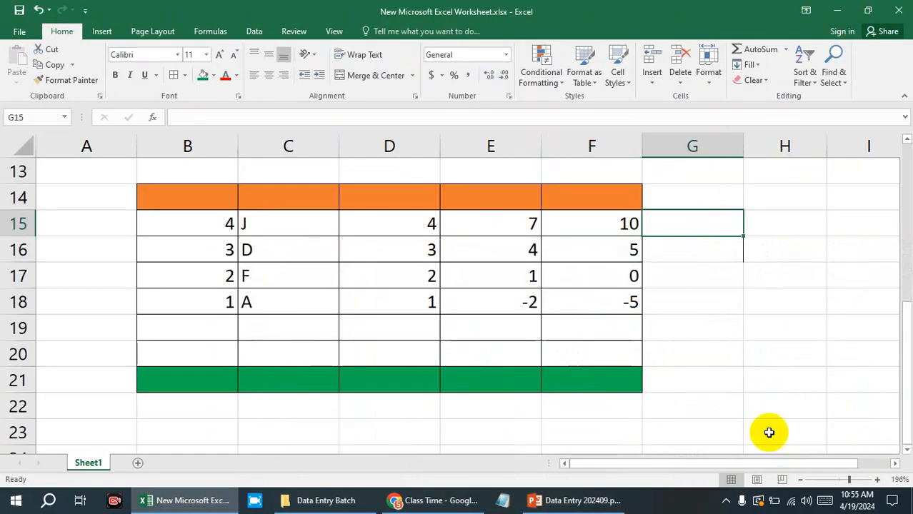
pyautogui.moveTo(842, 483); pyautogui.dragTo(836, 475)
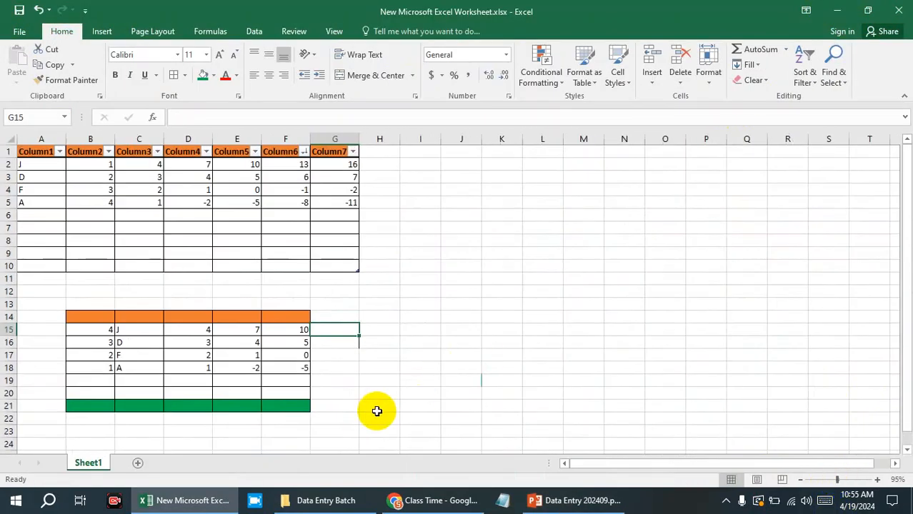
pyautogui.moveTo(376, 407); pyautogui.dragTo(7, 119)
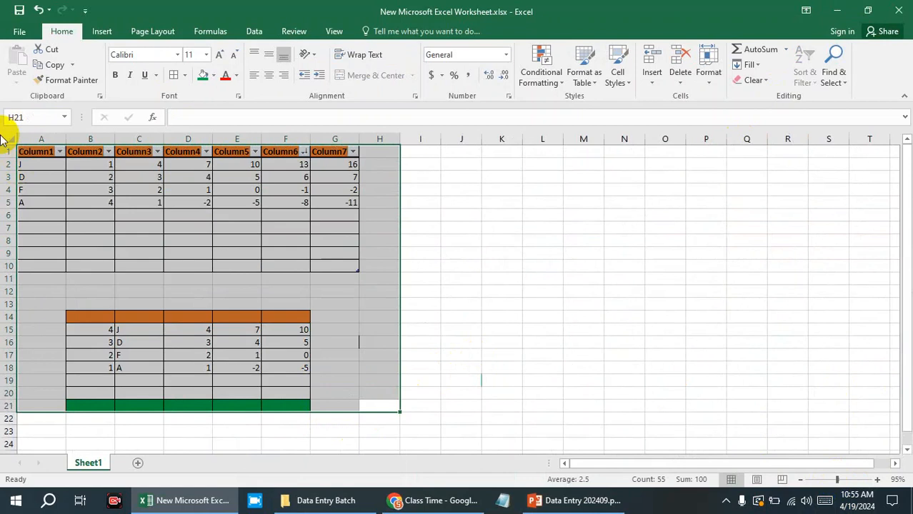
pyautogui.press('Delete')
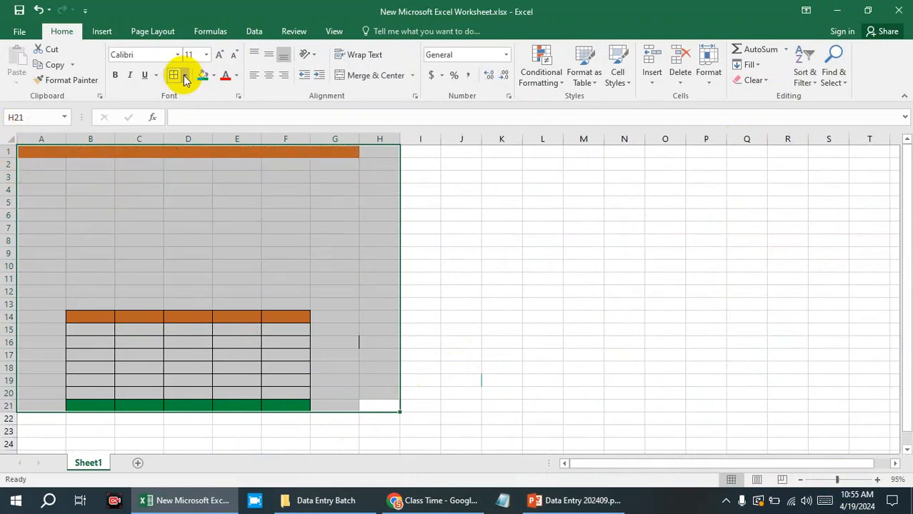
# Remove all borders and the fill color from the range A1:H21, leaving cell M12 selected.
pyautogui.click(184, 75)
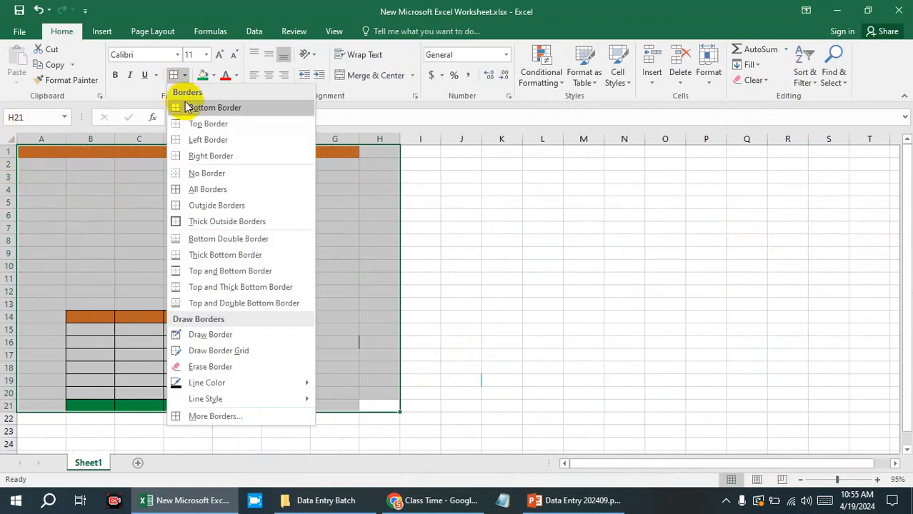
pyautogui.click(193, 173)
pyautogui.click(215, 75)
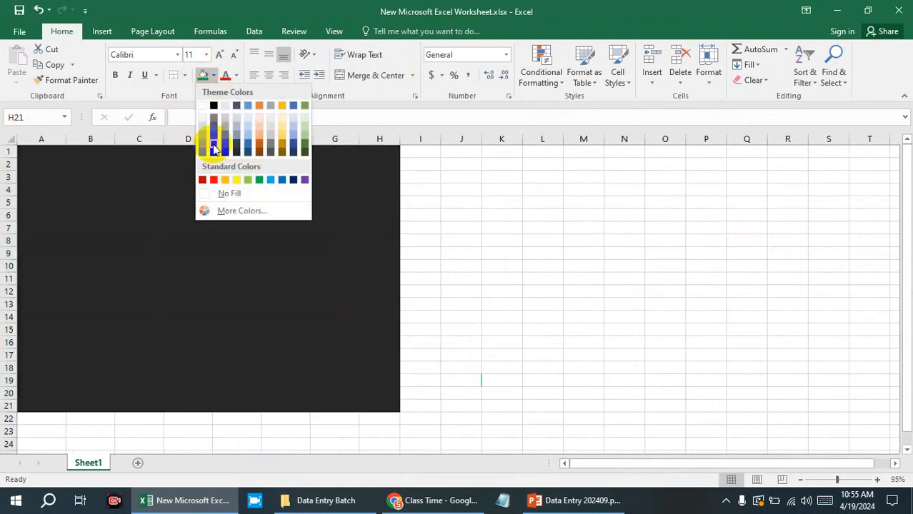
pyautogui.click(218, 193)
pyautogui.click(568, 289)
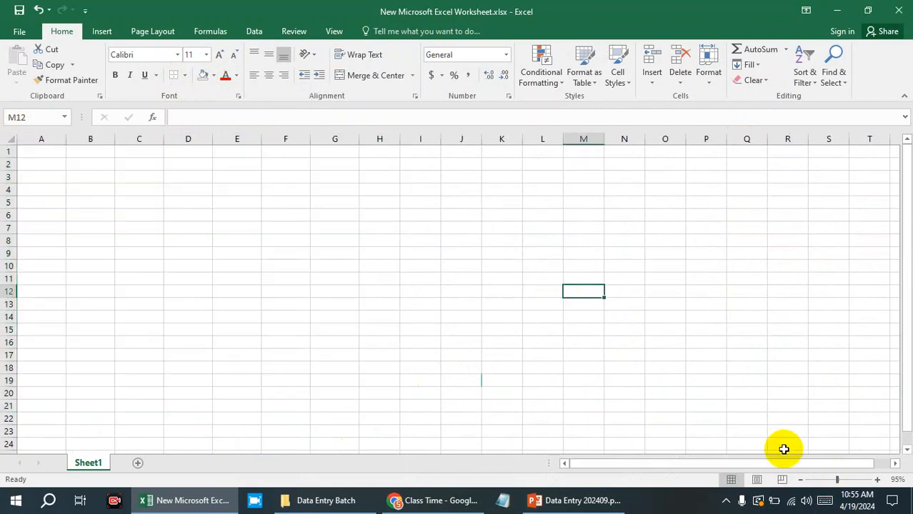
# Select the range A1:G10 and review the Conditional Formatting categories, from Highlight Cells Rules to Icon Sets.
pyautogui.click(877, 479)
pyautogui.click(878, 479)
pyautogui.click(878, 480)
pyautogui.click(878, 479)
pyautogui.click(877, 480)
pyautogui.scroll(1, 221, 308)
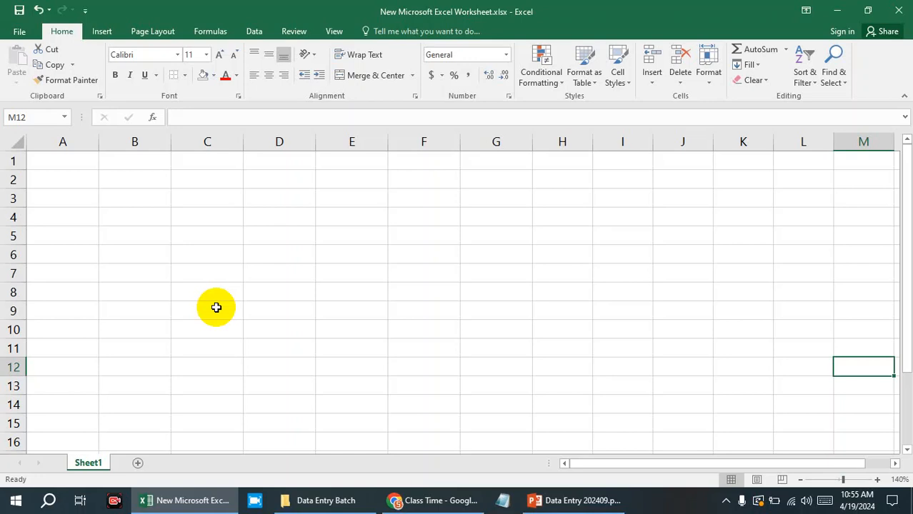
pyautogui.click(293, 219)
pyautogui.click(75, 164)
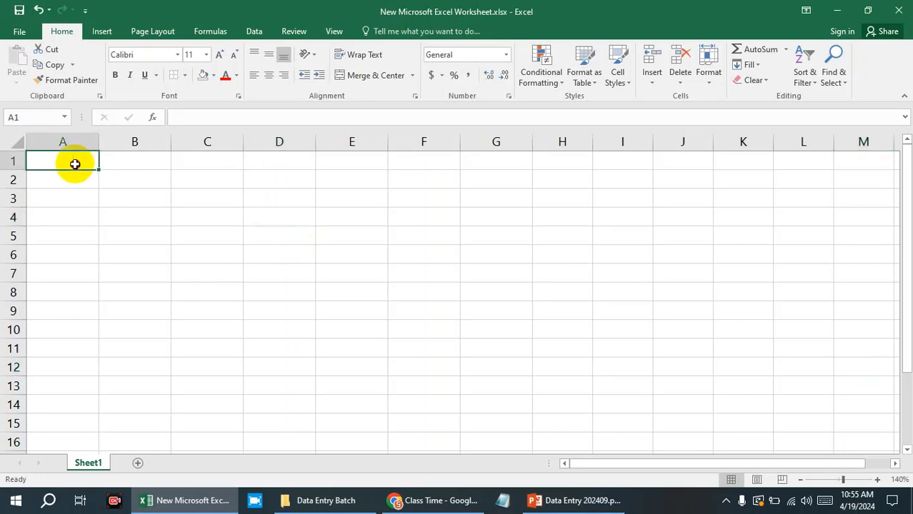
pyautogui.moveTo(74, 163); pyautogui.dragTo(513, 323)
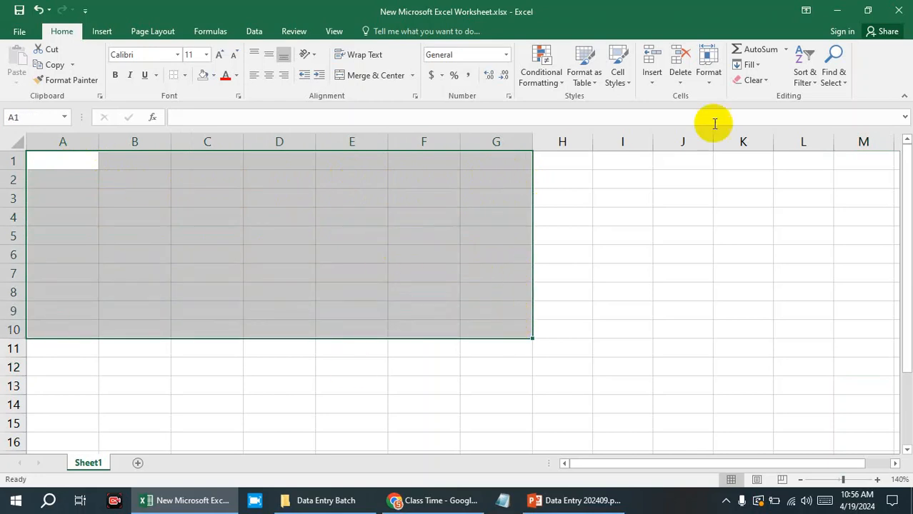
pyautogui.click(564, 81)
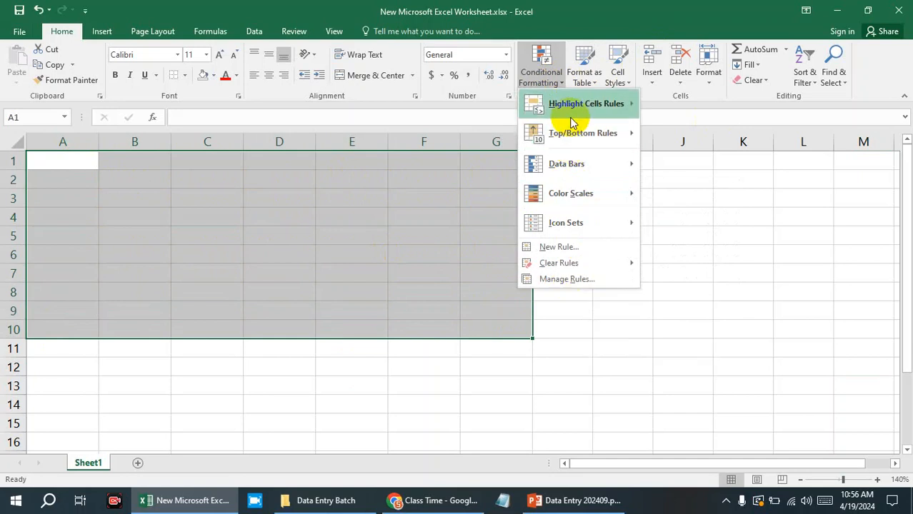
pyautogui.moveTo(570, 120)
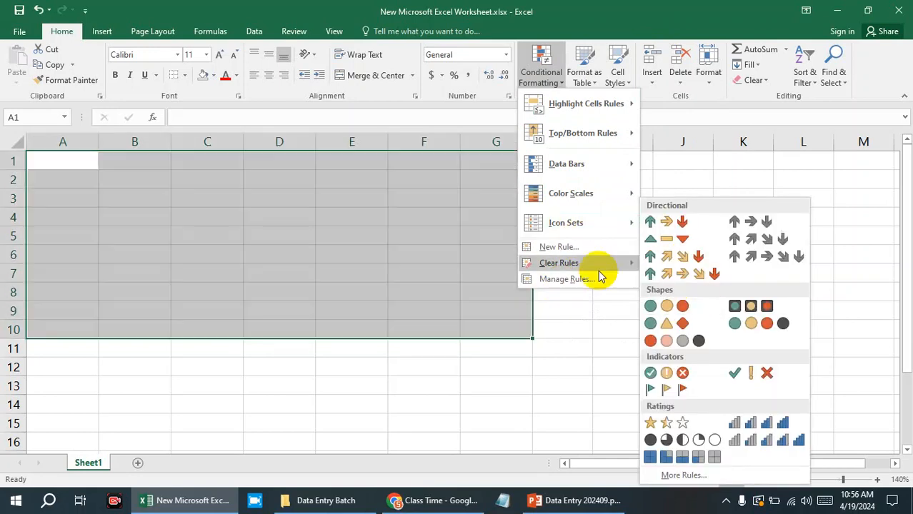
pyautogui.moveTo(583, 235)
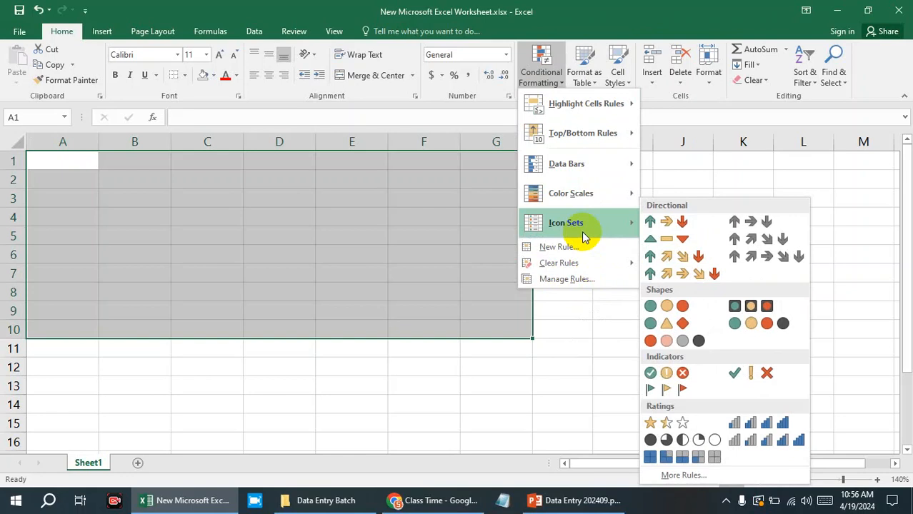
# Inspect the settings of the Greater Than and Between highlight rules, cancelling each without applying it.
pyautogui.moveTo(626, 103)
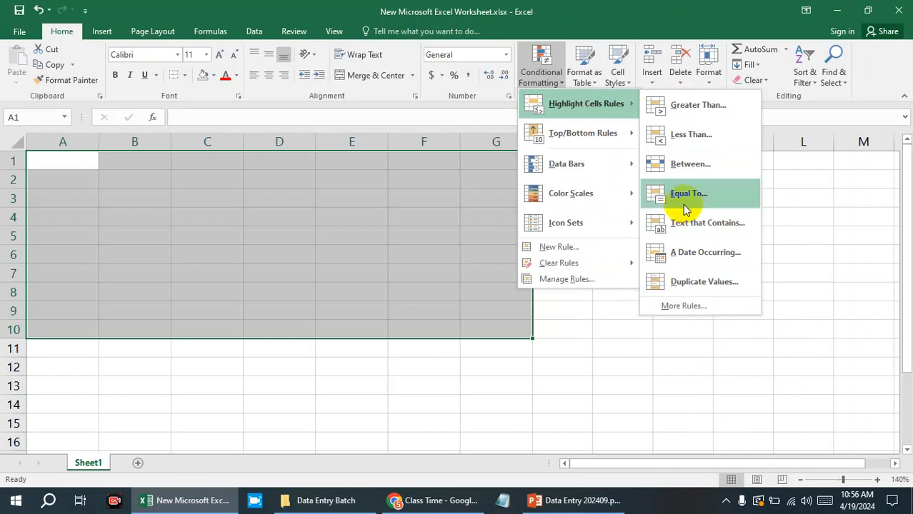
pyautogui.click(706, 111)
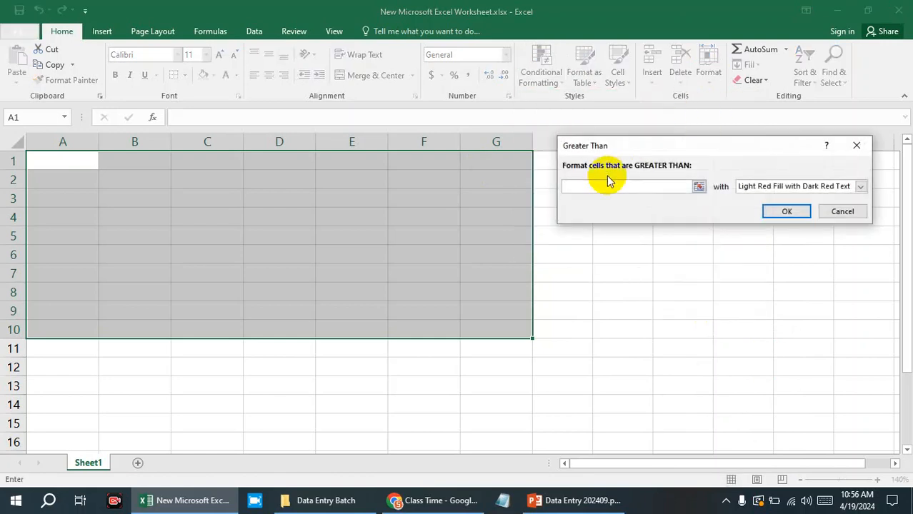
pyautogui.moveTo(781, 147); pyautogui.dragTo(766, 75)
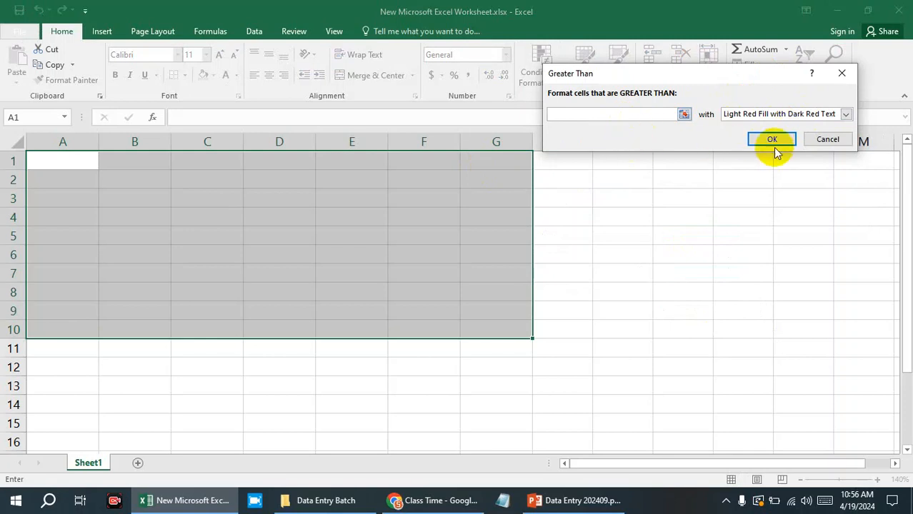
pyautogui.click(826, 139)
pyautogui.click(541, 68)
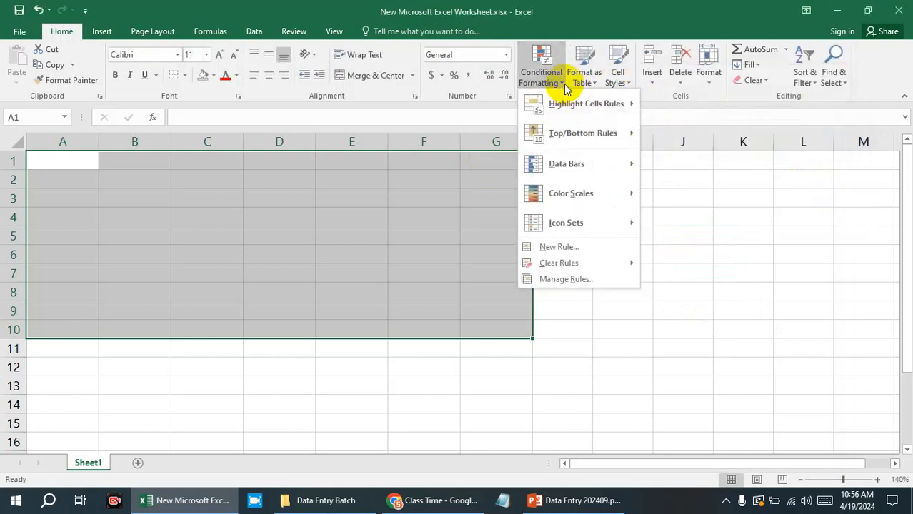
pyautogui.moveTo(598, 113)
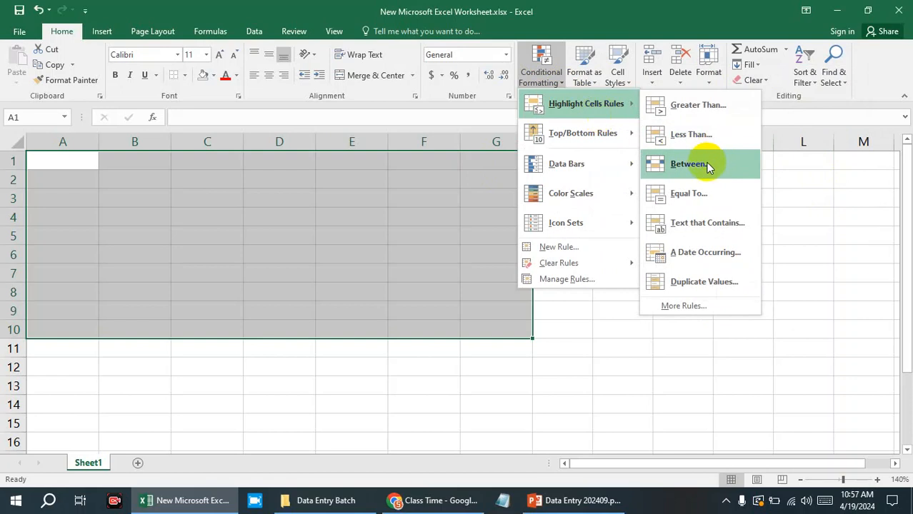
pyautogui.click(709, 166)
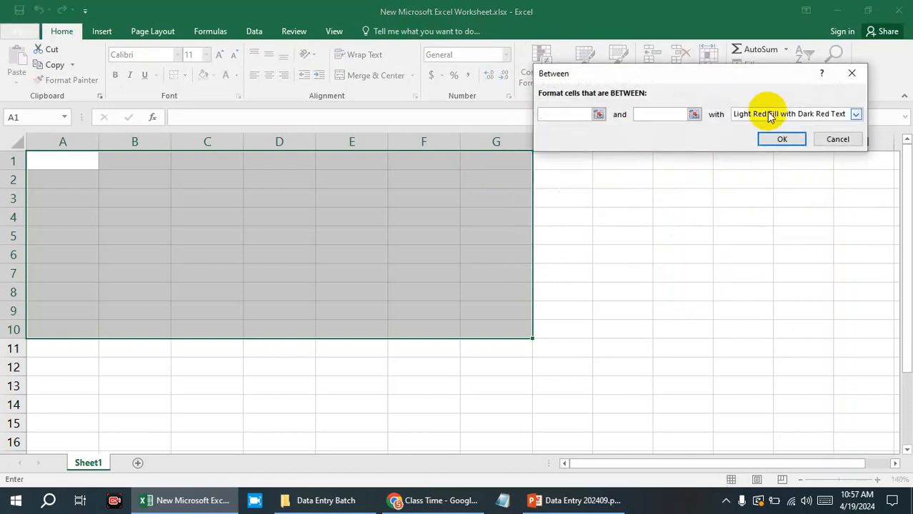
pyautogui.click(856, 139)
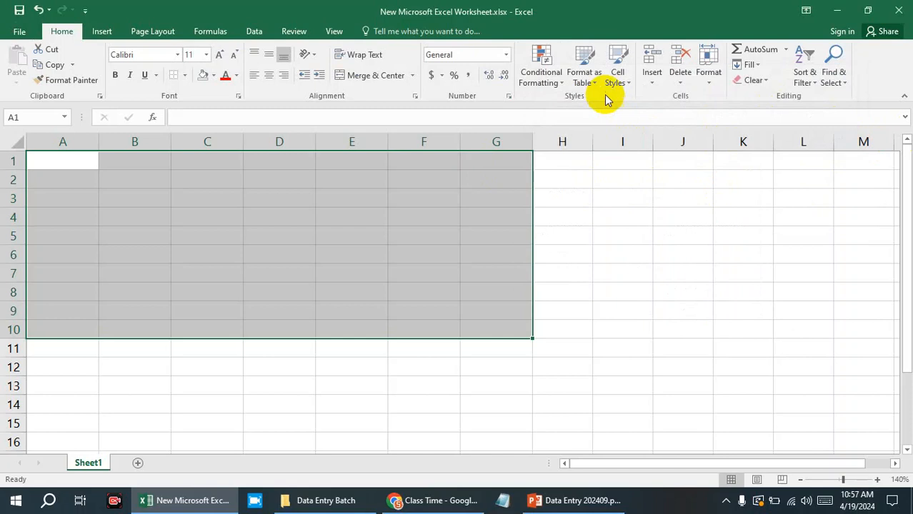
# Start a custom highlight rule for A1:G10 and set its rule type to Format all cells based on their values.
pyautogui.click(560, 79)
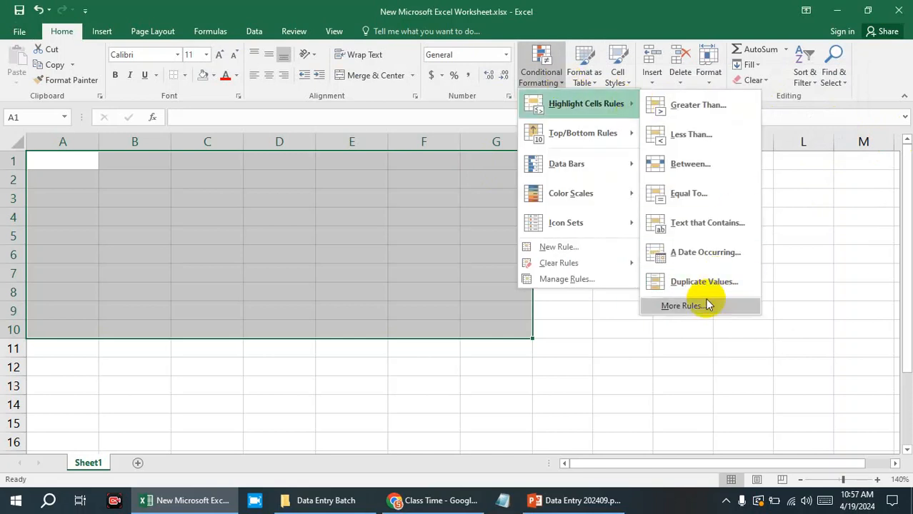
pyautogui.click(704, 309)
pyautogui.moveTo(624, 16); pyautogui.dragTo(612, 128)
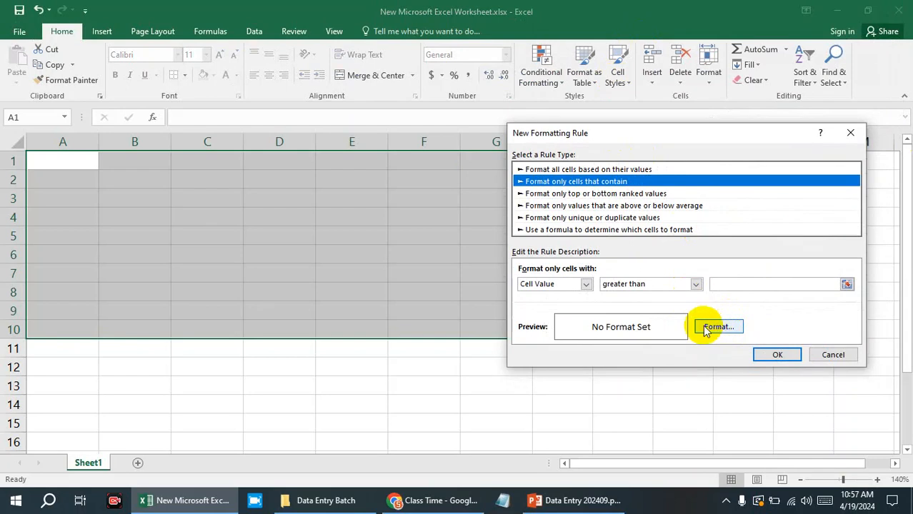
pyautogui.click(536, 170)
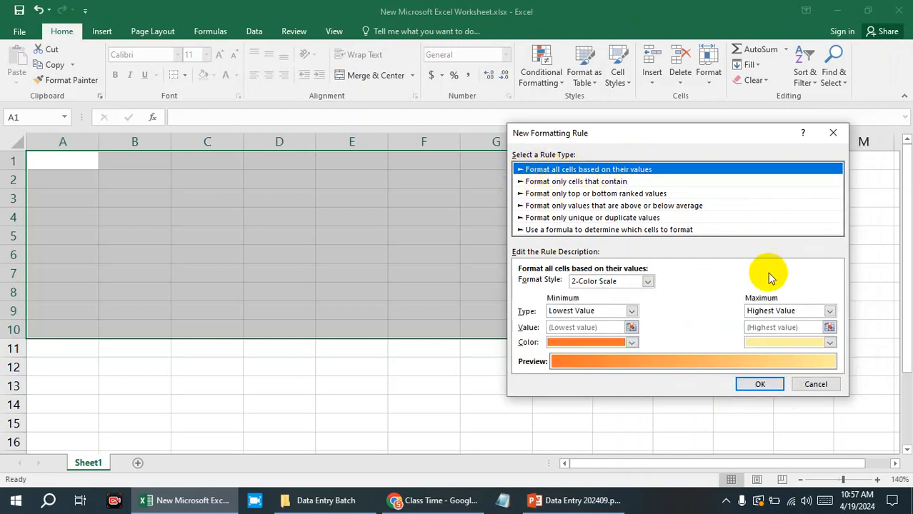
# Review the format styles and the minimum value types offered for the 2-Color Scale rule, without changing them.
pyautogui.click(647, 281)
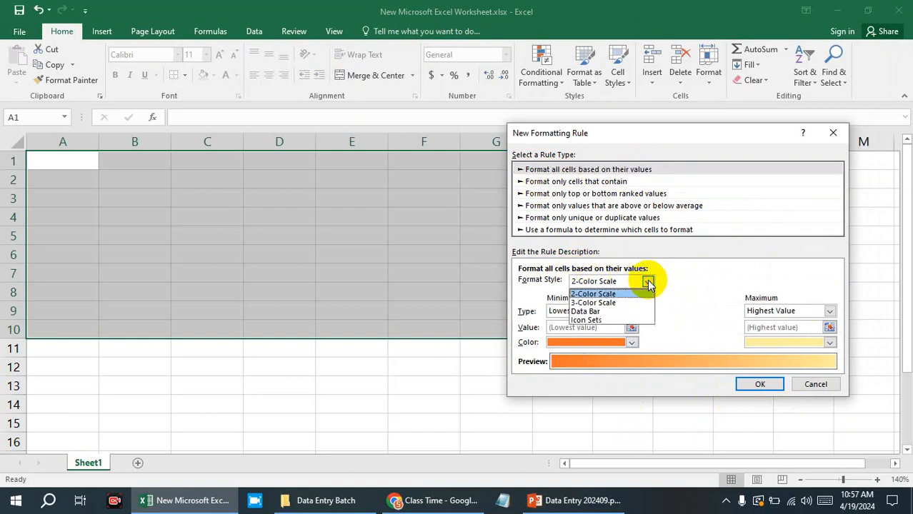
pyautogui.click(648, 282)
pyautogui.click(631, 311)
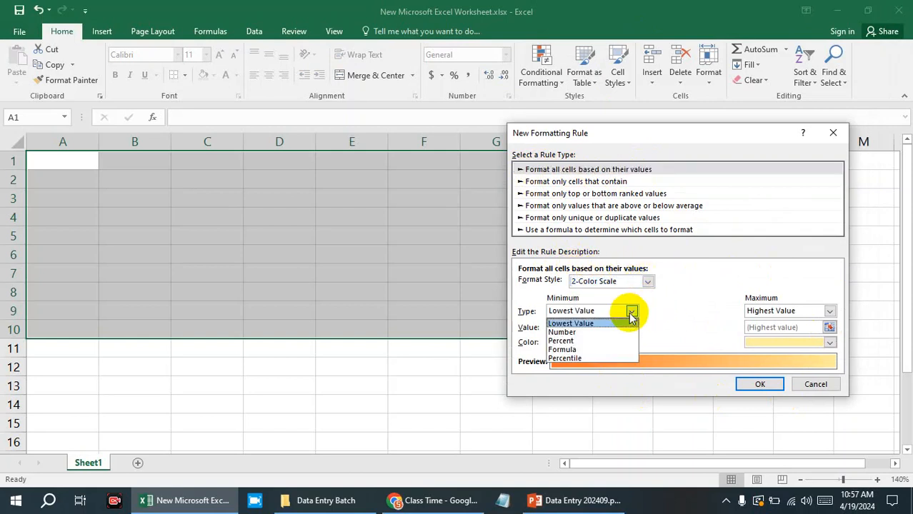
pyautogui.click(632, 311)
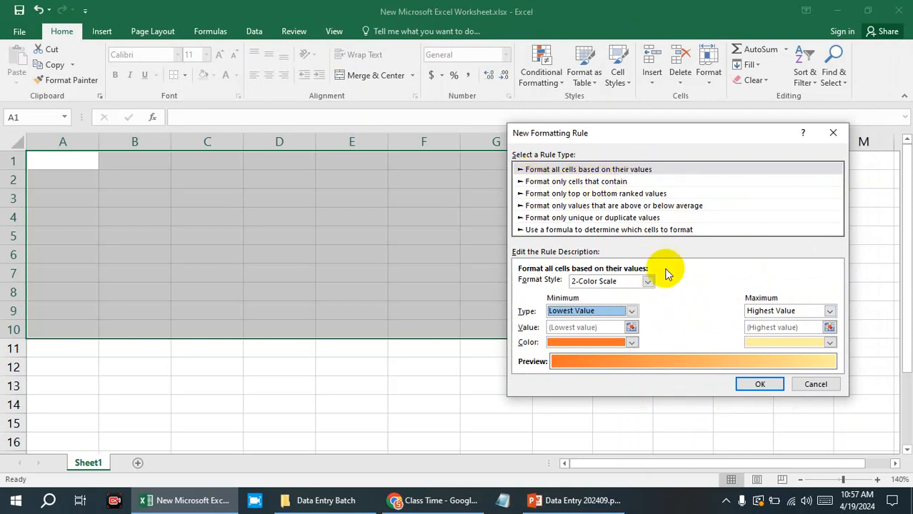
pyautogui.click(647, 281)
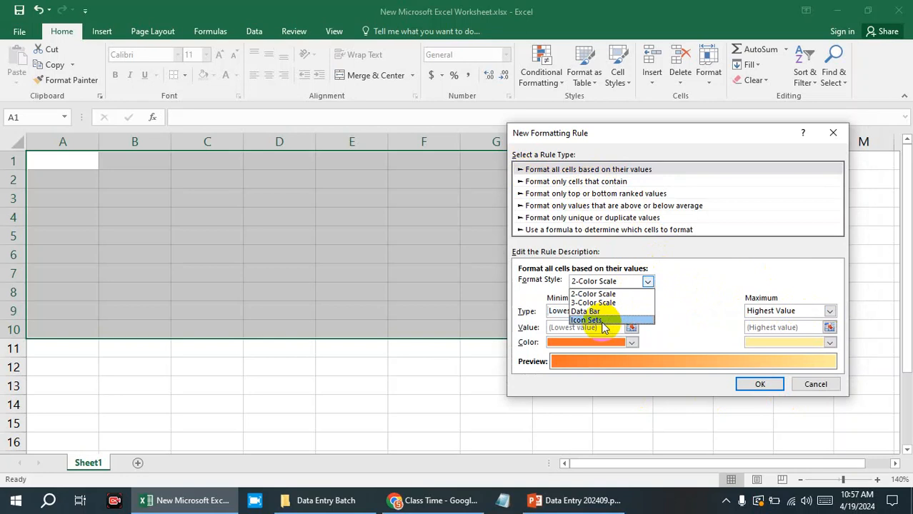
pyautogui.click(686, 297)
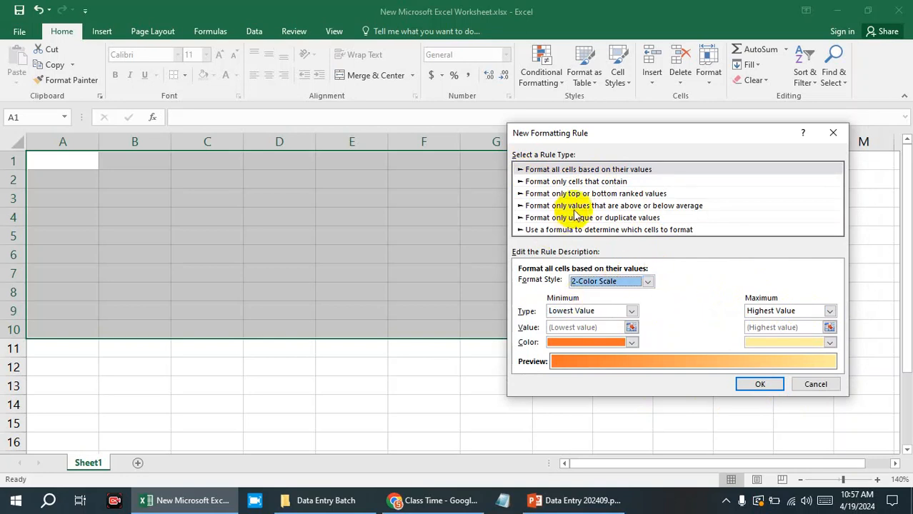
# Switch the rule type to Format only cells that contain and review the comparison operators offered for cell values.
pyautogui.click(537, 183)
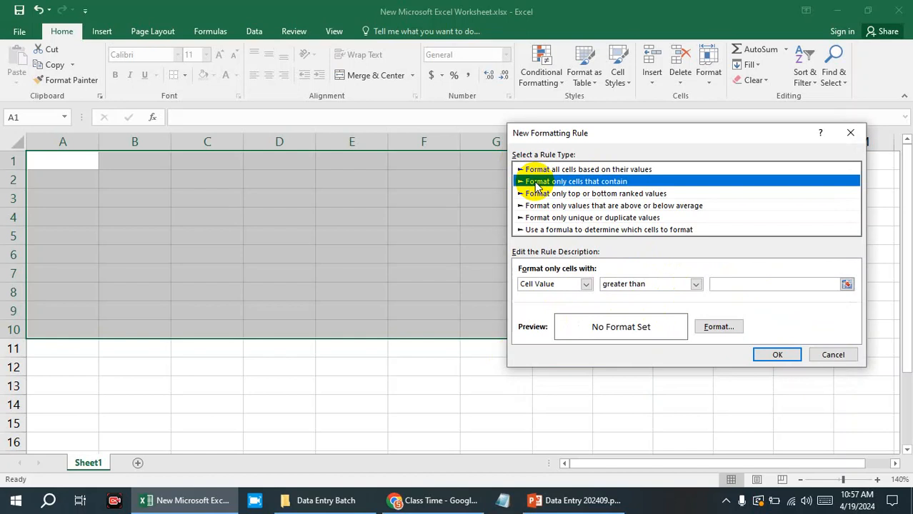
pyautogui.click(695, 284)
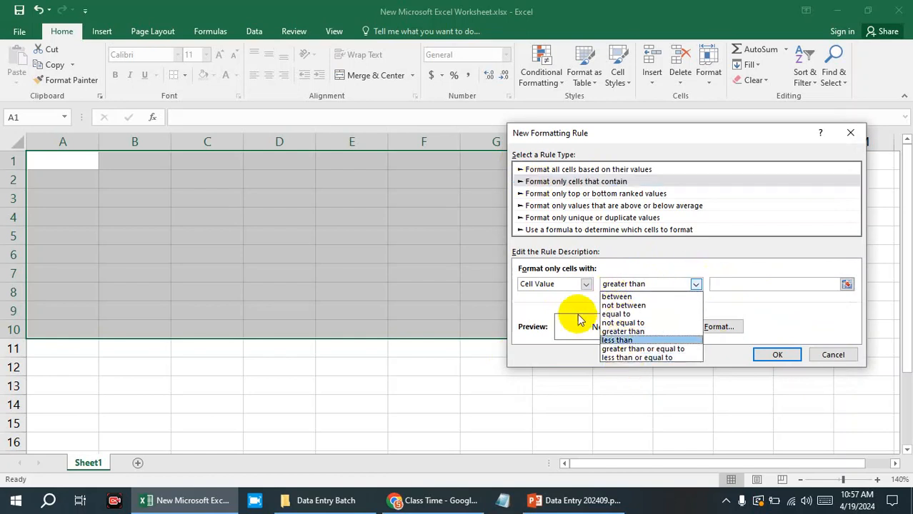
pyautogui.click(554, 286)
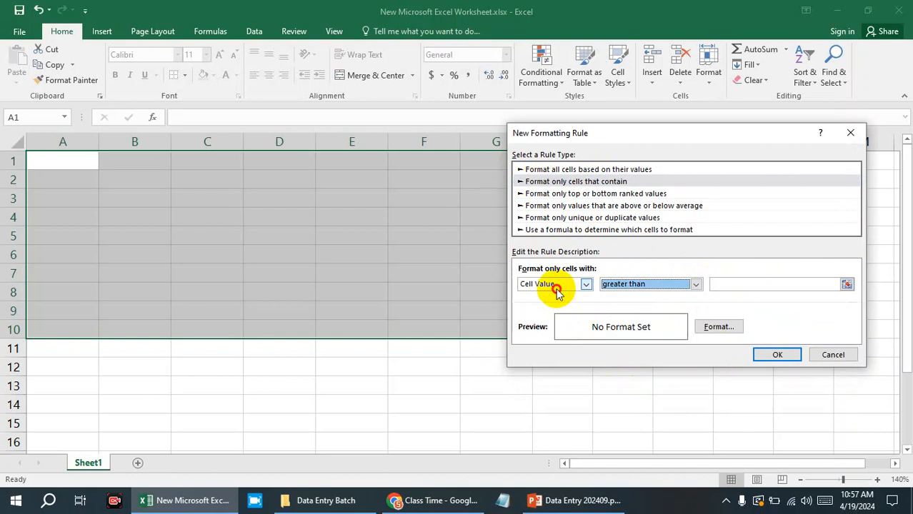
# Return the rule type to Format all cells based on their values and review the minimum value types.
pyautogui.click(530, 169)
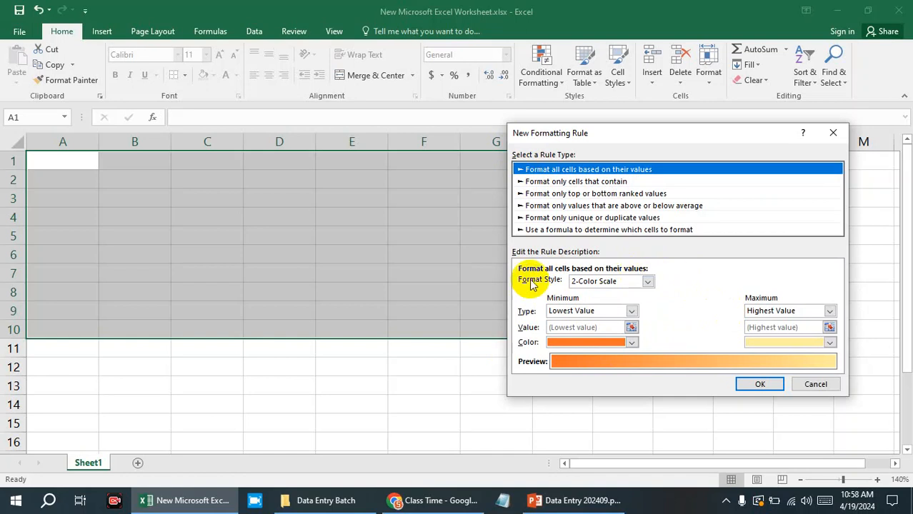
pyautogui.click(632, 311)
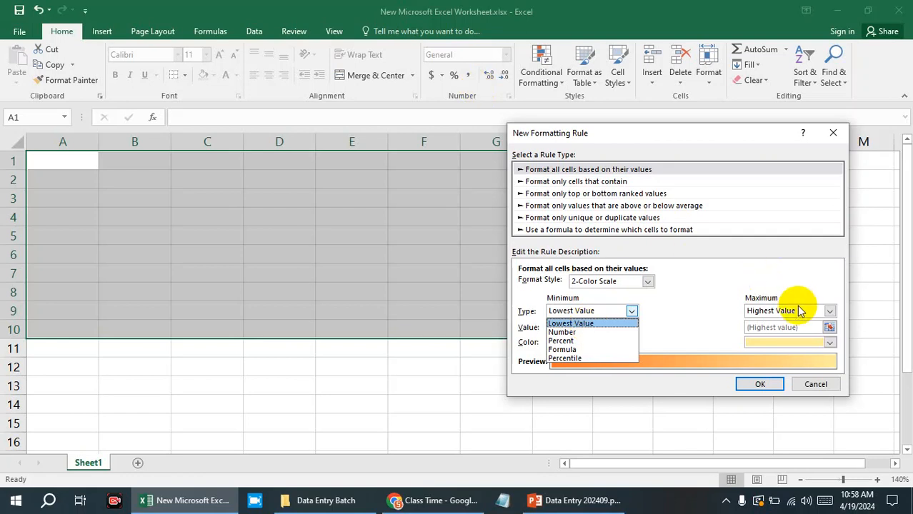
pyautogui.click(675, 291)
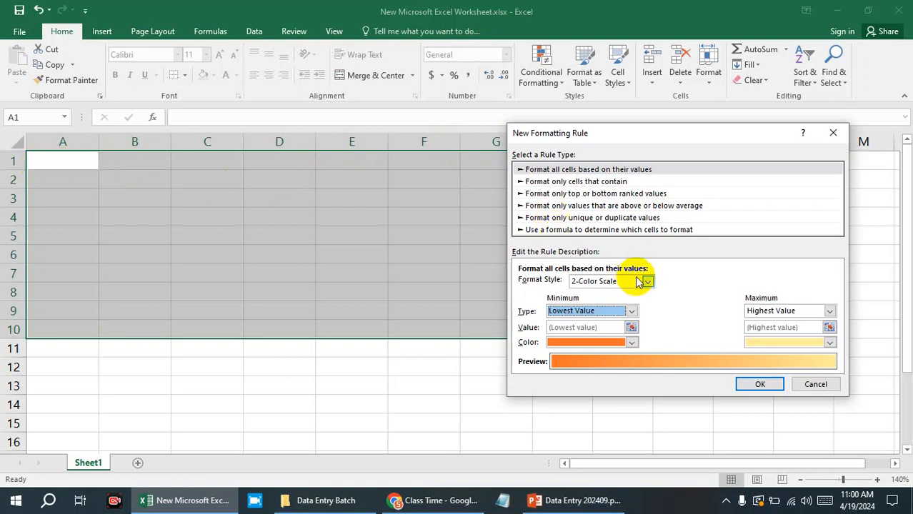
# Change the rule's format style to 3-Color Scale and look at the colors offered for its minimum.
pyautogui.click(647, 280)
pyautogui.click(619, 303)
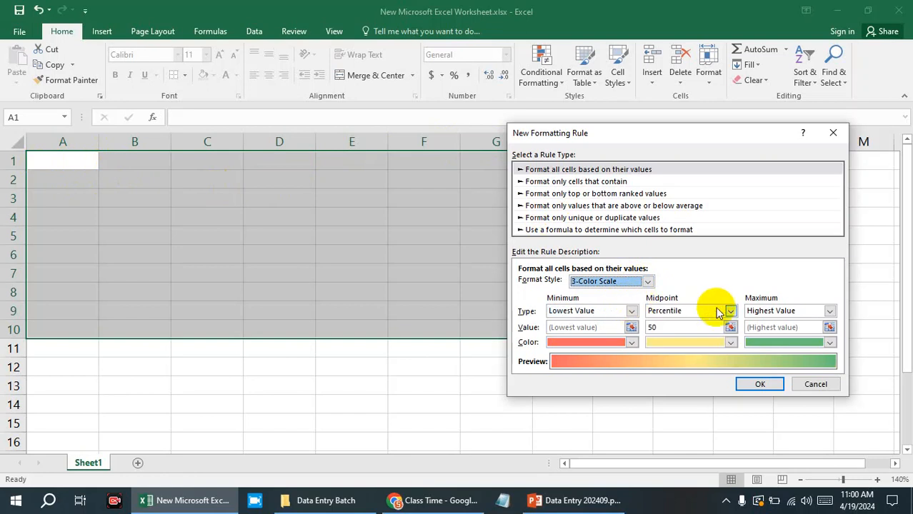
pyautogui.click(632, 343)
pyautogui.click(633, 343)
# Change the rule's format style to Data Bar and explore its Show Bar Only option and minimum type.
pyautogui.click(646, 281)
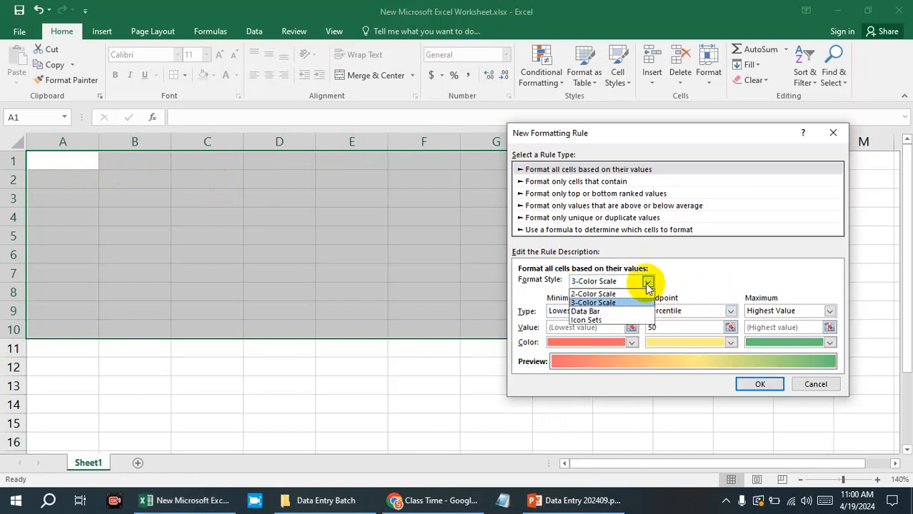
pyautogui.click(630, 312)
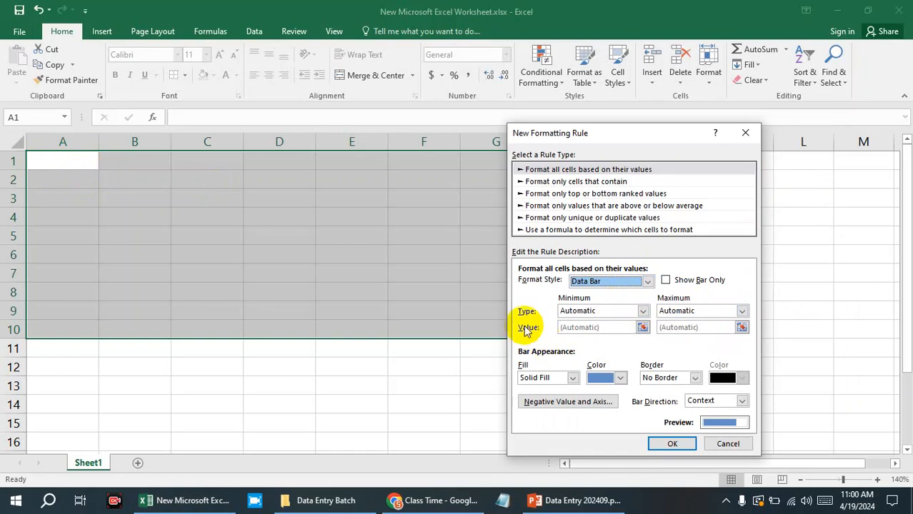
pyautogui.click(677, 283)
pyautogui.click(664, 280)
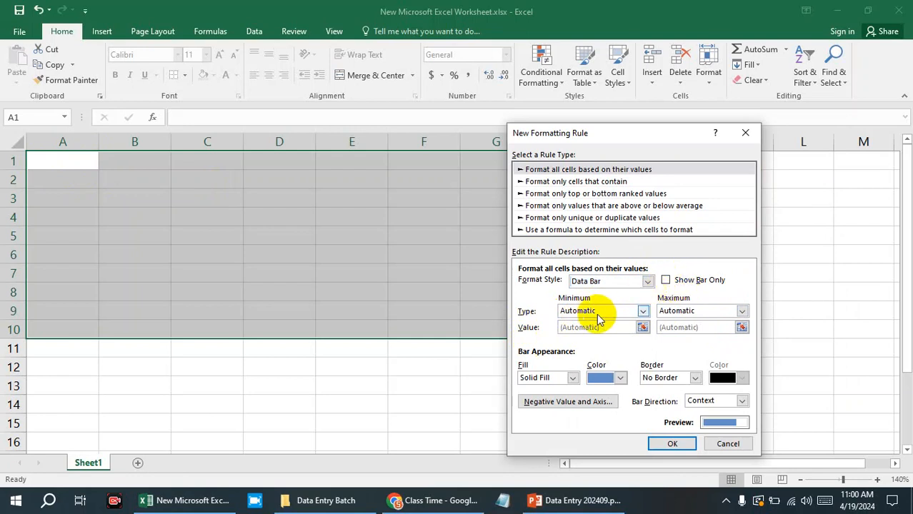
pyautogui.click(611, 316)
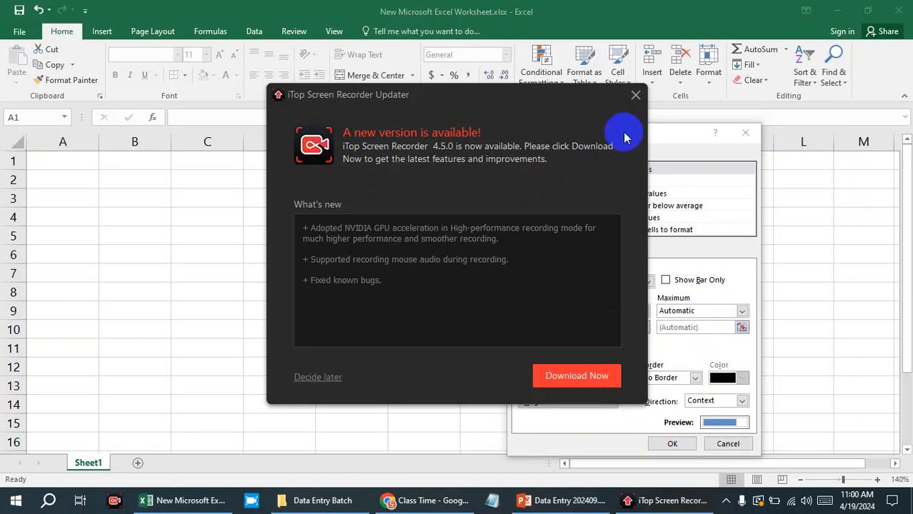
# Dismiss the recorder's update notice, review the minimum types and apply the Data Bar rule with Automatic minimum and maximum to A1:G10.
pyautogui.click(636, 95)
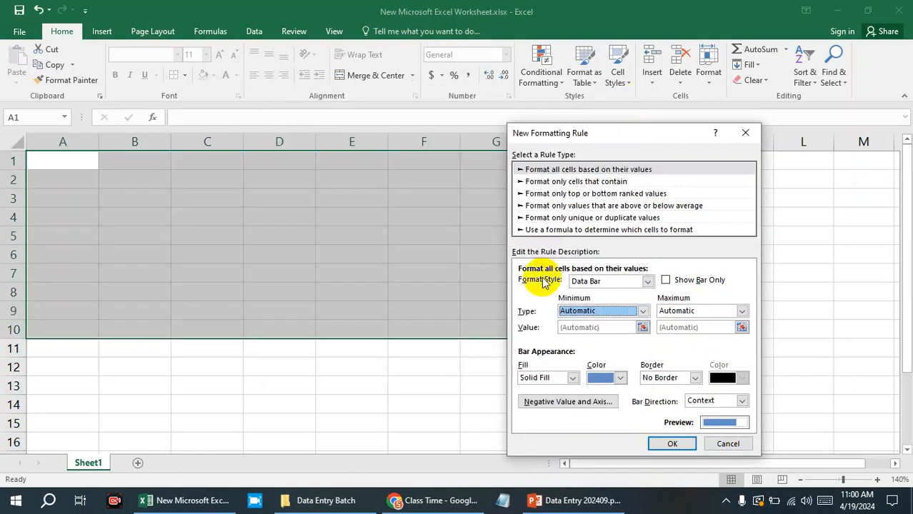
pyautogui.click(644, 310)
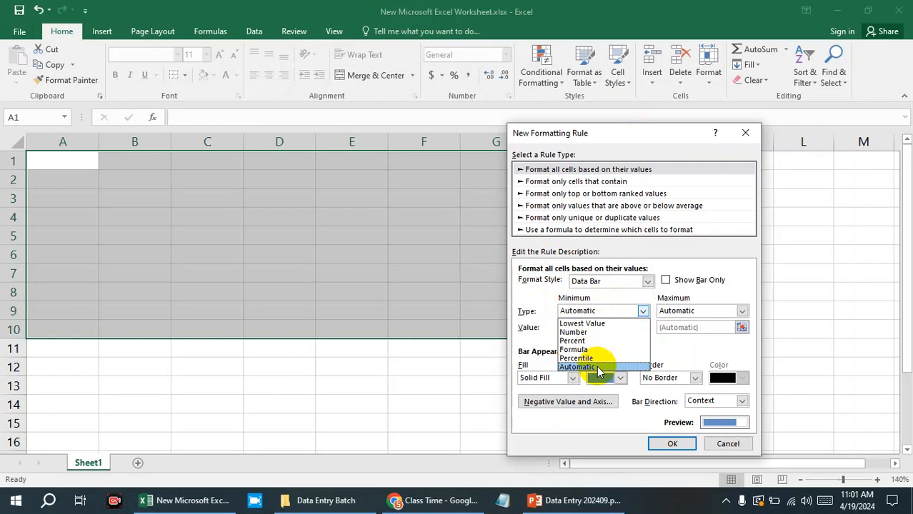
pyautogui.click(751, 289)
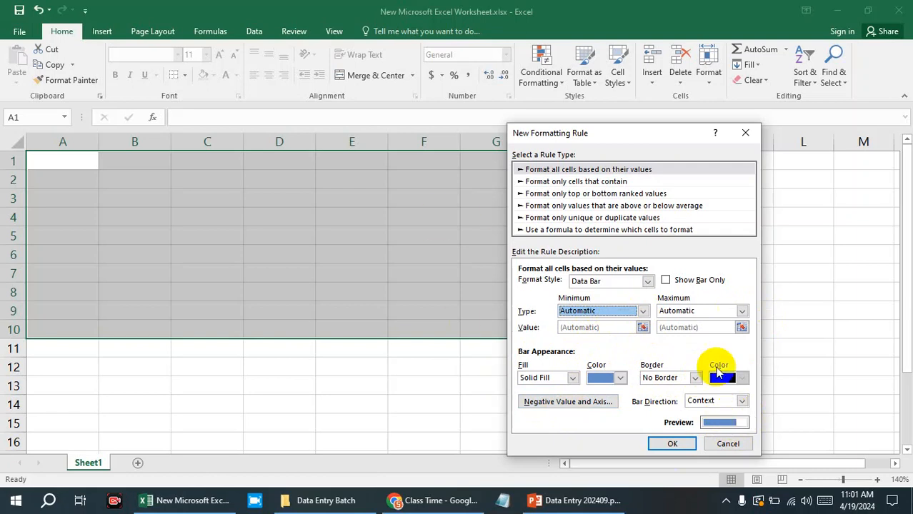
pyautogui.click(679, 446)
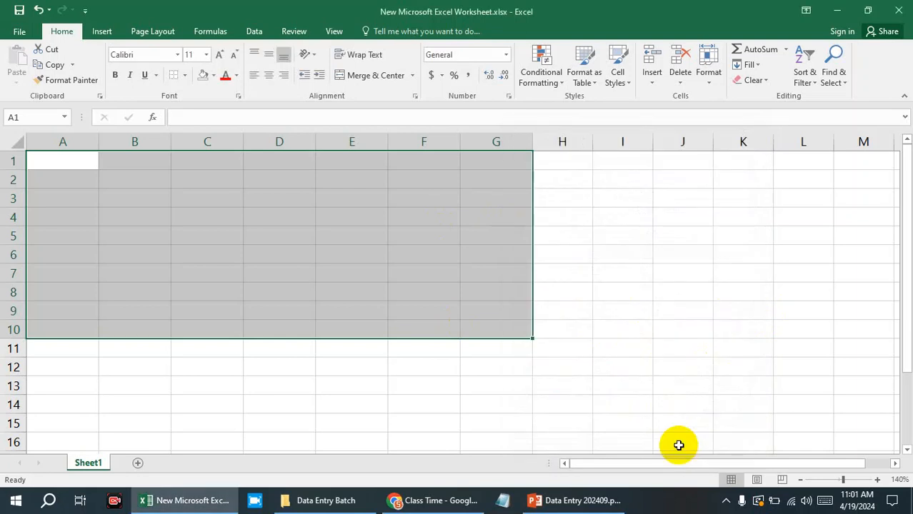
pyautogui.click(606, 271)
# Enter 1 in A1, 50 in E1 and 100 in G1 to test the data bars.
pyautogui.click(79, 166)
pyautogui.write('1')
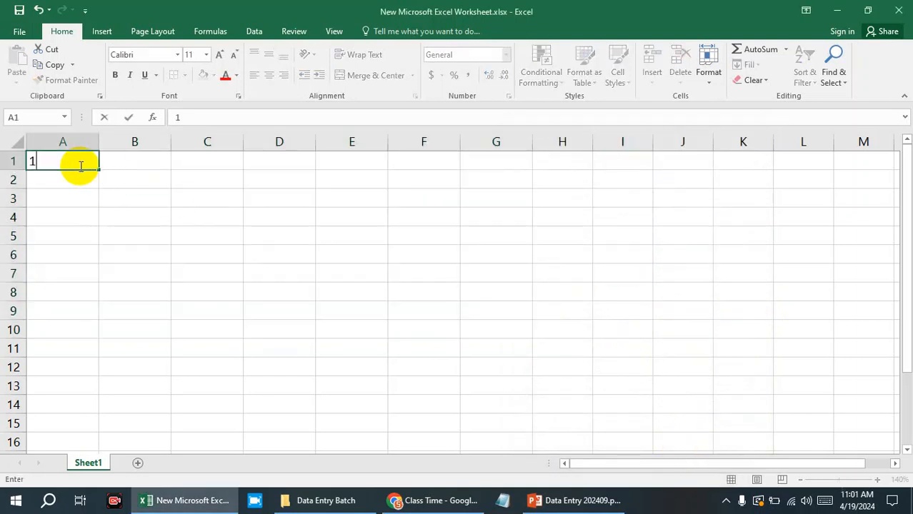
pyautogui.click(152, 182)
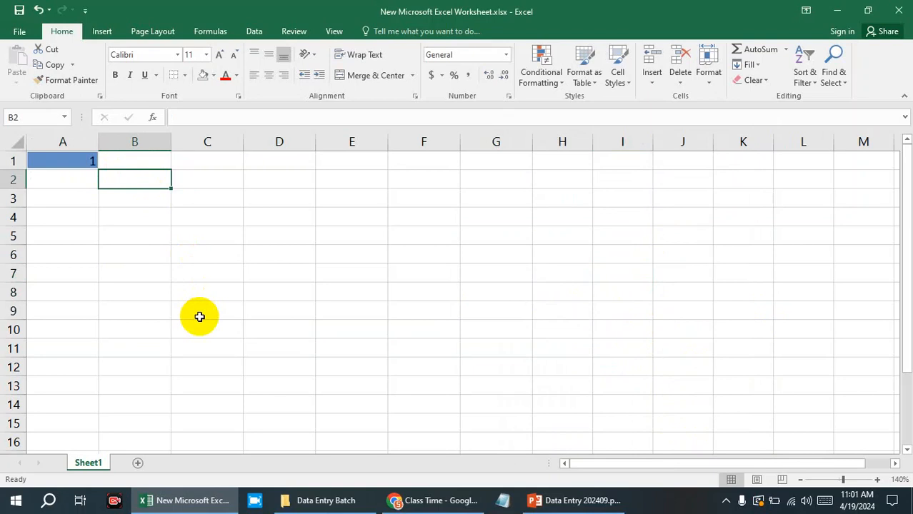
pyautogui.click(334, 160)
pyautogui.write('50')
pyautogui.click(350, 259)
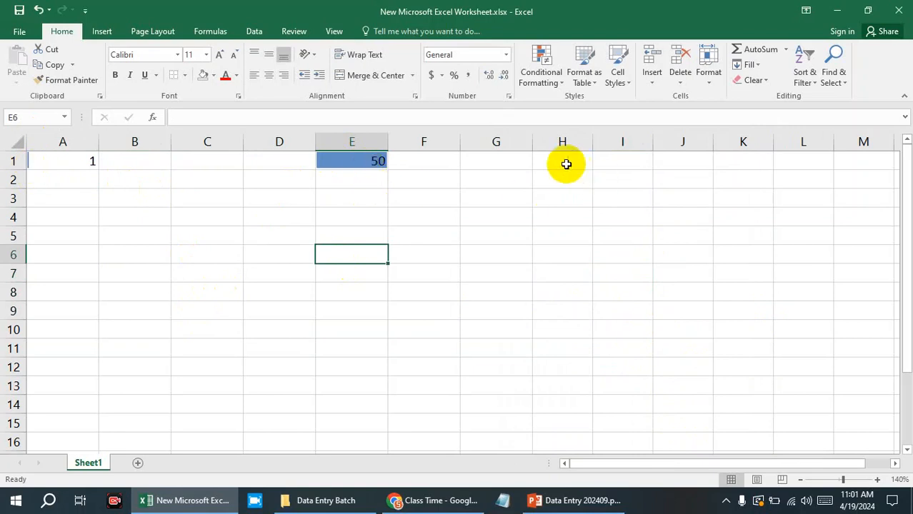
pyautogui.click(516, 162)
pyautogui.write('100')
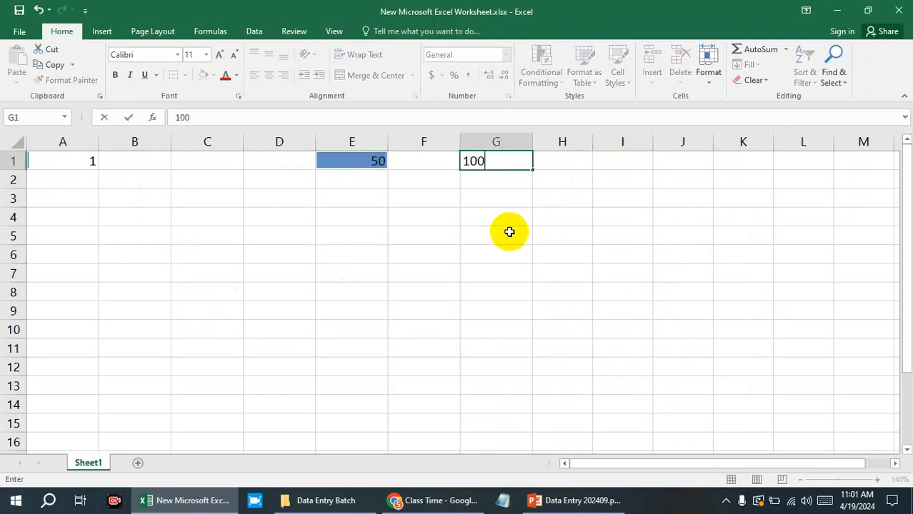
pyautogui.click(506, 233)
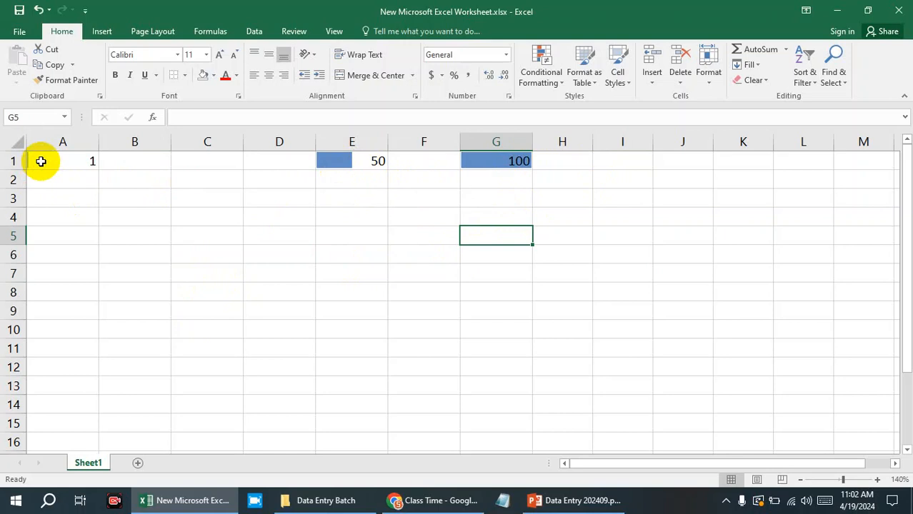
# Delete the value in G1 and compare the data bars in A1 and E1.
pyautogui.click(496, 161)
pyautogui.press('Delete')
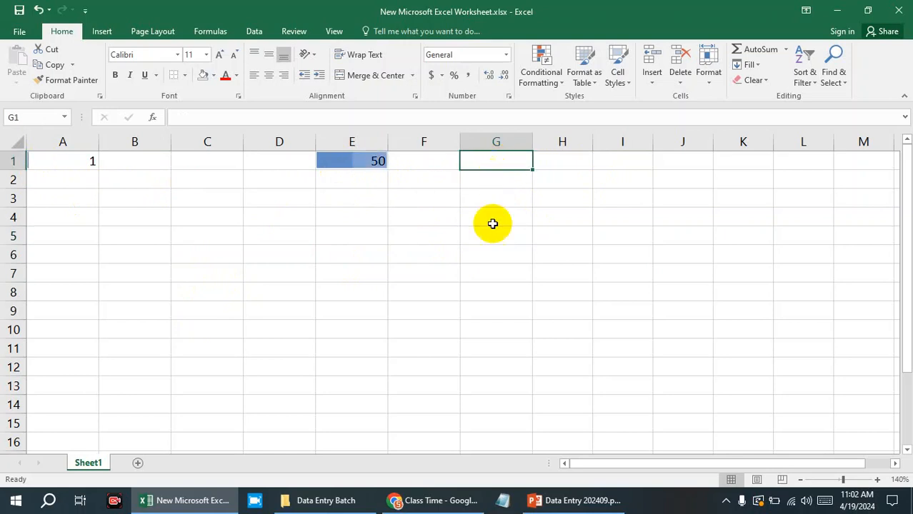
pyautogui.click(493, 224)
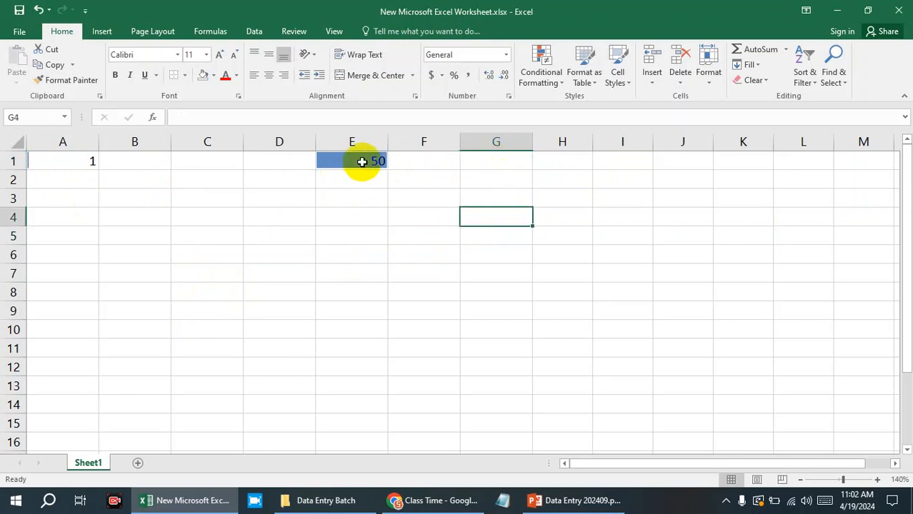
pyautogui.click(61, 159)
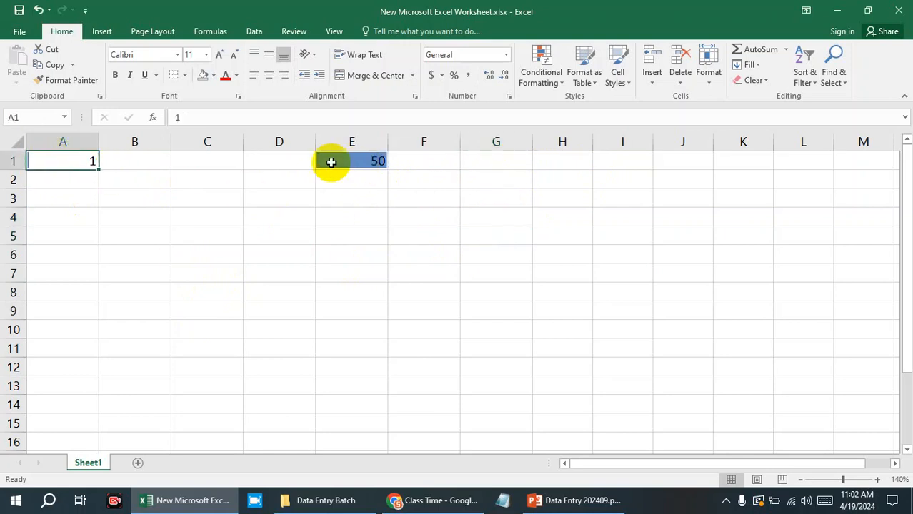
pyautogui.click(332, 162)
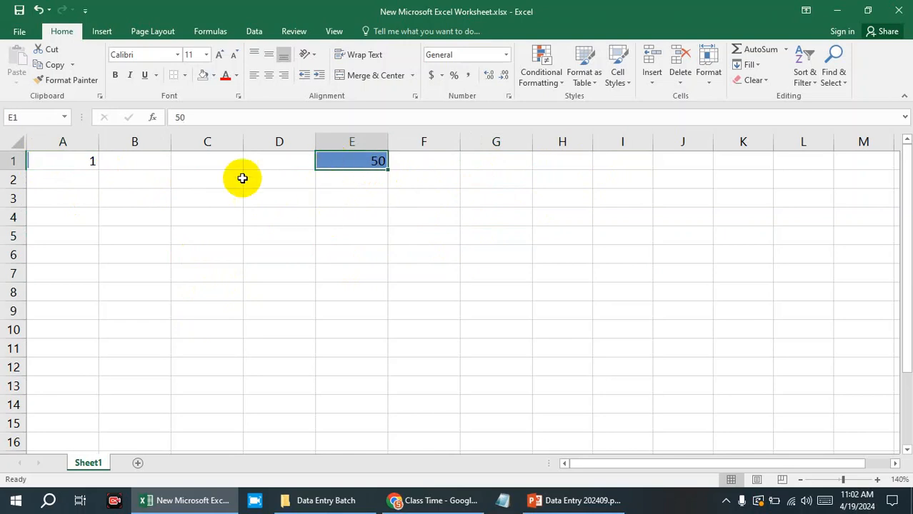
# Enter 2 in C1 and 44 in D1 to add more values for the data bar test.
pyautogui.doubleClick(221, 164)
pyautogui.write('2')
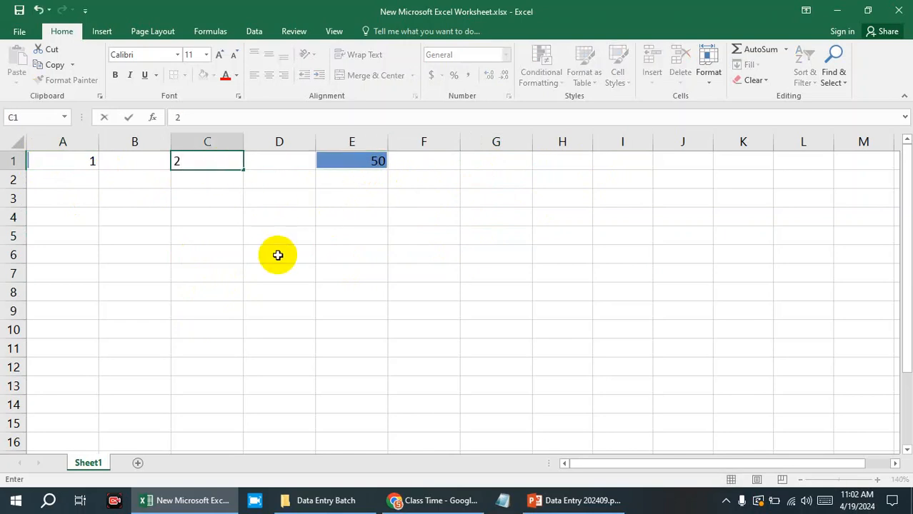
pyautogui.click(278, 255)
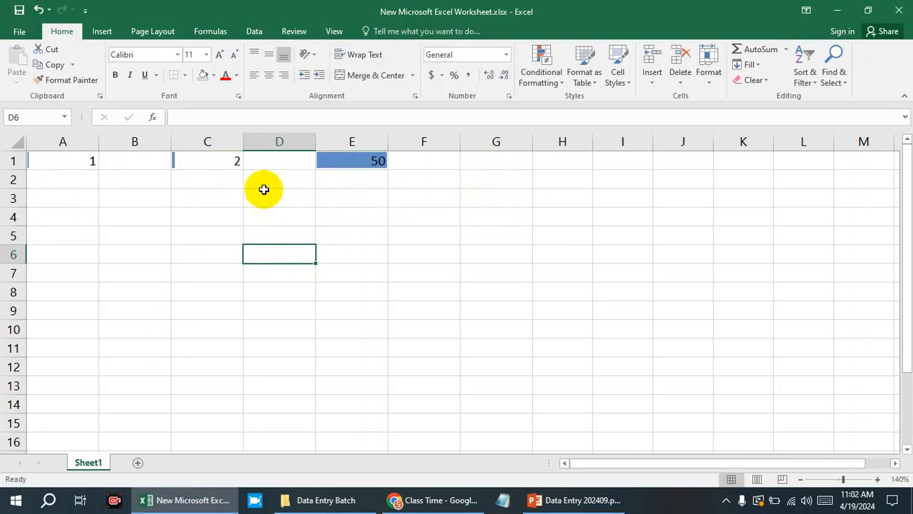
pyautogui.press('Up')
pyautogui.press('Up')
pyautogui.press('Up')
pyautogui.press('Up')
pyautogui.press('Up')
pyautogui.write('44')
pyautogui.click(278, 241)
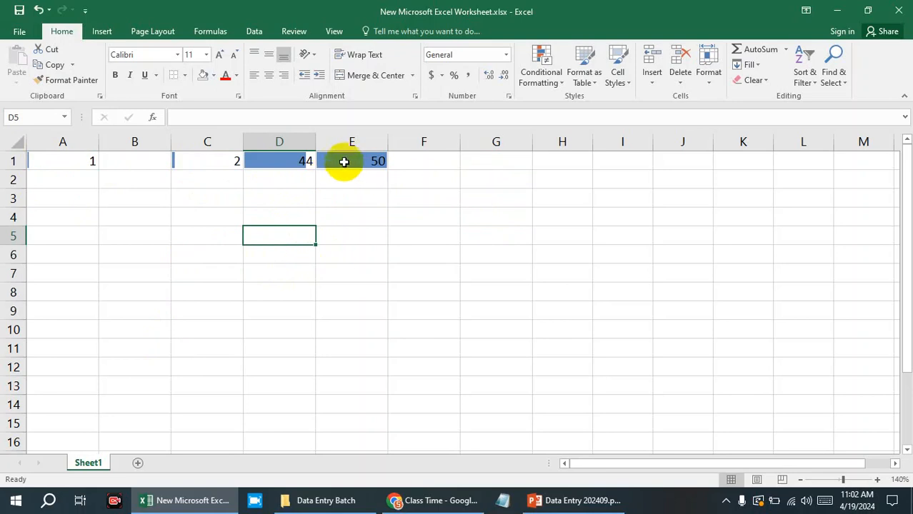
# Clear the test values from E1, D1, C1 and A1.
pyautogui.moveTo(346, 162); pyautogui.dragTo(83, 163)
pyautogui.press('BackSpace')
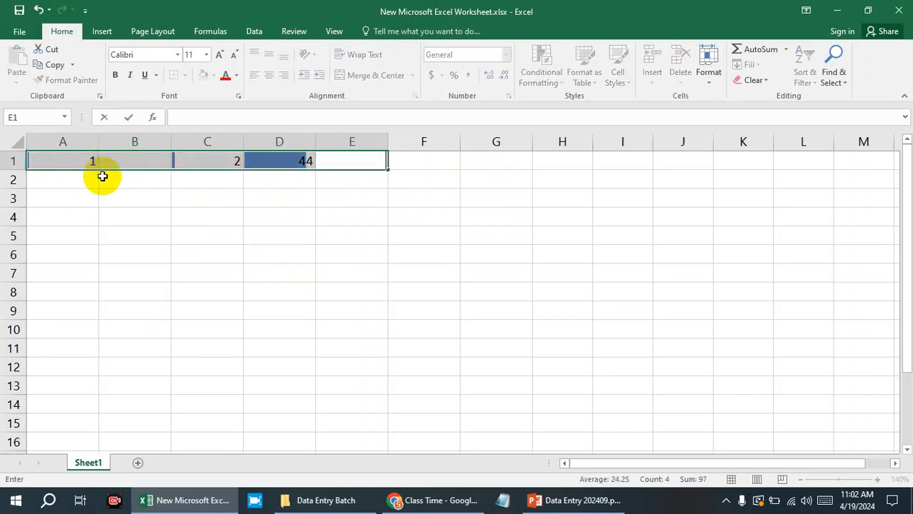
pyautogui.click(342, 233)
pyautogui.click(296, 165)
pyautogui.press('Delete')
pyautogui.click(218, 160)
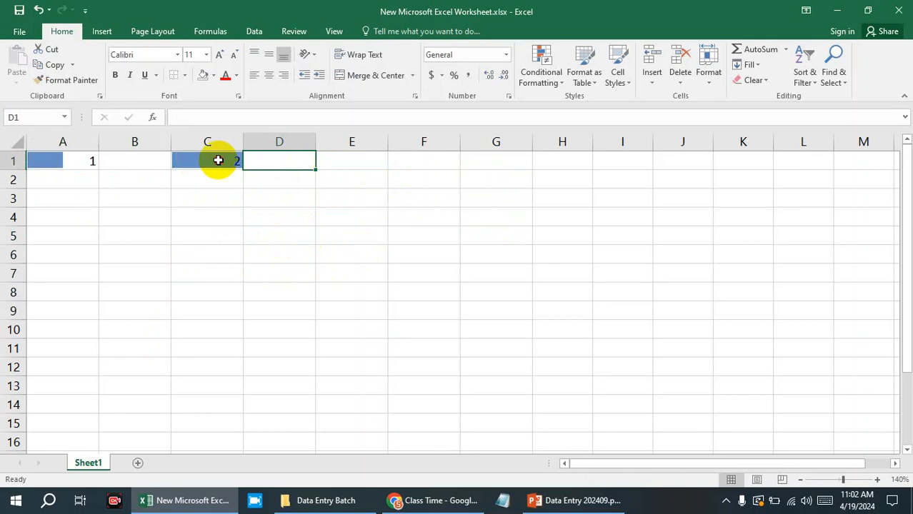
pyautogui.press('Delete')
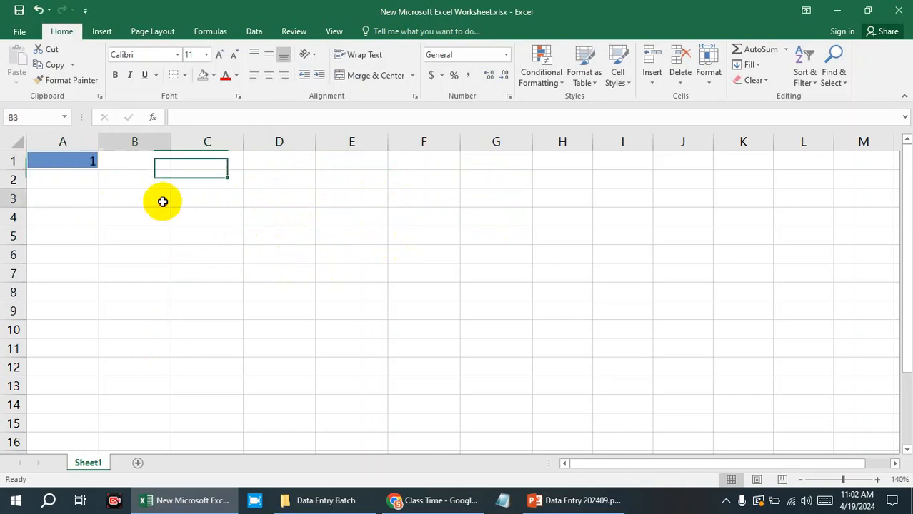
pyautogui.click(160, 200)
pyautogui.click(93, 159)
pyautogui.press('Delete')
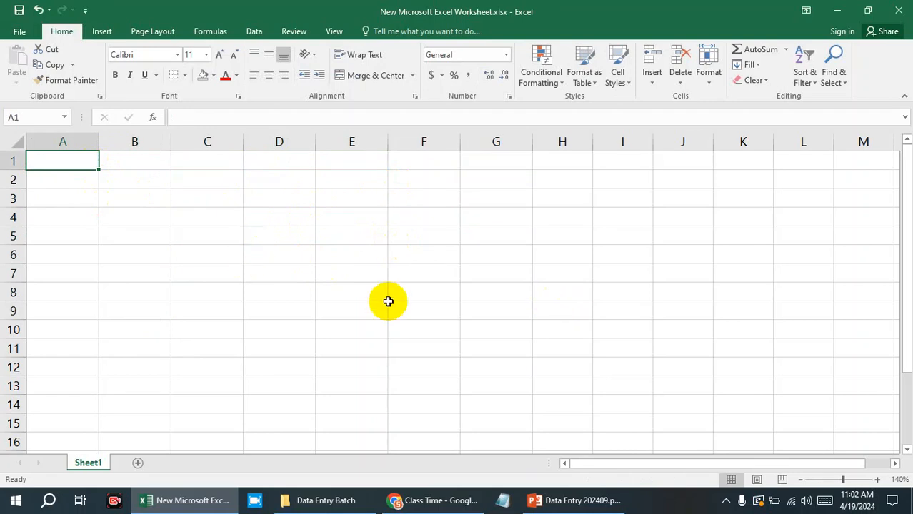
# Select A1:G10 and start a new conditional formatting rule of the type Format all cells based on their values.
pyautogui.click(515, 343)
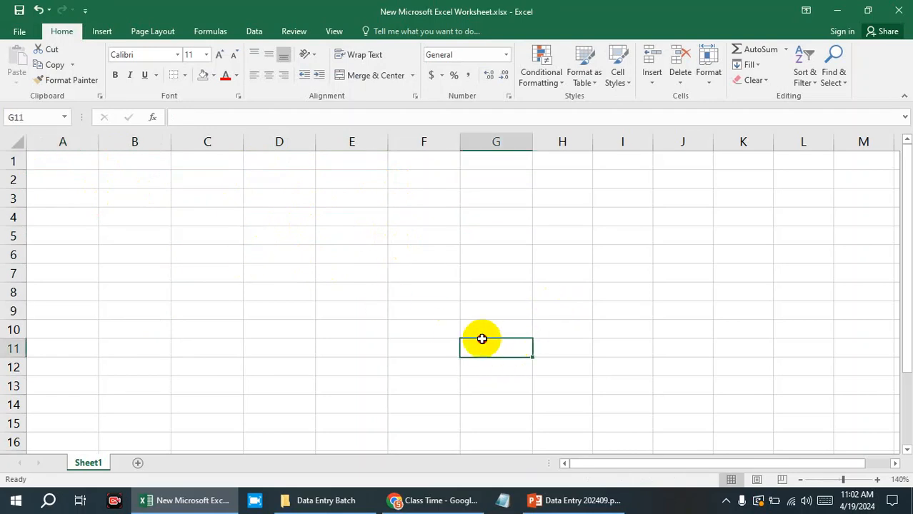
pyautogui.moveTo(484, 341); pyautogui.dragTo(82, 152)
pyautogui.click(500, 333)
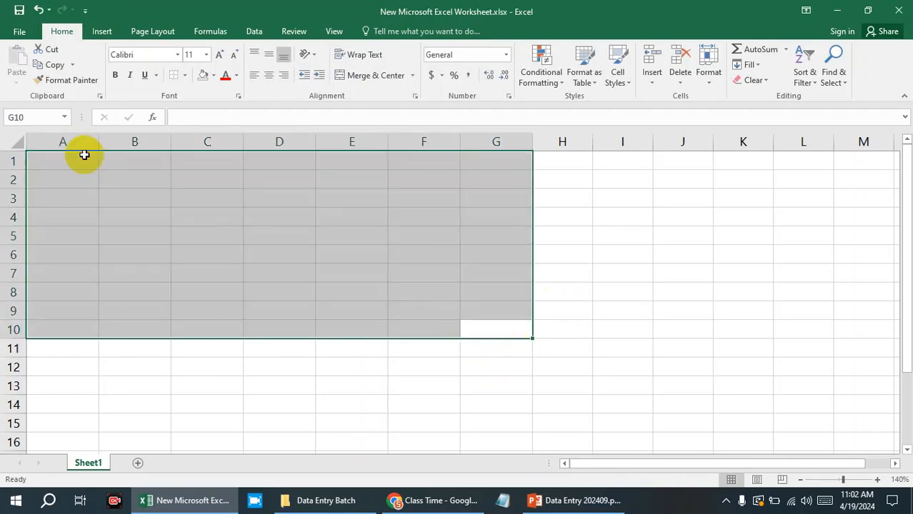
pyautogui.click(546, 84)
pyautogui.moveTo(634, 103)
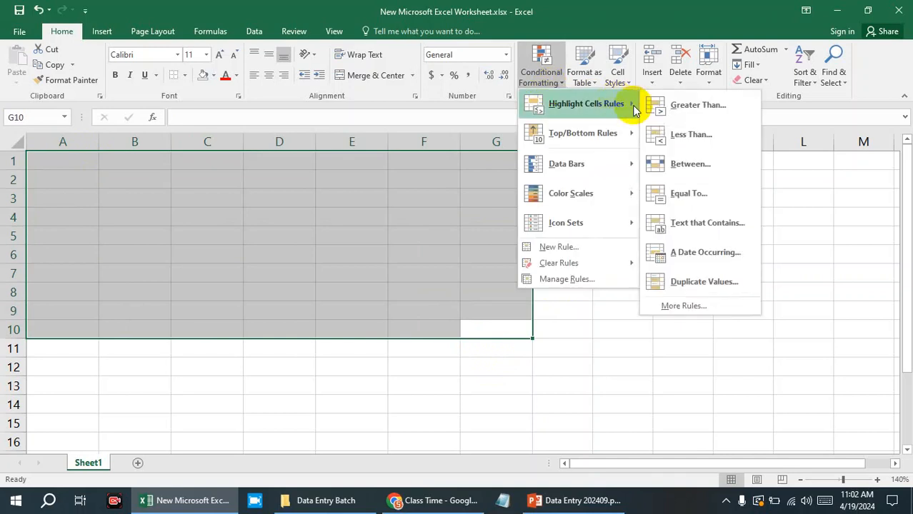
pyautogui.click(691, 308)
pyautogui.click(532, 214)
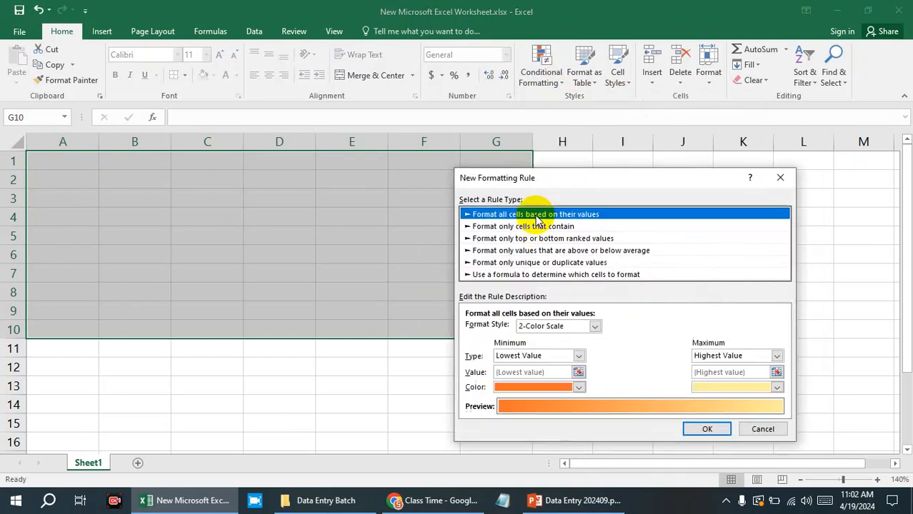
# Set the rule's format style to Icon Sets with the uncircled cross, exclamation mark and check mark icons.
pyautogui.click(595, 326)
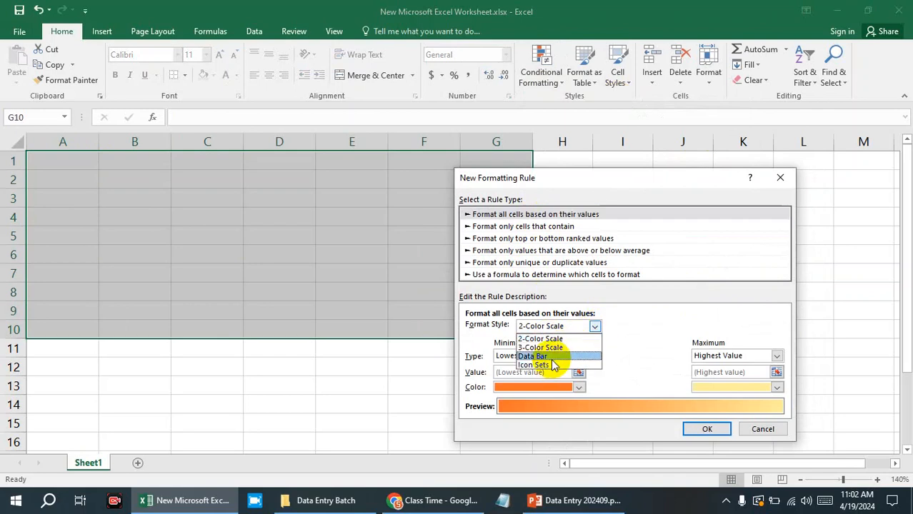
pyautogui.click(547, 365)
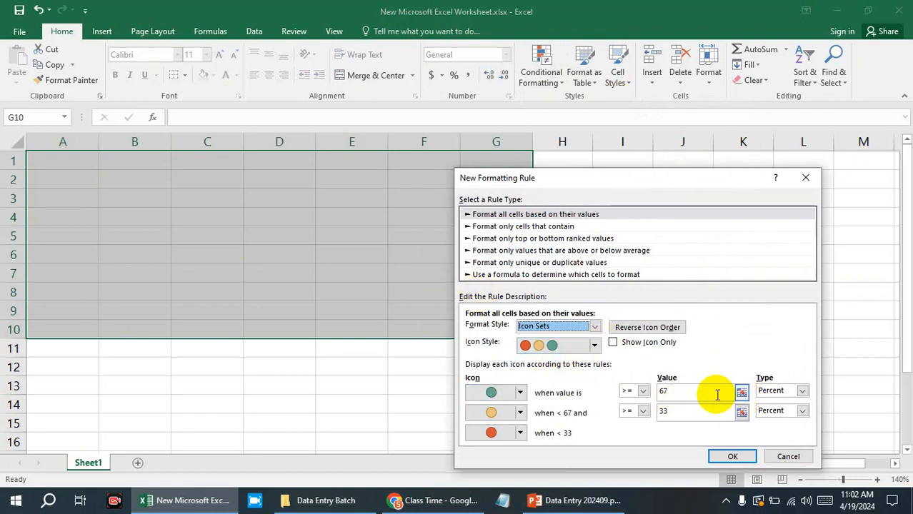
pyautogui.click(594, 346)
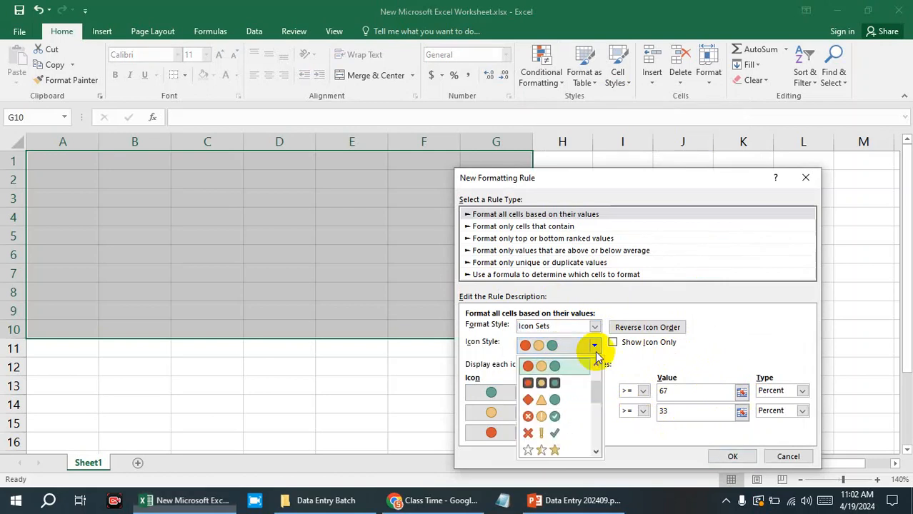
pyautogui.click(559, 434)
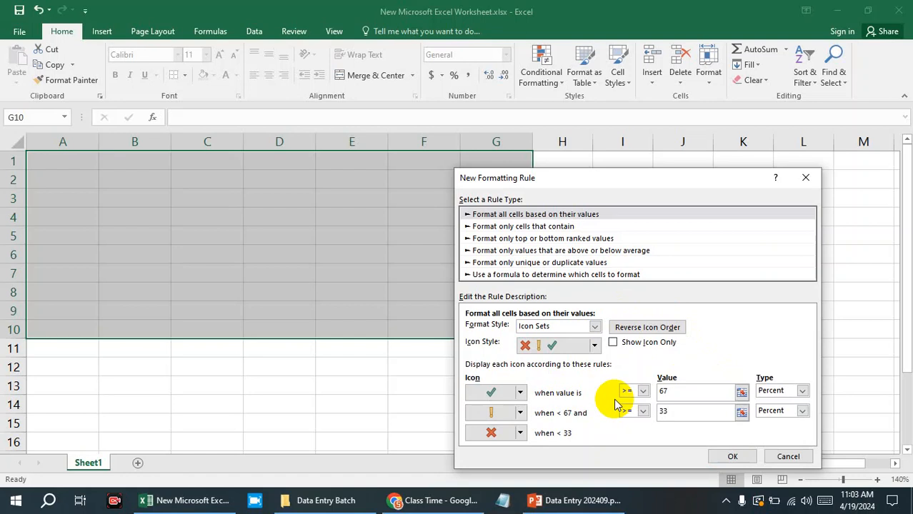
# Set the exclamation mark icon's threshold to 34 and review the value types offered for the check mark icon.
pyautogui.doubleClick(668, 412)
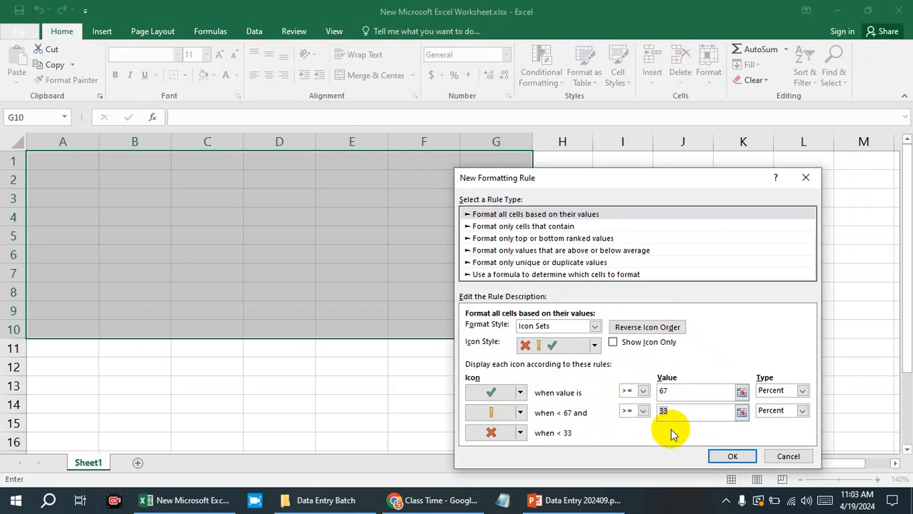
pyautogui.write('34')
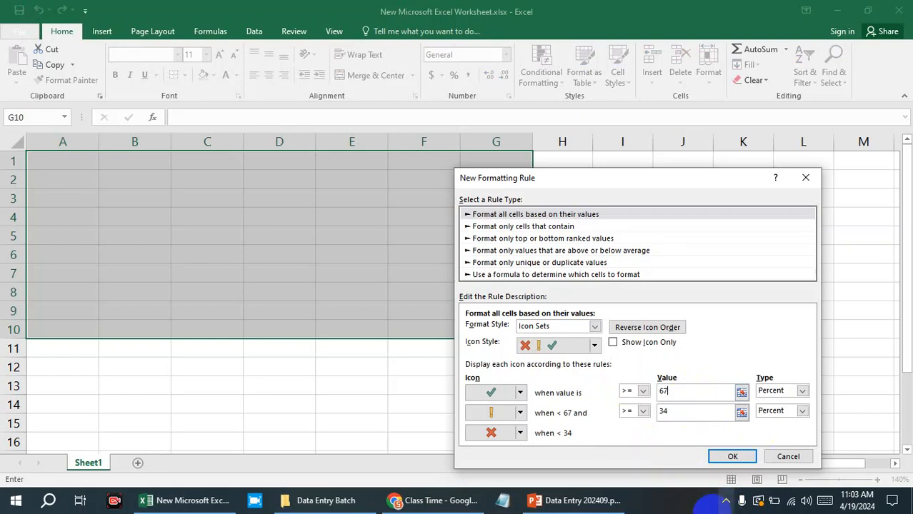
pyautogui.click(803, 391)
pyautogui.click(804, 392)
pyautogui.click(804, 392)
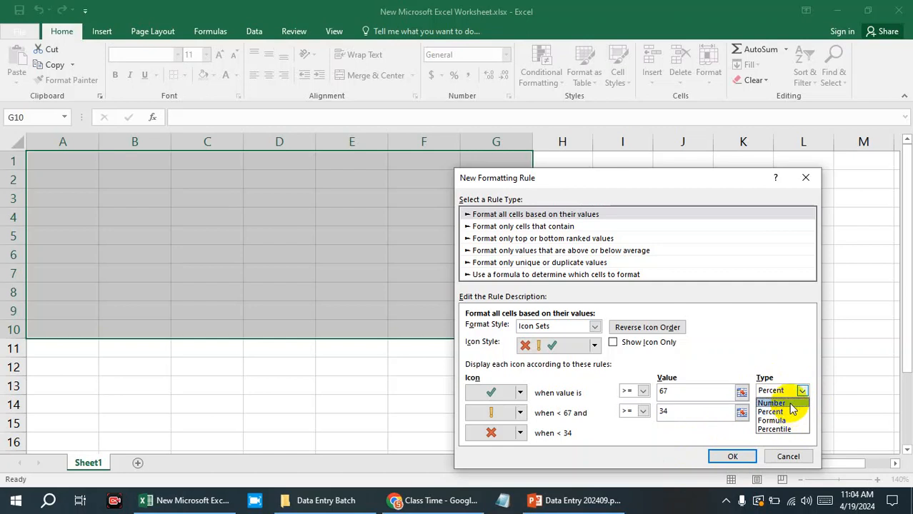
pyautogui.click(795, 357)
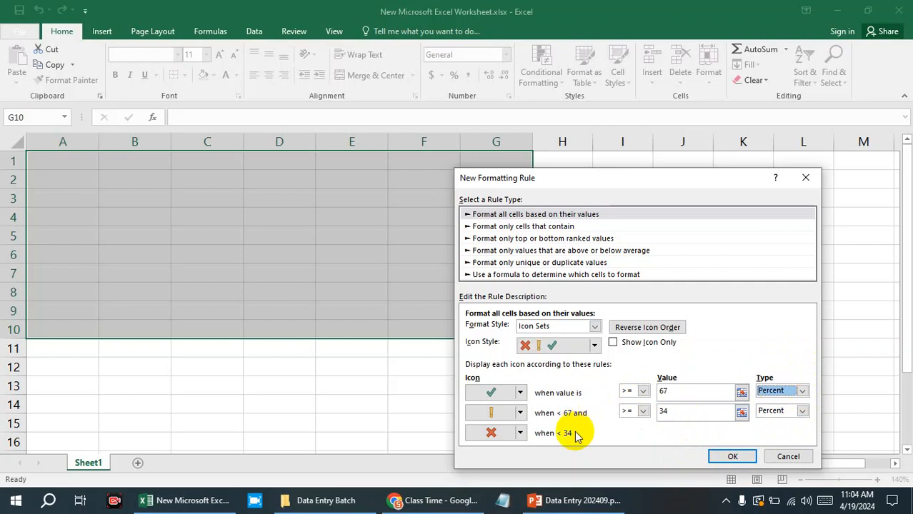
# Review the thresholds of the check mark and exclamation mark icons and the comparison operators offered for the exclamation mark icon.
pyautogui.click(520, 434)
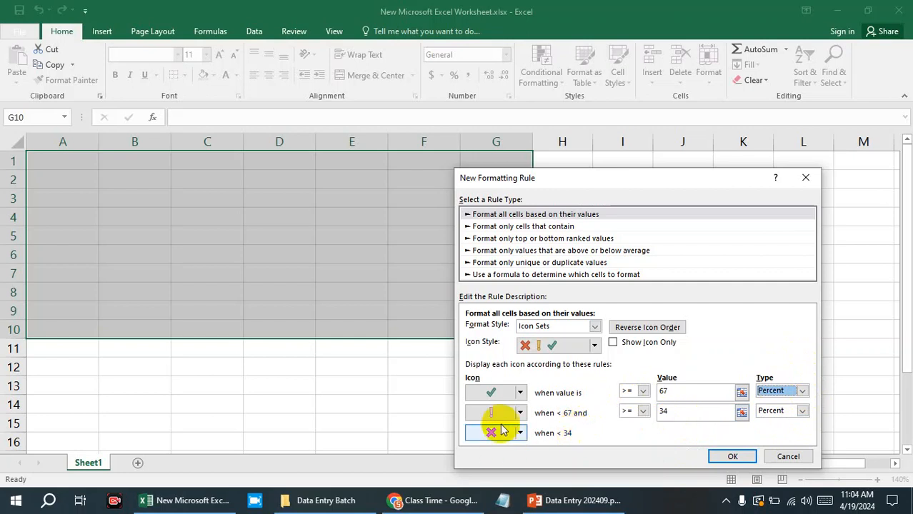
pyautogui.click(674, 411)
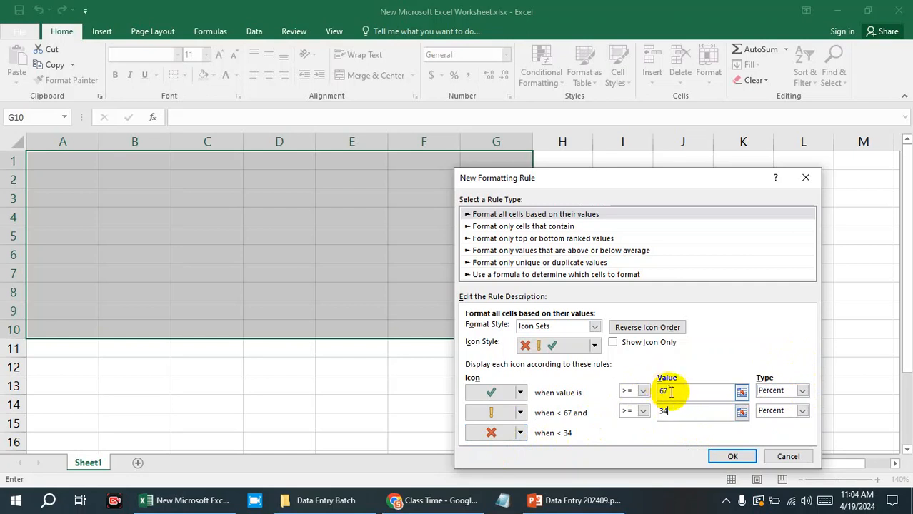
pyautogui.click(670, 393)
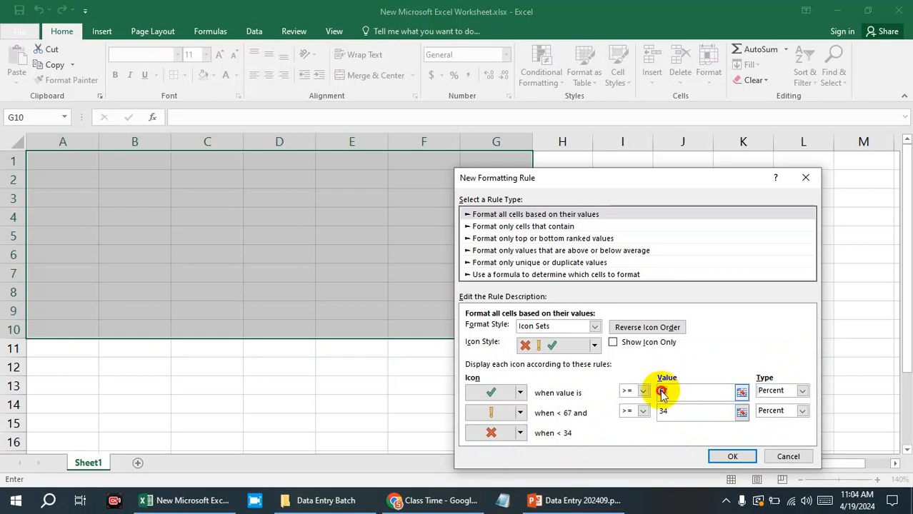
pyautogui.doubleClick(661, 393)
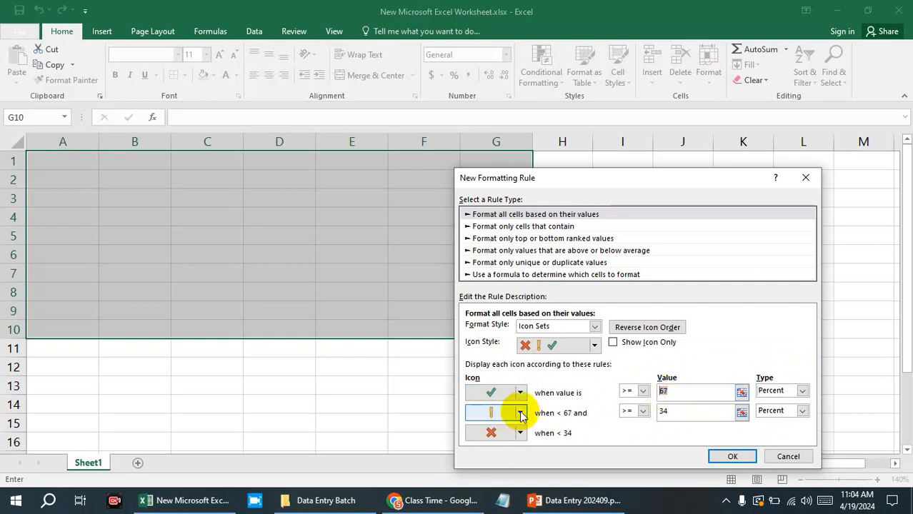
pyautogui.click(683, 390)
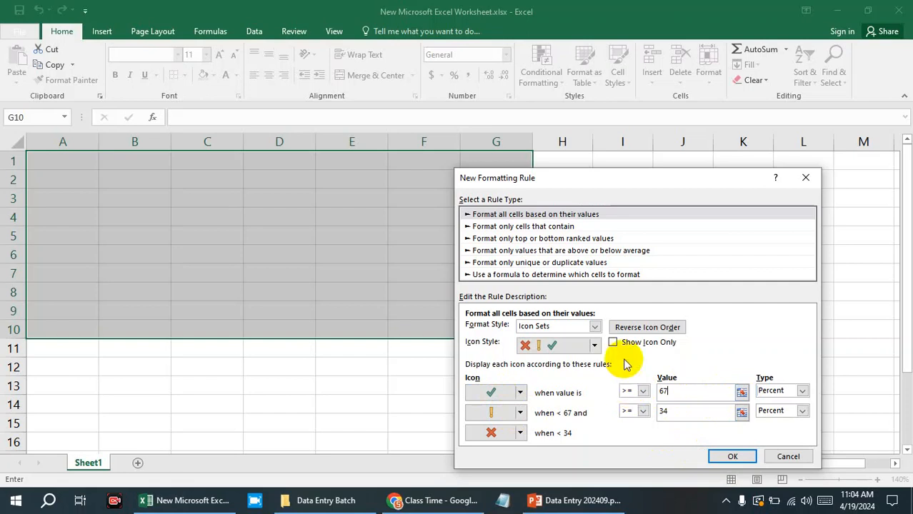
pyautogui.click(643, 412)
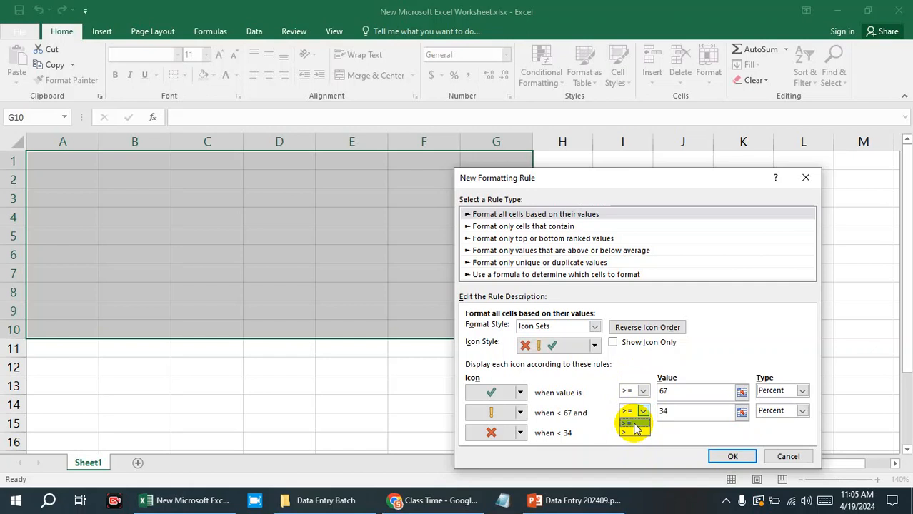
pyautogui.click(798, 463)
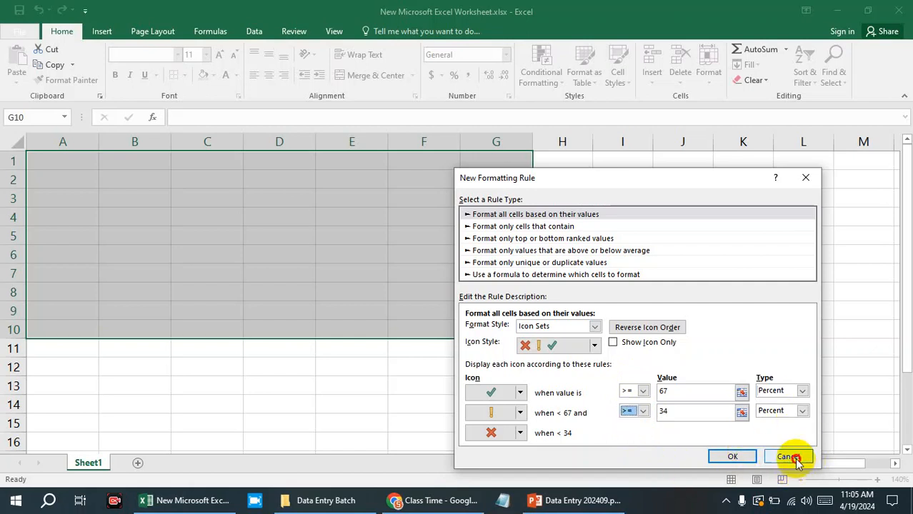
# Look through the other rule types and choose Format only cells that contain.
pyautogui.click(503, 230)
pyautogui.click(495, 239)
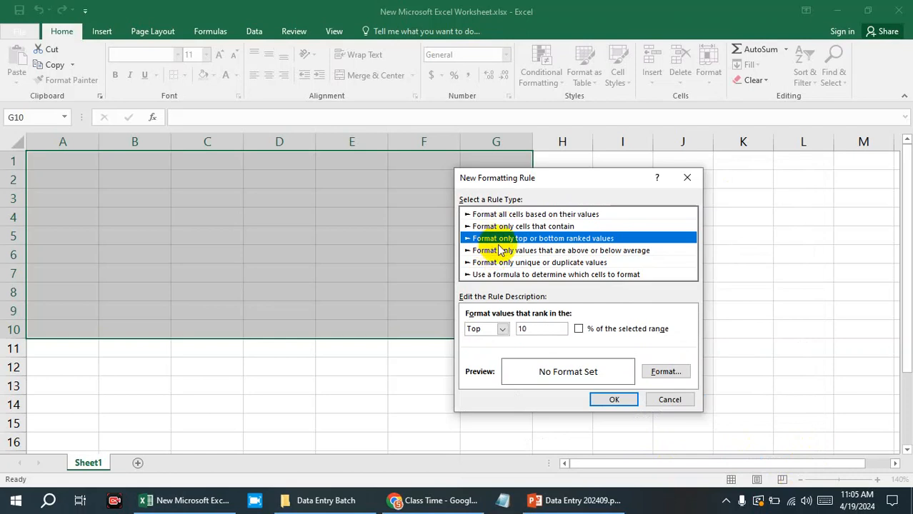
pyautogui.click(501, 250)
pyautogui.click(501, 263)
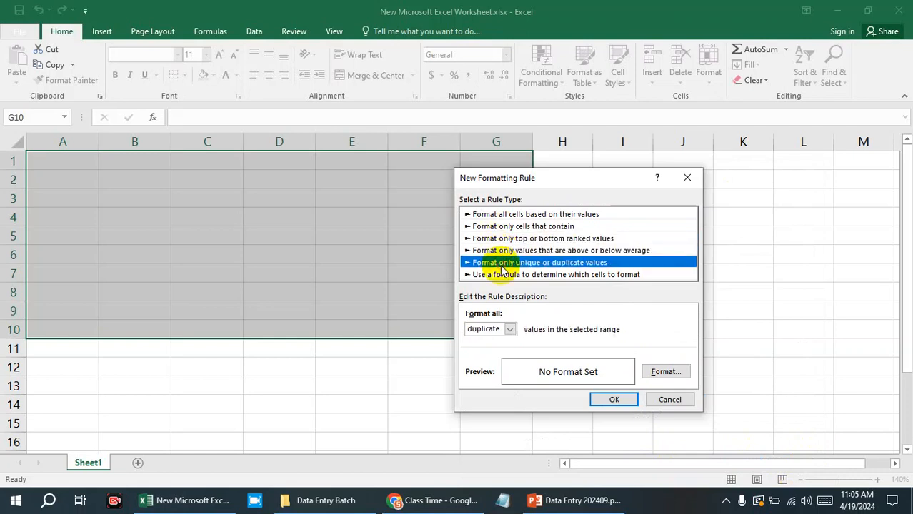
pyautogui.click(500, 275)
pyautogui.click(500, 263)
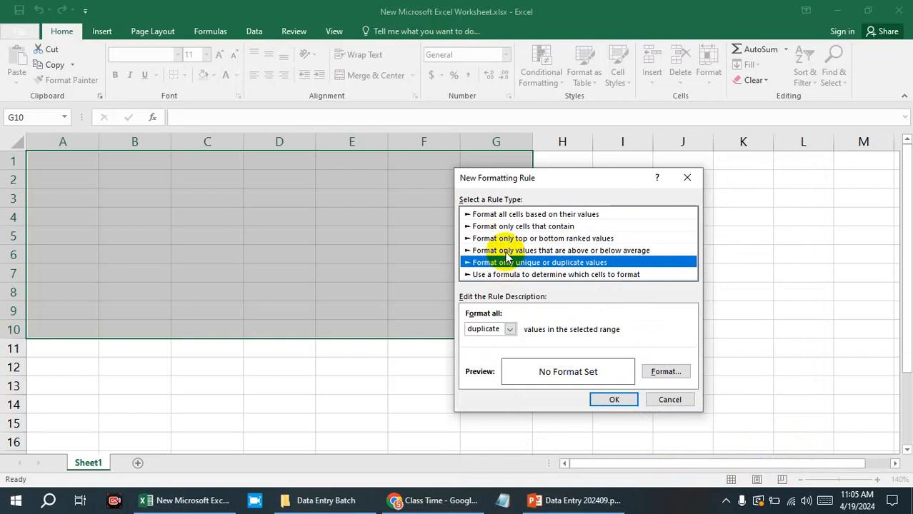
pyautogui.click(504, 251)
pyautogui.click(503, 239)
pyautogui.click(504, 227)
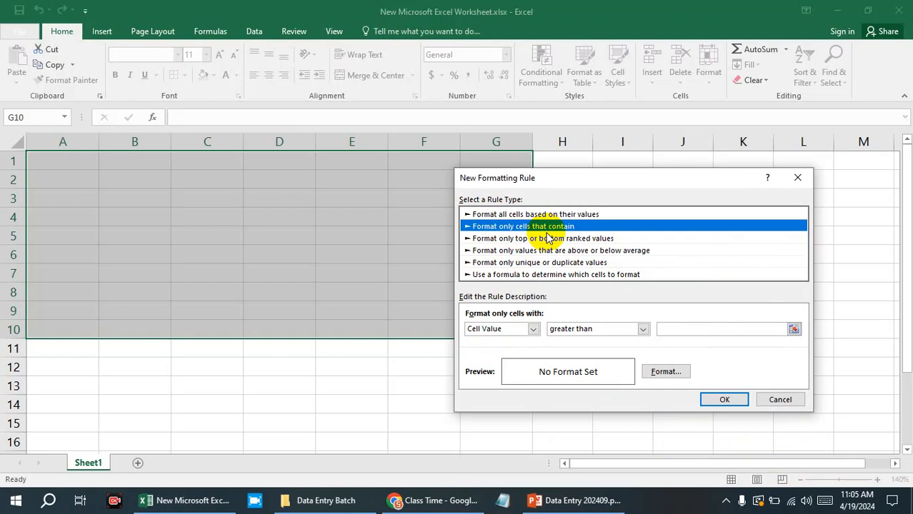
# Review the comparison operators for cell values and set the rule to format only cells with Specific Text.
pyautogui.click(533, 329)
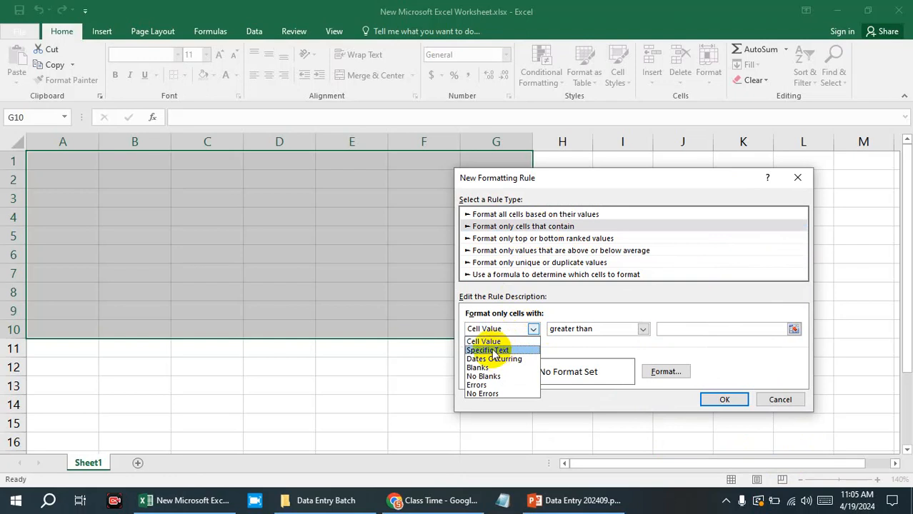
pyautogui.click(644, 329)
pyautogui.click(644, 330)
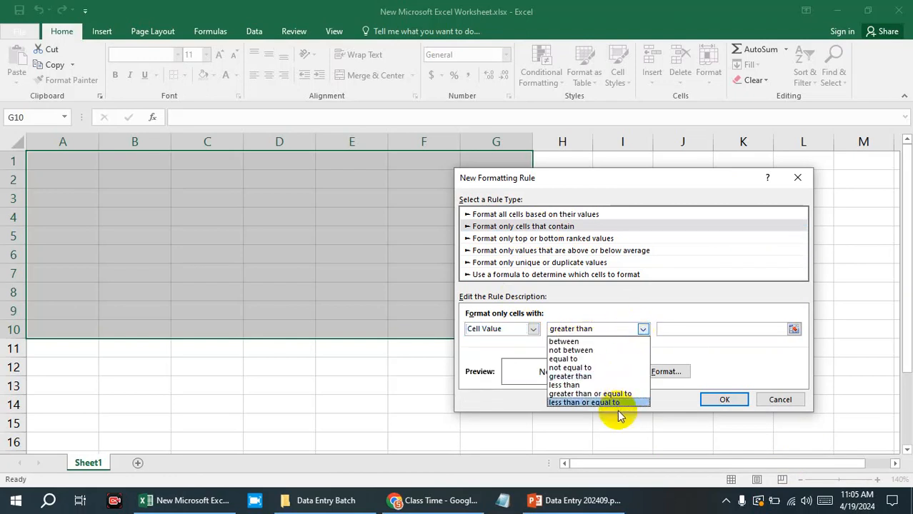
pyautogui.click(533, 329)
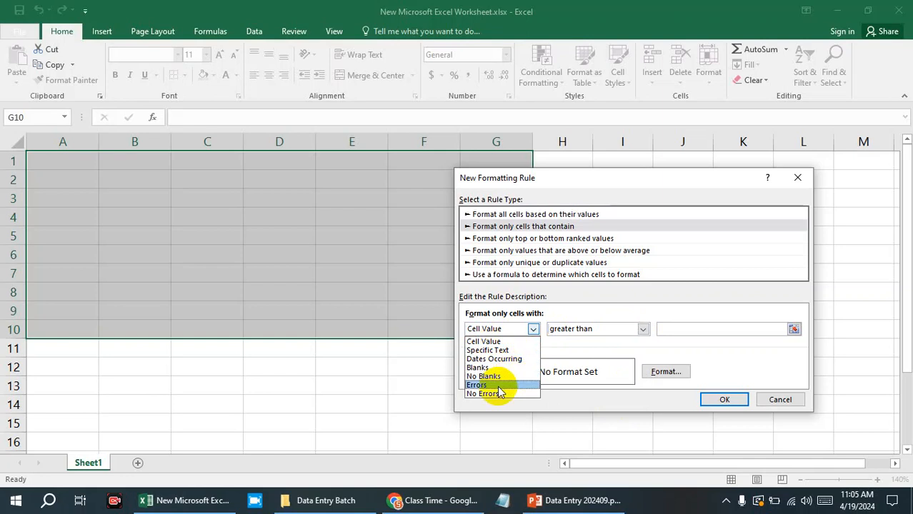
pyautogui.click(488, 350)
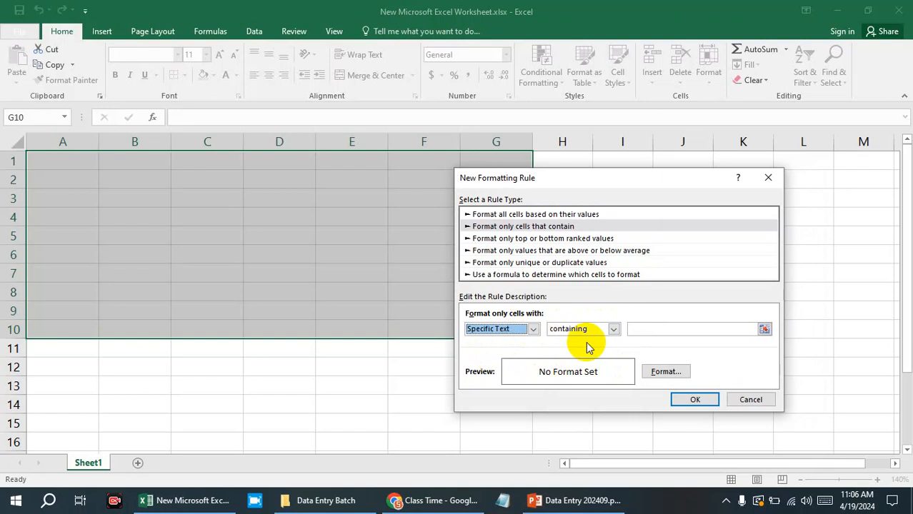
pyautogui.moveTo(661, 175); pyautogui.dragTo(597, 140)
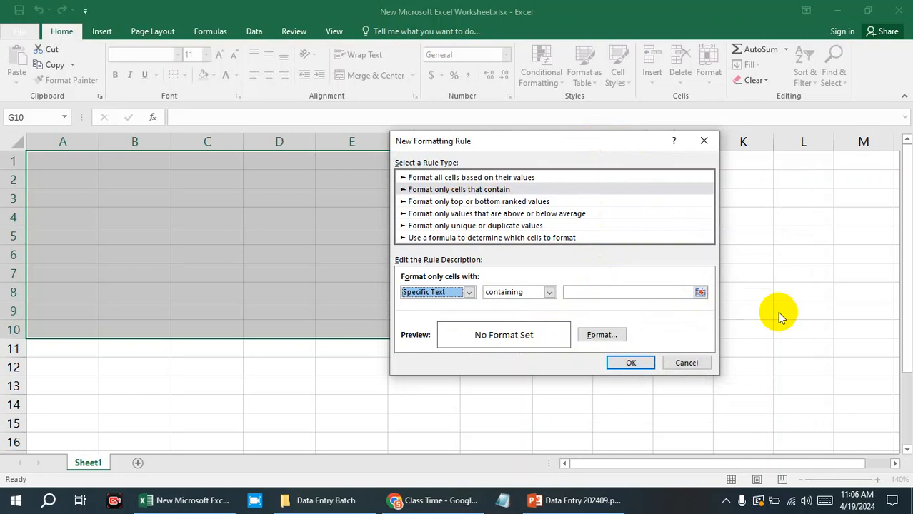
# Set the rule's text condition to containing P.
pyautogui.click(550, 292)
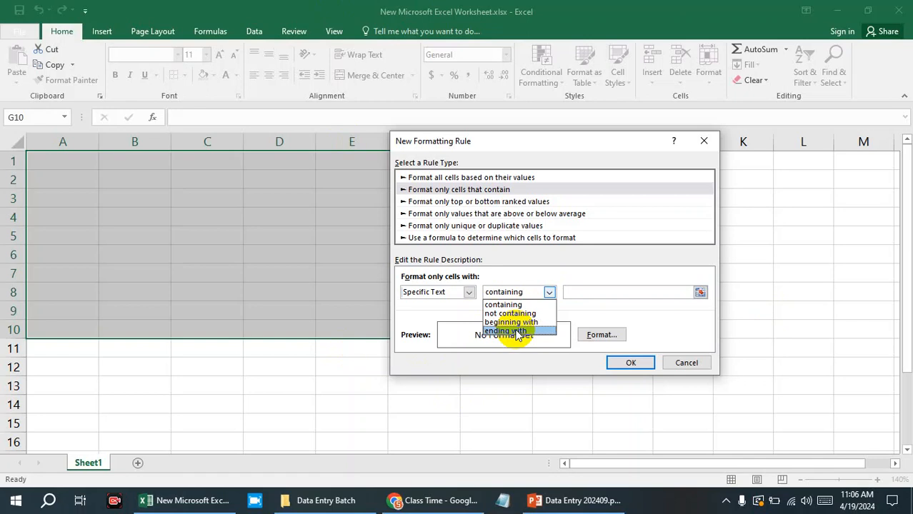
pyautogui.click(526, 304)
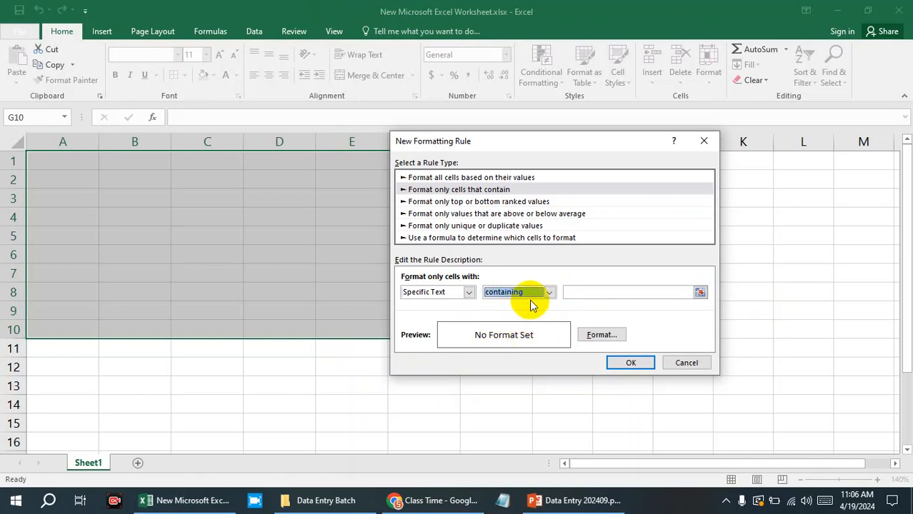
pyautogui.click(550, 293)
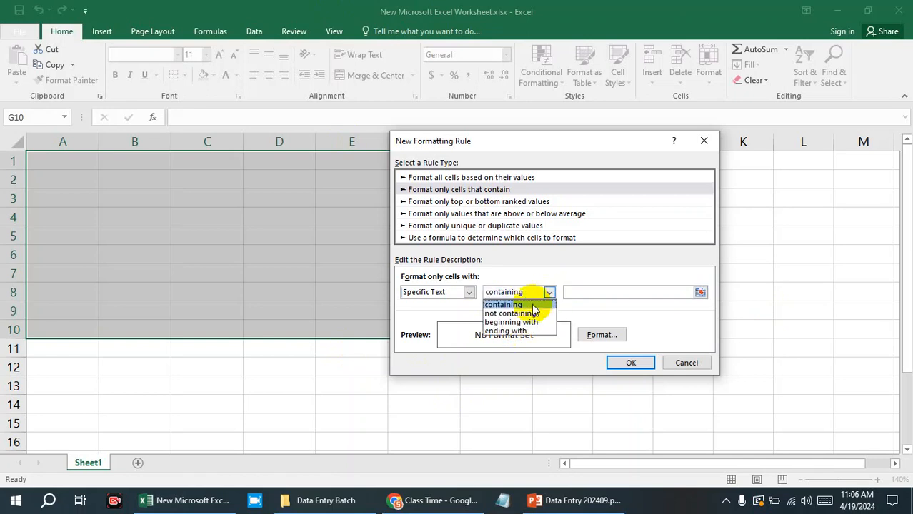
pyautogui.click(597, 292)
pyautogui.click(603, 291)
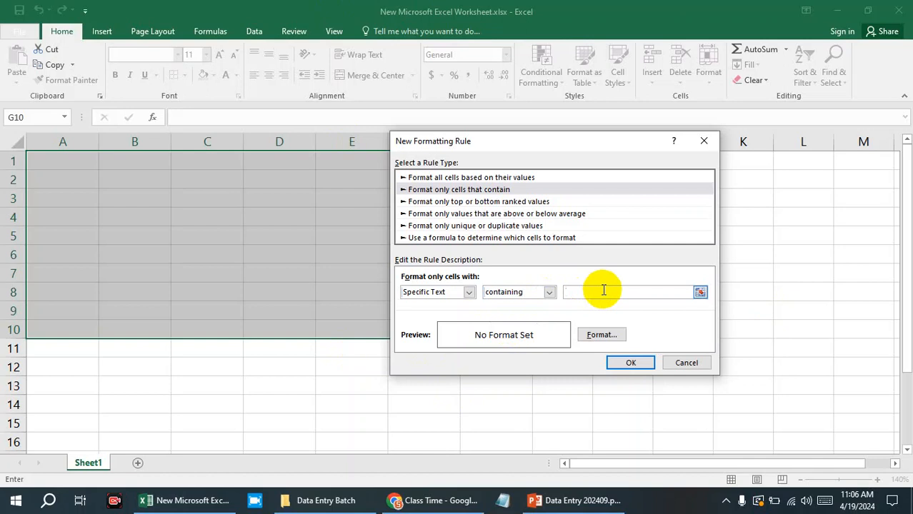
pyautogui.write('P')
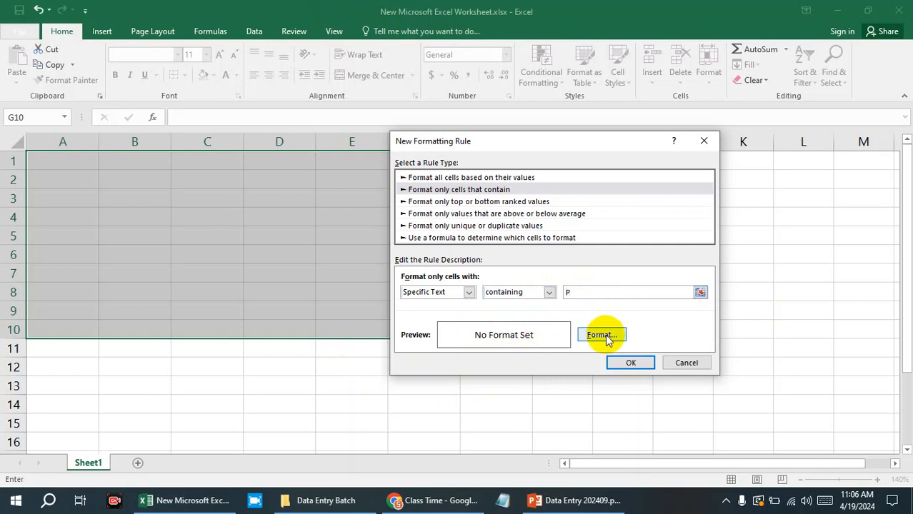
# Give the cells matching P a standard green background fill in the rule's format.
pyautogui.click(605, 336)
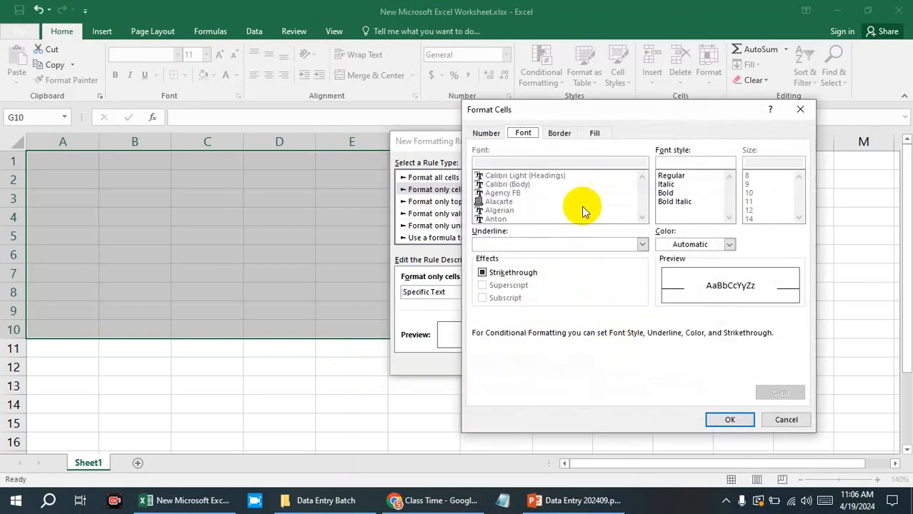
pyautogui.click(566, 133)
pyautogui.click(594, 132)
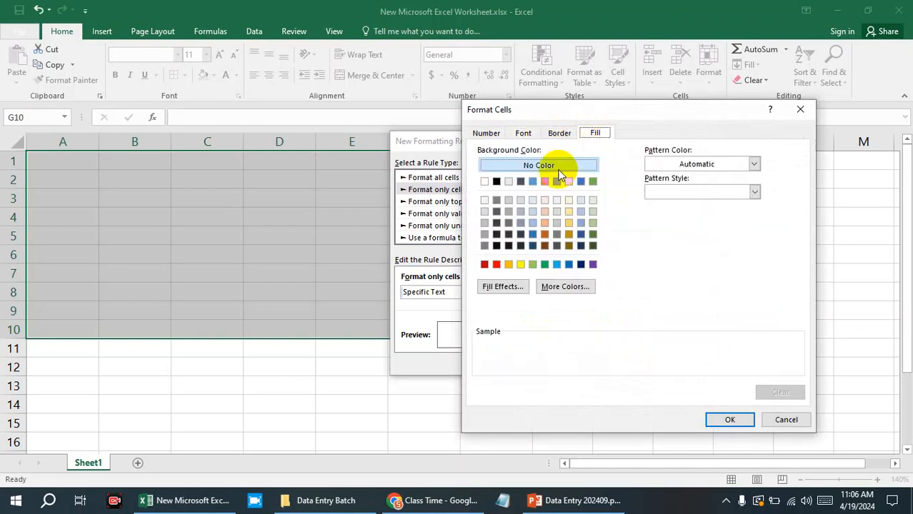
pyautogui.click(544, 264)
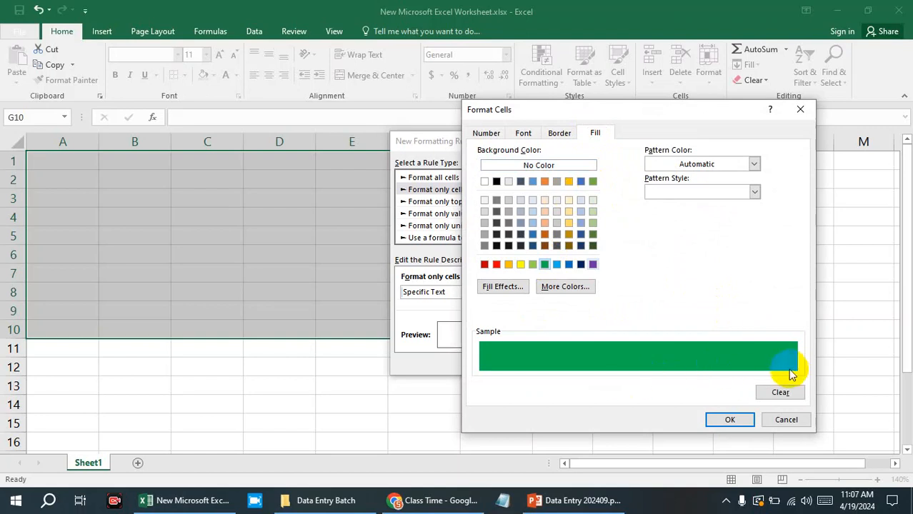
# Set the rule's font color to white and create the rule for A1:G10.
pyautogui.click(523, 133)
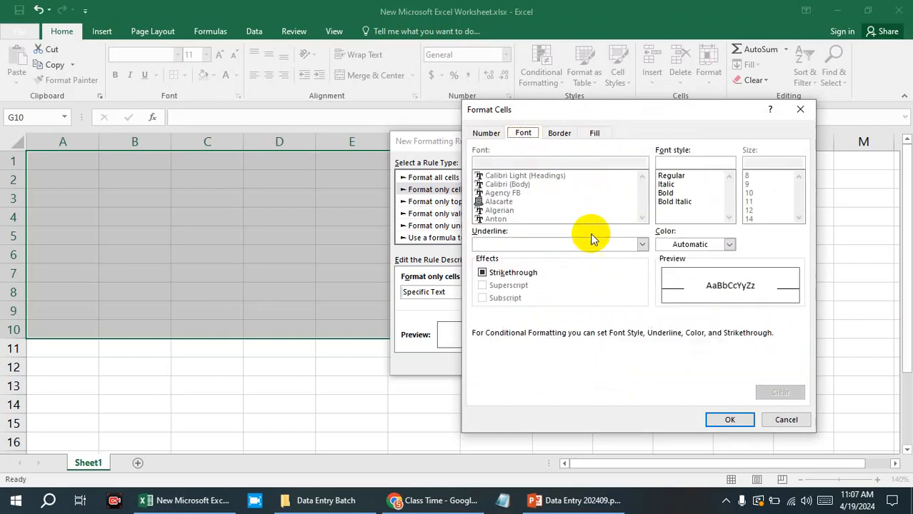
pyautogui.click(729, 244)
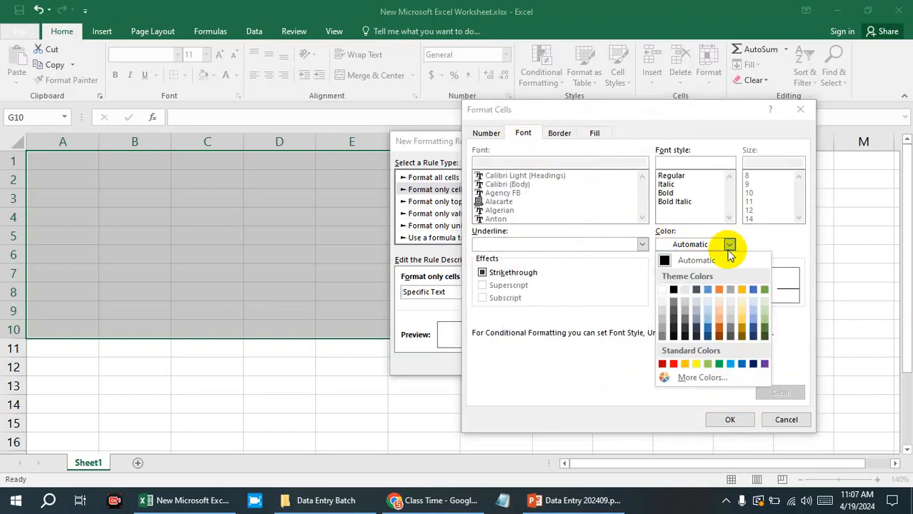
pyautogui.click(667, 292)
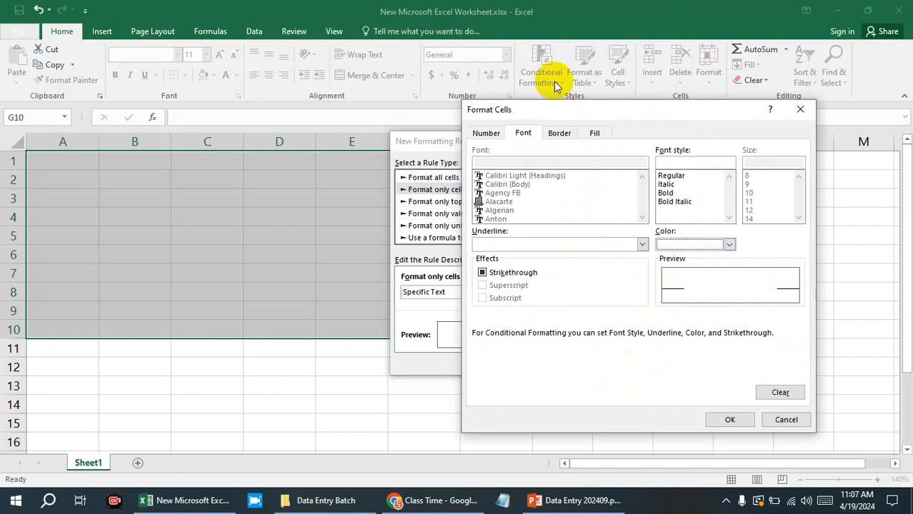
pyautogui.click(735, 420)
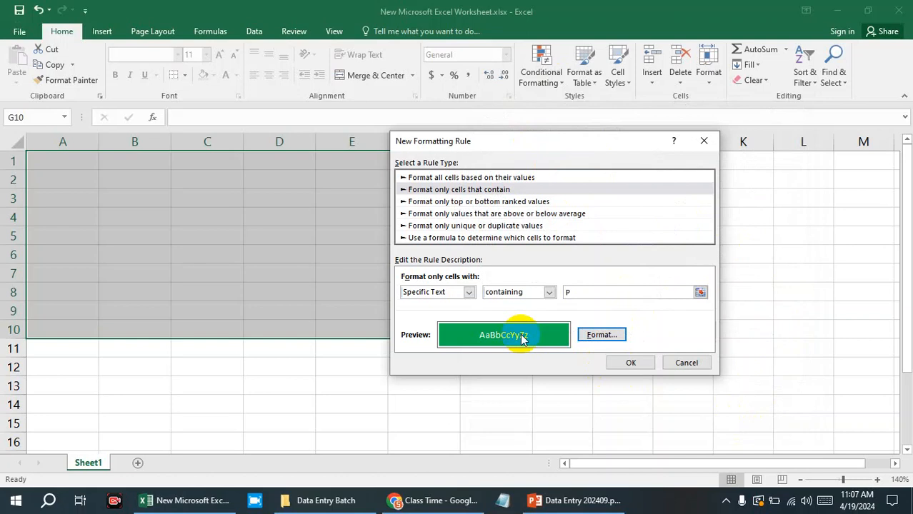
pyautogui.click(630, 363)
# Start another cell highlighting rule for A1:G10 that formats only cells with Specific Text.
pyautogui.click(552, 80)
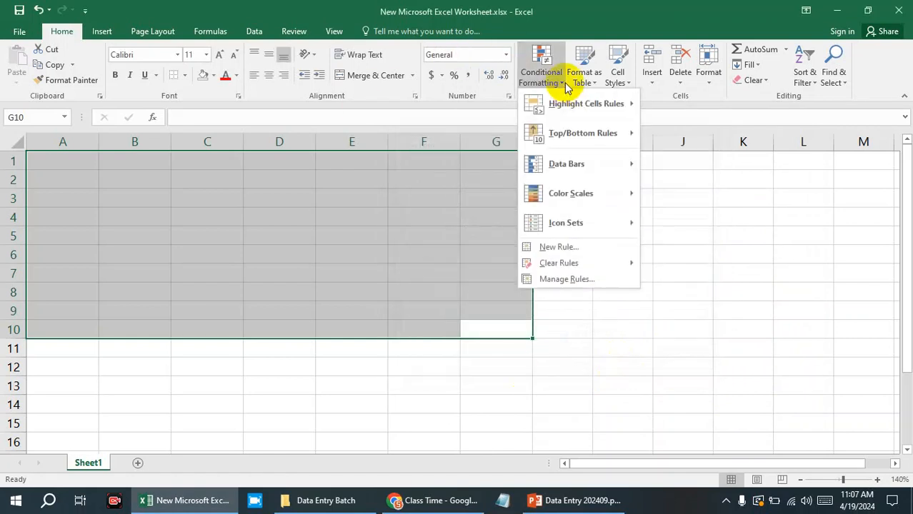
pyautogui.moveTo(582, 103)
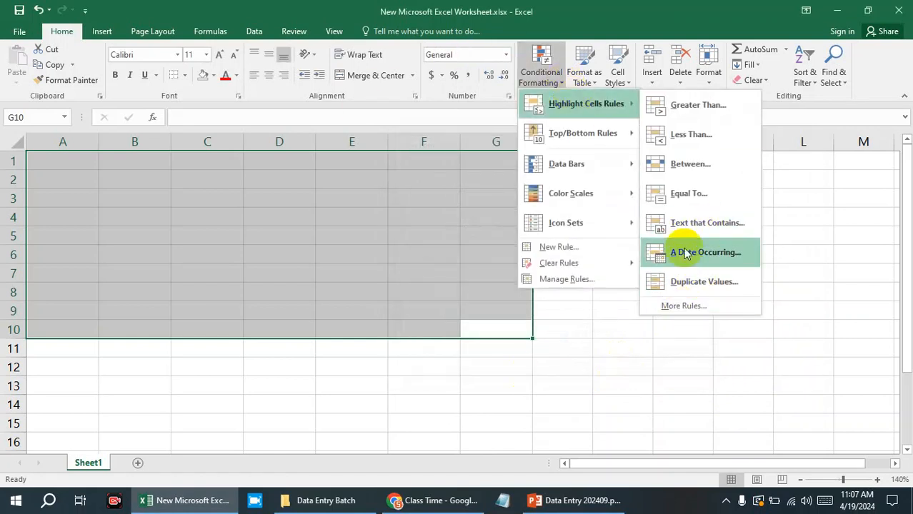
pyautogui.click(684, 306)
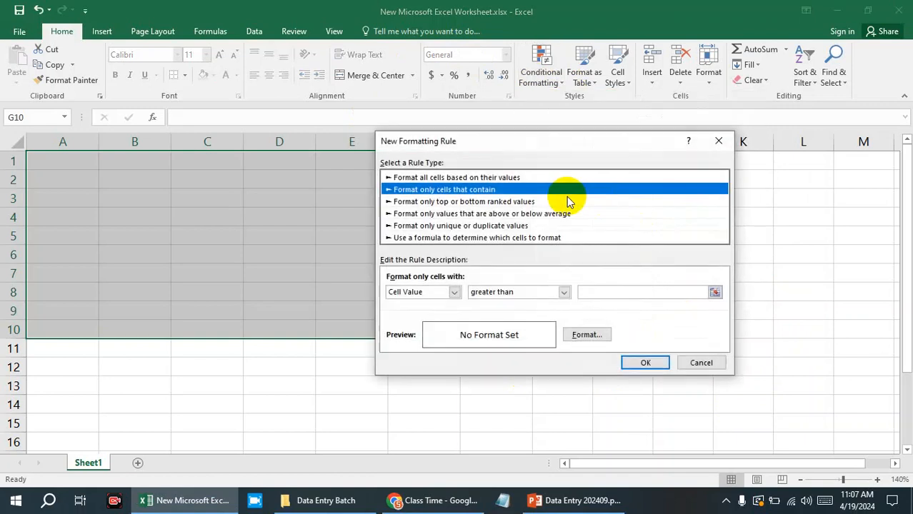
pyautogui.click(453, 293)
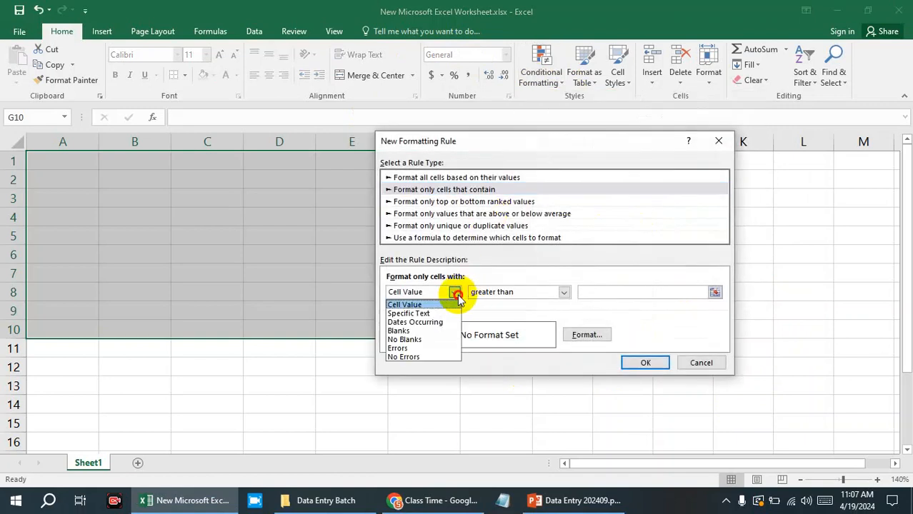
pyautogui.click(422, 314)
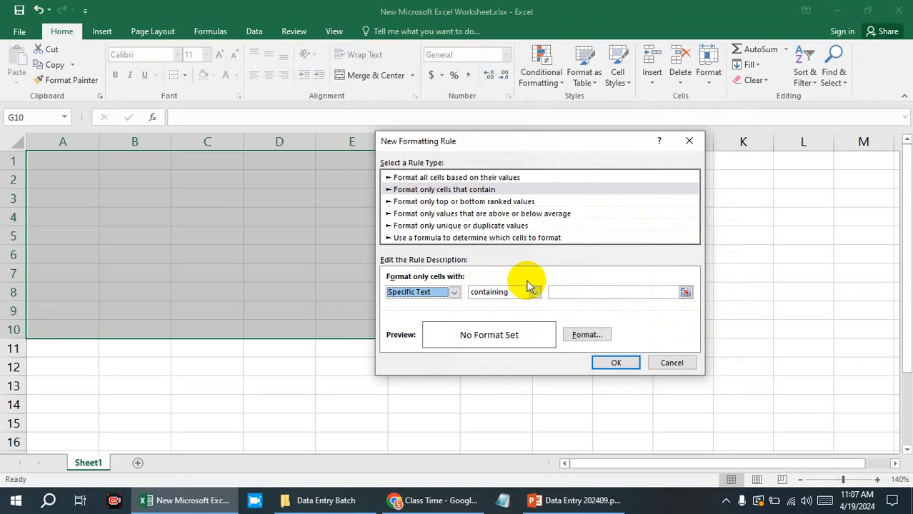
# Set the rule's specific text condition to beginning with PH.
pyautogui.click(534, 291)
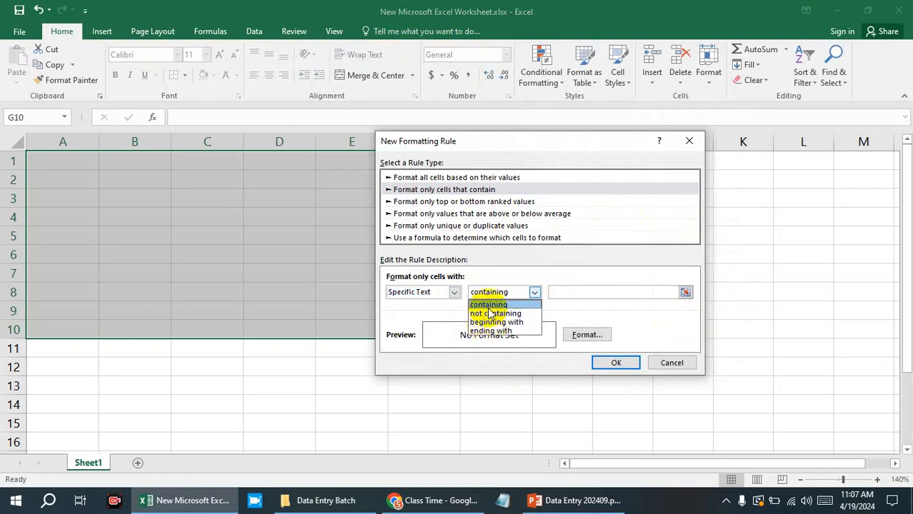
pyautogui.click(493, 305)
pyautogui.click(584, 295)
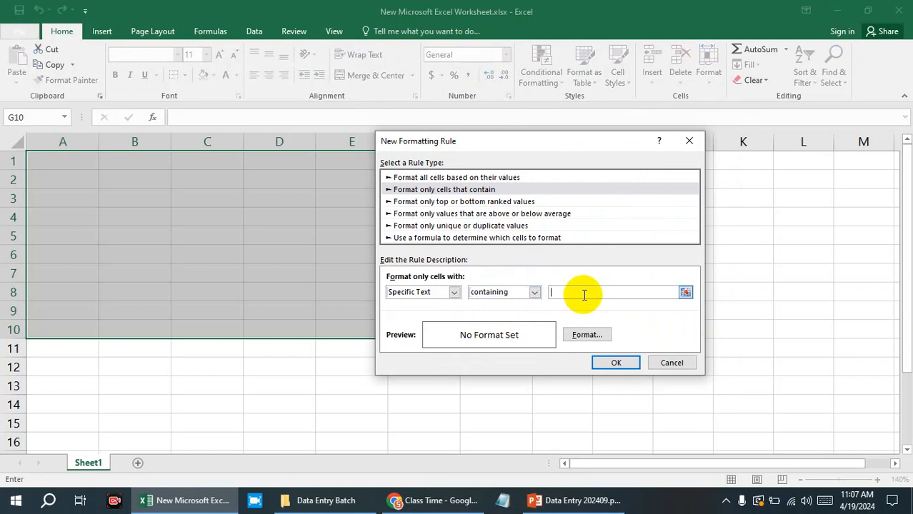
pyautogui.write('Ph')
pyautogui.press('BackSpace')
pyautogui.write('H')
pyautogui.click(535, 292)
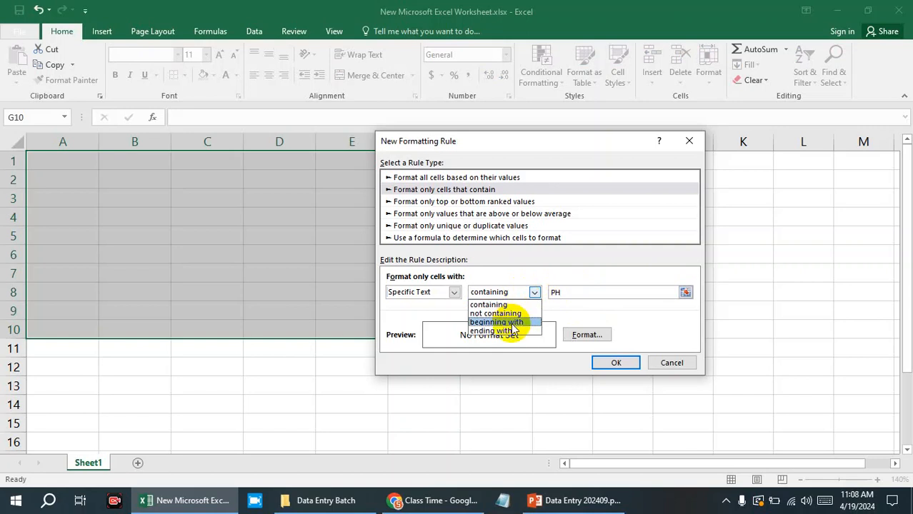
pyautogui.click(513, 331)
pyautogui.click(558, 293)
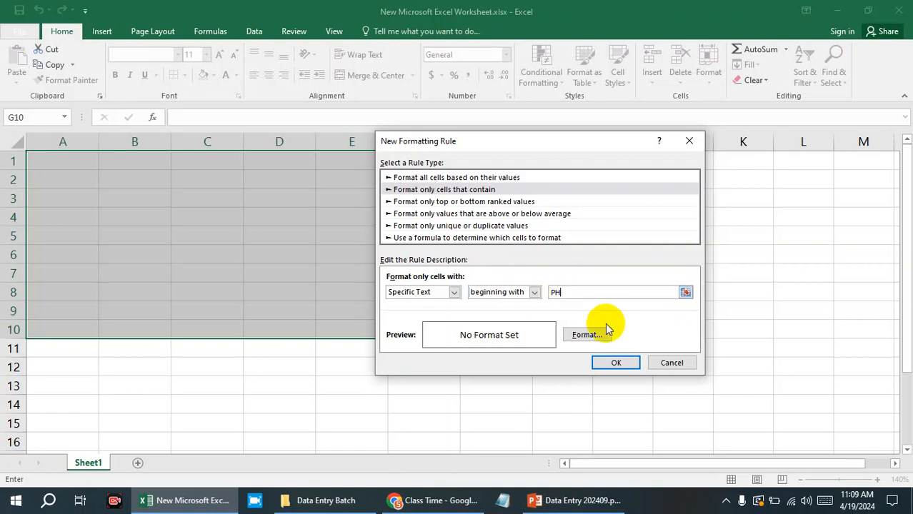
# Give cells matching PH a blue background fill and white font color, and create the rule for A1:G10.
pyautogui.click(586, 335)
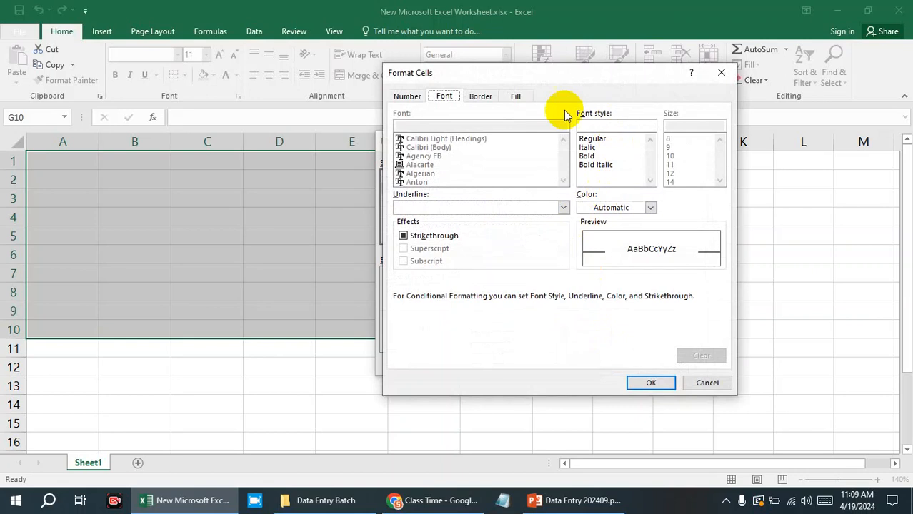
pyautogui.click(515, 97)
pyautogui.click(453, 145)
pyautogui.click(444, 96)
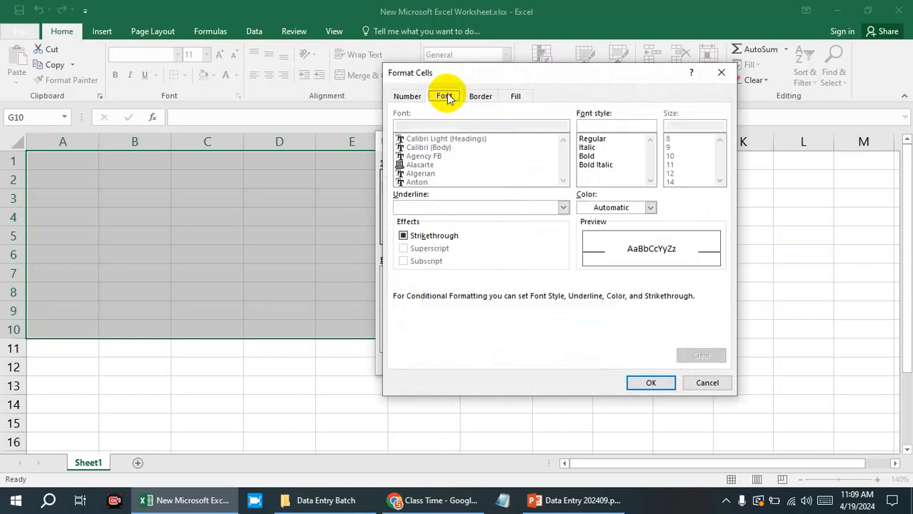
pyautogui.click(613, 207)
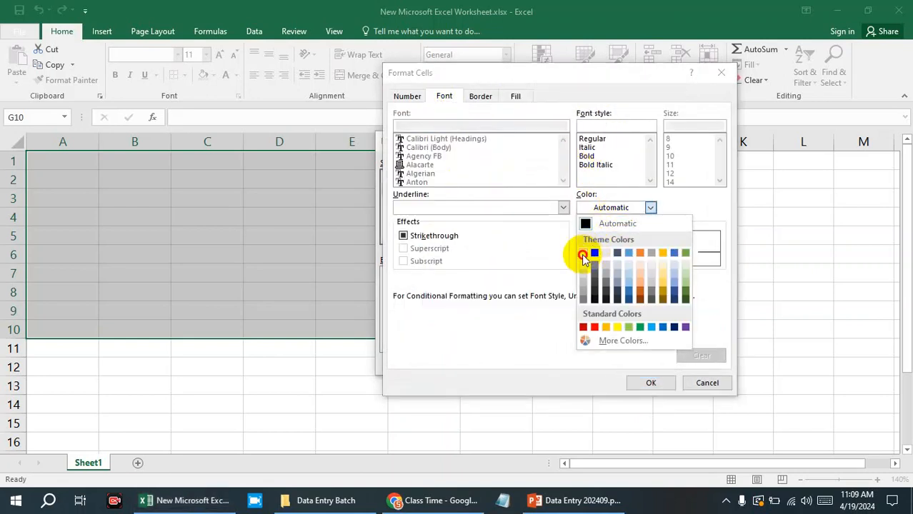
pyautogui.click(583, 253)
pyautogui.click(651, 383)
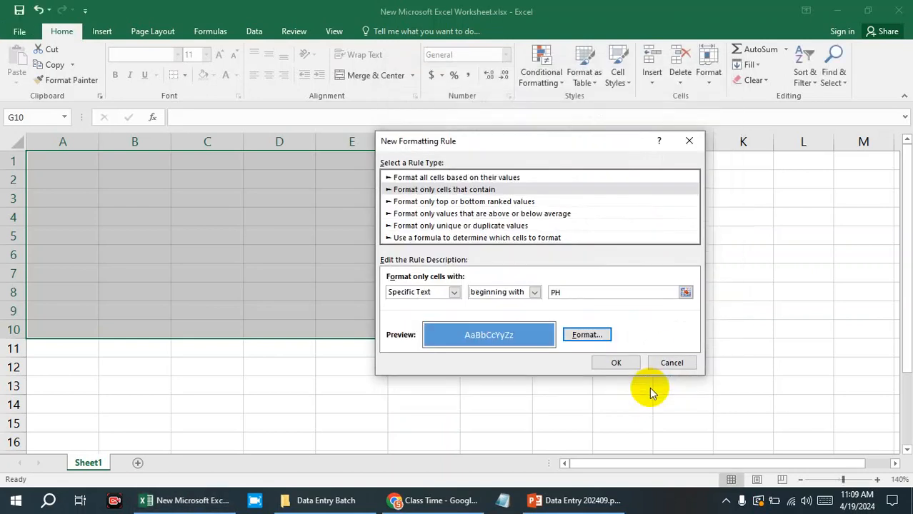
pyautogui.click(615, 363)
# Test the text rules by entering p in cell D3 and ph in cell D4.
pyautogui.click(547, 380)
pyautogui.click(301, 200)
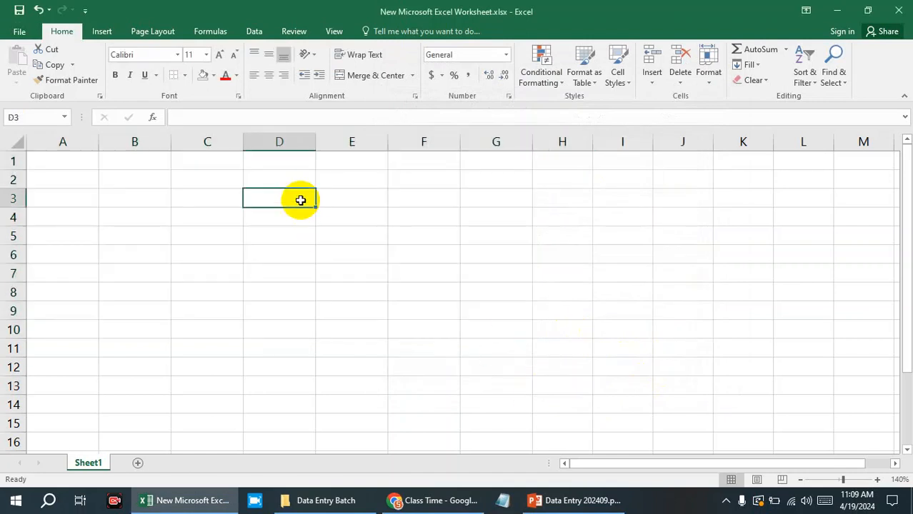
pyautogui.write('p')
pyautogui.click(342, 288)
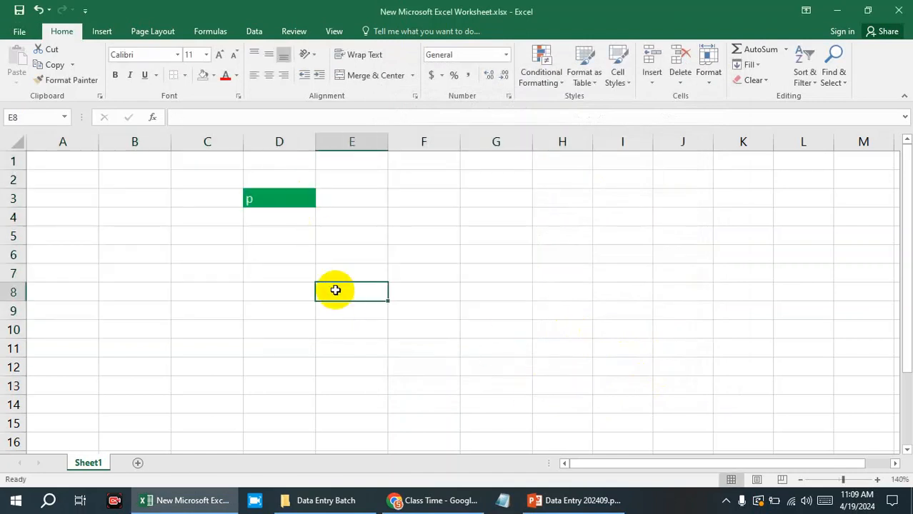
pyautogui.click(293, 220)
pyautogui.write('ph')
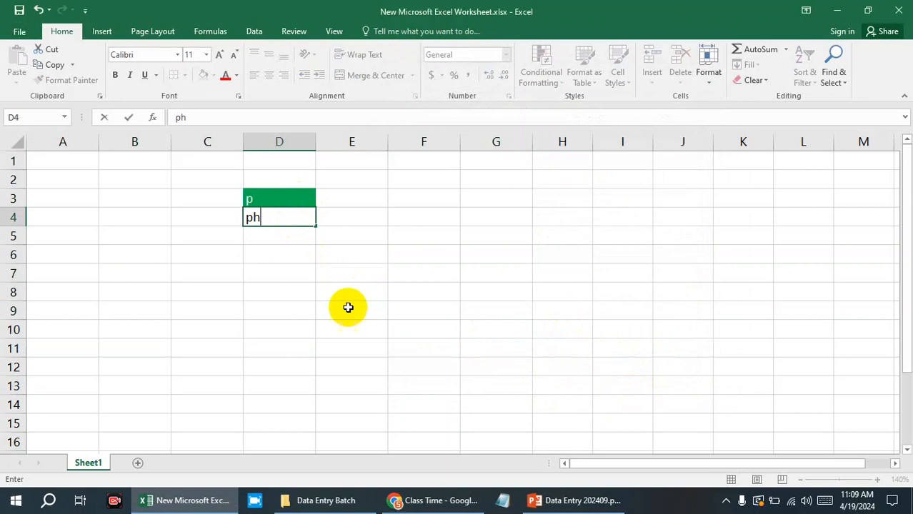
pyautogui.click(349, 307)
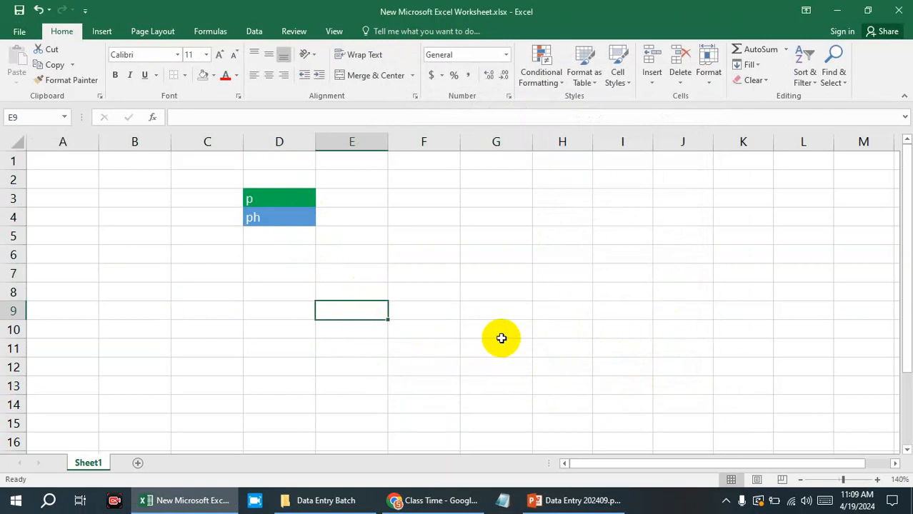
# Review the icon set, data bar, top/bottom and cell highlighting options of Conditional Formatting for A1:G10.
pyautogui.moveTo(502, 336); pyautogui.dragTo(51, 153)
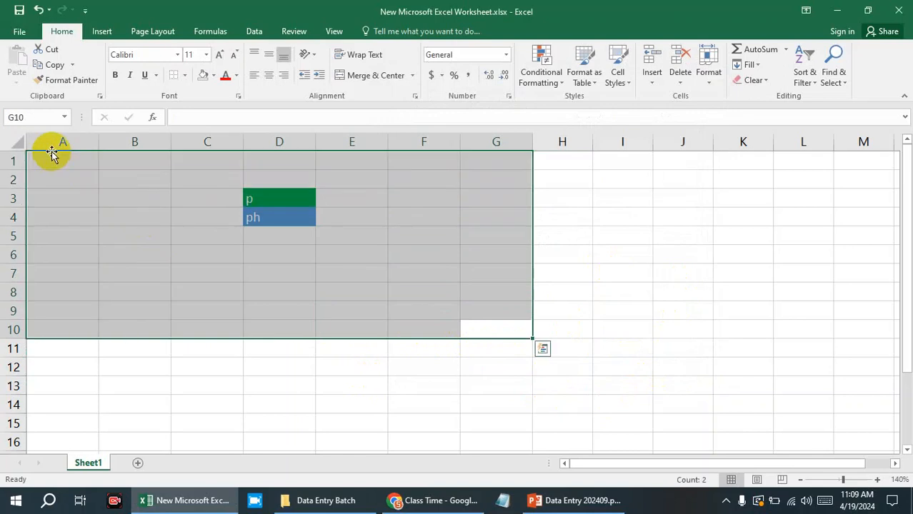
pyautogui.click(550, 80)
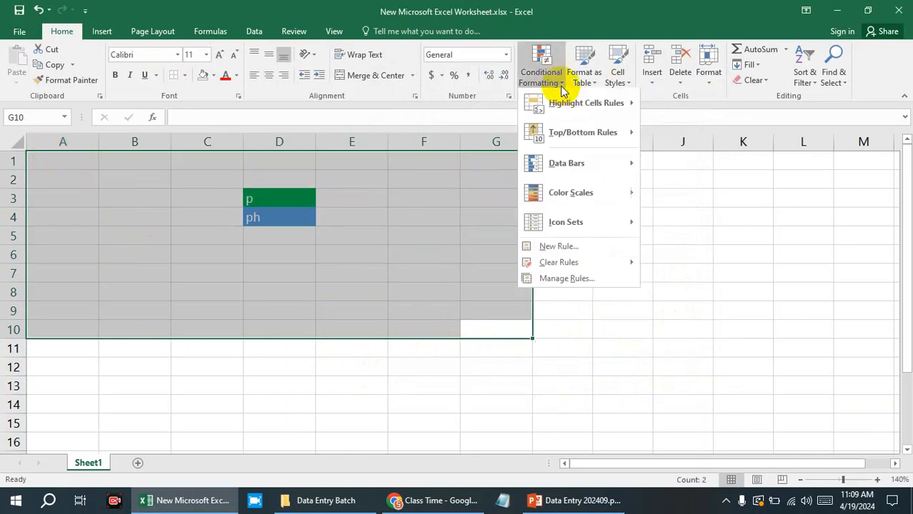
pyautogui.moveTo(632, 223)
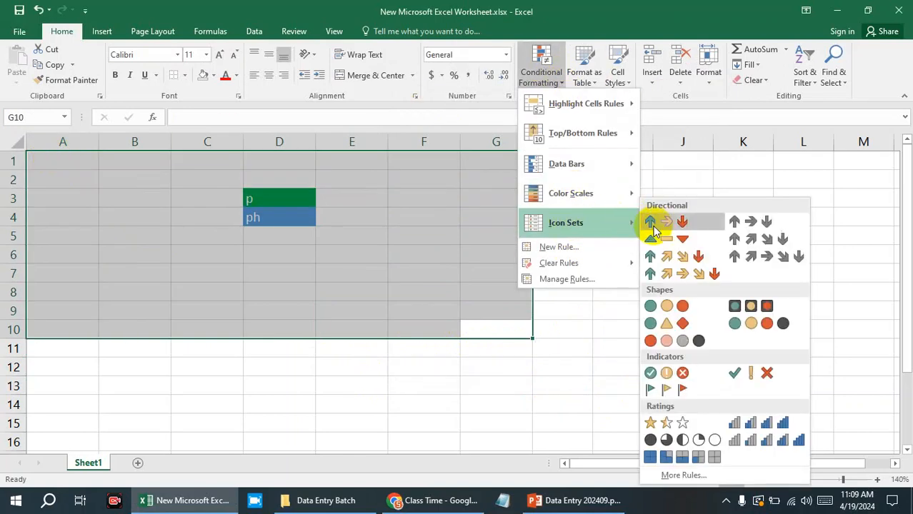
pyautogui.moveTo(619, 195)
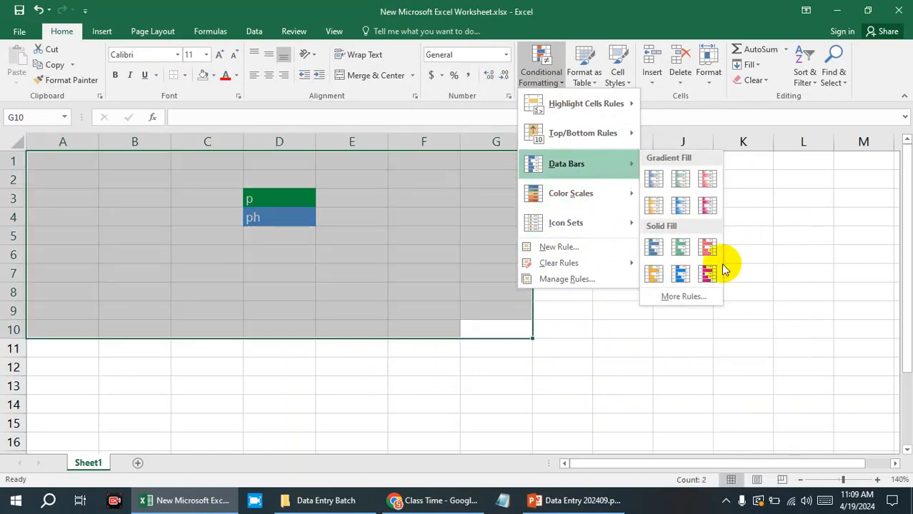
pyautogui.moveTo(631, 136)
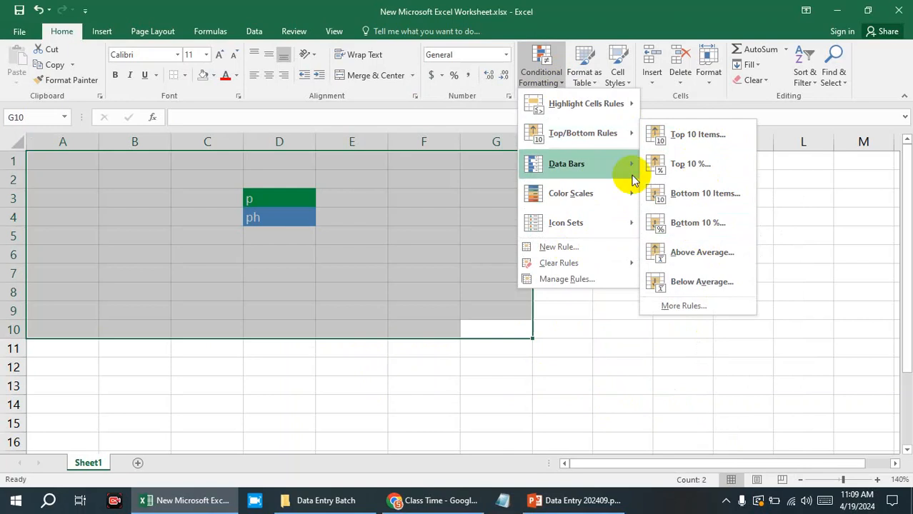
pyautogui.moveTo(622, 107)
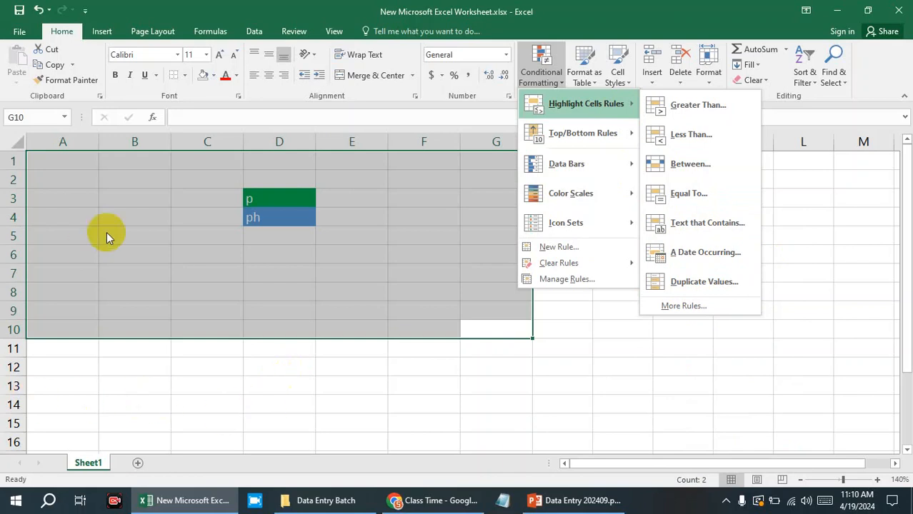
# Delete the test entries in cells D3:D4.
pyautogui.click(267, 194)
pyautogui.moveTo(286, 197); pyautogui.dragTo(293, 215)
pyautogui.press('Delete')
pyautogui.click(292, 293)
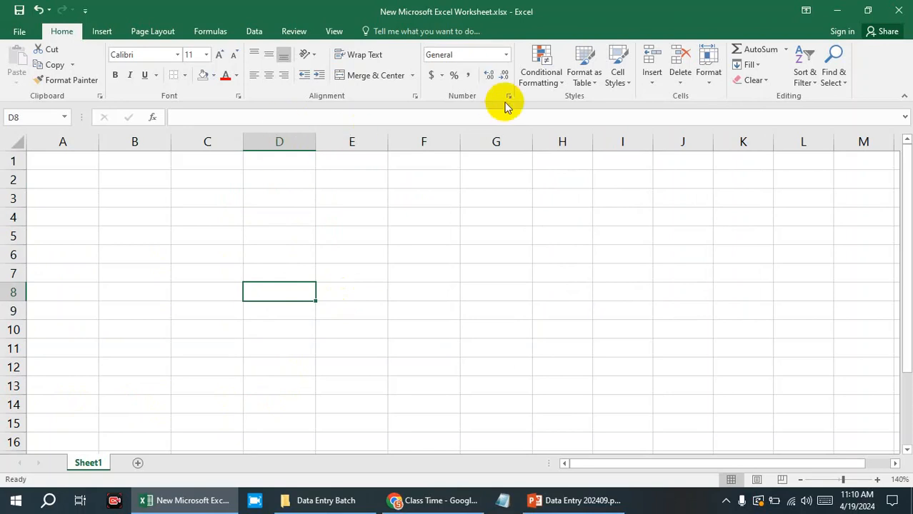
pyautogui.click(531, 253)
pyautogui.click(510, 228)
pyautogui.doubleClick(490, 192)
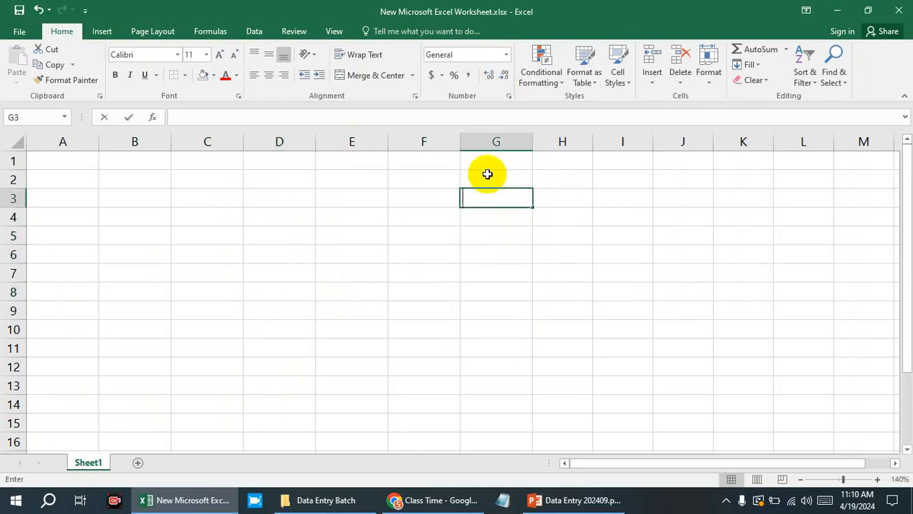
pyautogui.click(487, 175)
pyautogui.click(457, 177)
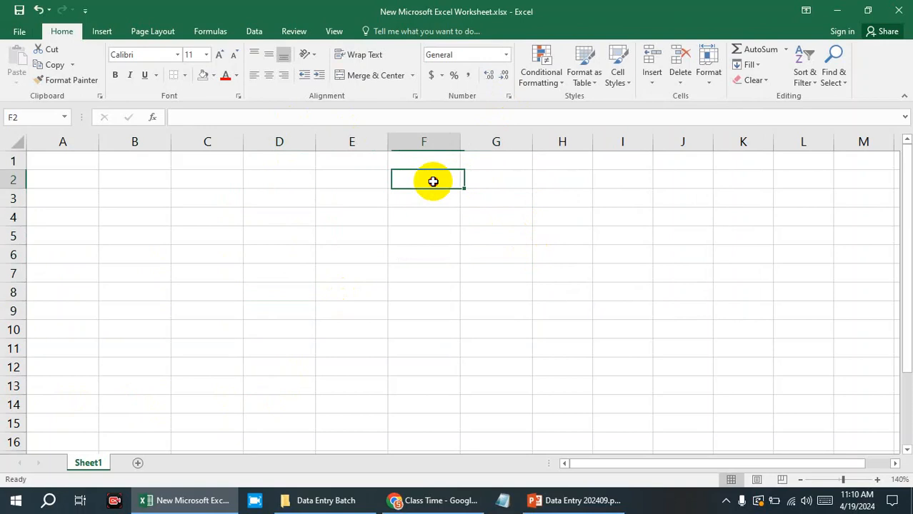
pyautogui.click(485, 183)
pyautogui.click(468, 211)
pyautogui.click(438, 211)
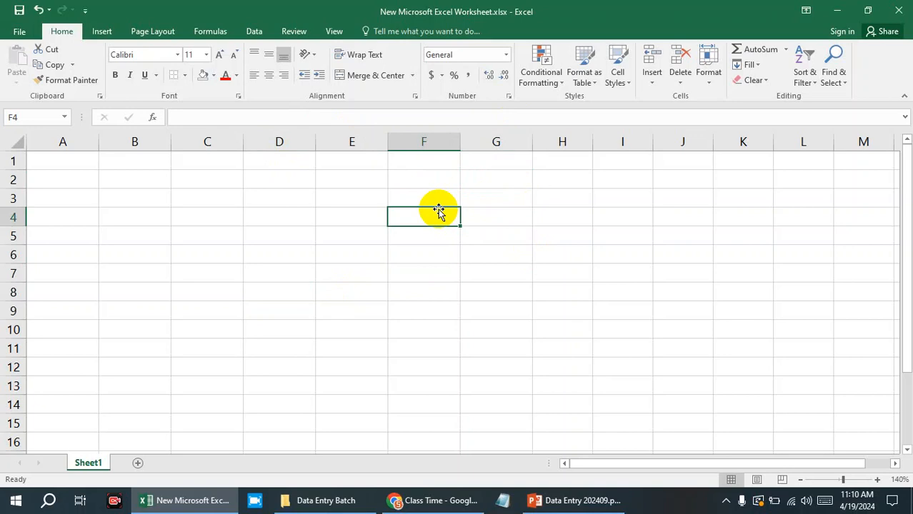
# Switch to the PowerPoint course outline and set the Conditional Format item in the Home list to black font color.
pyautogui.click(540, 500)
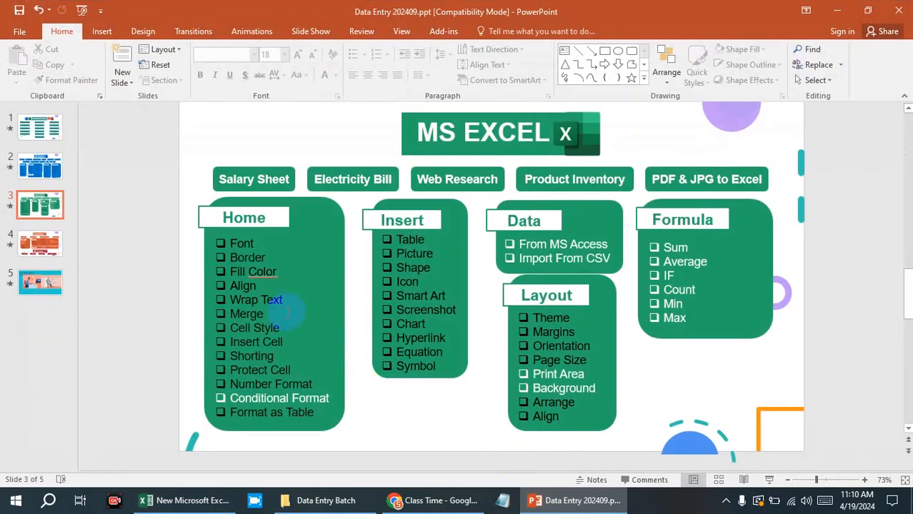
pyautogui.moveTo(231, 399); pyautogui.dragTo(323, 400)
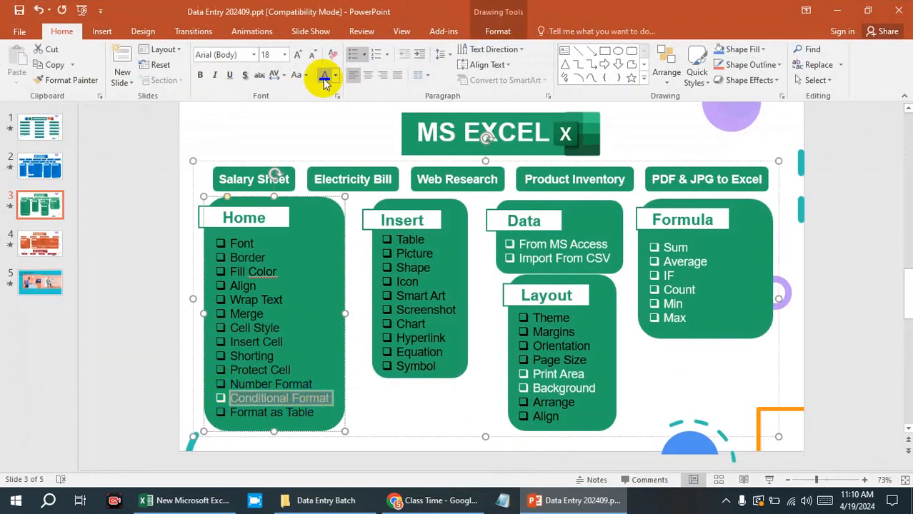
pyautogui.click(582, 379)
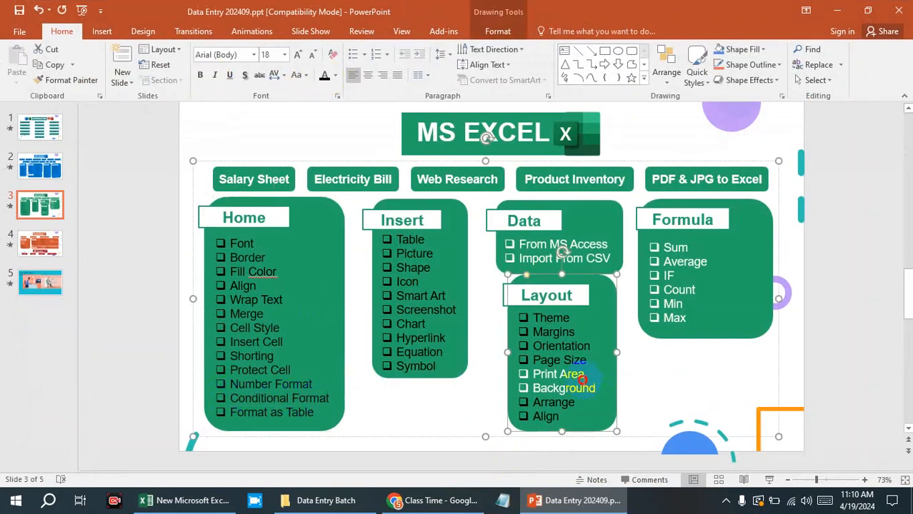
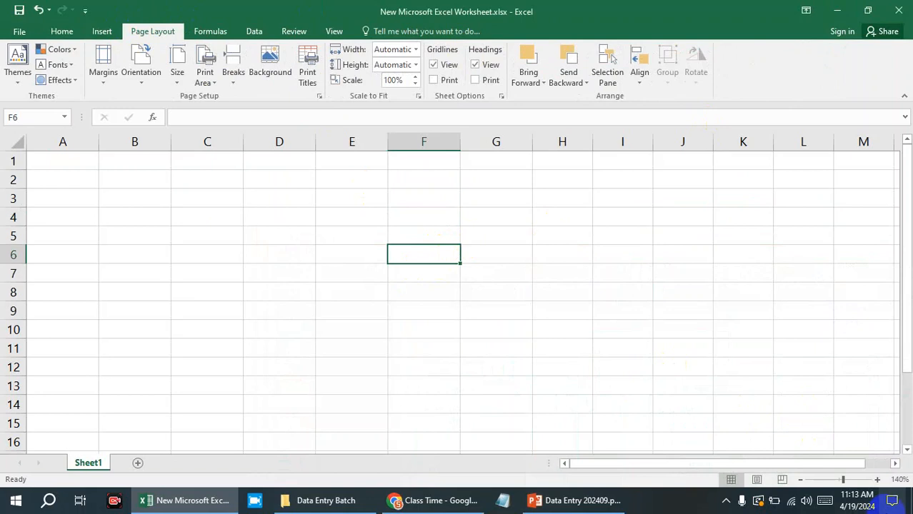
# Review the paper sizes with A1:I27 selected and set the worksheet's paper size to Letter.
pyautogui.moveTo(842, 480)
pyautogui.mouseDown()
pyautogui.moveTo(815, 479)
pyautogui.moveTo(829, 483)
pyautogui.mouseUp()
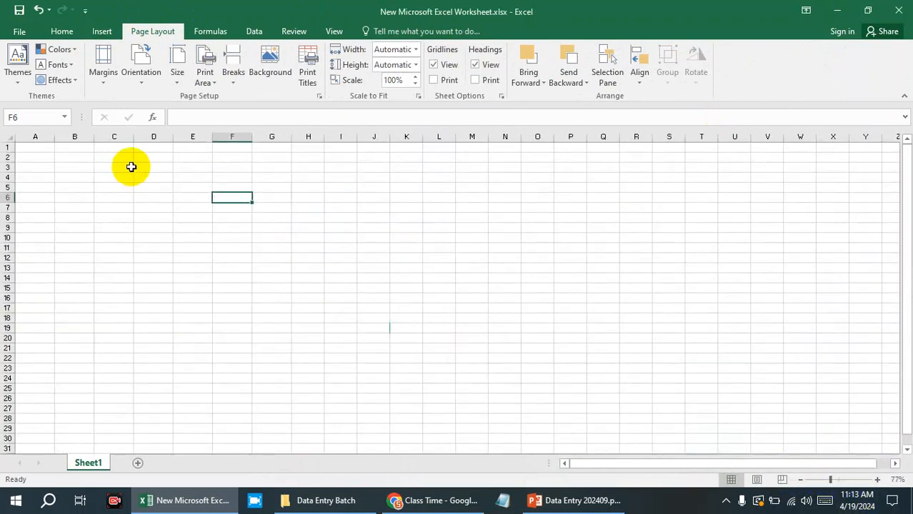
pyautogui.click(175, 71)
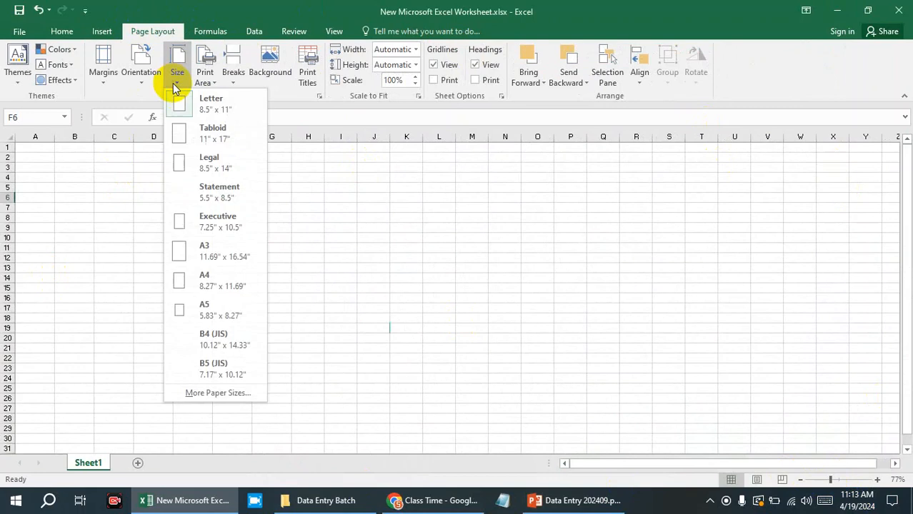
pyautogui.click(432, 203)
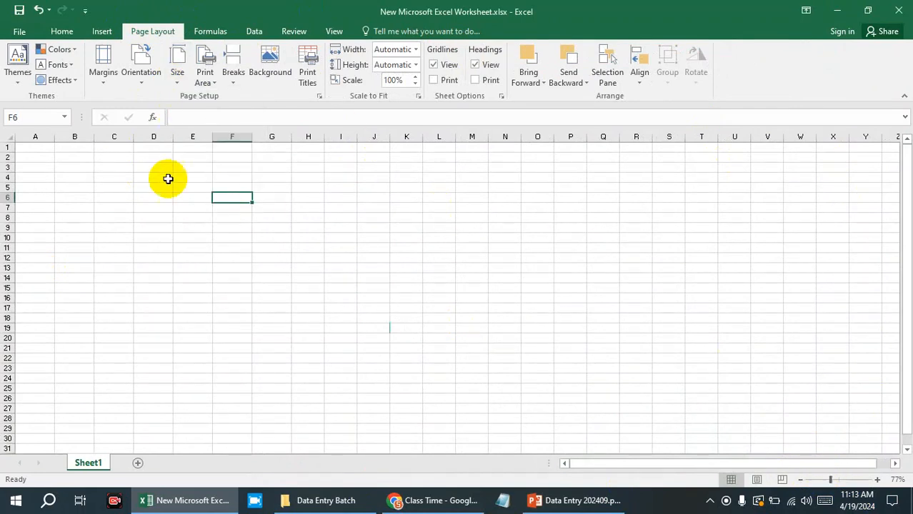
pyautogui.click(536, 358)
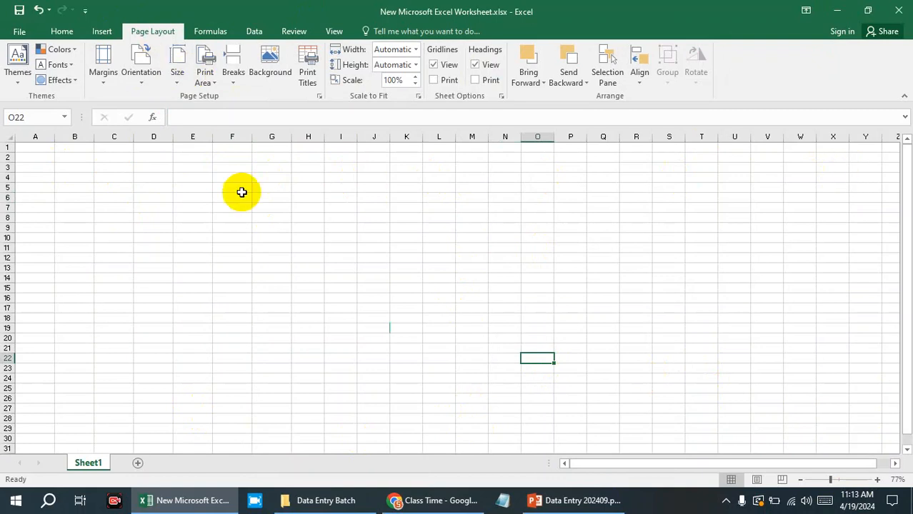
pyautogui.moveTo(48, 146)
pyautogui.mouseDown()
pyautogui.moveTo(237, 228)
pyautogui.moveTo(310, 403)
pyautogui.moveTo(330, 408)
pyautogui.moveTo(334, 400)
pyautogui.mouseUp()
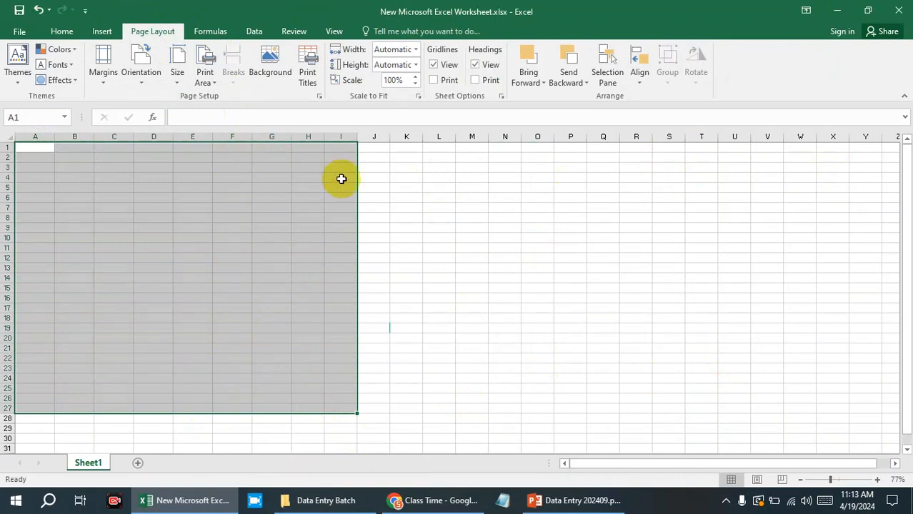
pyautogui.click(182, 78)
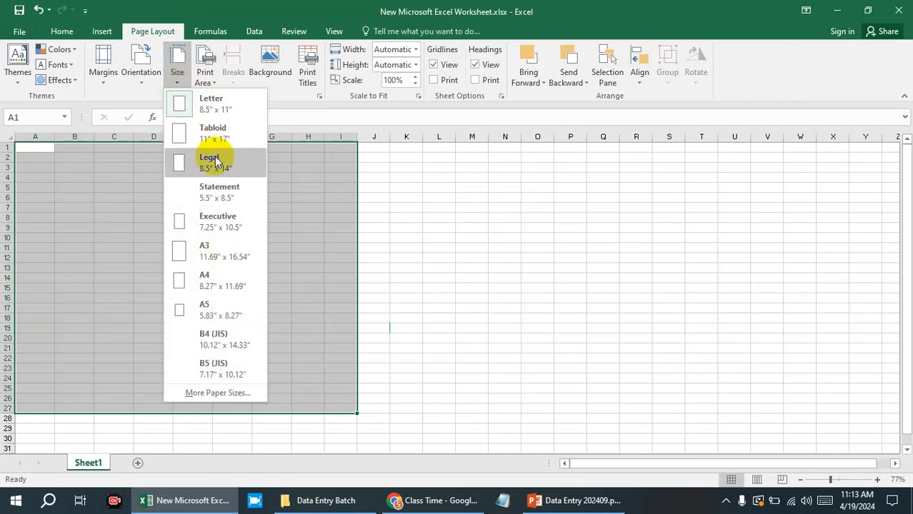
pyautogui.click(218, 105)
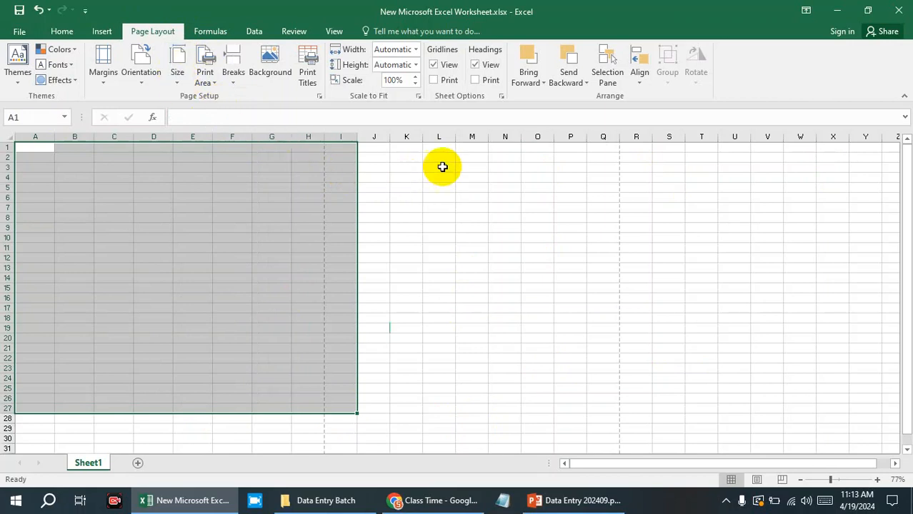
# Examine the extent of one printed page by selecting cells up to the page-break lines, covering A1:H47.
pyautogui.click(314, 169)
pyautogui.moveTo(303, 148); pyautogui.dragTo(12, 165)
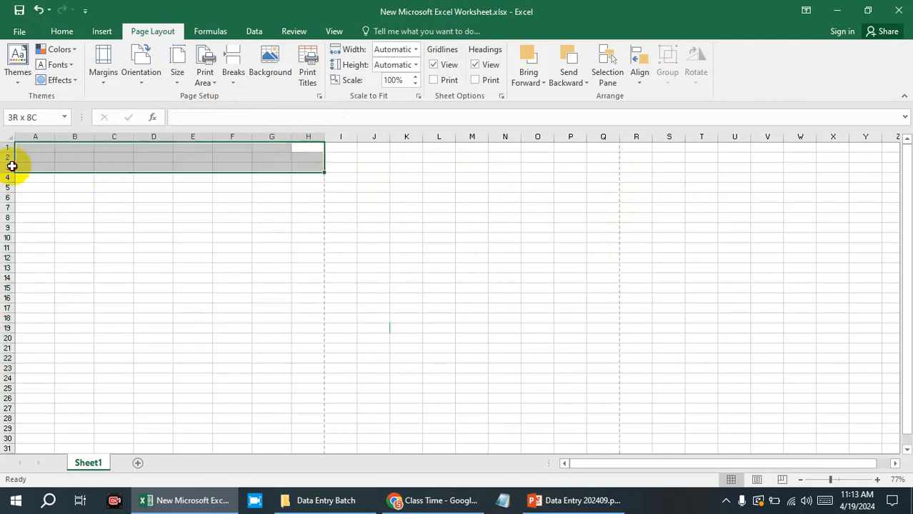
pyautogui.moveTo(341, 148); pyautogui.dragTo(10, 384)
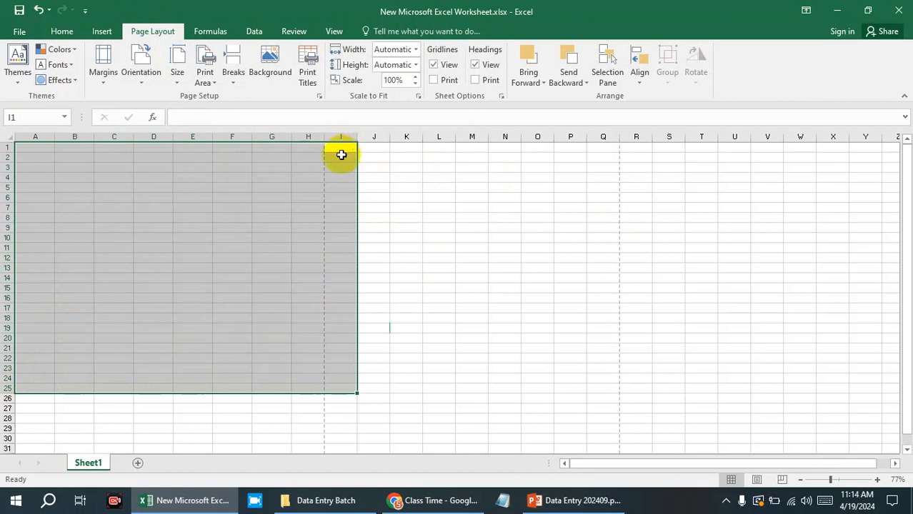
pyautogui.scroll(-3, 342, 154)
pyautogui.scroll(1, 182, 167)
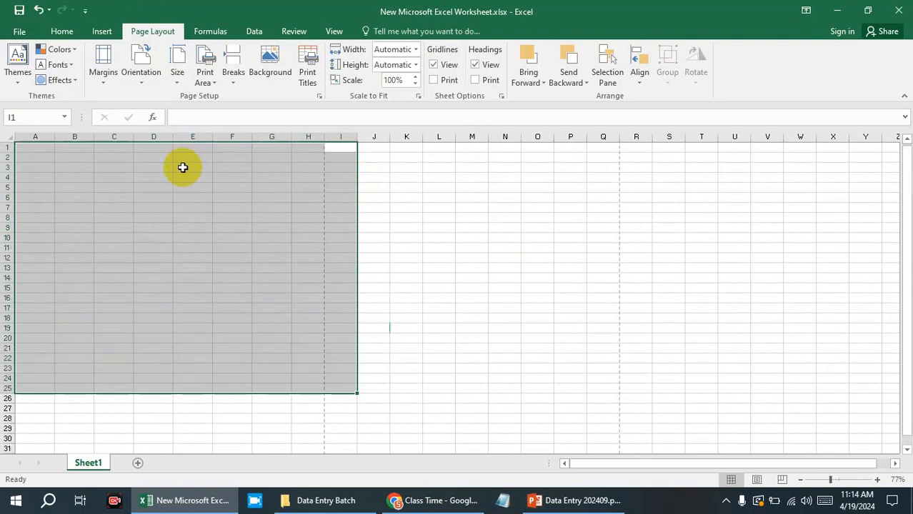
pyautogui.scroll(-1, 186, 165)
pyautogui.scroll(-5, 187, 165)
pyautogui.click(280, 368)
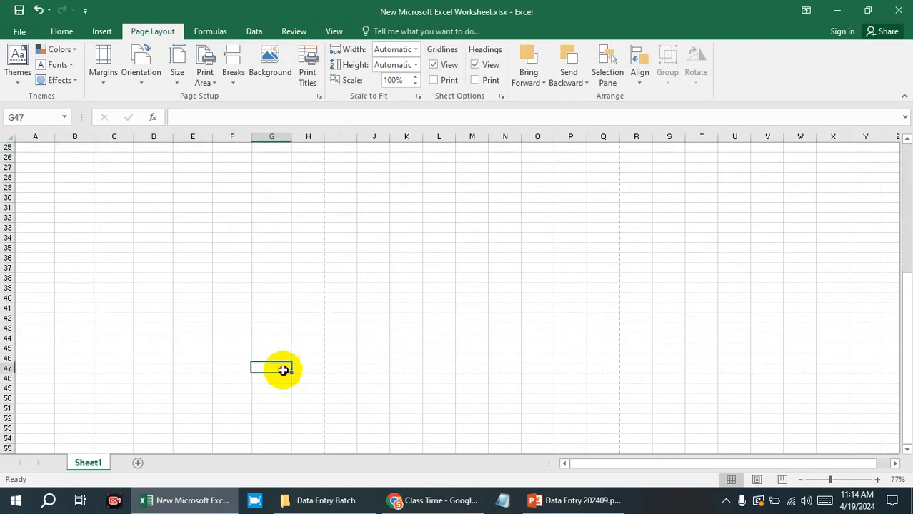
pyautogui.moveTo(309, 368); pyautogui.dragTo(7, 3)
pyautogui.scroll(-8, 211, 301)
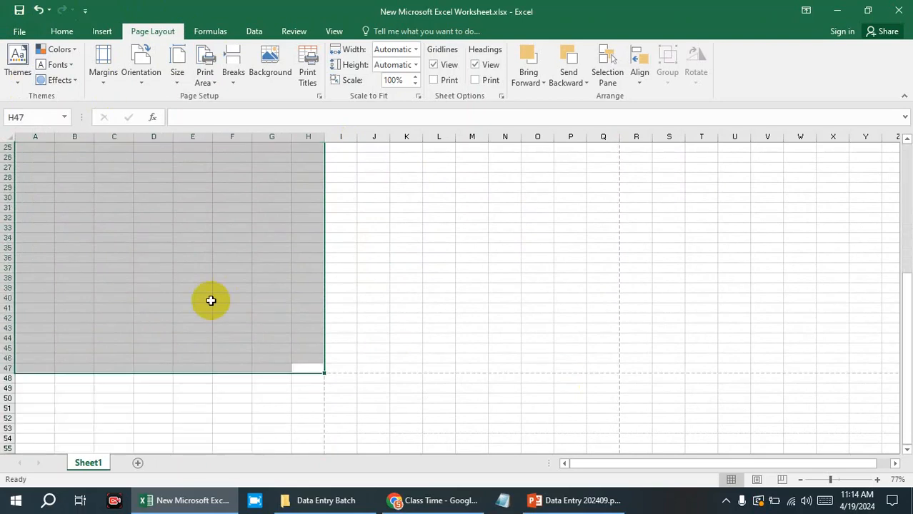
pyautogui.scroll(1, 210, 301)
pyautogui.scroll(7, 211, 301)
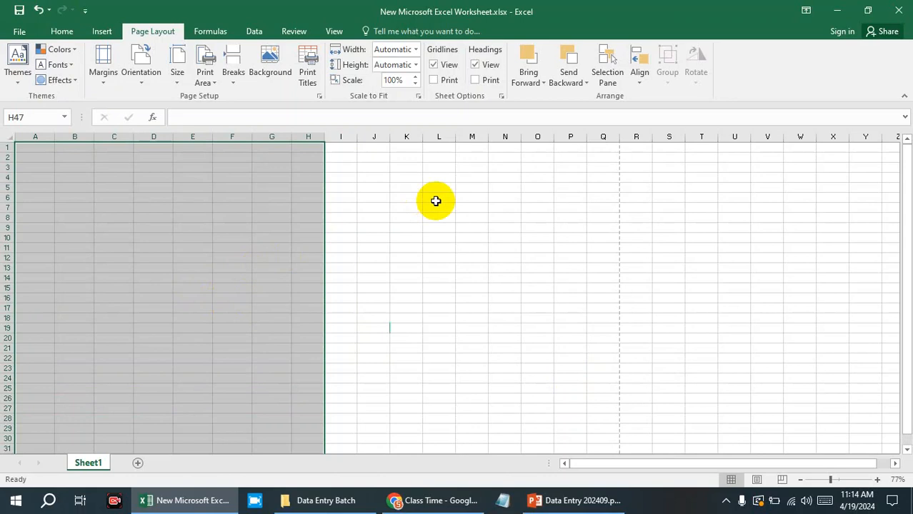
# Review the margin presets, set the page orientation to Landscape and inspect the resulting page breaks.
pyautogui.click(99, 84)
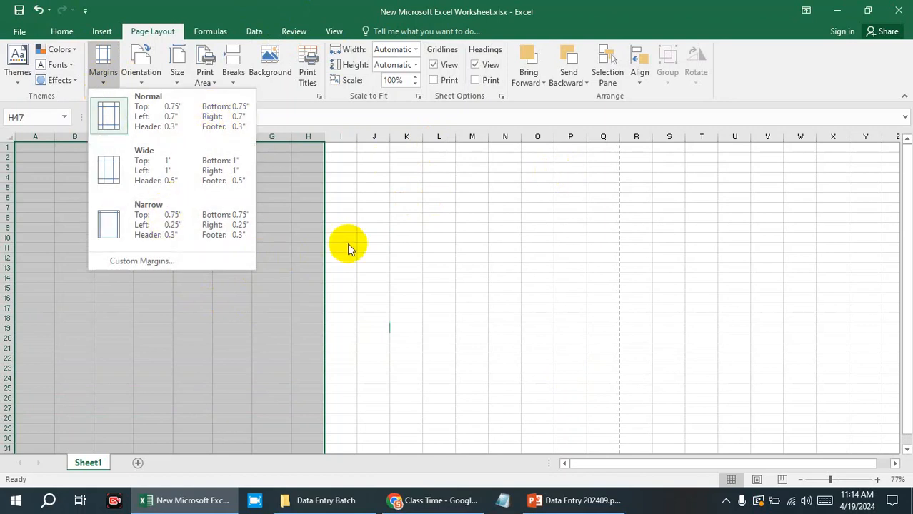
pyautogui.click(147, 81)
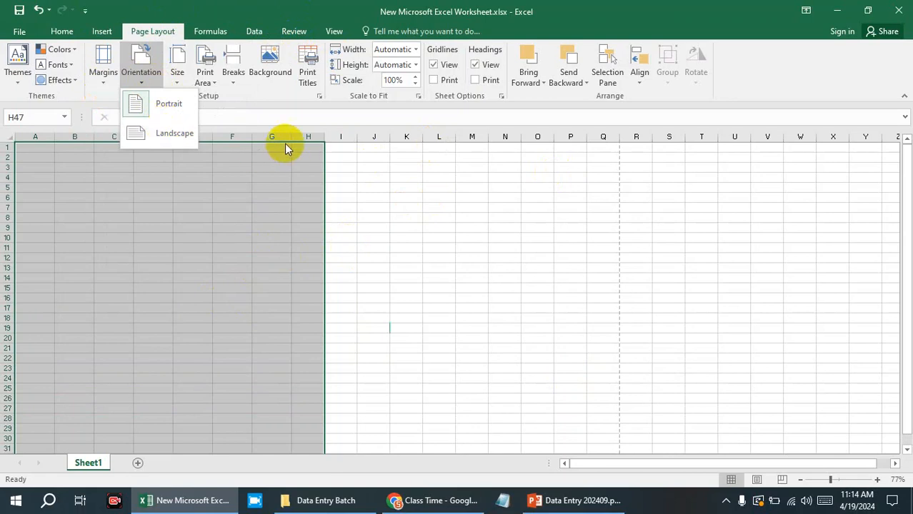
pyautogui.scroll(-8, 336, 330)
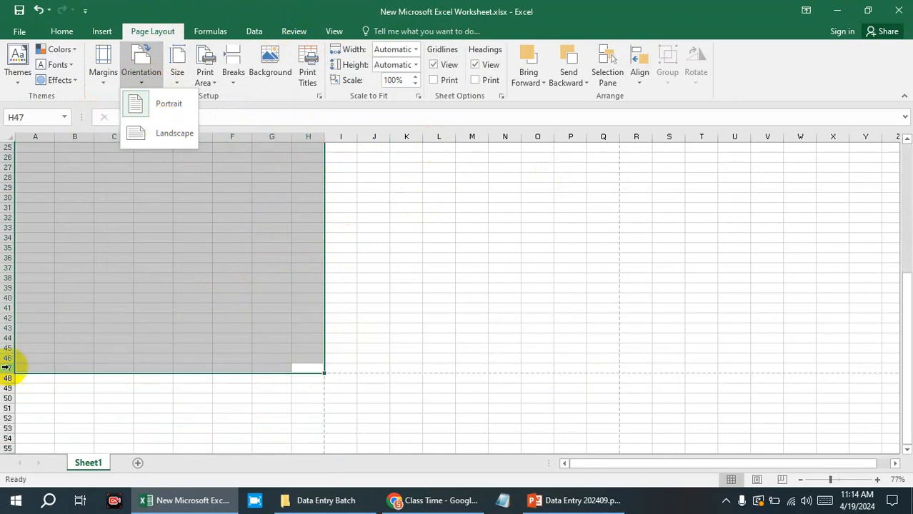
pyautogui.scroll(8, 261, 282)
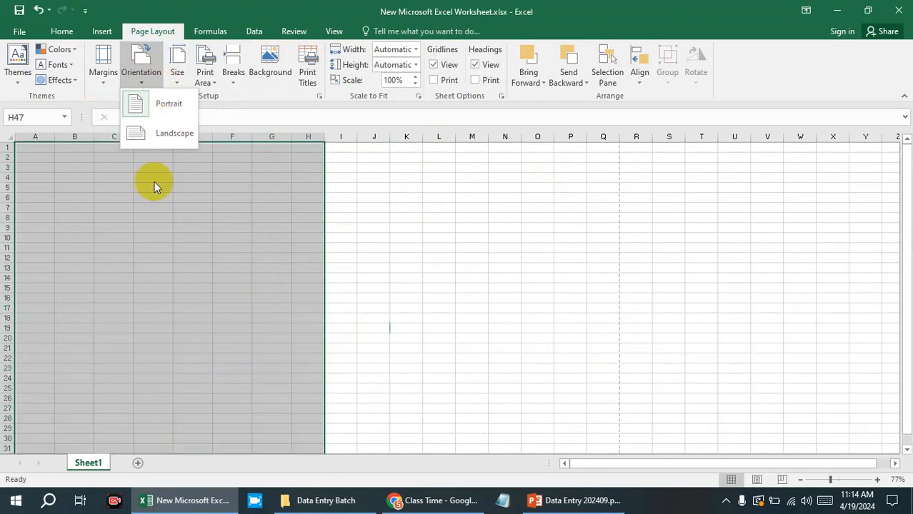
pyautogui.click(152, 135)
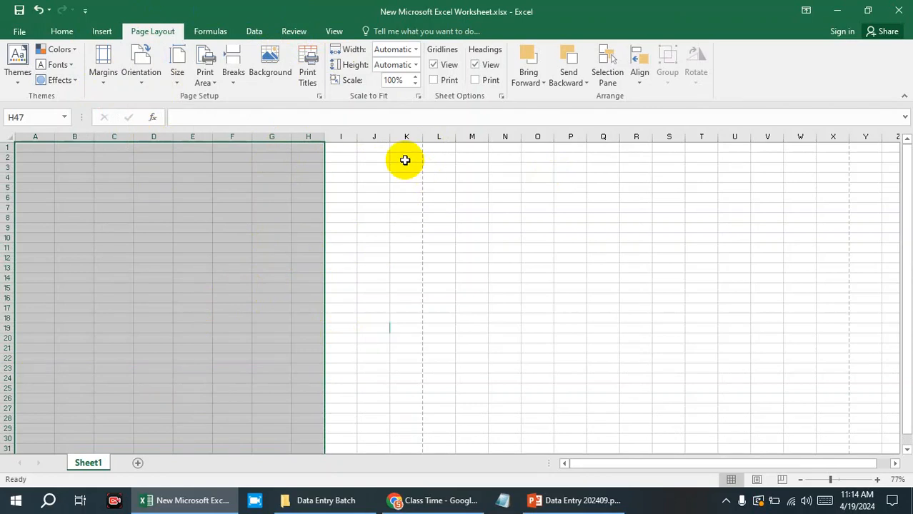
pyautogui.scroll(-7, 420, 157)
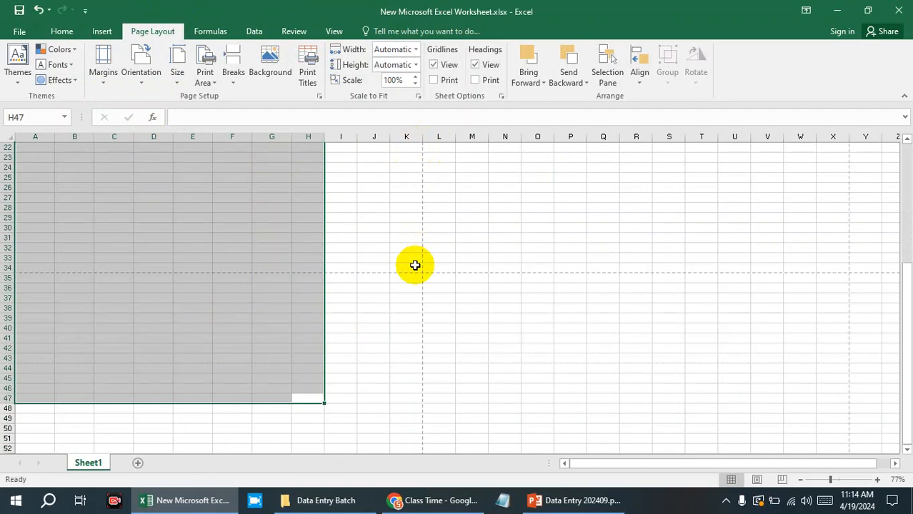
pyautogui.scroll(7, 415, 266)
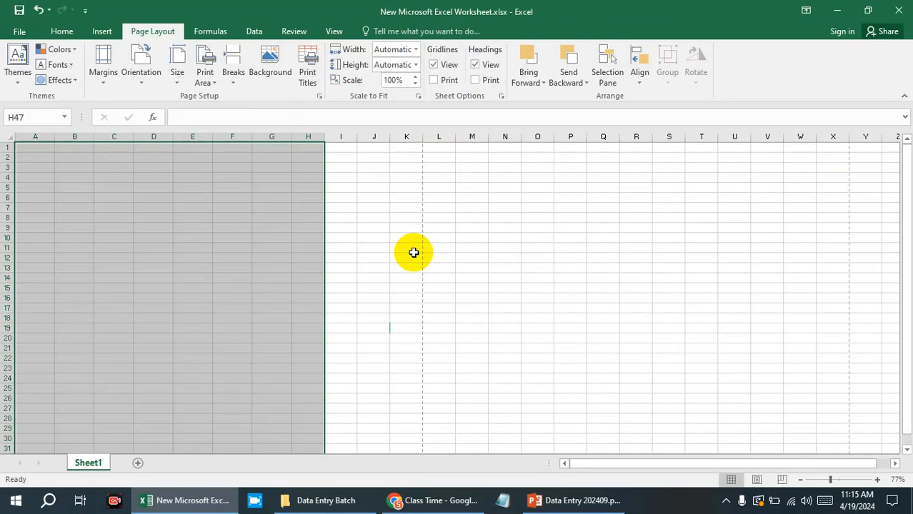
# Narrow column F to about half its width and widen column G to about double its width.
pyautogui.click(856, 480)
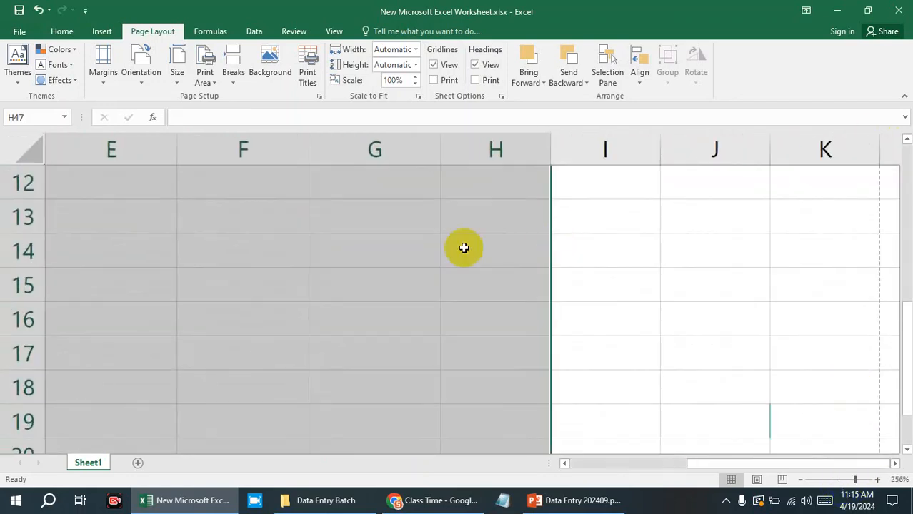
pyautogui.click(839, 479)
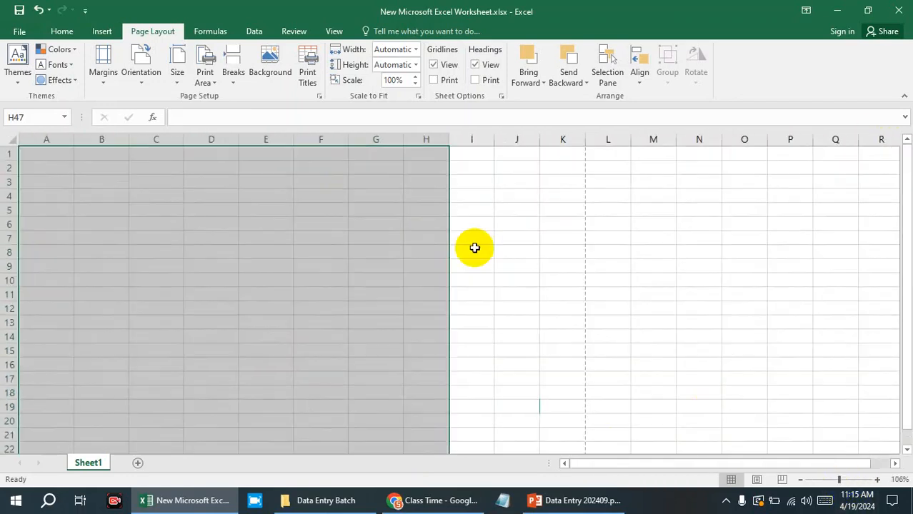
pyautogui.click(849, 479)
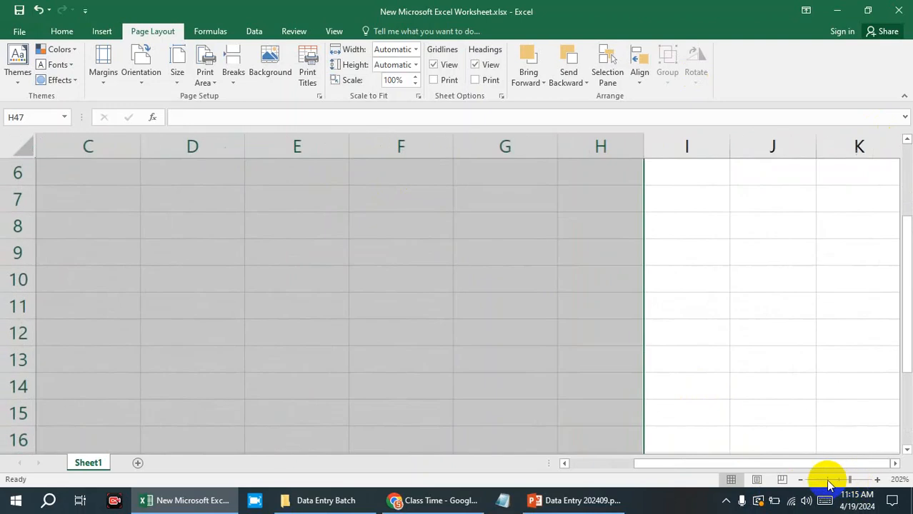
pyautogui.click(440, 149)
pyautogui.moveTo(469, 243); pyautogui.dragTo(467, 227)
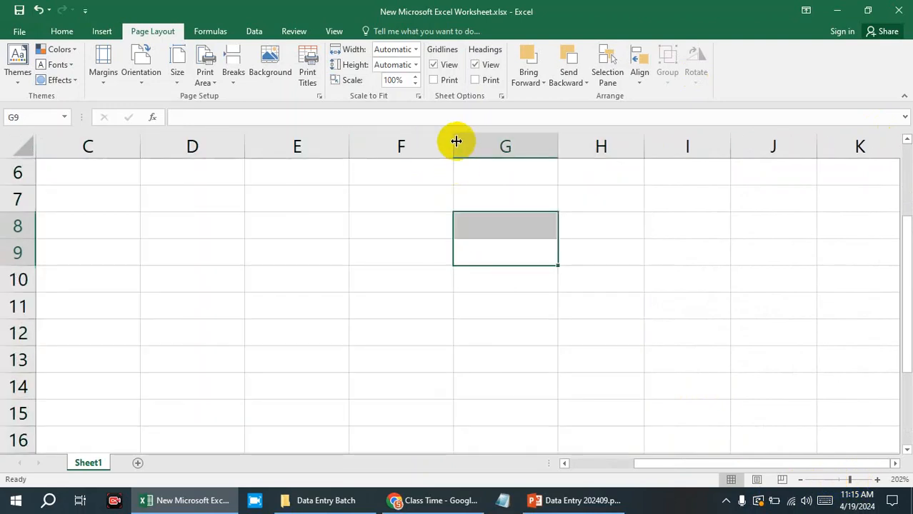
pyautogui.moveTo(456, 140); pyautogui.dragTo(399, 138)
pyautogui.click(579, 208)
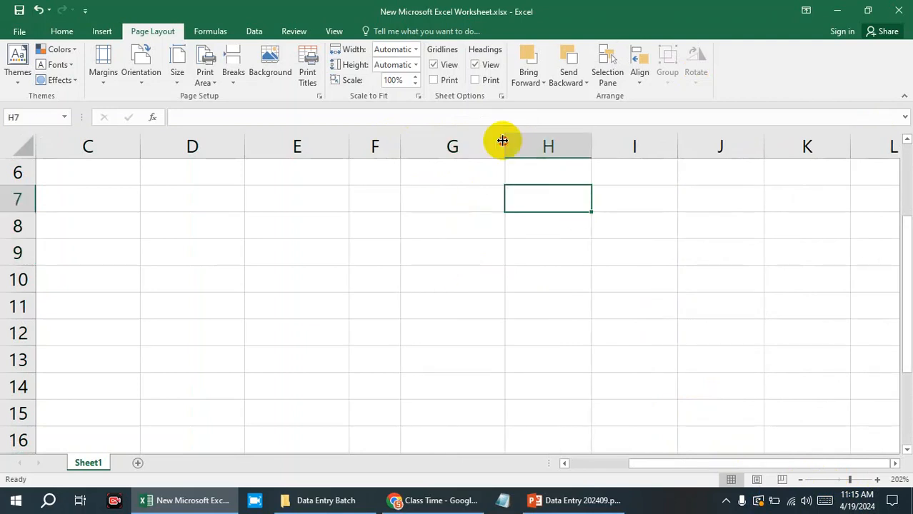
pyautogui.moveTo(502, 141); pyautogui.dragTo(608, 143)
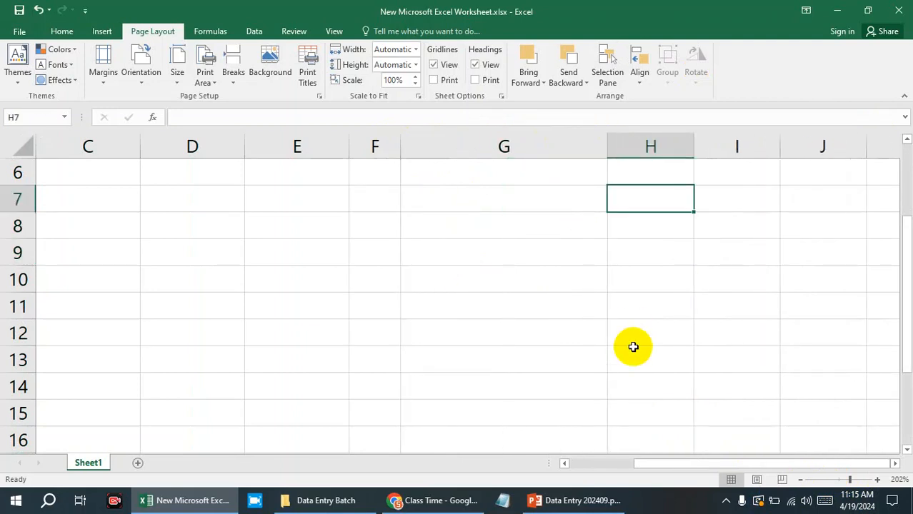
pyautogui.click(633, 349)
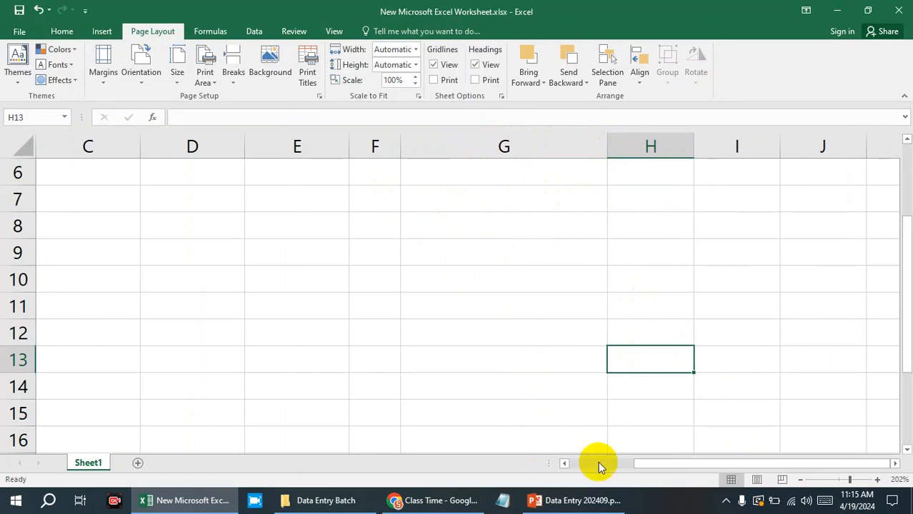
# Review the Print Area options with the range A1:K17 selected.
pyautogui.click(837, 480)
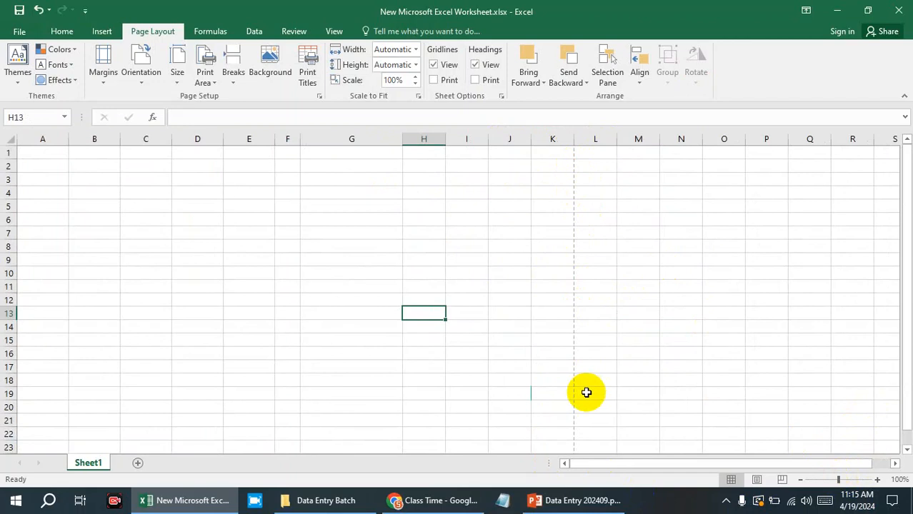
pyautogui.click(205, 77)
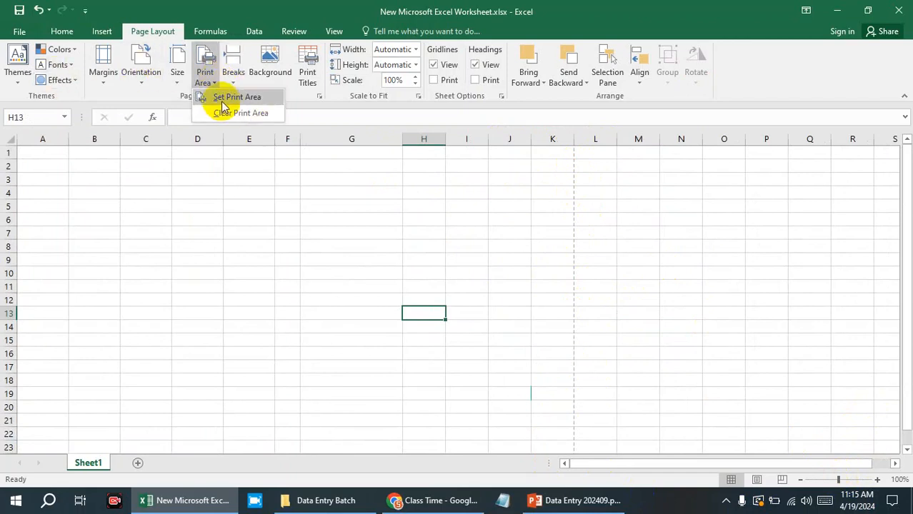
pyautogui.click(284, 336)
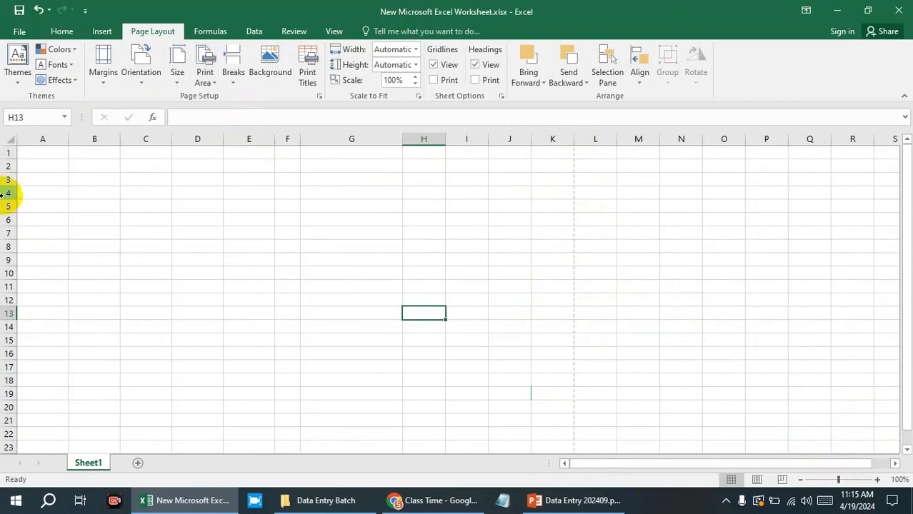
pyautogui.moveTo(33, 153)
pyautogui.mouseDown()
pyautogui.moveTo(437, 332)
pyautogui.moveTo(553, 364)
pyautogui.moveTo(373, 280)
pyautogui.moveTo(43, 157)
pyautogui.mouseUp()
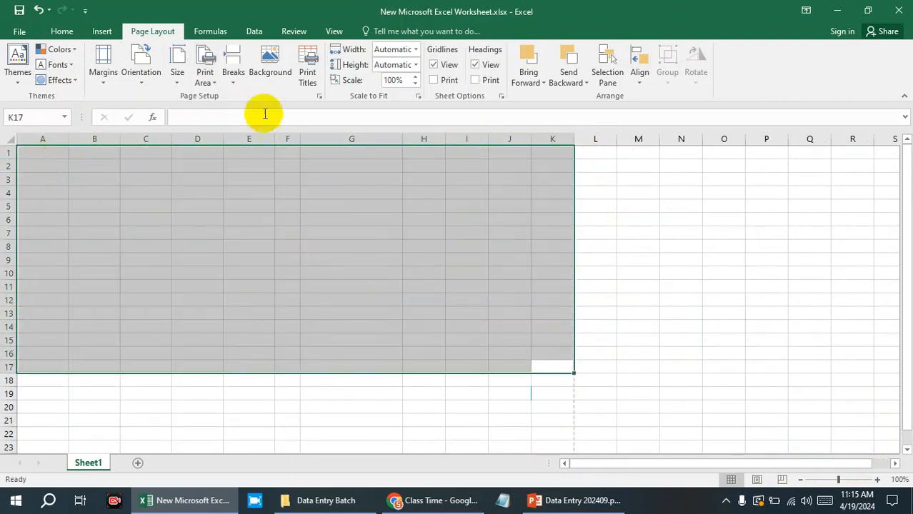
pyautogui.click(214, 84)
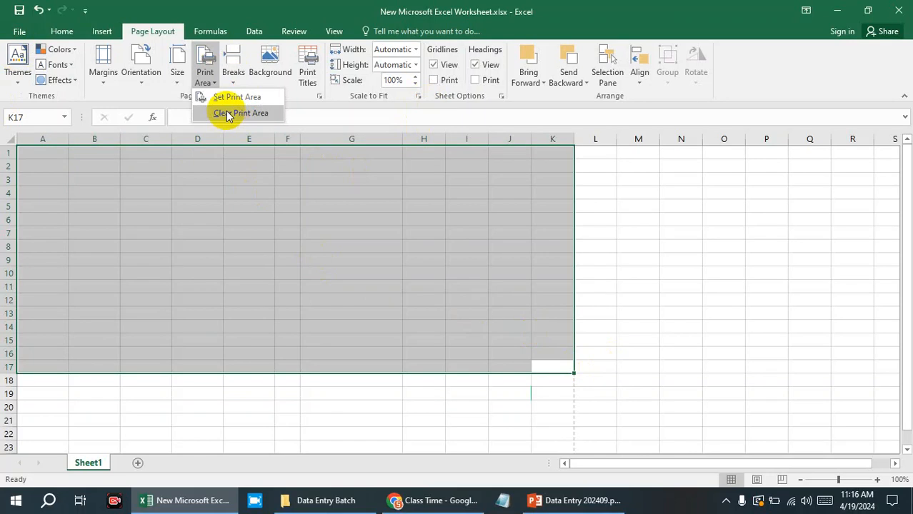
pyautogui.click(693, 277)
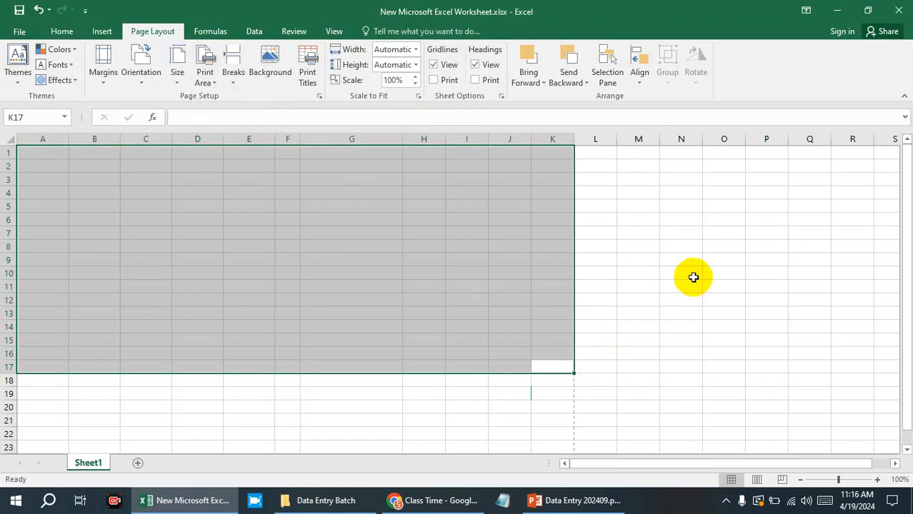
# Select the range A1:J15 and set the print scope to Print Selection.
pyautogui.click(672, 272)
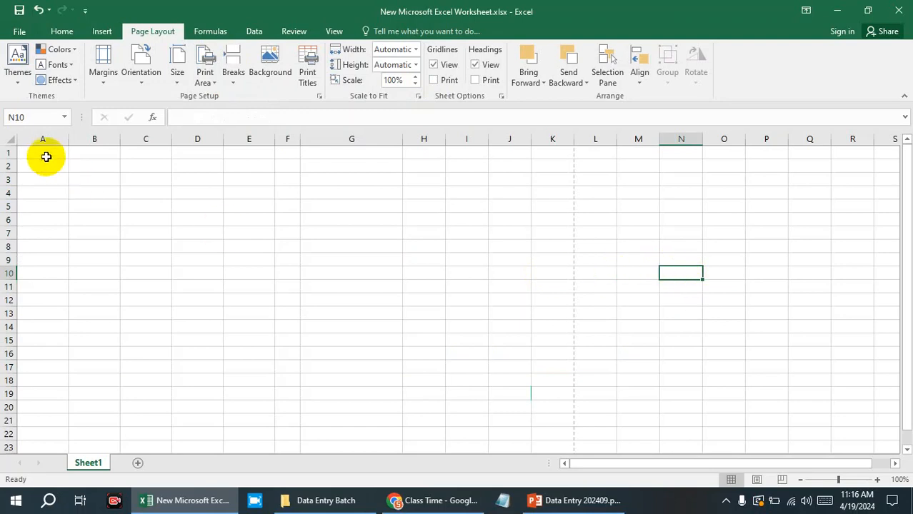
pyautogui.moveTo(45, 157); pyautogui.dragTo(524, 338)
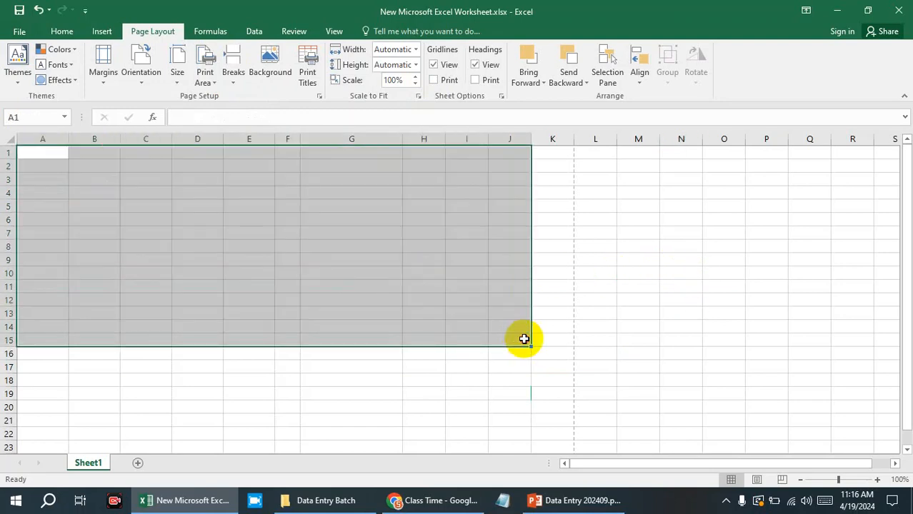
pyautogui.hotkey('ctrl', 'p')
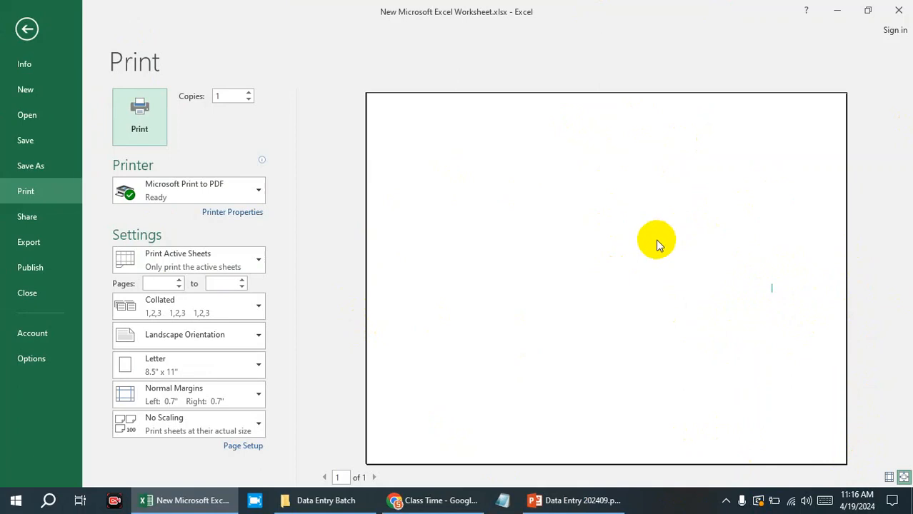
pyautogui.click(208, 258)
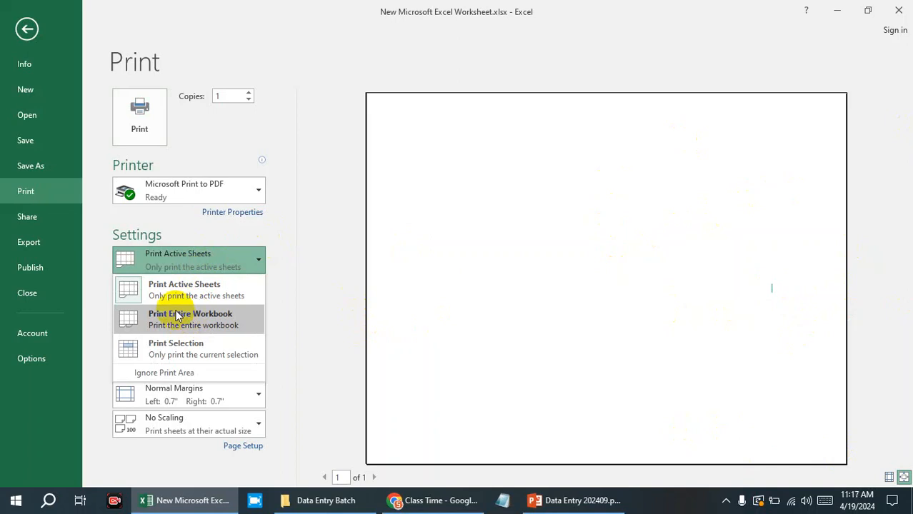
pyautogui.click(156, 356)
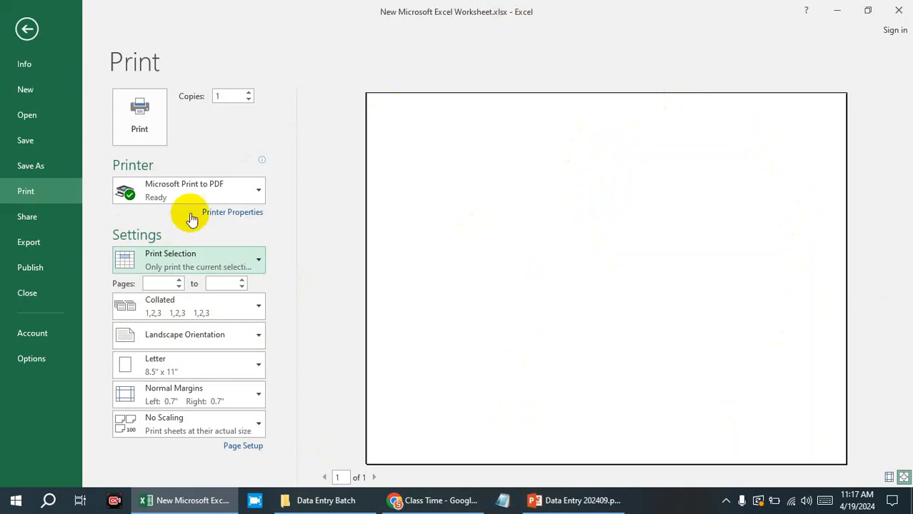
# Review the available printers and the collated and uncollated printing options in the print settings.
pyautogui.click(228, 193)
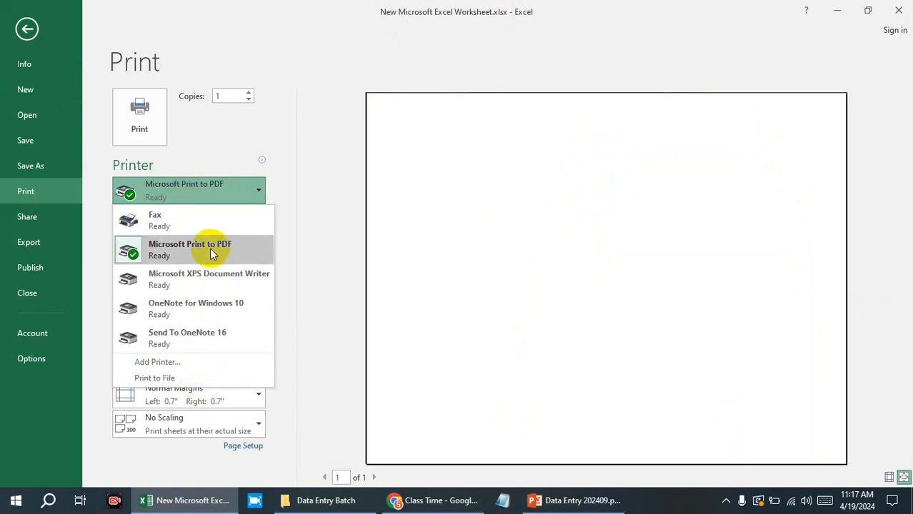
pyautogui.click(315, 193)
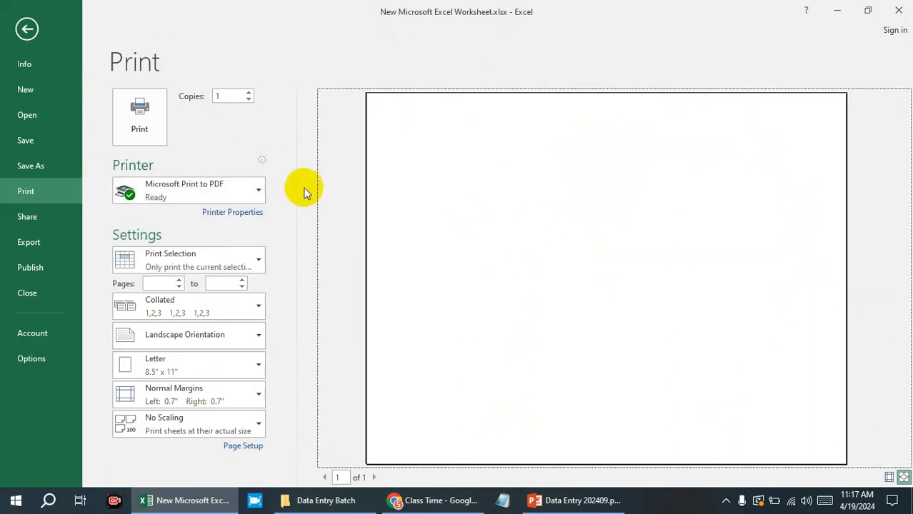
pyautogui.click(243, 313)
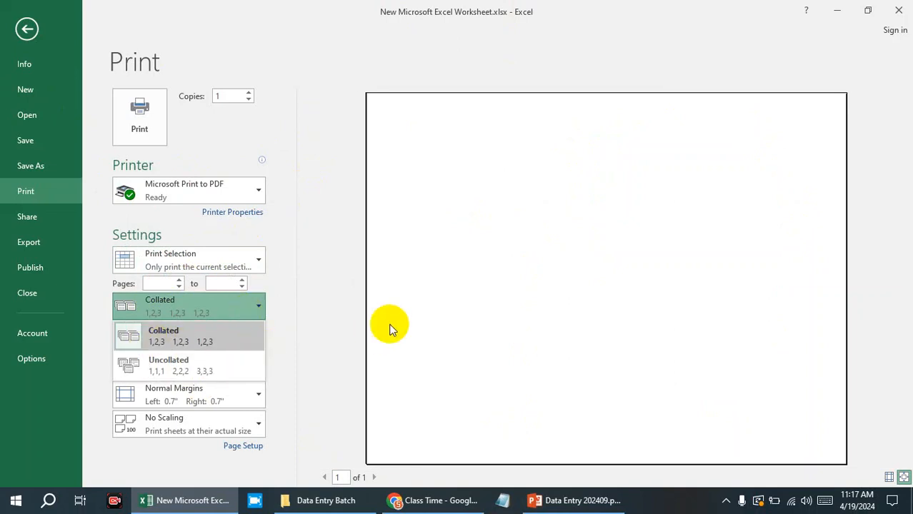
pyautogui.click(357, 213)
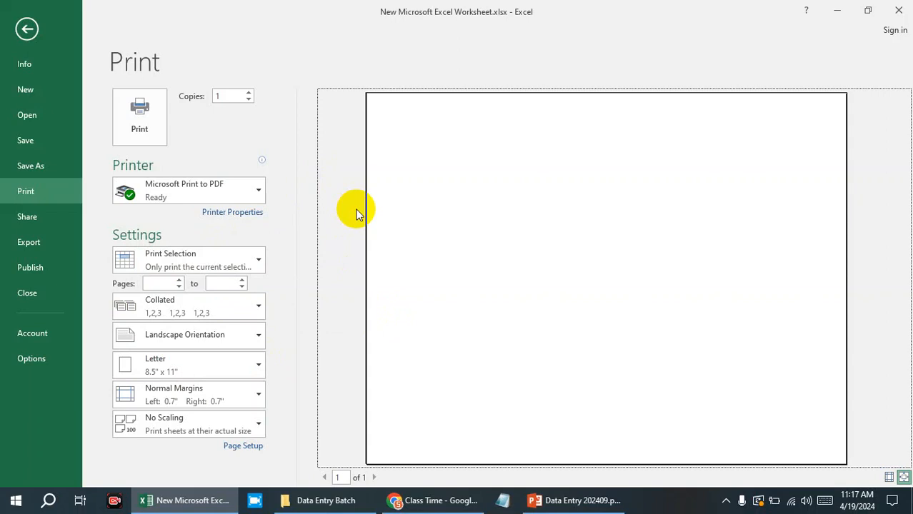
pyautogui.click(214, 305)
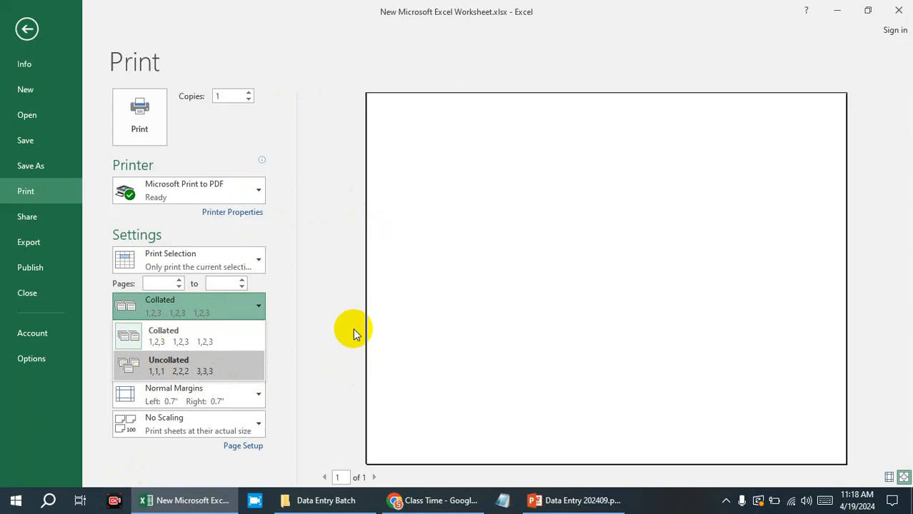
pyautogui.click(179, 301)
# Set the first page to print to 1 and change the paper size to A3, keeping landscape orientation.
pyautogui.click(176, 283)
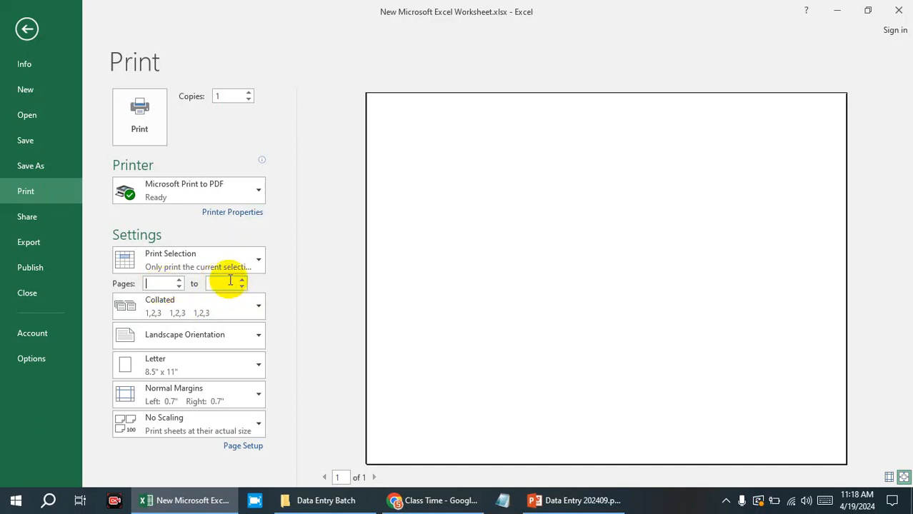
pyautogui.click(179, 281)
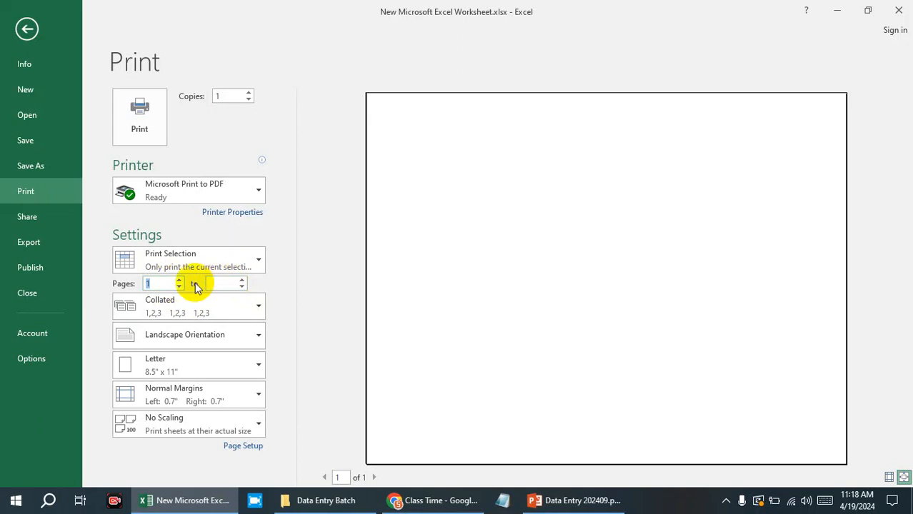
pyautogui.click(205, 341)
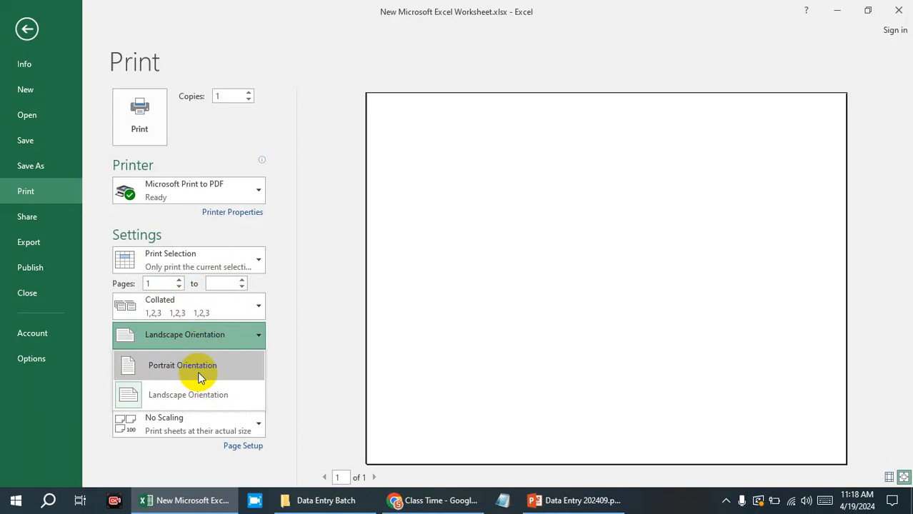
pyautogui.click(317, 304)
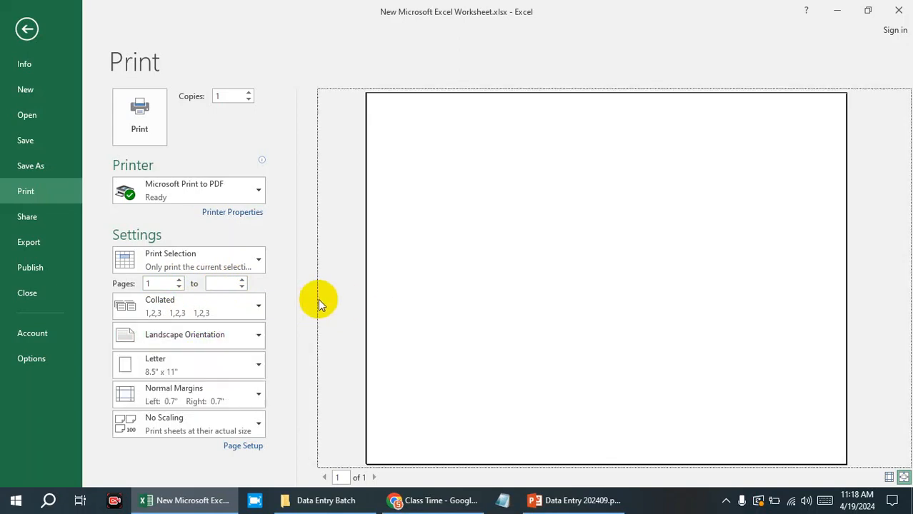
pyautogui.click(183, 366)
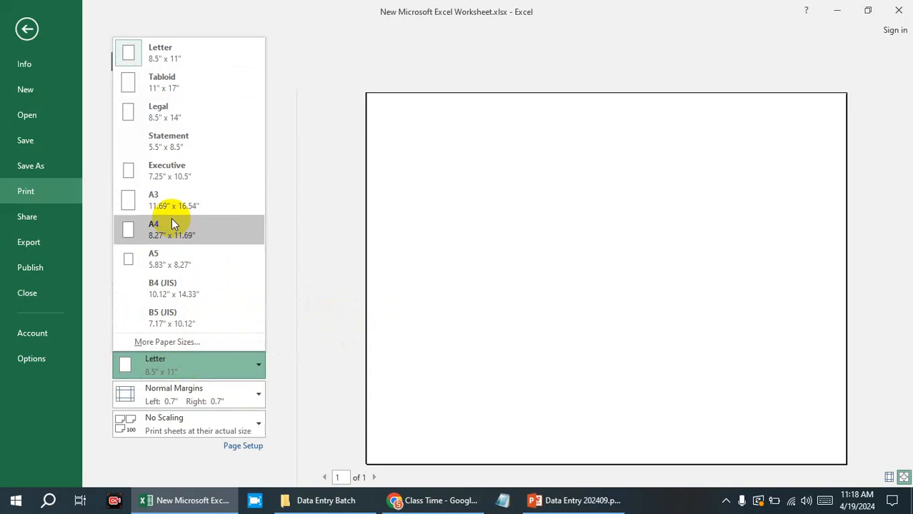
pyautogui.click(172, 198)
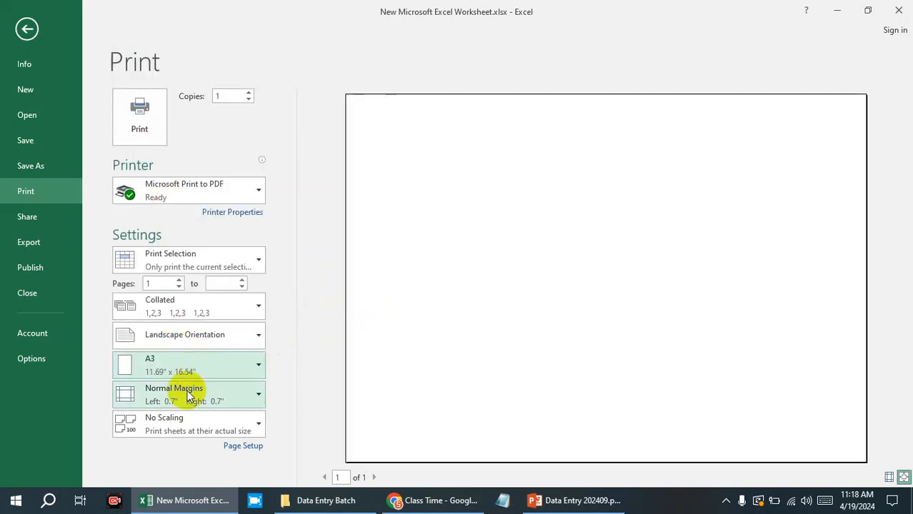
# Review the print scaling options and return to the worksheet.
pyautogui.click(189, 432)
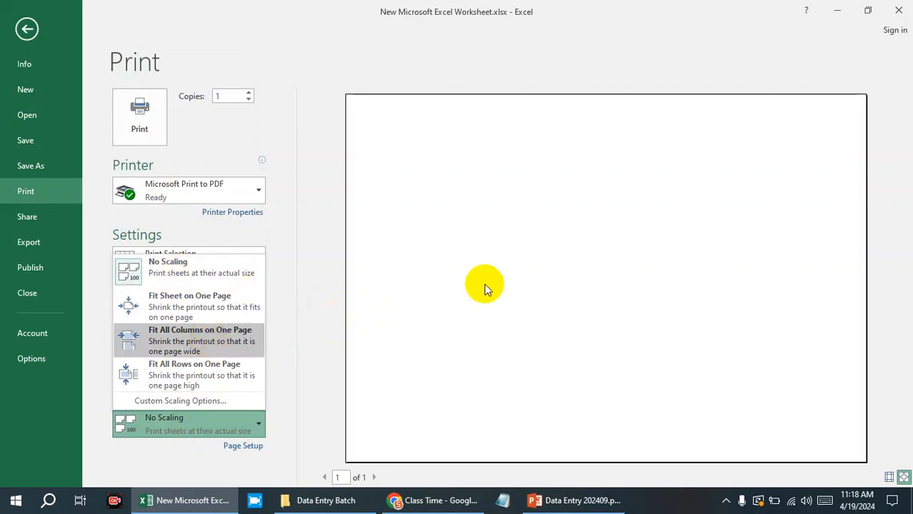
pyautogui.click(525, 257)
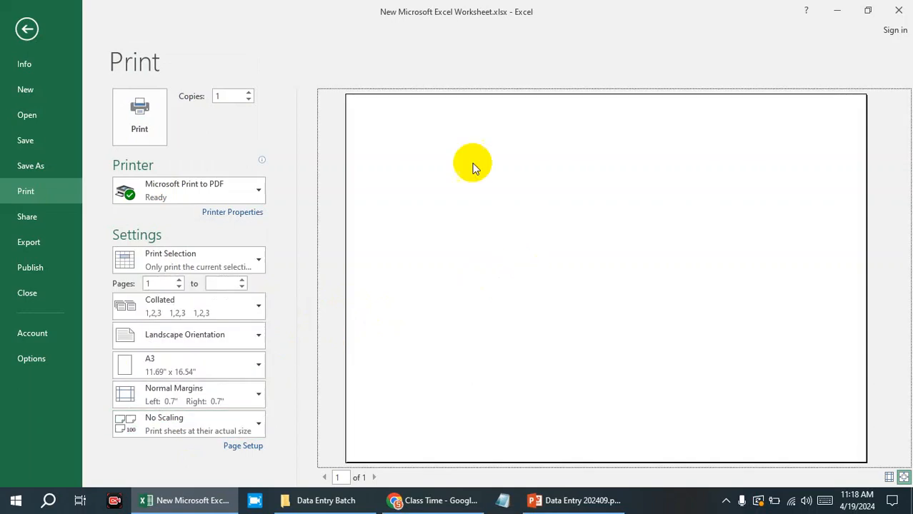
pyautogui.click(26, 29)
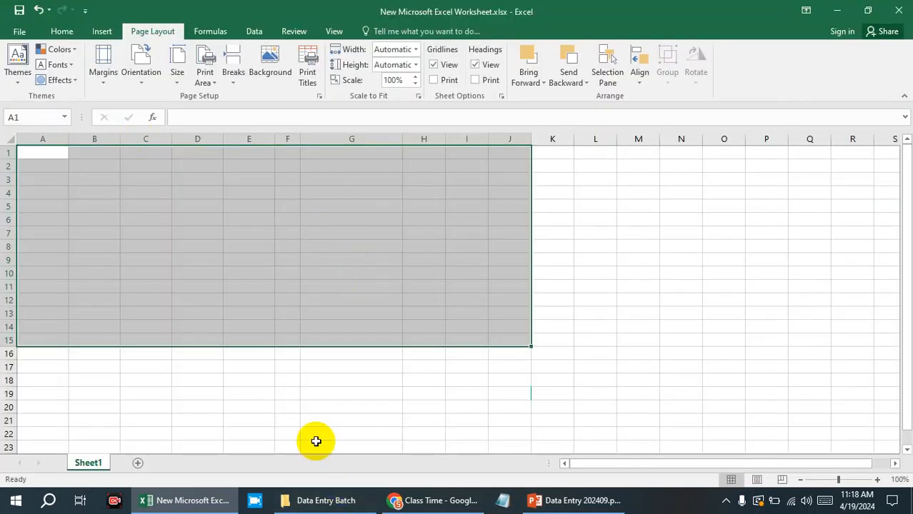
# Review the picture sources offered for a worksheet background without inserting a picture.
pyautogui.click(619, 431)
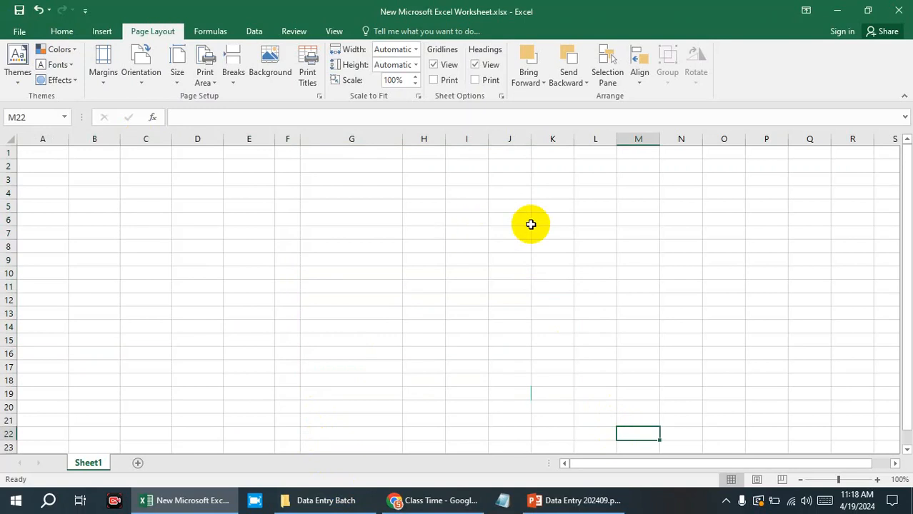
pyautogui.click(279, 75)
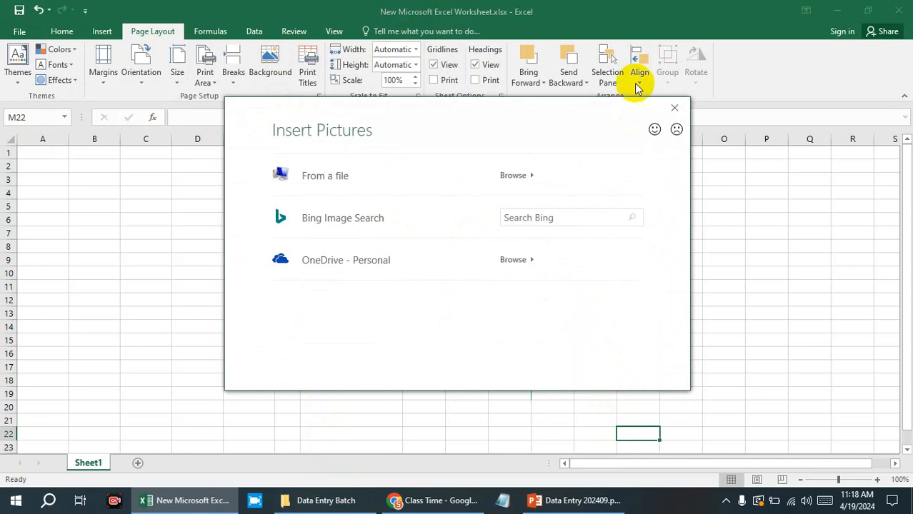
pyautogui.click(674, 108)
pyautogui.click(715, 311)
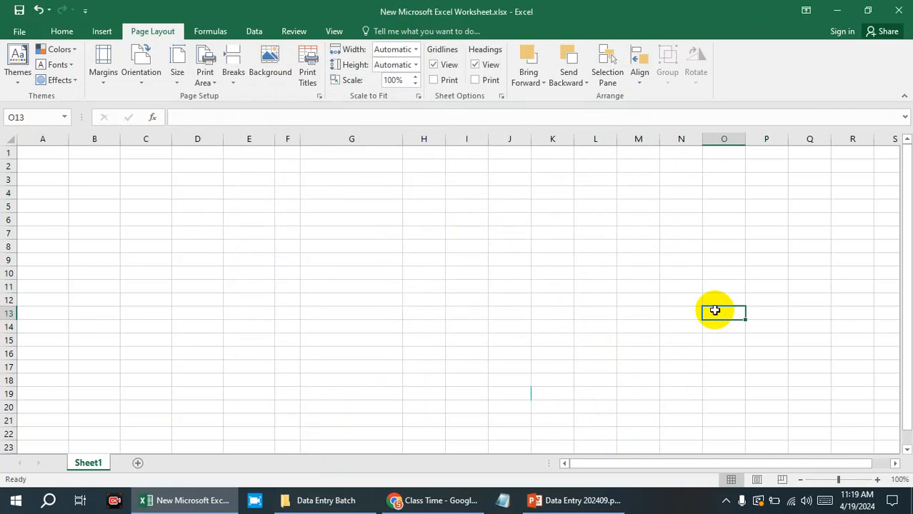
# Switch to PowerPoint, colour the Print Area and Background items in the Layout list black, and return to Excel.
pyautogui.click(575, 500)
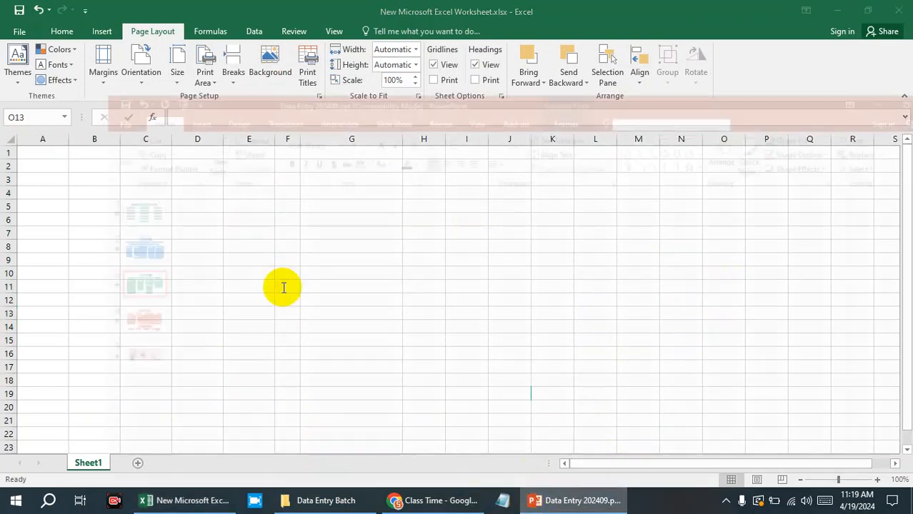
pyautogui.moveTo(596, 388); pyautogui.dragTo(539, 371)
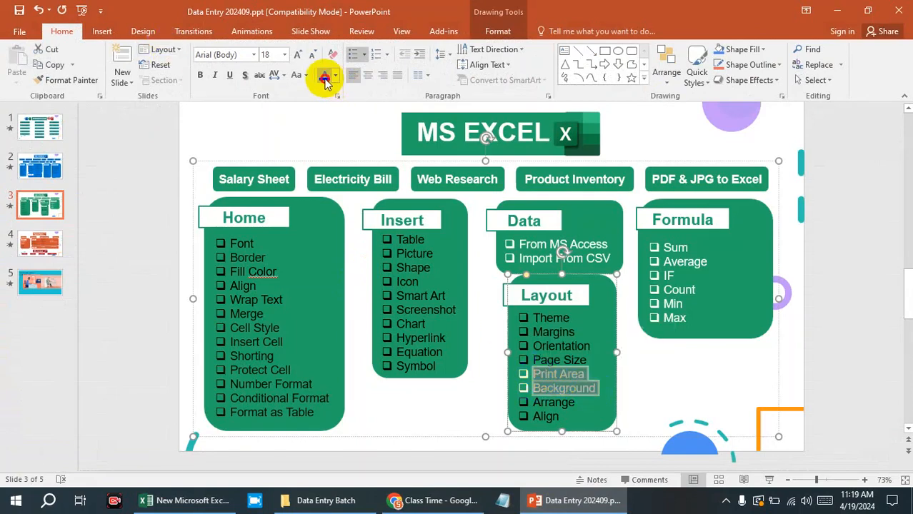
pyautogui.click(559, 291)
pyautogui.click(612, 235)
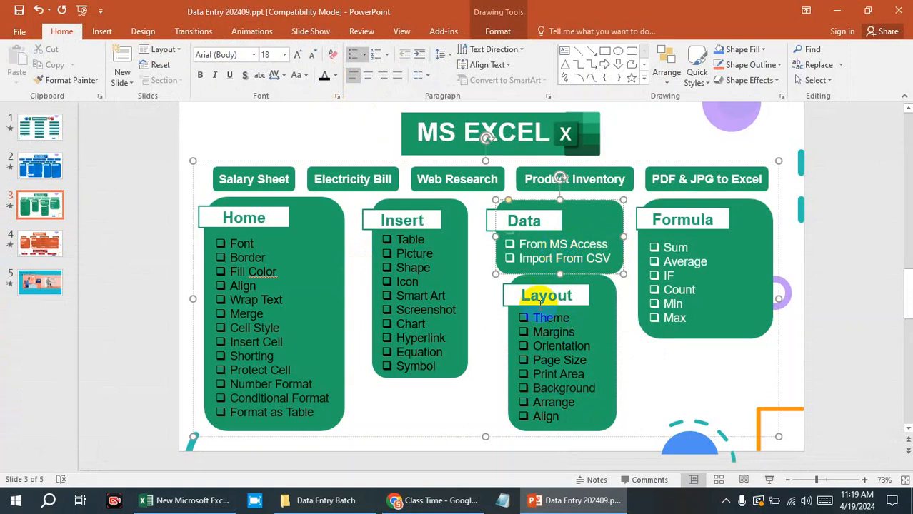
pyautogui.click(837, 10)
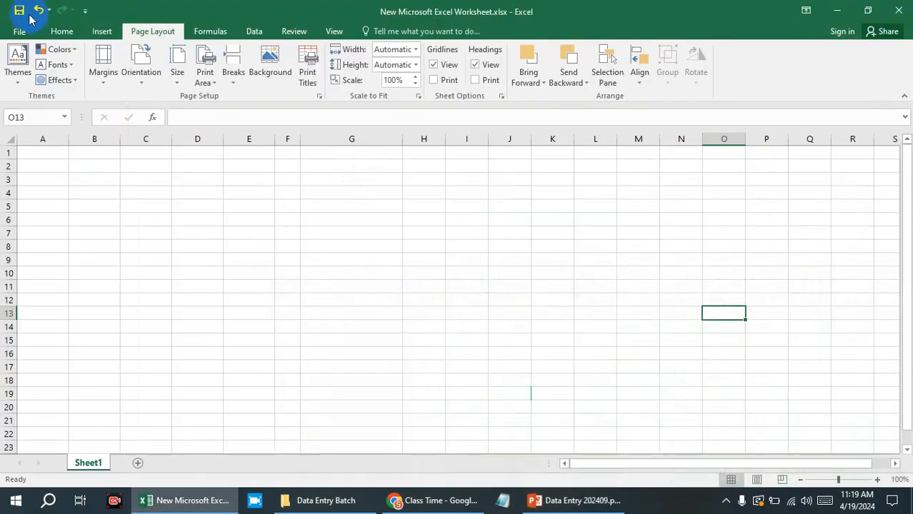
# Review the other external data sources available for importing data into the worksheet.
pyautogui.click(252, 31)
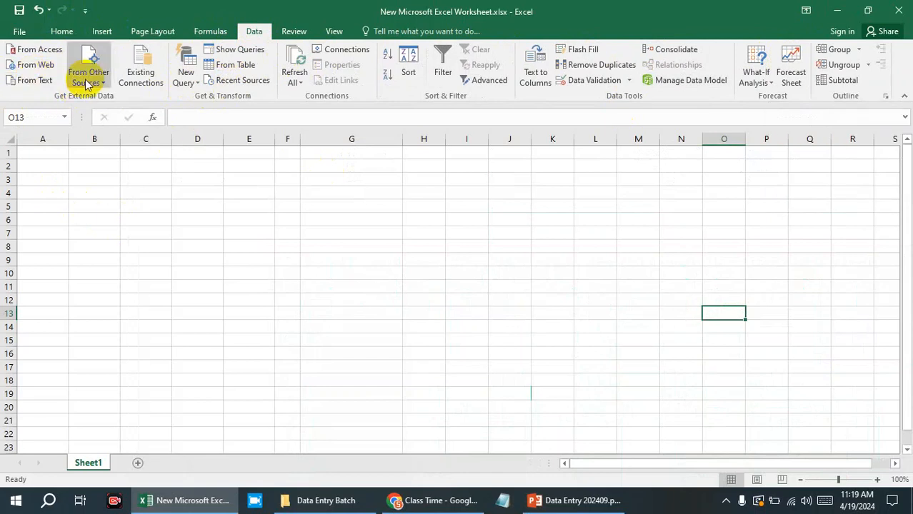
pyautogui.click(109, 85)
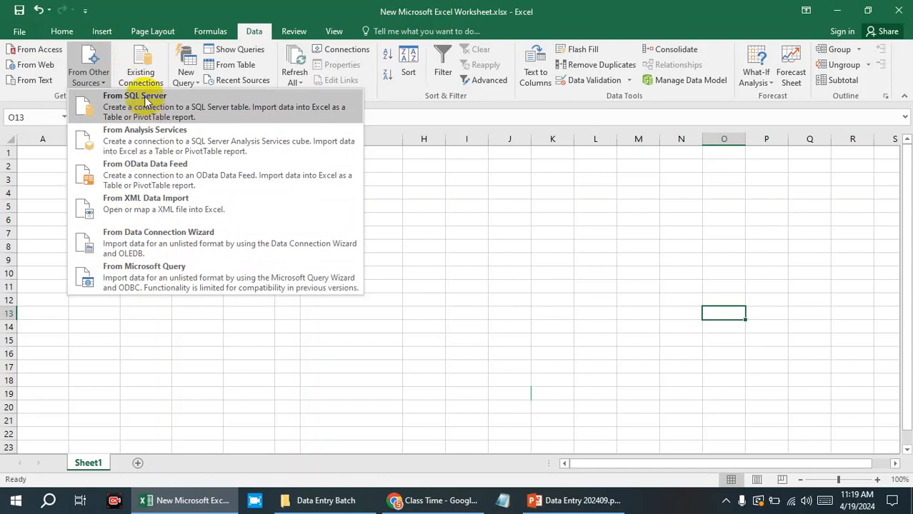
pyautogui.click(465, 302)
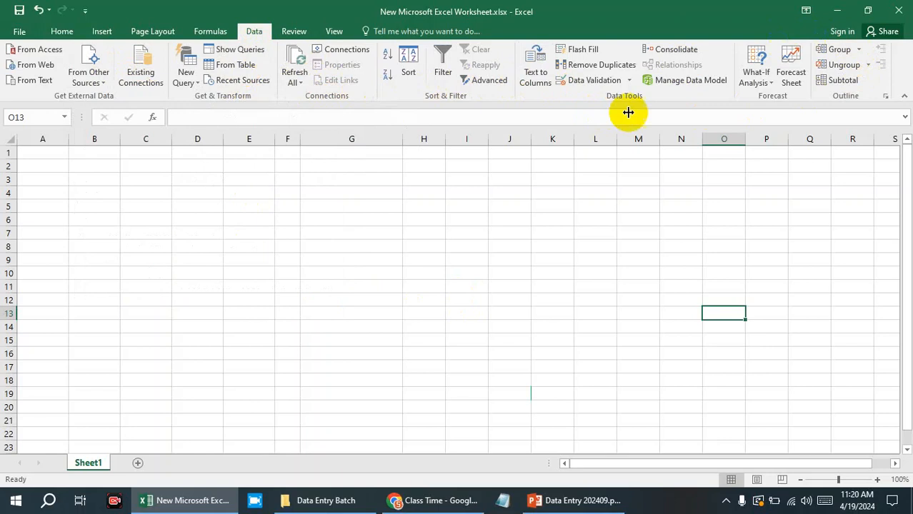
# Try to start a web query at cell D6, dismissing the script errors and closing the query.
pyautogui.click(510, 206)
pyautogui.click(212, 219)
pyautogui.click(35, 64)
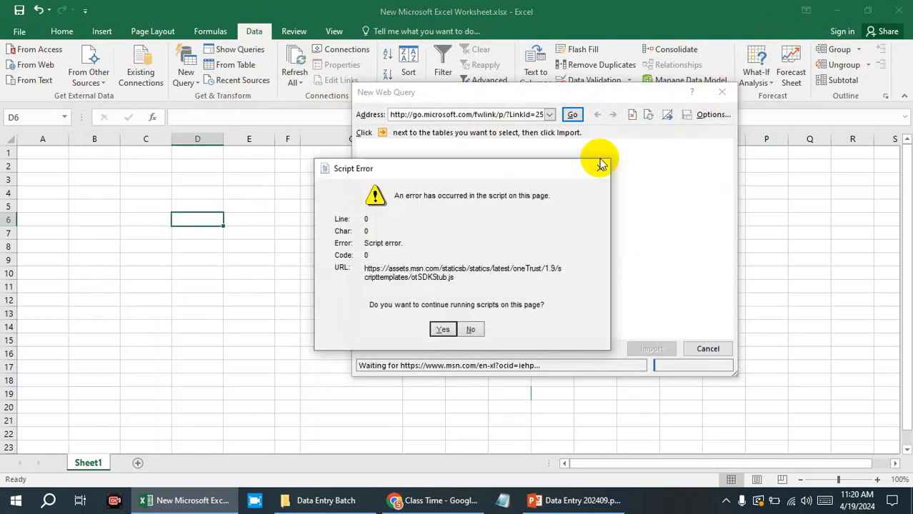
pyautogui.click(464, 331)
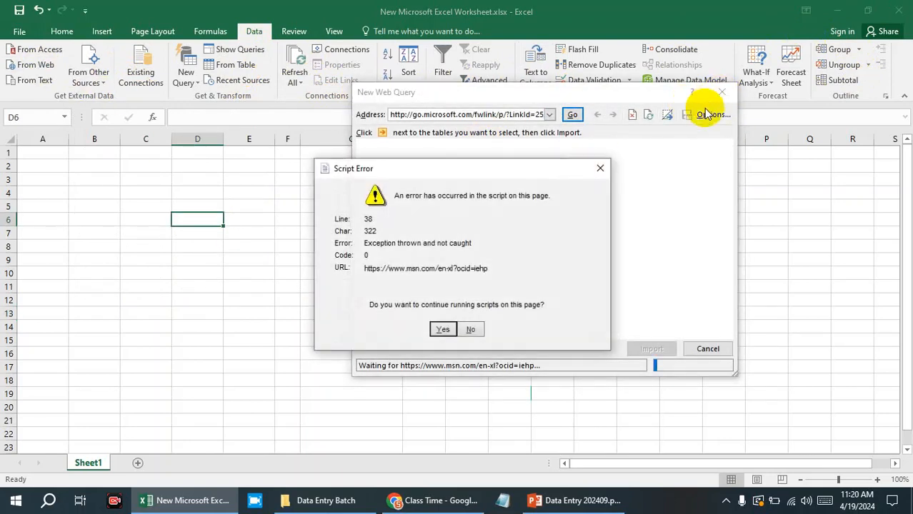
pyautogui.click(440, 326)
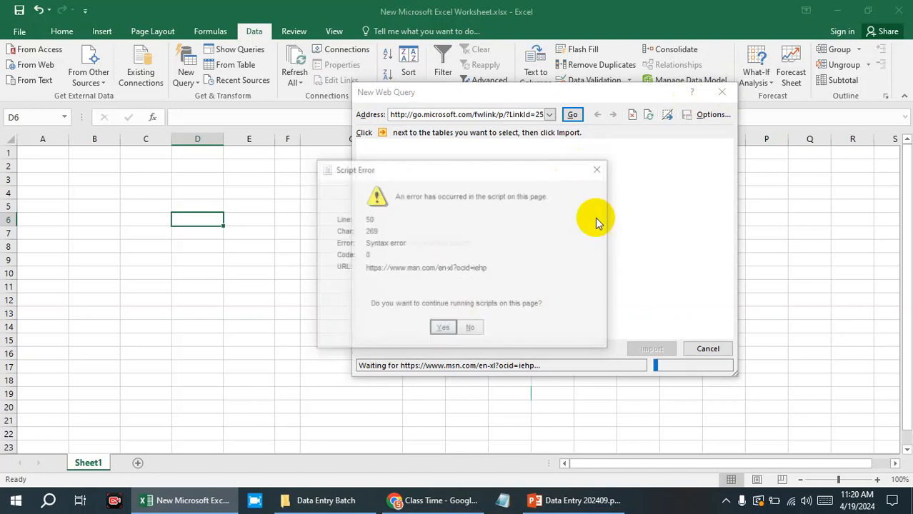
pyautogui.click(597, 170)
pyautogui.click(721, 91)
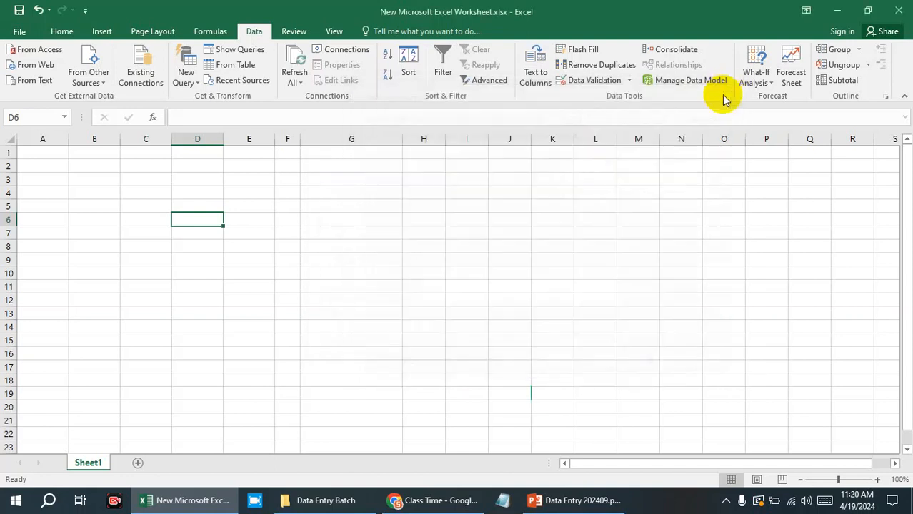
# Check which file types the text-file import accepts and cancel the import.
pyautogui.click(29, 79)
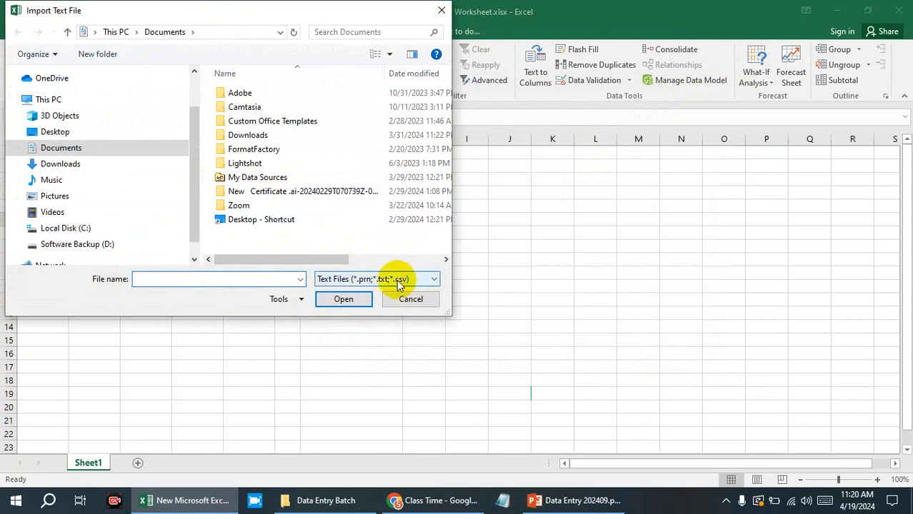
pyautogui.click(413, 300)
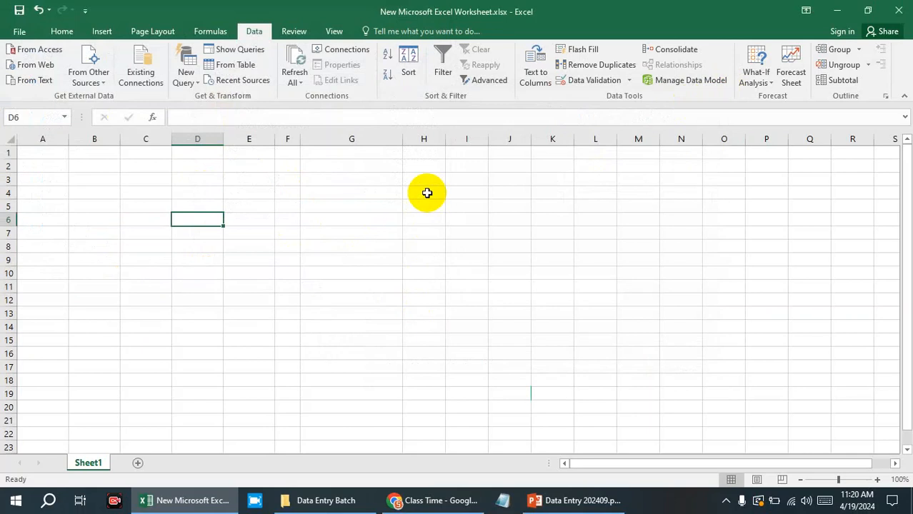
# Start a text-file import and search the Adobe folder in Documents for a text file.
pyautogui.click(32, 80)
pyautogui.hscroll(3, 243, 177)
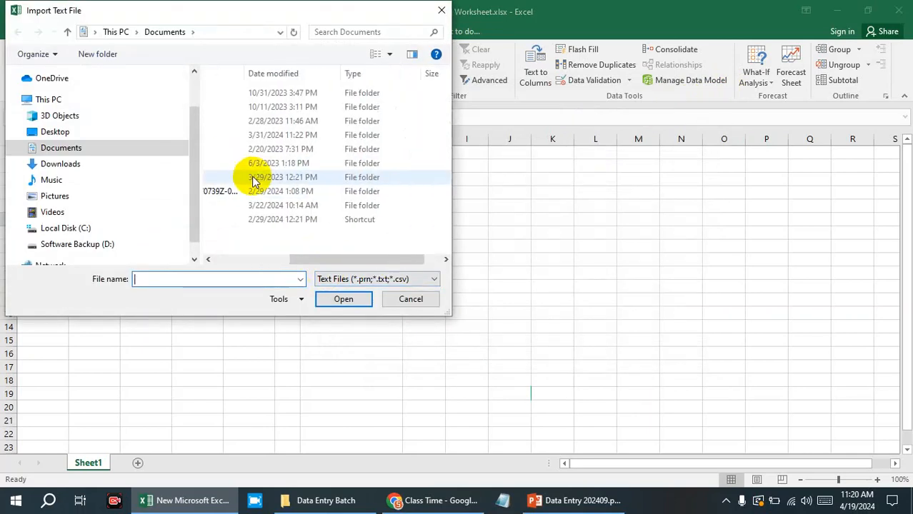
pyautogui.hscroll(-3, 247, 177)
pyautogui.doubleClick(258, 93)
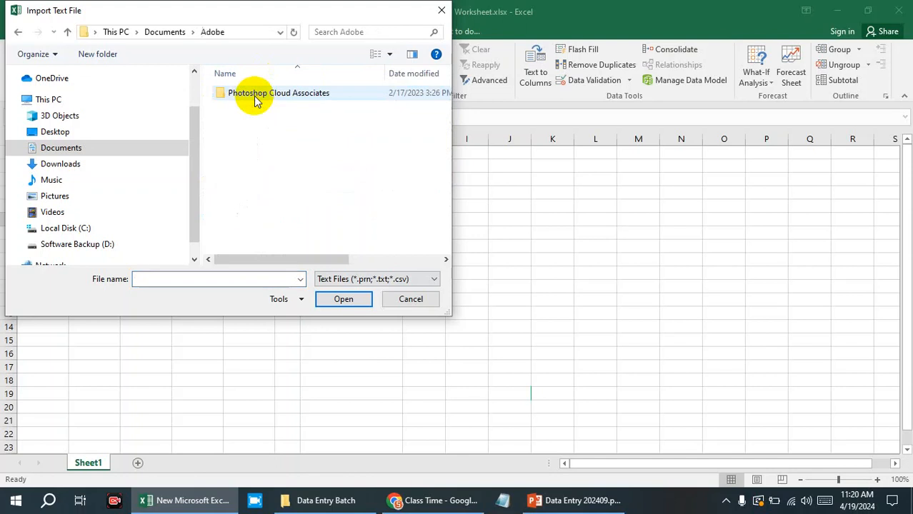
pyautogui.doubleClick(259, 96)
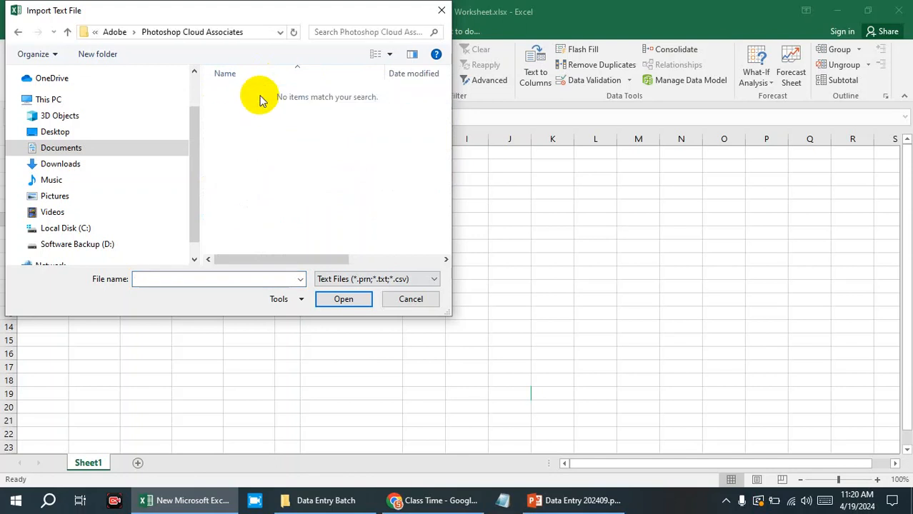
pyautogui.doubleClick(67, 31)
pyautogui.click(67, 32)
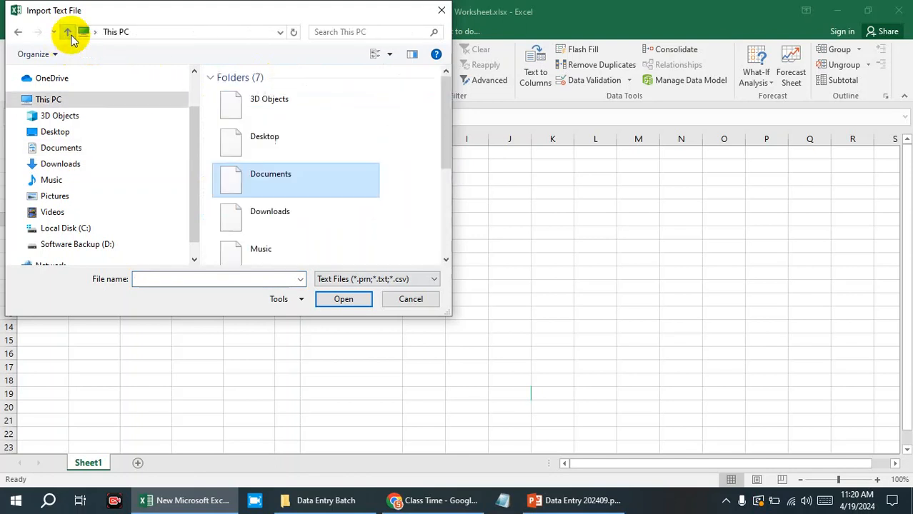
# Search the Camtasia folder in Documents, including the scripts folder under Quick xero, for a text file.
pyautogui.doubleClick(251, 175)
pyautogui.click(221, 107)
pyautogui.doubleClick(221, 108)
pyautogui.doubleClick(240, 94)
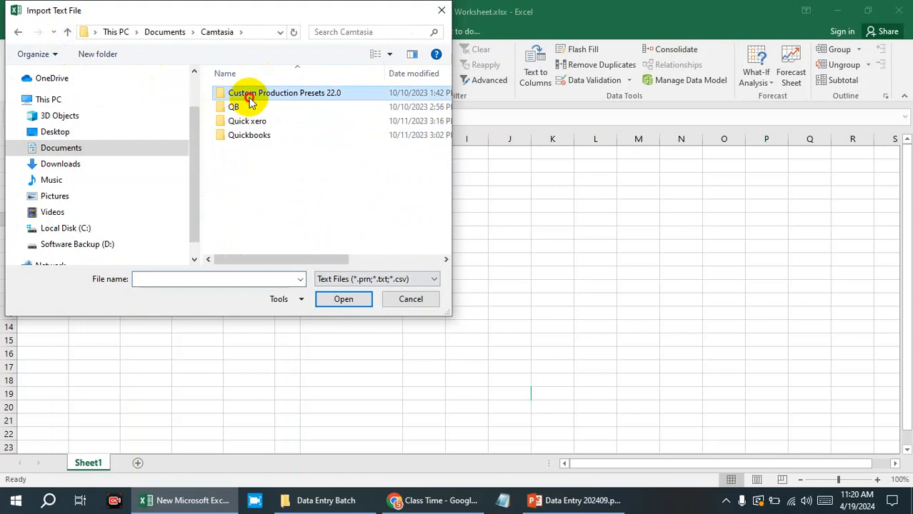
pyautogui.click(67, 31)
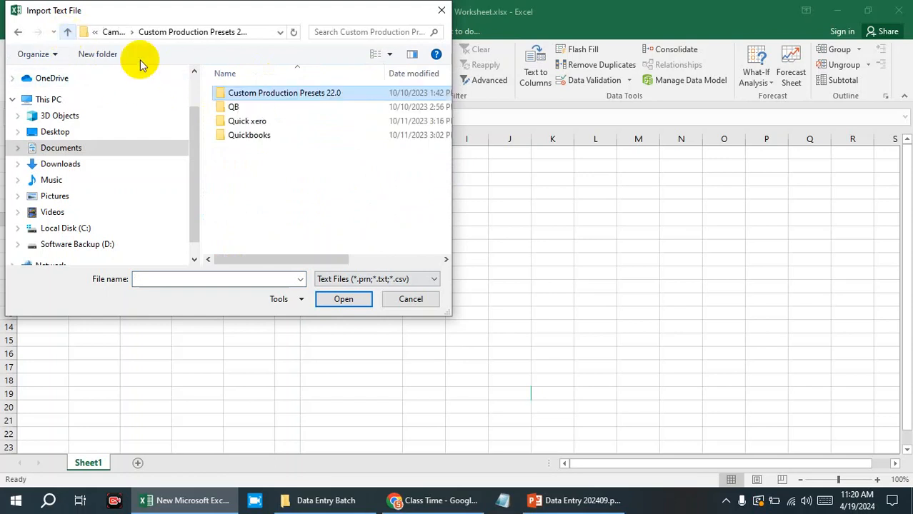
pyautogui.doubleClick(230, 118)
pyautogui.doubleClick(256, 92)
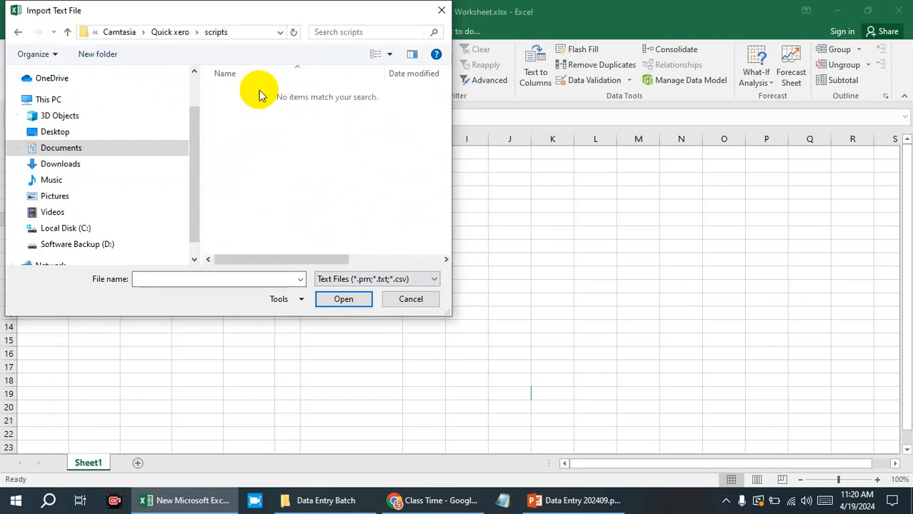
pyautogui.click(68, 32)
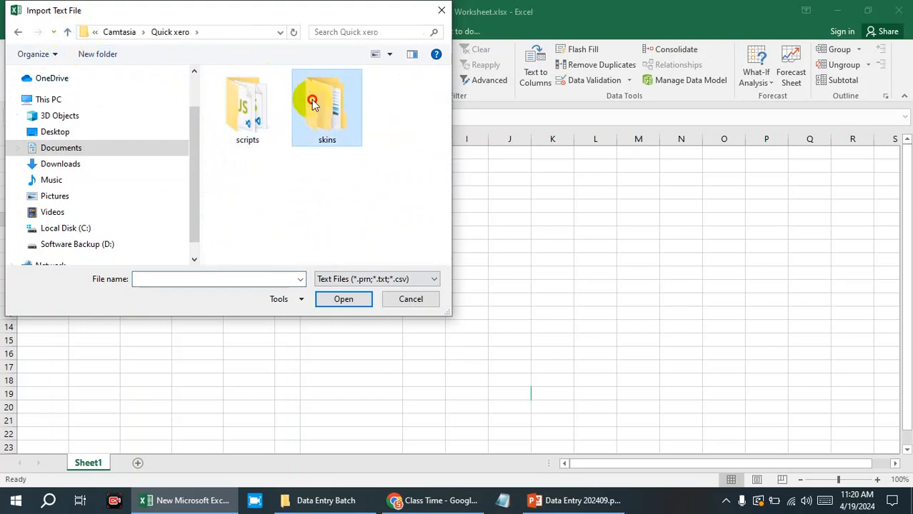
# Search the skins and remix folders under Quick xero and the Quickbooks folder for a text file.
pyautogui.doubleClick(326, 98)
pyautogui.click(248, 93)
pyautogui.doubleClick(248, 93)
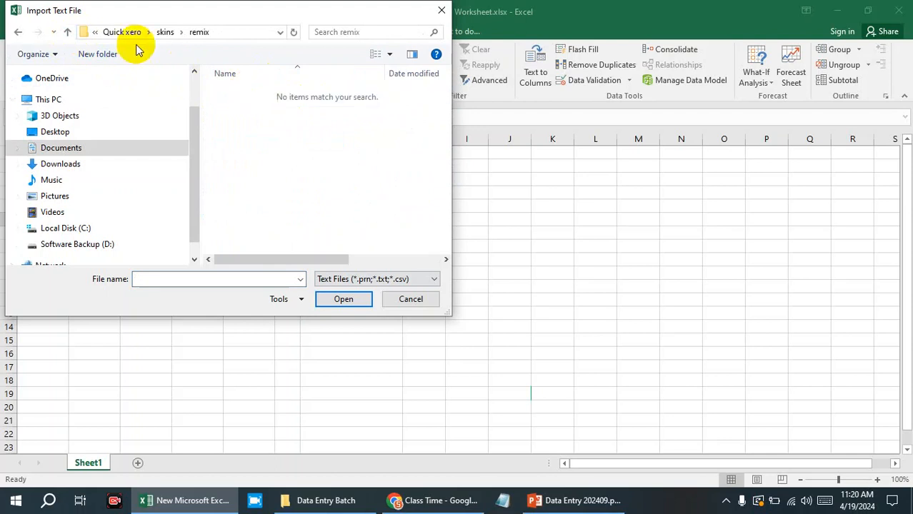
pyautogui.click(67, 33)
pyautogui.click(67, 32)
pyautogui.click(68, 33)
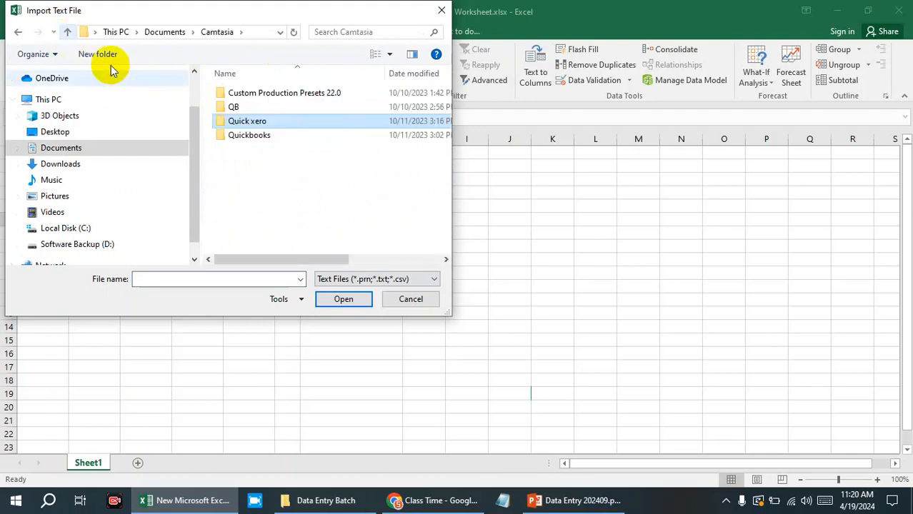
pyautogui.doubleClick(254, 137)
pyautogui.click(67, 33)
pyautogui.click(67, 32)
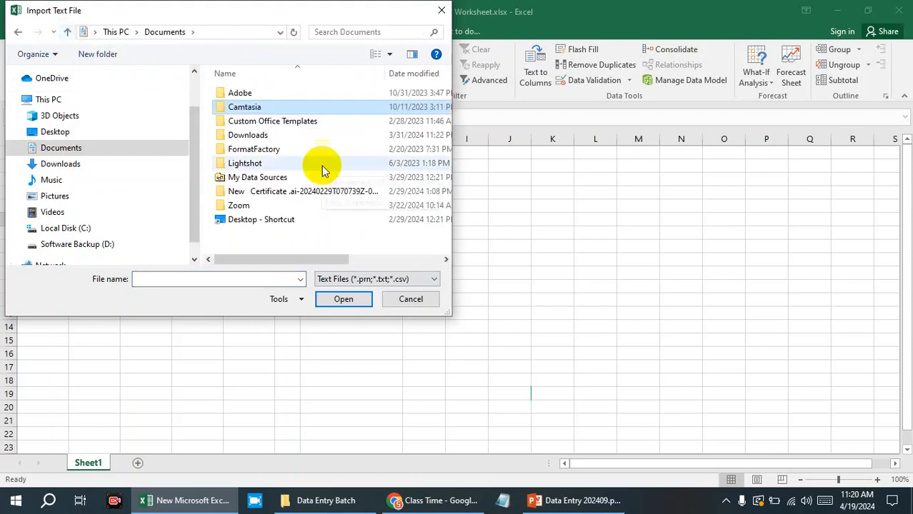
# Search the My Data Sources, FormatFactory and New Certificate folders in Documents for a text file.
pyautogui.doubleClick(287, 178)
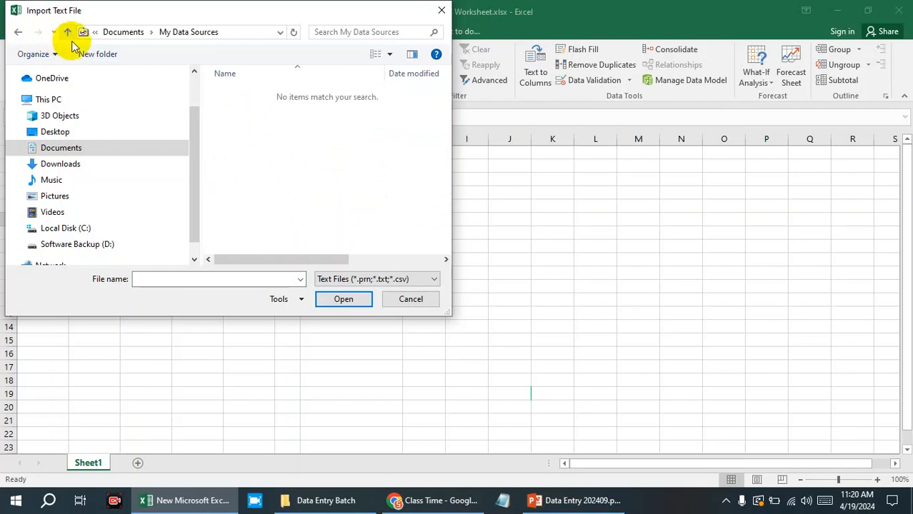
pyautogui.click(67, 32)
pyautogui.doubleClick(255, 148)
pyautogui.click(68, 32)
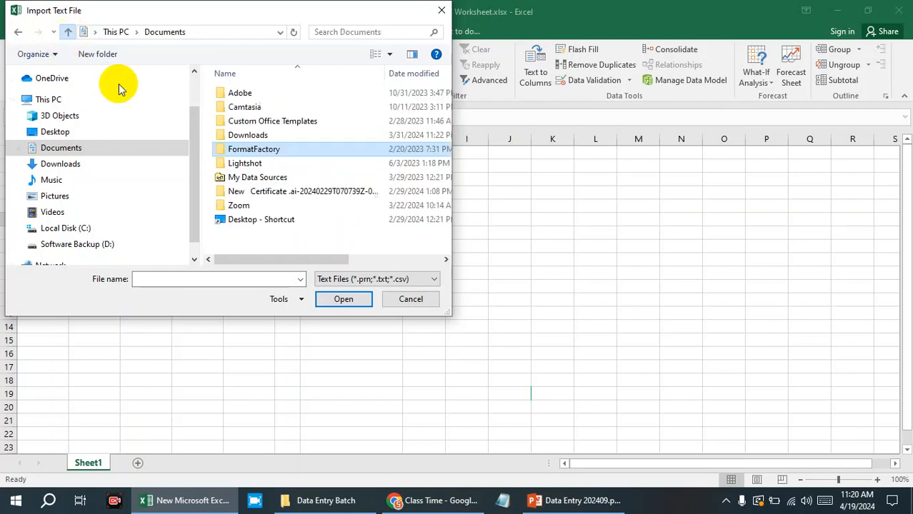
pyautogui.doubleClick(271, 191)
pyautogui.click(68, 32)
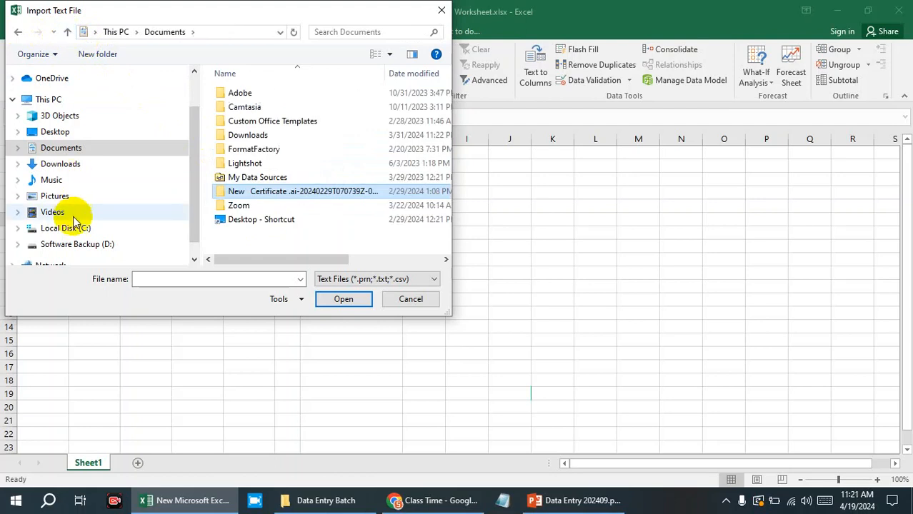
# Search the xampp folder on Local Disk (C:) for a text file.
pyautogui.click(91, 229)
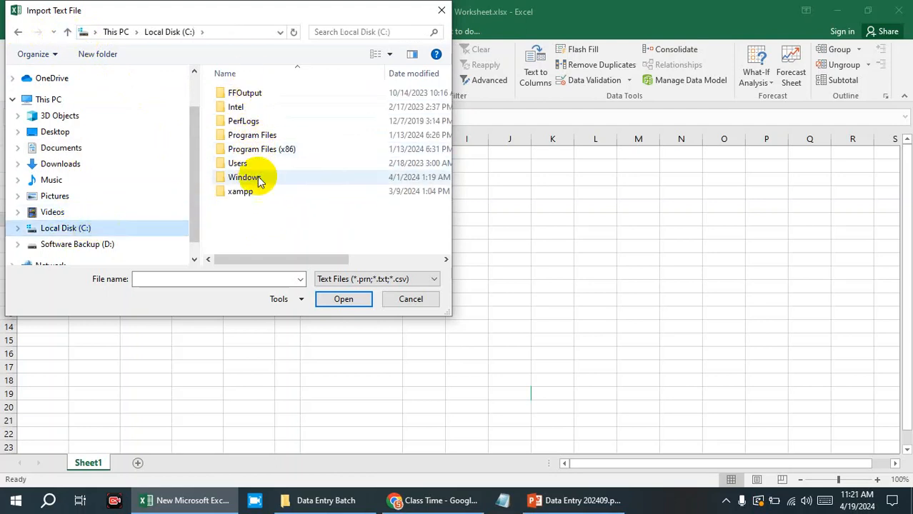
pyautogui.doubleClick(245, 191)
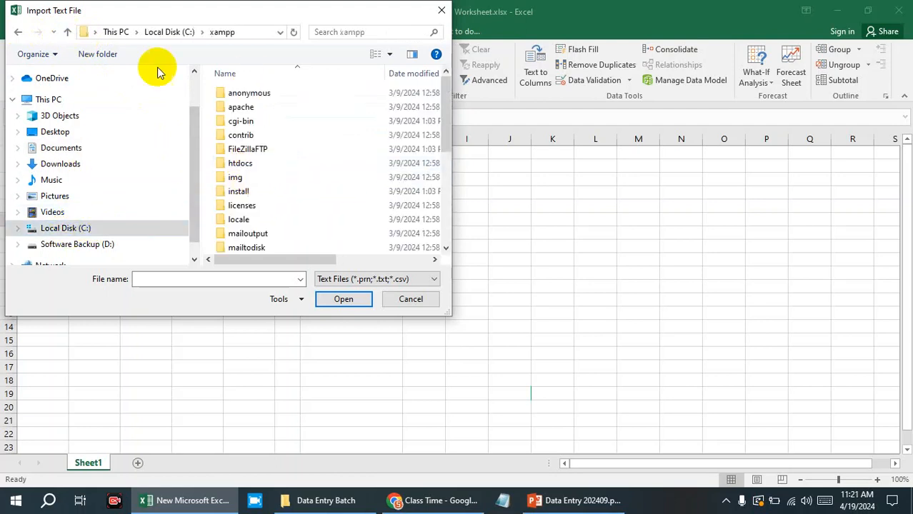
pyautogui.doubleClick(236, 121)
# Browse Software Backup (D:) to the Microsoft Office 2016 Pro Plus folder inside Software and find its text file.
pyautogui.click(109, 243)
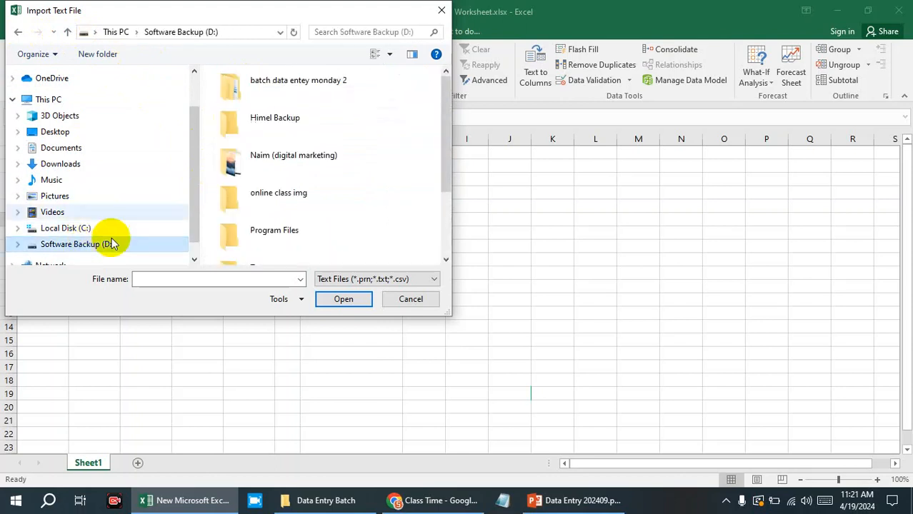
pyautogui.doubleClick(279, 143)
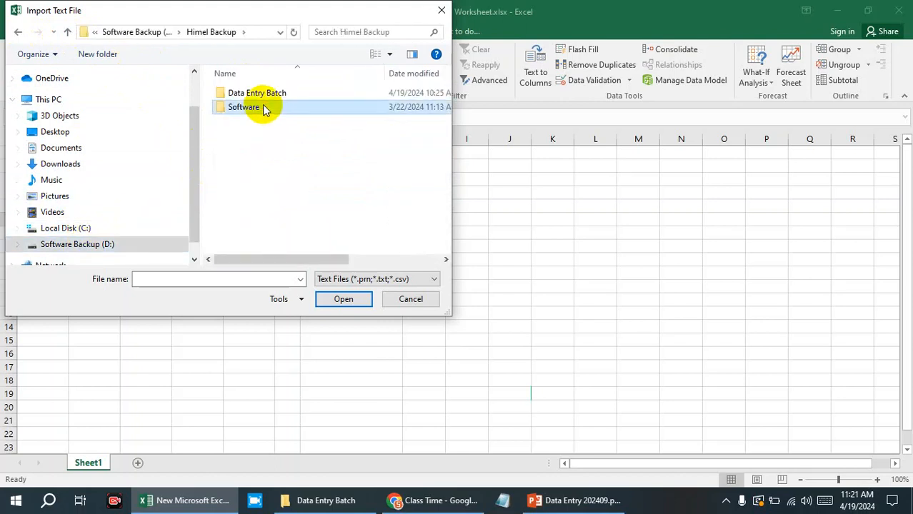
pyautogui.doubleClick(265, 106)
pyautogui.doubleClick(275, 135)
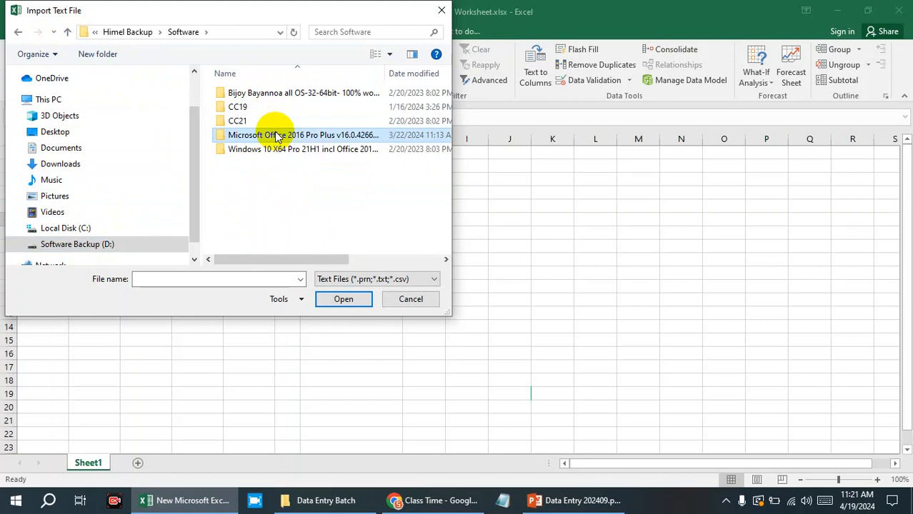
pyautogui.click(240, 102)
pyautogui.doubleClick(240, 102)
pyautogui.scroll(-5, 271, 123)
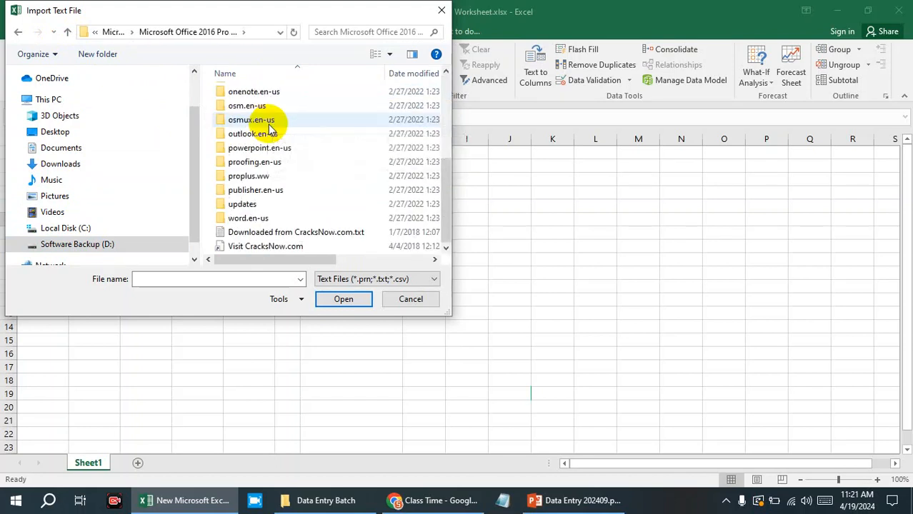
# Try to import the file Downloaded from CracksNow.com.txt into the worksheet.
pyautogui.click(297, 233)
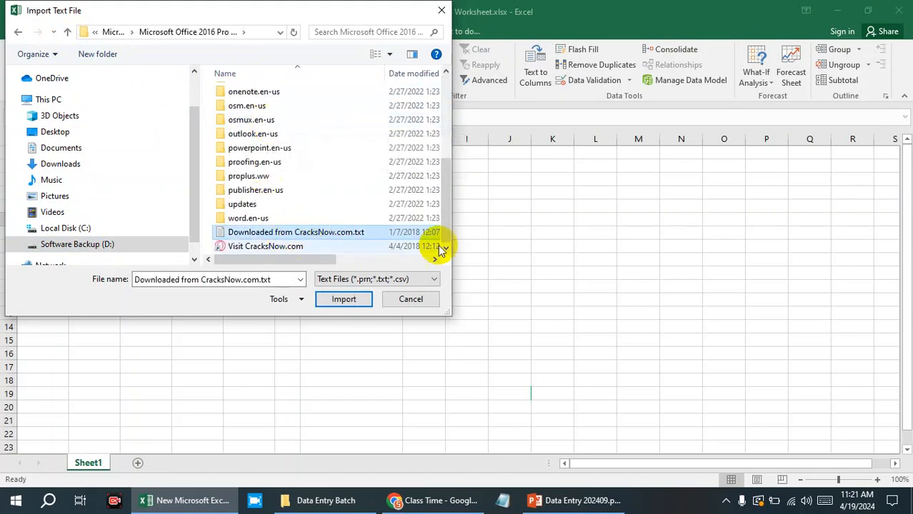
pyautogui.click(343, 299)
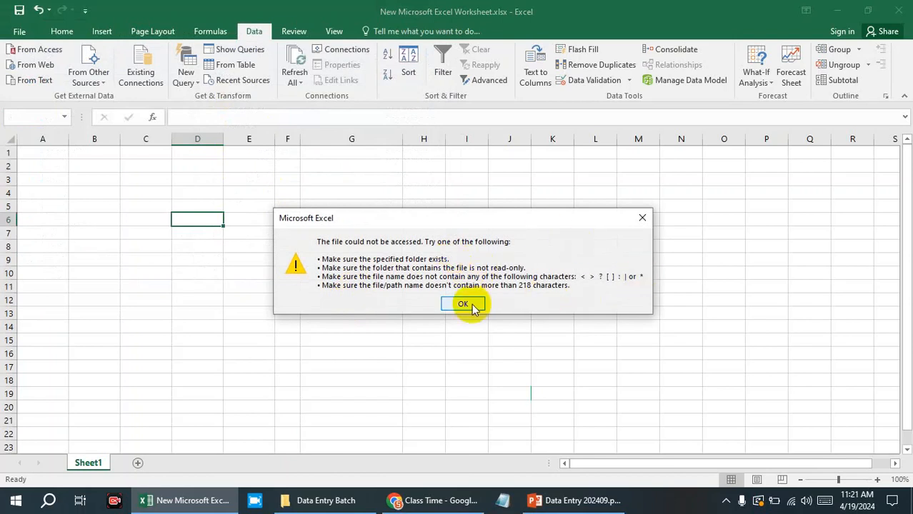
pyautogui.click(464, 304)
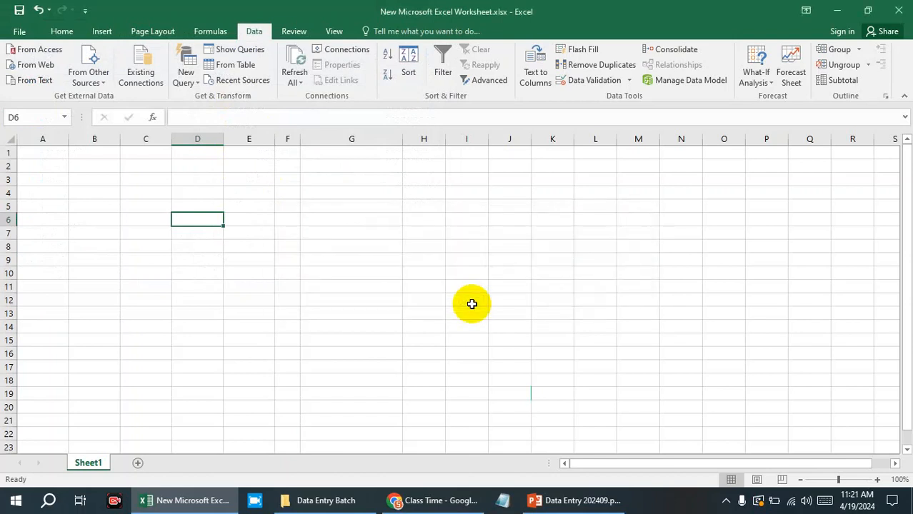
# Reopen the text-file import to review its accepted file types, and cancel it.
pyautogui.scroll(-4, 472, 305)
pyautogui.scroll(4, 477, 287)
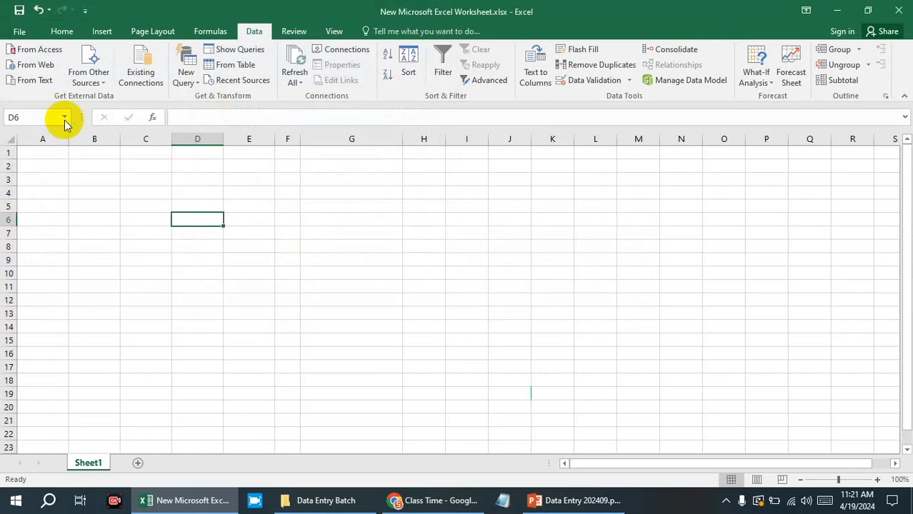
pyautogui.click(33, 80)
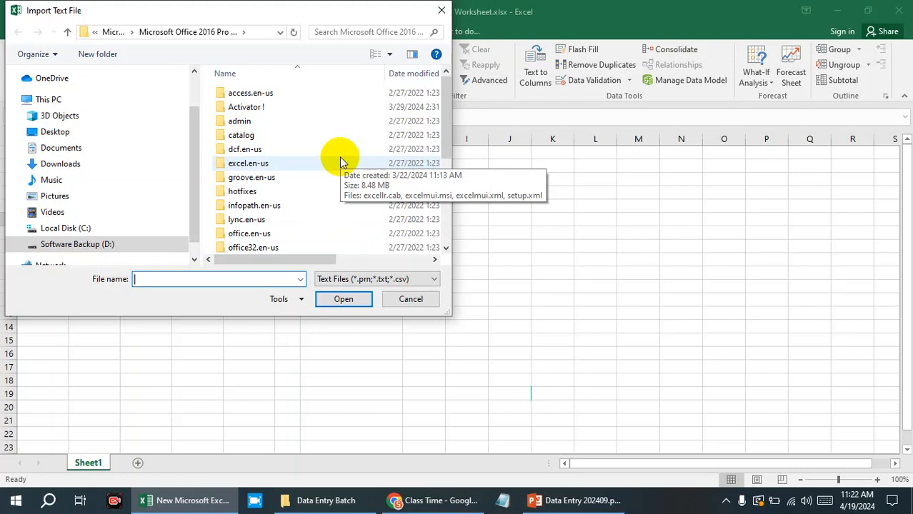
pyautogui.click(412, 299)
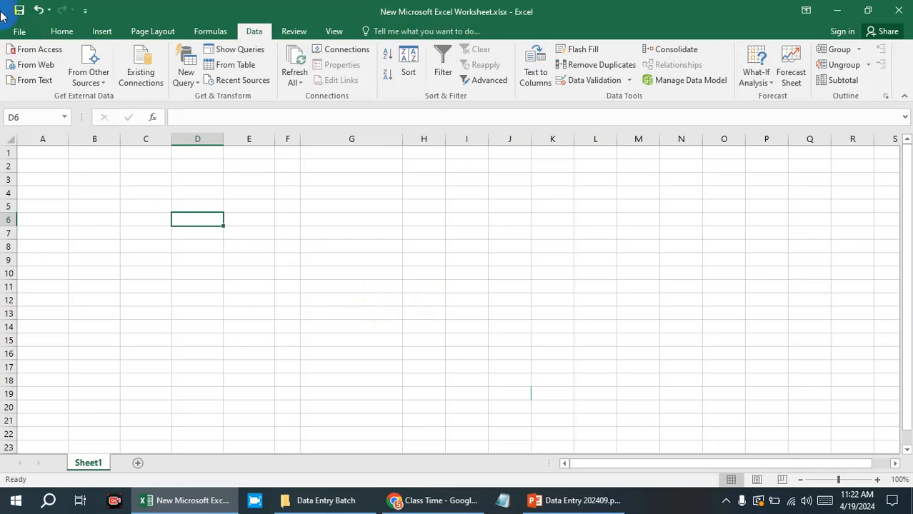
# Review the file formats available for saving a copy of the workbook in the Data Entry Batch folder, and cancel the save.
pyautogui.click(19, 32)
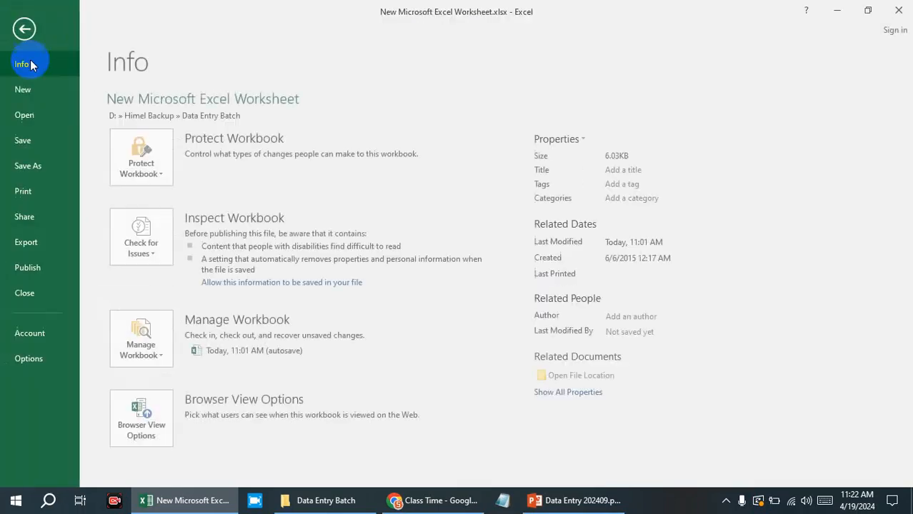
pyautogui.click(28, 165)
pyautogui.click(370, 140)
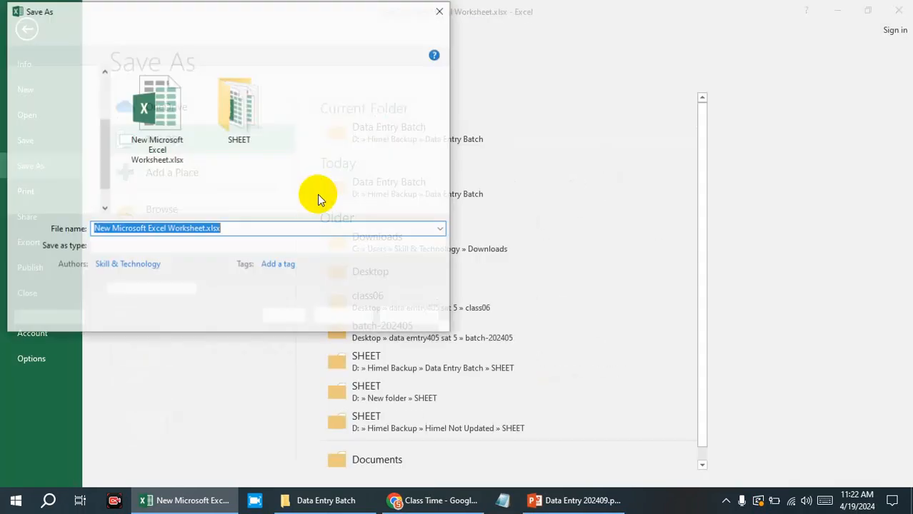
pyautogui.click(260, 247)
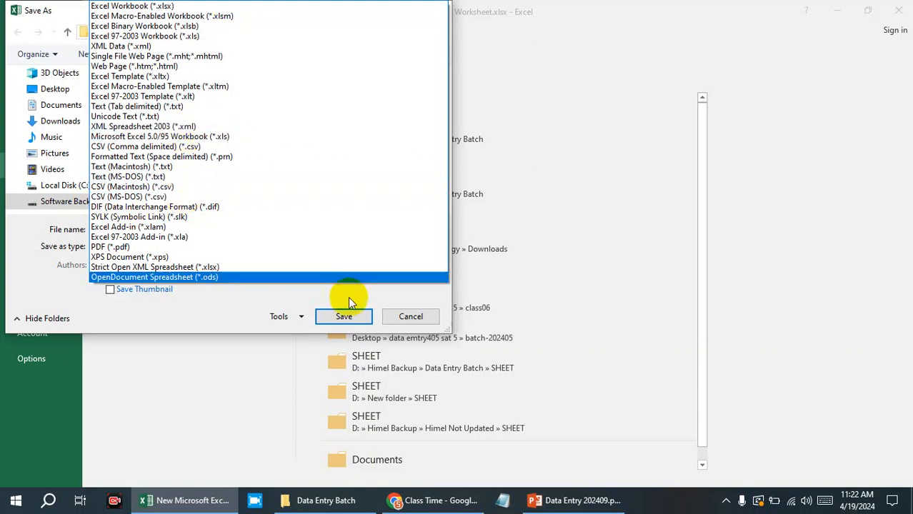
pyautogui.click(410, 319)
pyautogui.click(410, 318)
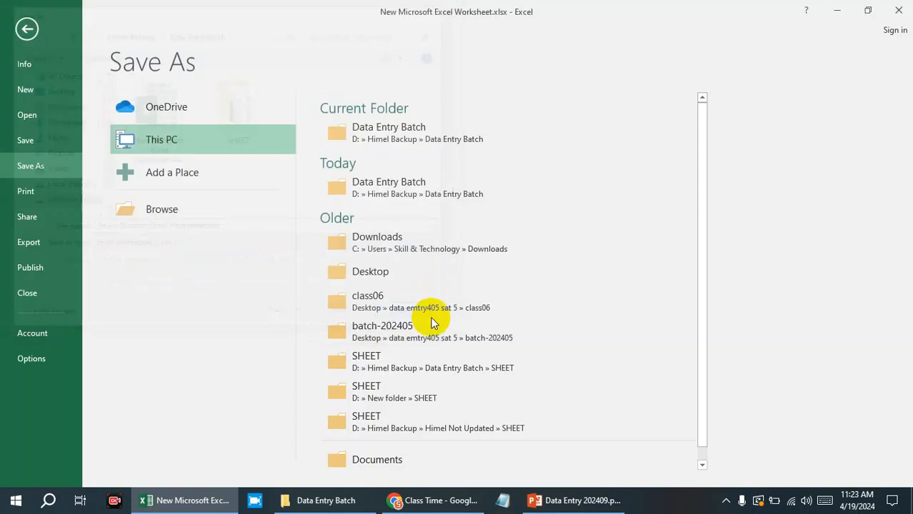
# Switch to PowerPoint and select the From MS Access and Import From CSV items in the Data list.
pyautogui.click(595, 500)
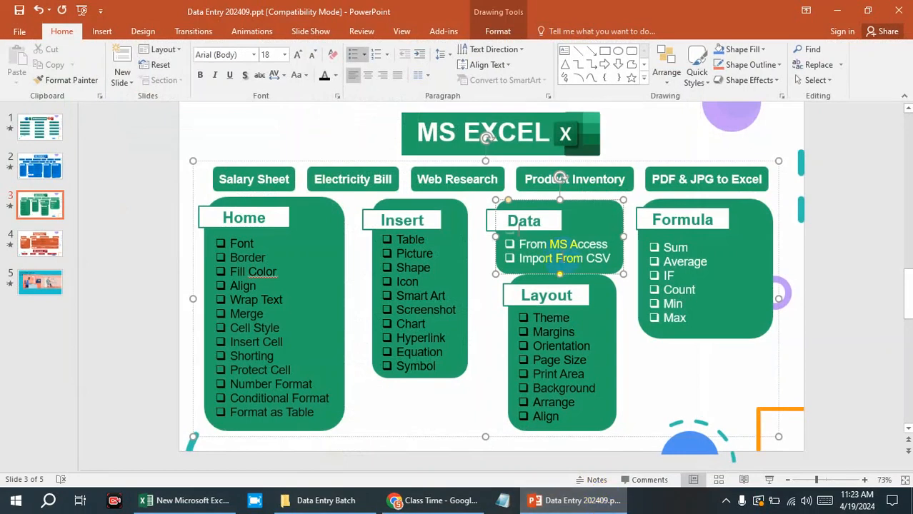
pyautogui.moveTo(610, 257); pyautogui.dragTo(525, 245)
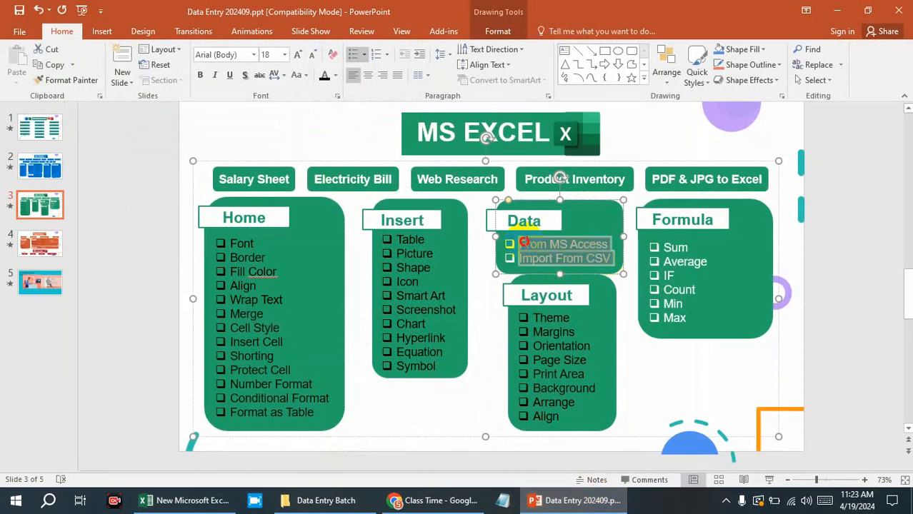